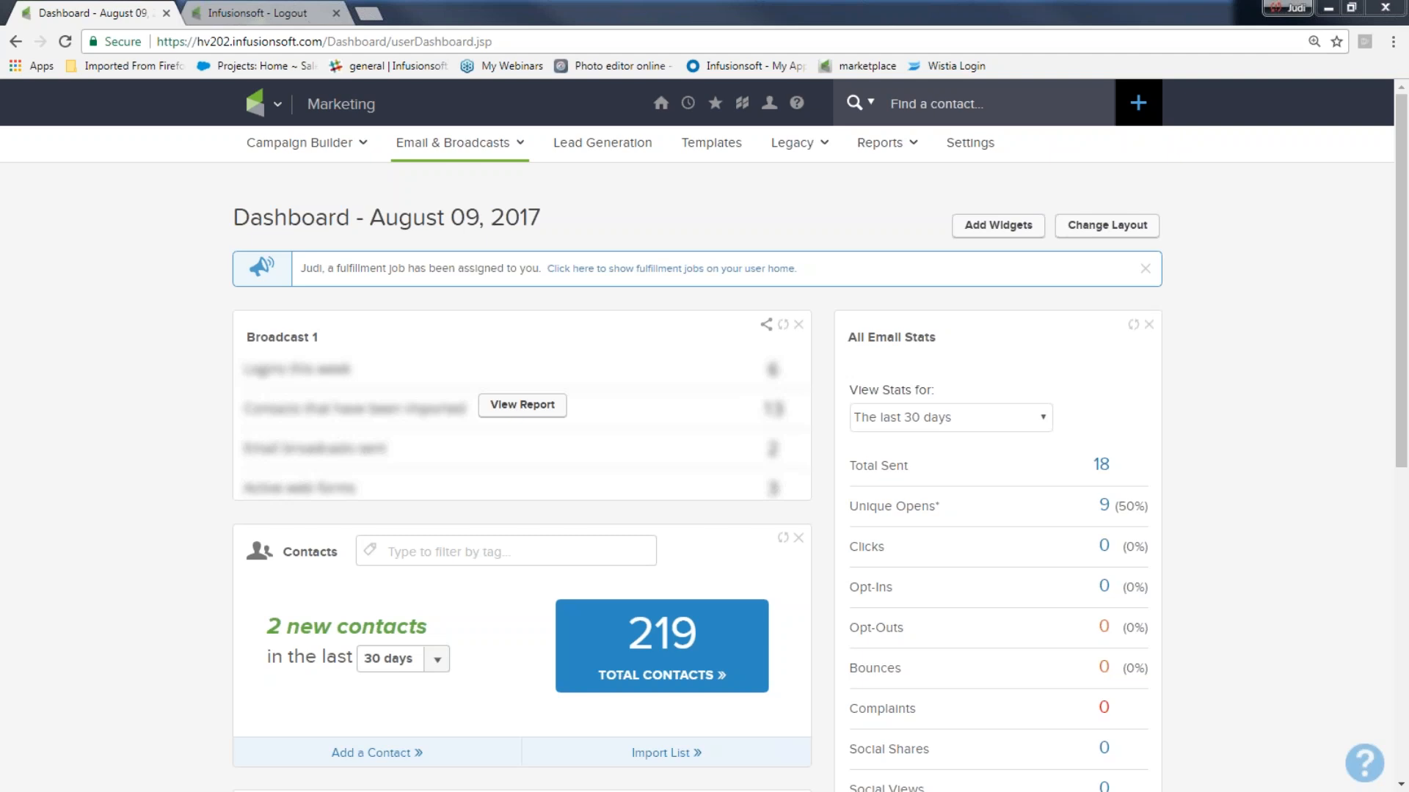
- Go to Marketing > Email & Broadcasts and start a new email broadcast
left_click(283, 105)
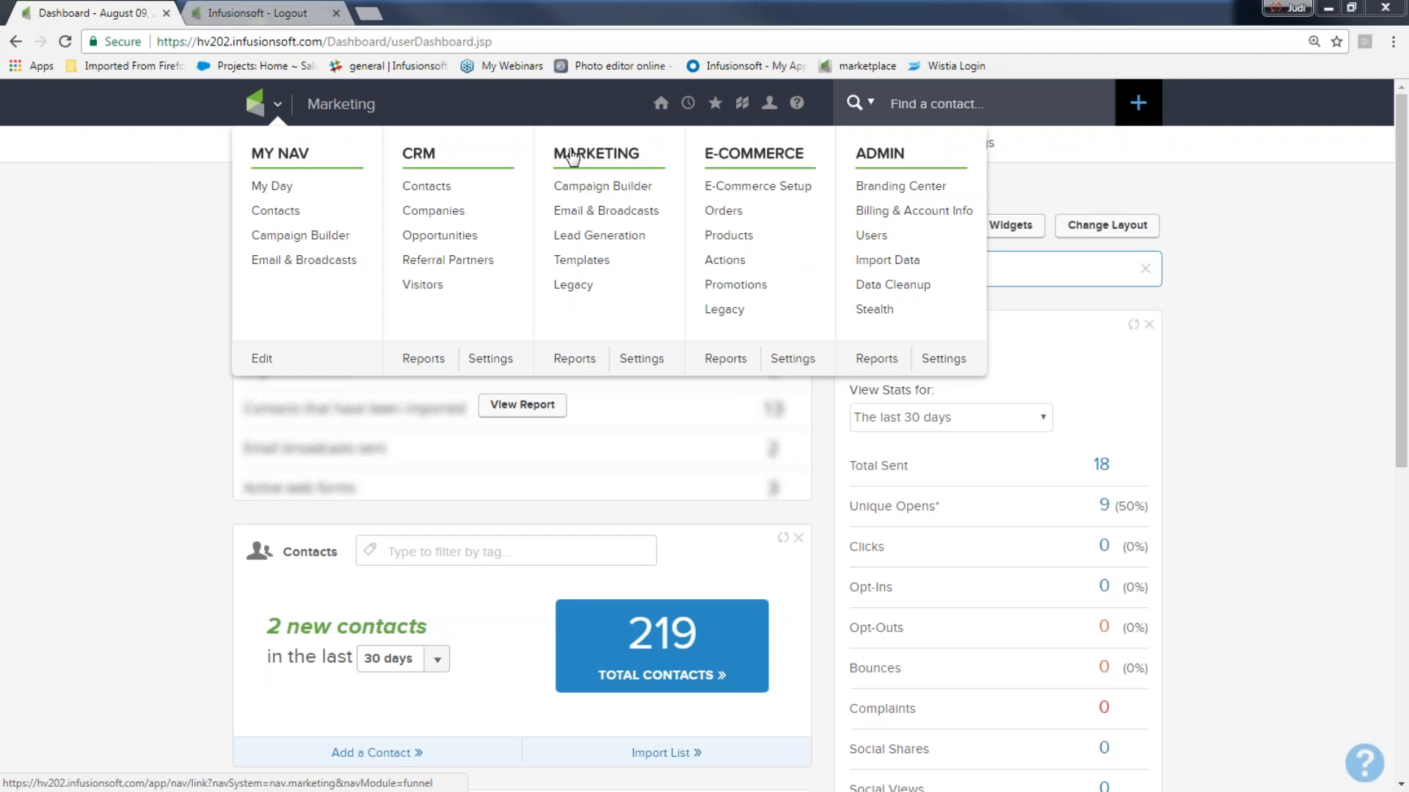
left_click(581, 213)
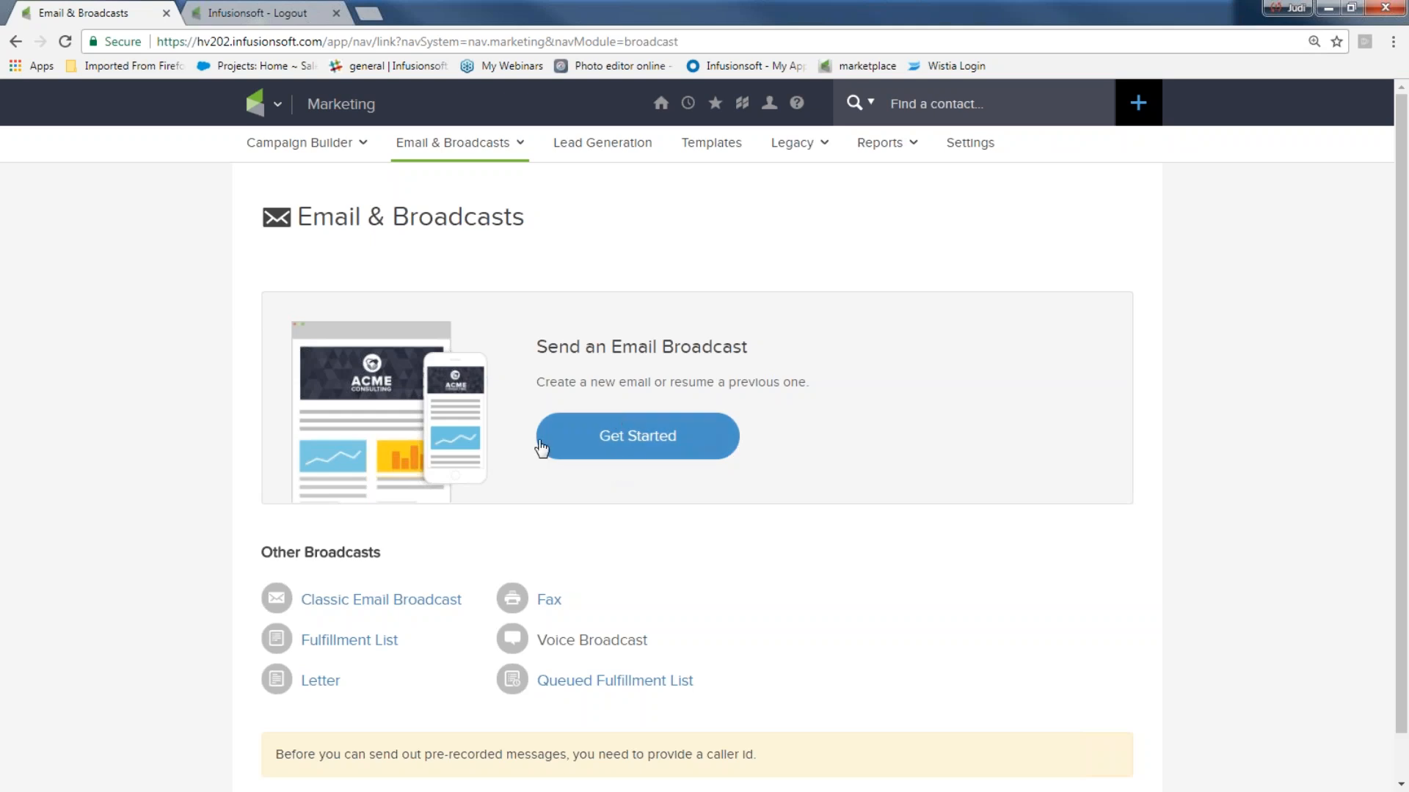
left_click(637, 444)
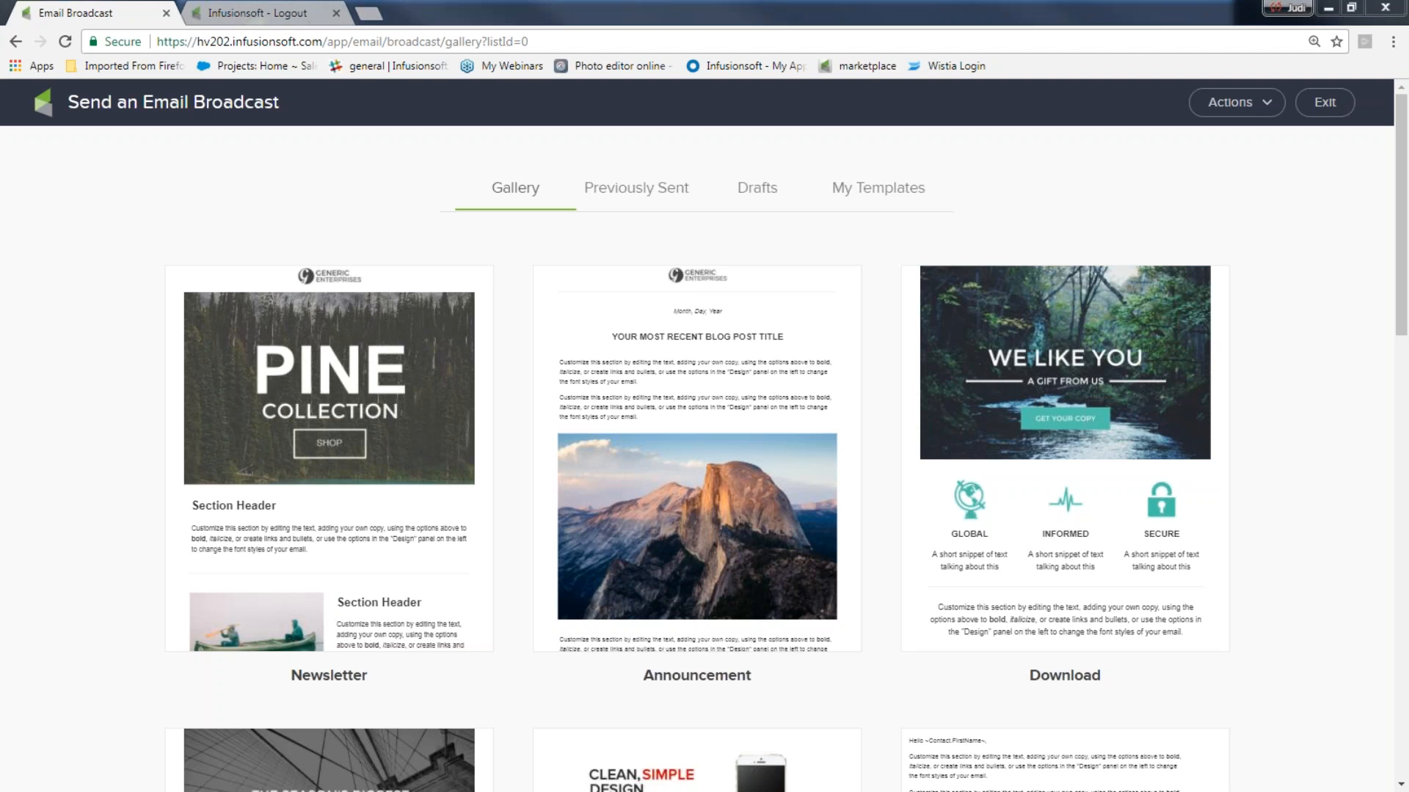
- Annotate the Gallery, Actions, Previously Sent, Drafts and My Templates areas, then clear the marks
mouse_move(564, 167)
left_mouse_down()
mouse_move(447, 170)
mouse_move(482, 233)
mouse_move(554, 209)
mouse_move(562, 168)
left_mouse_up()
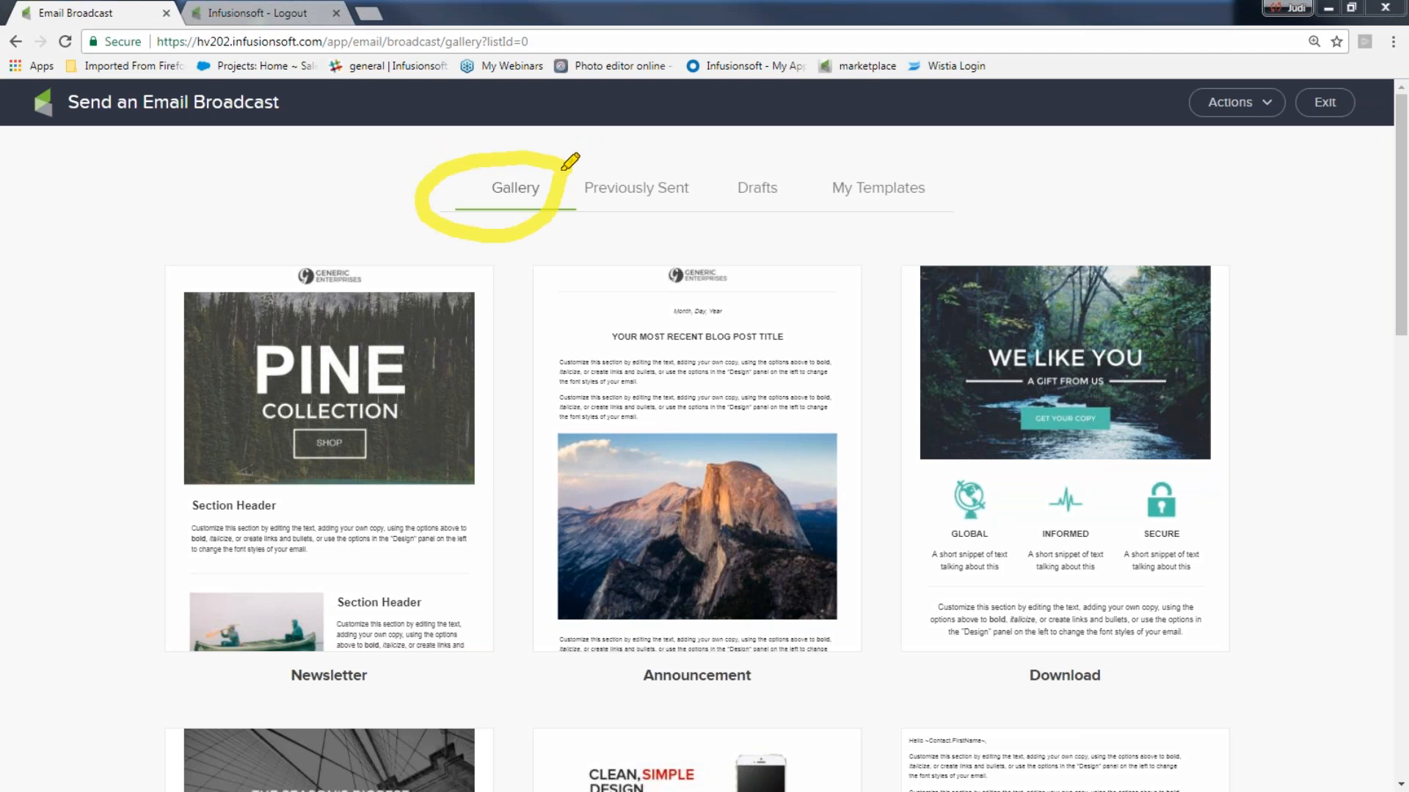
mouse_move(1311, 76)
left_mouse_down()
mouse_move(1178, 92)
mouse_move(1270, 130)
mouse_move(1294, 95)
left_mouse_up()
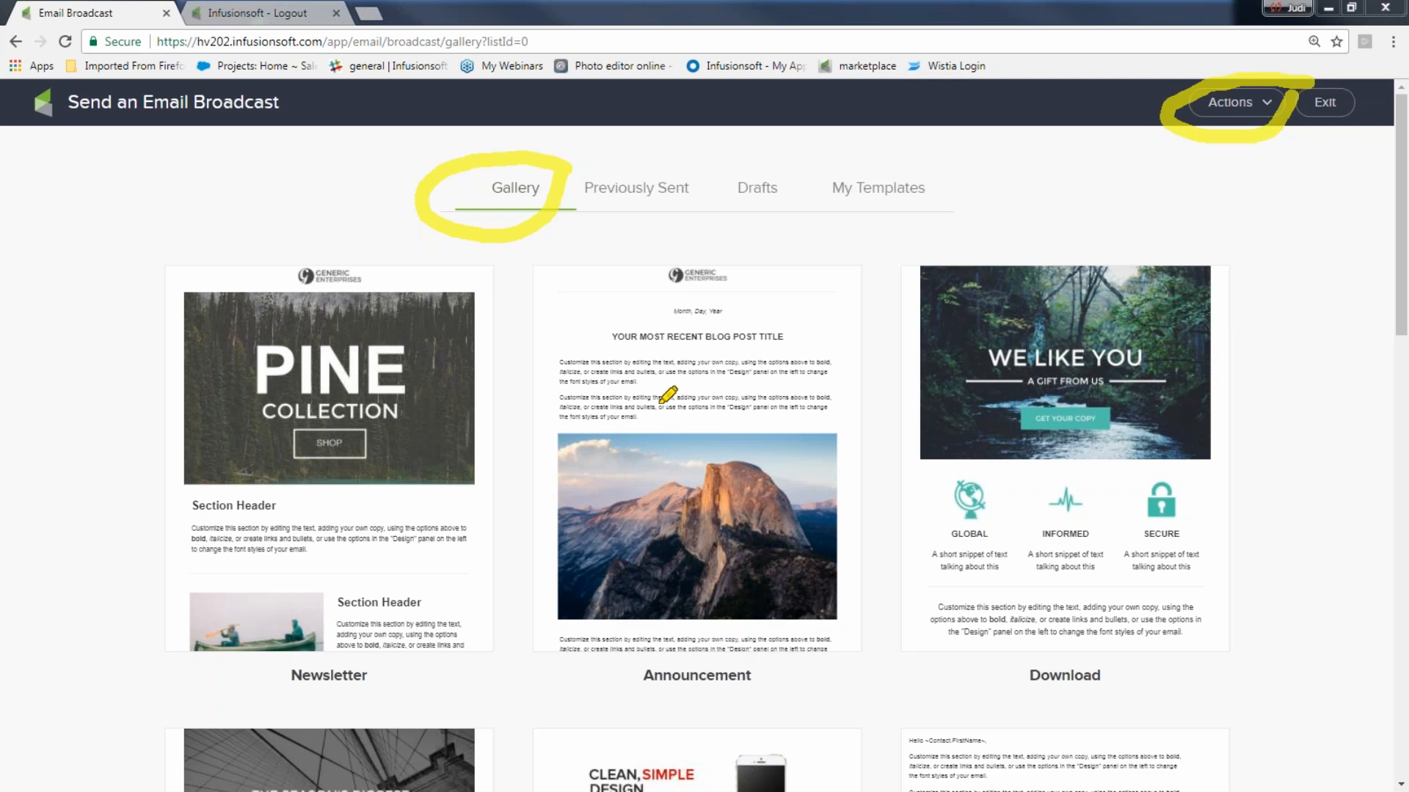
mouse_move(687, 170)
left_mouse_down()
mouse_move(659, 154)
mouse_move(569, 182)
mouse_move(602, 216)
mouse_move(723, 180)
mouse_move(681, 166)
left_mouse_up()
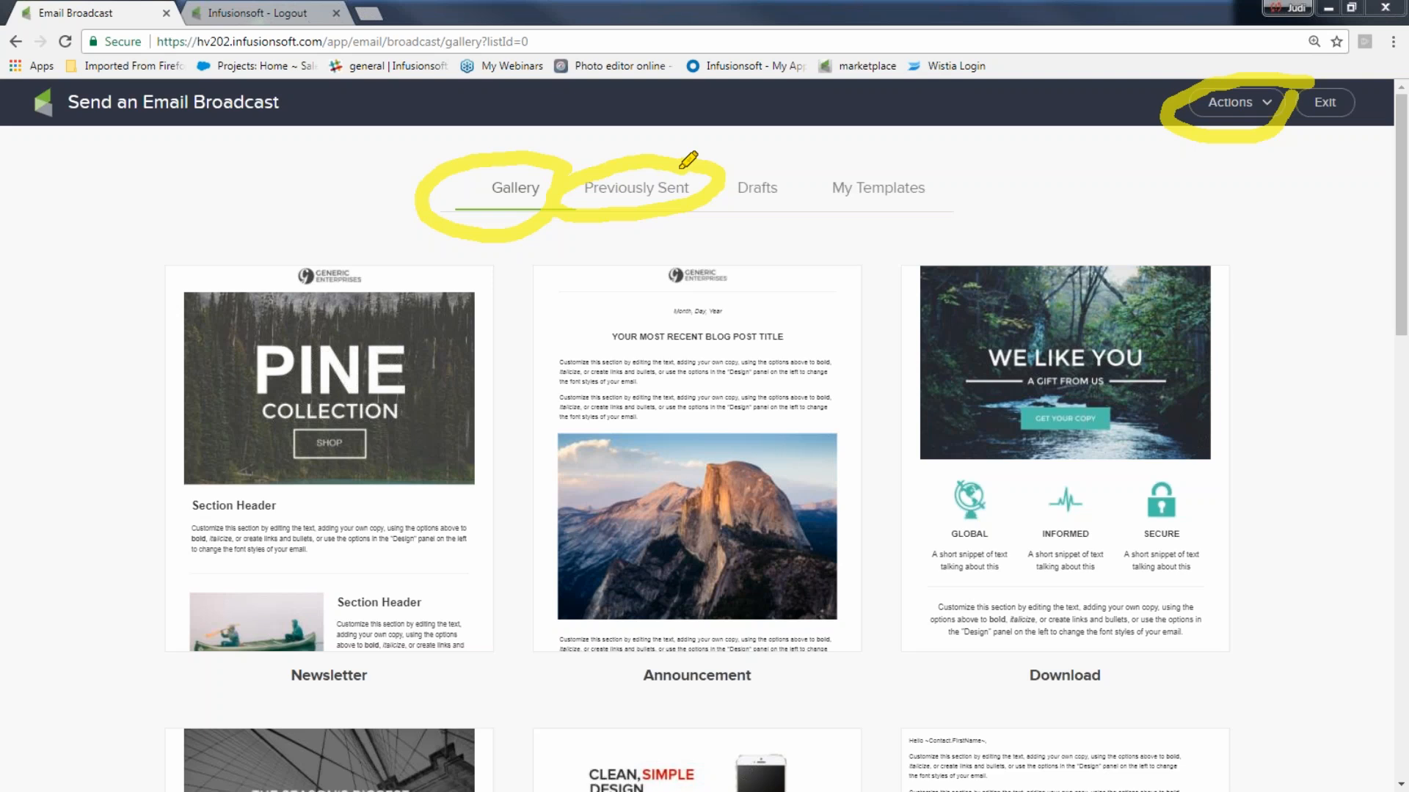
mouse_move(782, 160)
left_mouse_down()
mouse_move(691, 193)
mouse_move(800, 176)
left_mouse_up()
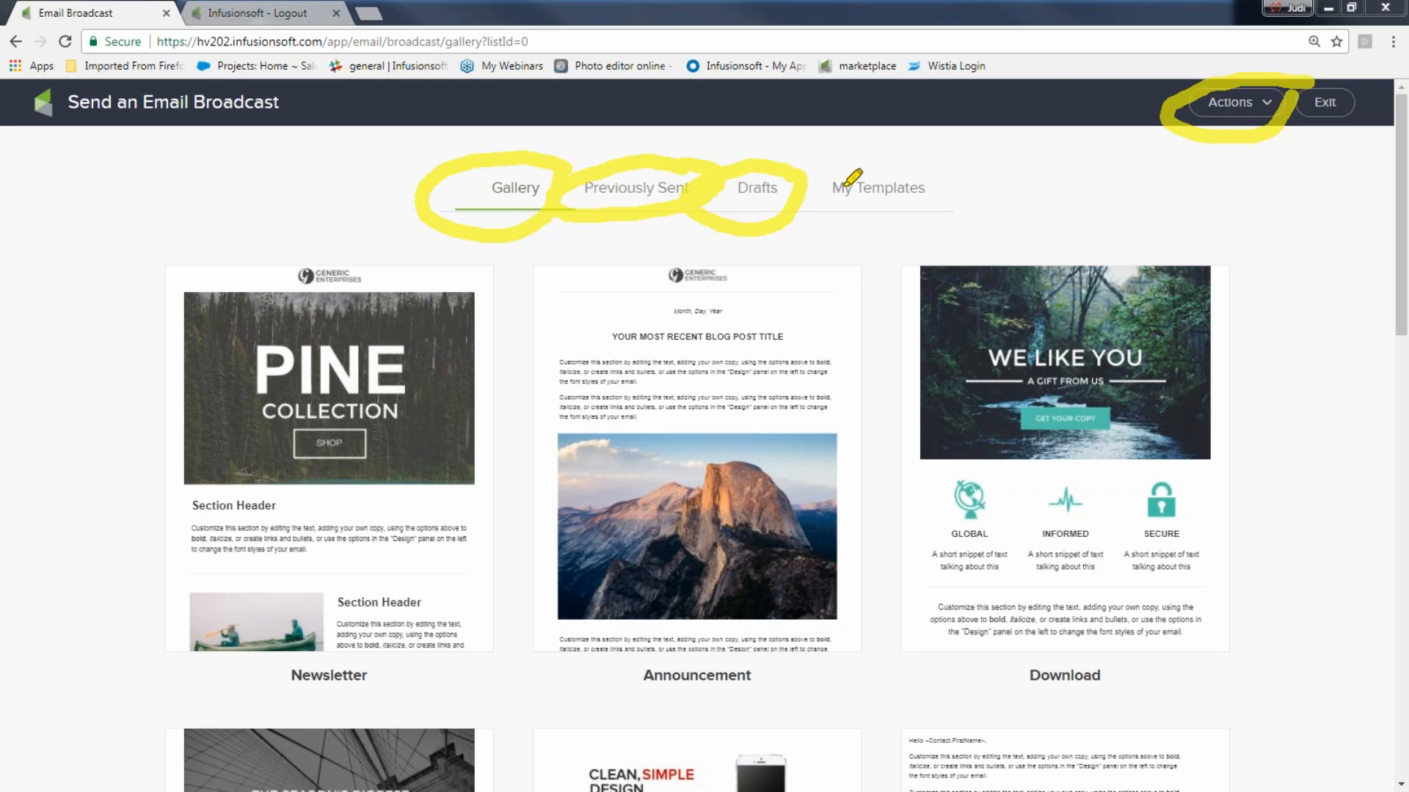
mouse_move(958, 172)
left_mouse_down()
mouse_move(914, 143)
mouse_move(816, 185)
mouse_move(833, 222)
mouse_move(960, 173)
left_mouse_up()
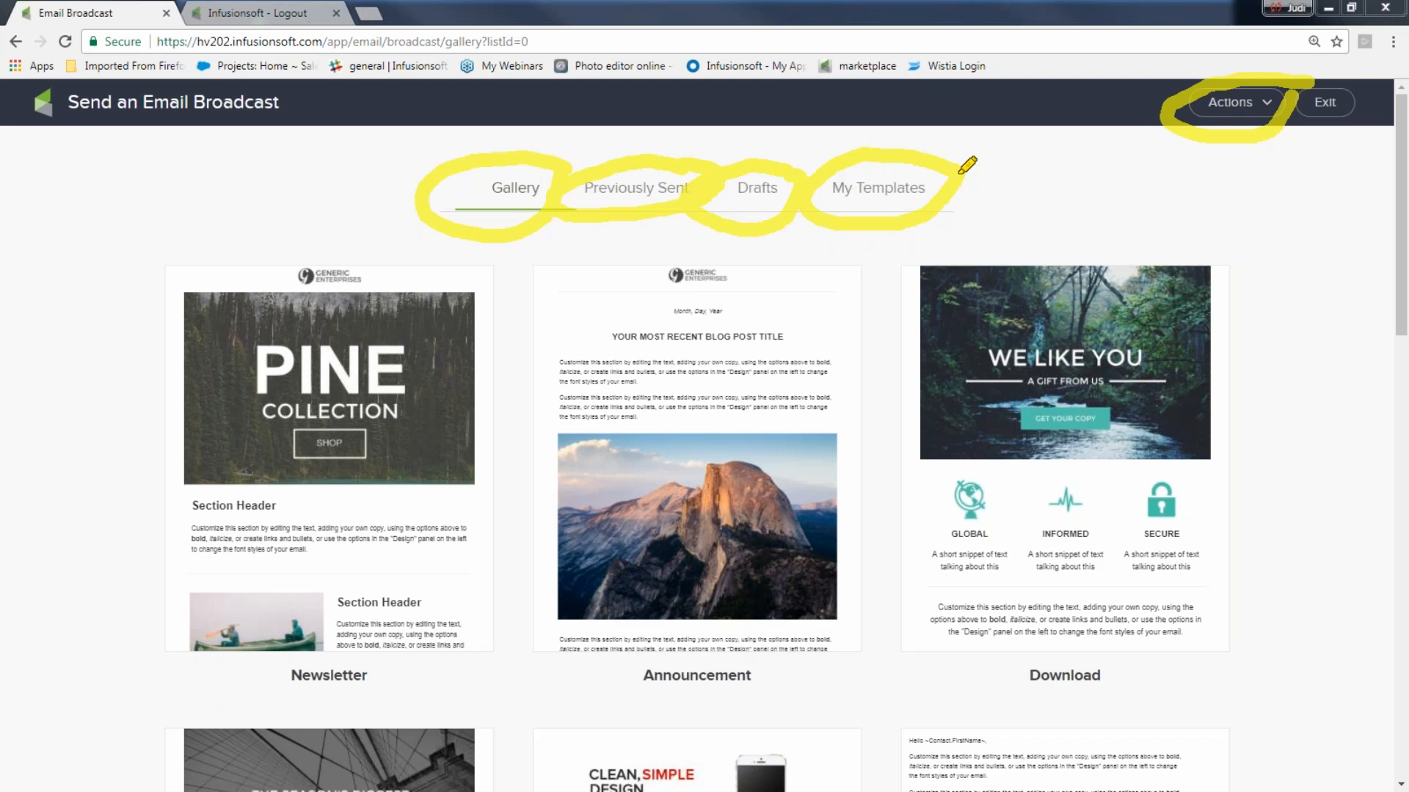
mouse_move(659, 256)
left_mouse_down()
mouse_move(698, 218)
mouse_move(701, 239)
left_mouse_up()
mouse_move(809, 271)
left_mouse_down()
mouse_move(849, 228)
mouse_move(849, 251)
left_mouse_up()
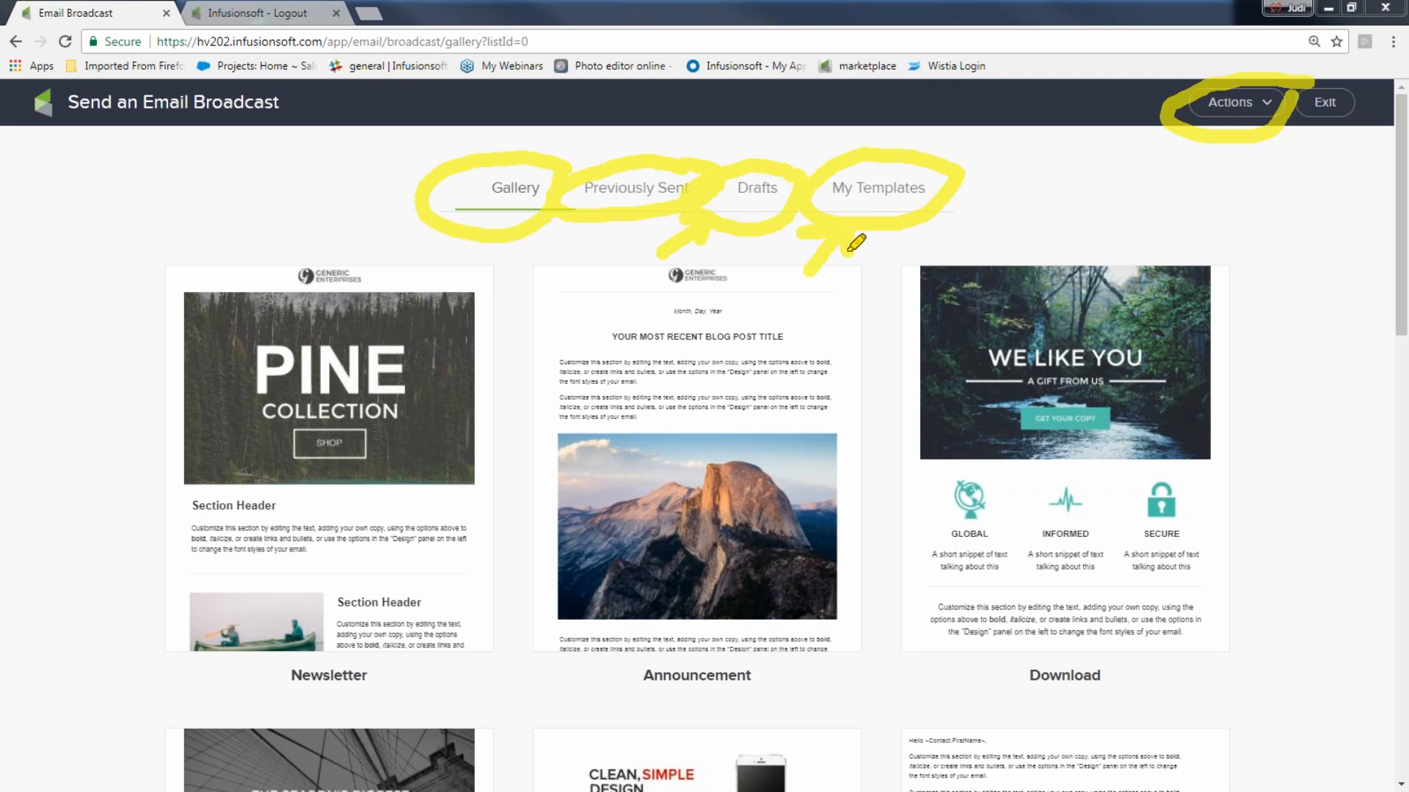
mouse_move(554, 234)
left_mouse_down()
mouse_move(585, 209)
mouse_move(584, 223)
left_mouse_up()
key("Escape")
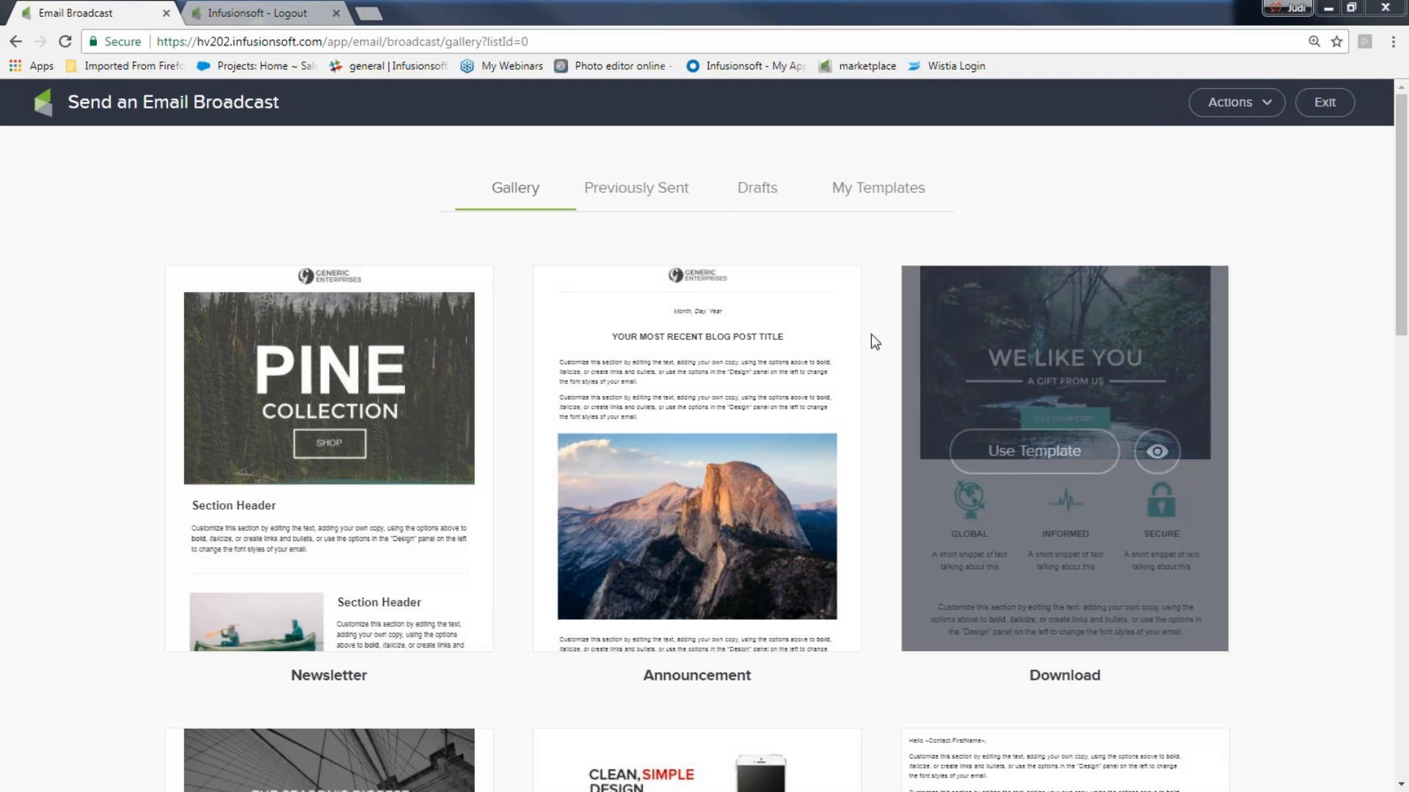
- Preview the Simple Action template and start the broadcast from it
left_click_drag(1403, 300, 1396, 720)
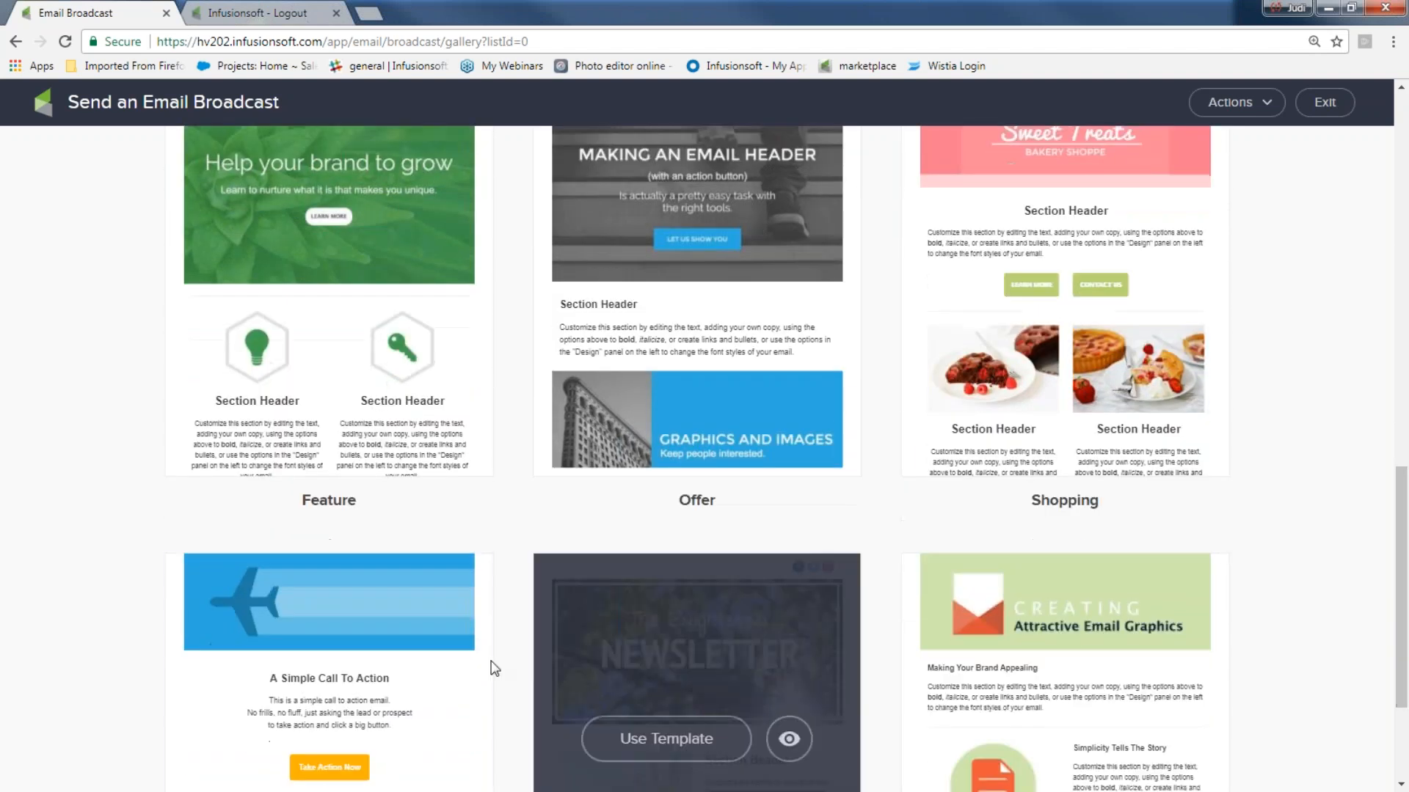
scroll(375, 631, "down", 2)
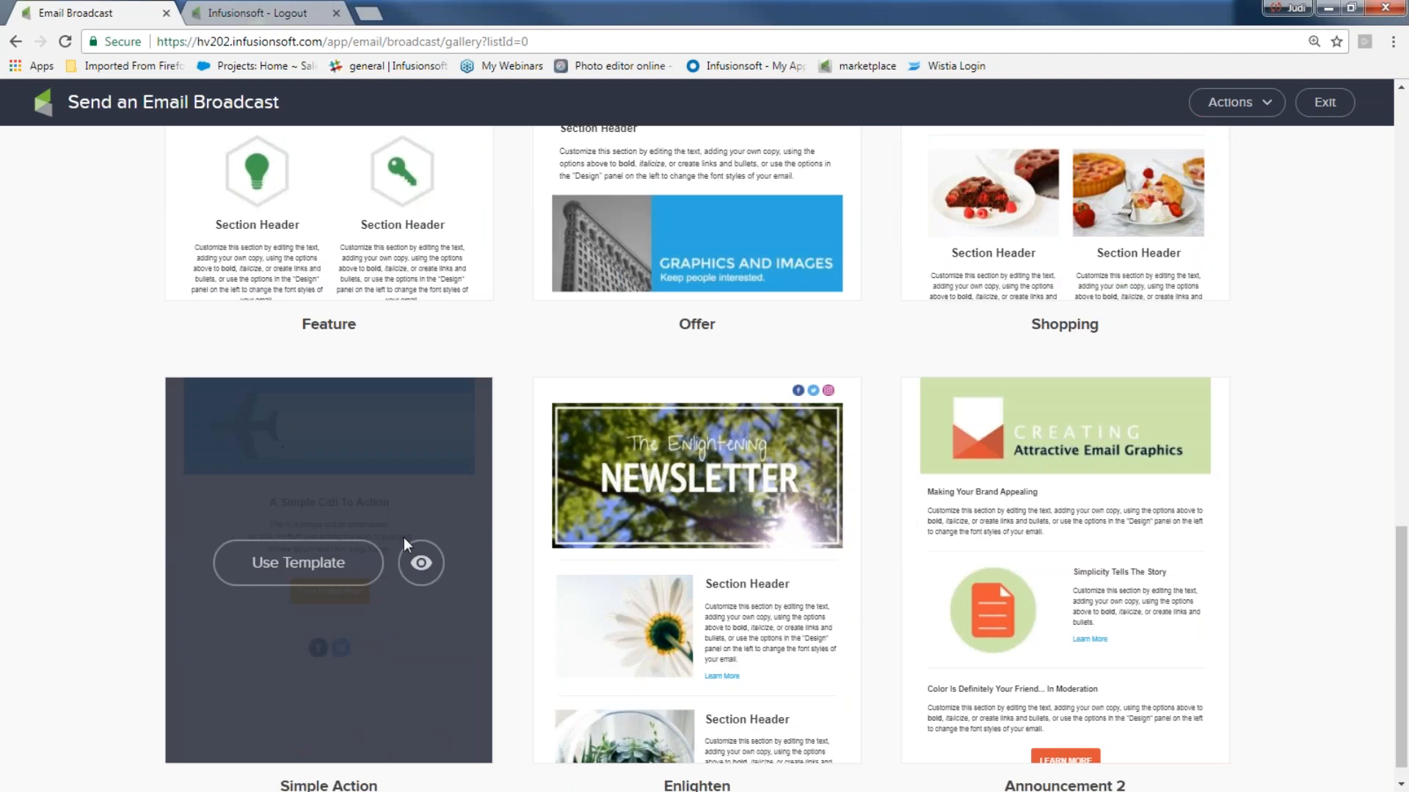
left_click(422, 563)
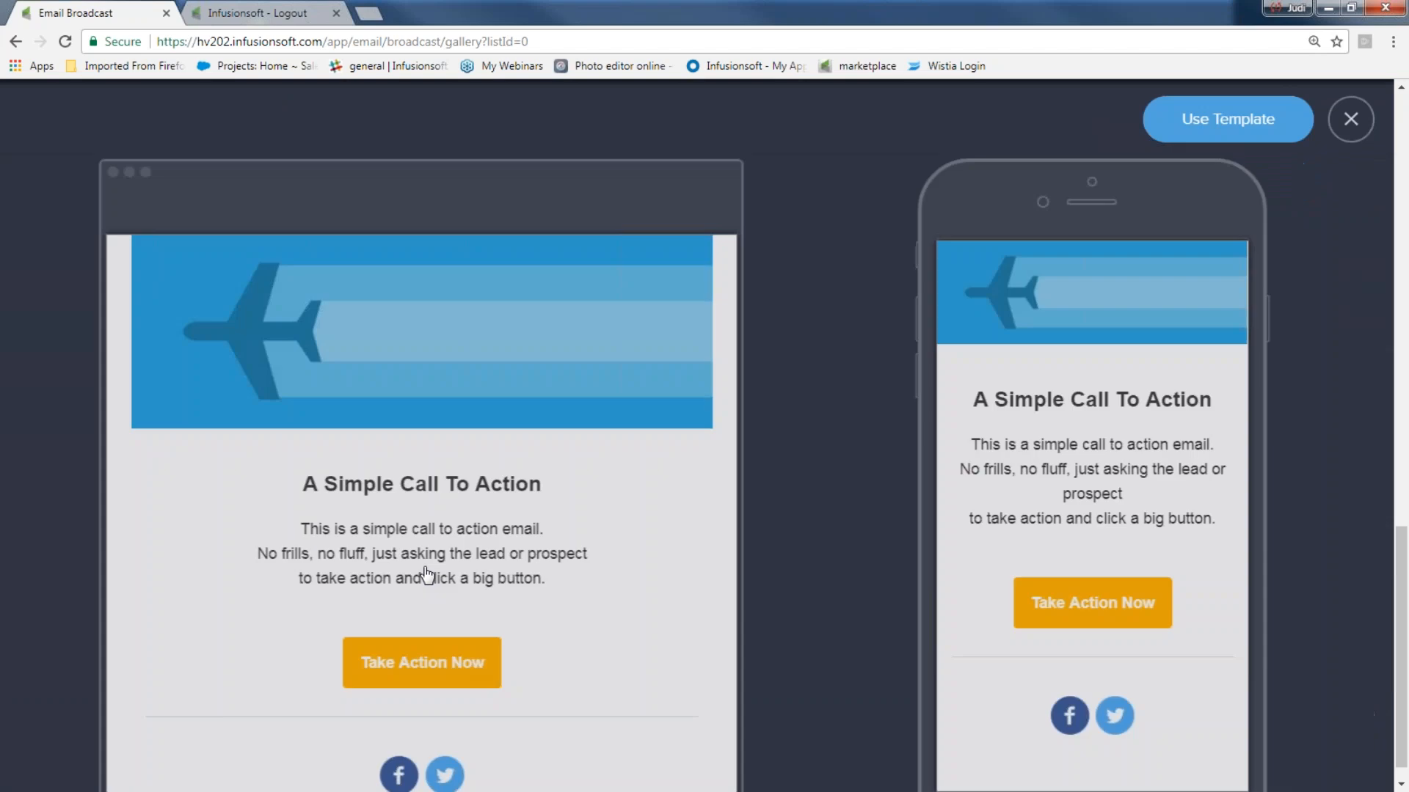
scroll(376, 384, "down", 1)
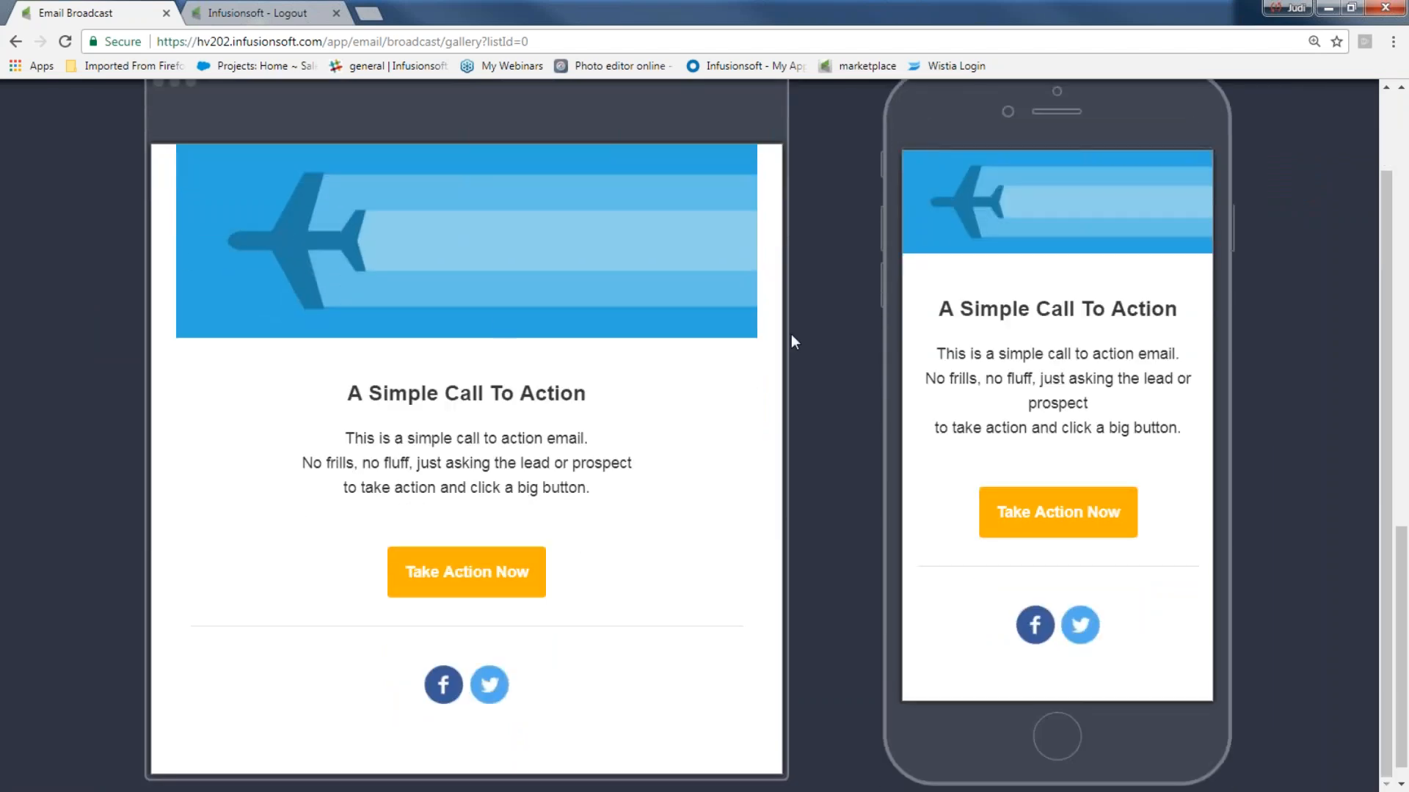
scroll(1292, 201, "up", 1)
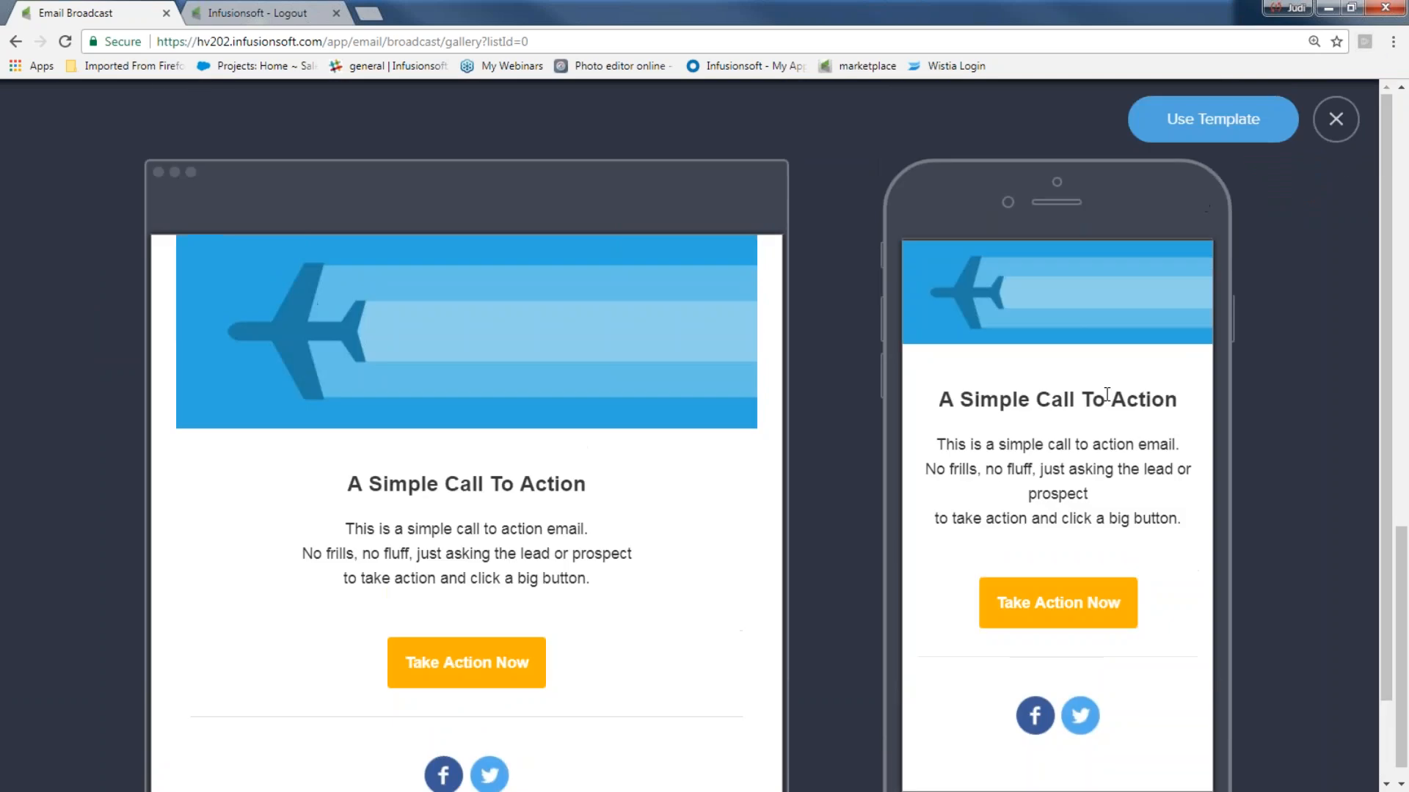
left_click(1212, 119)
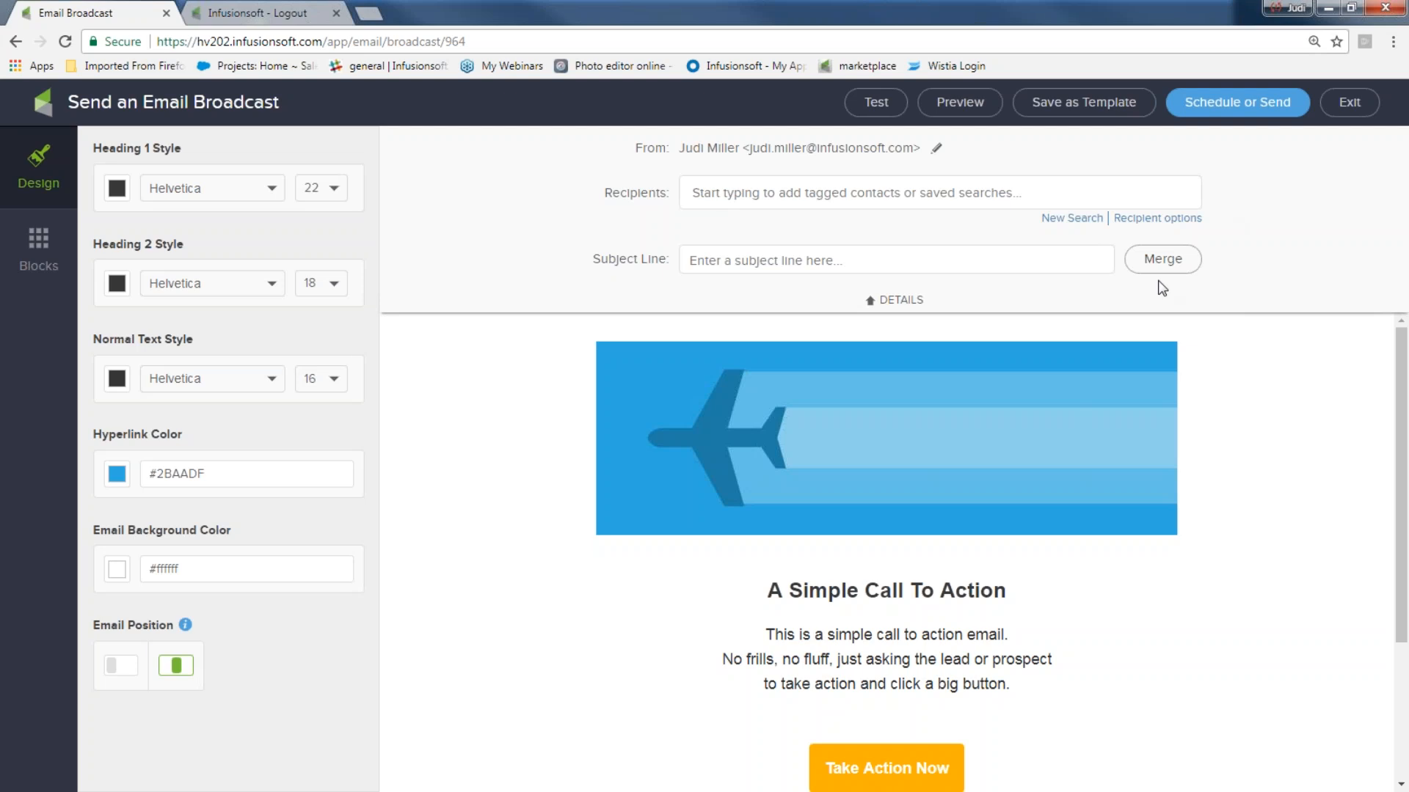
left_click(871, 301)
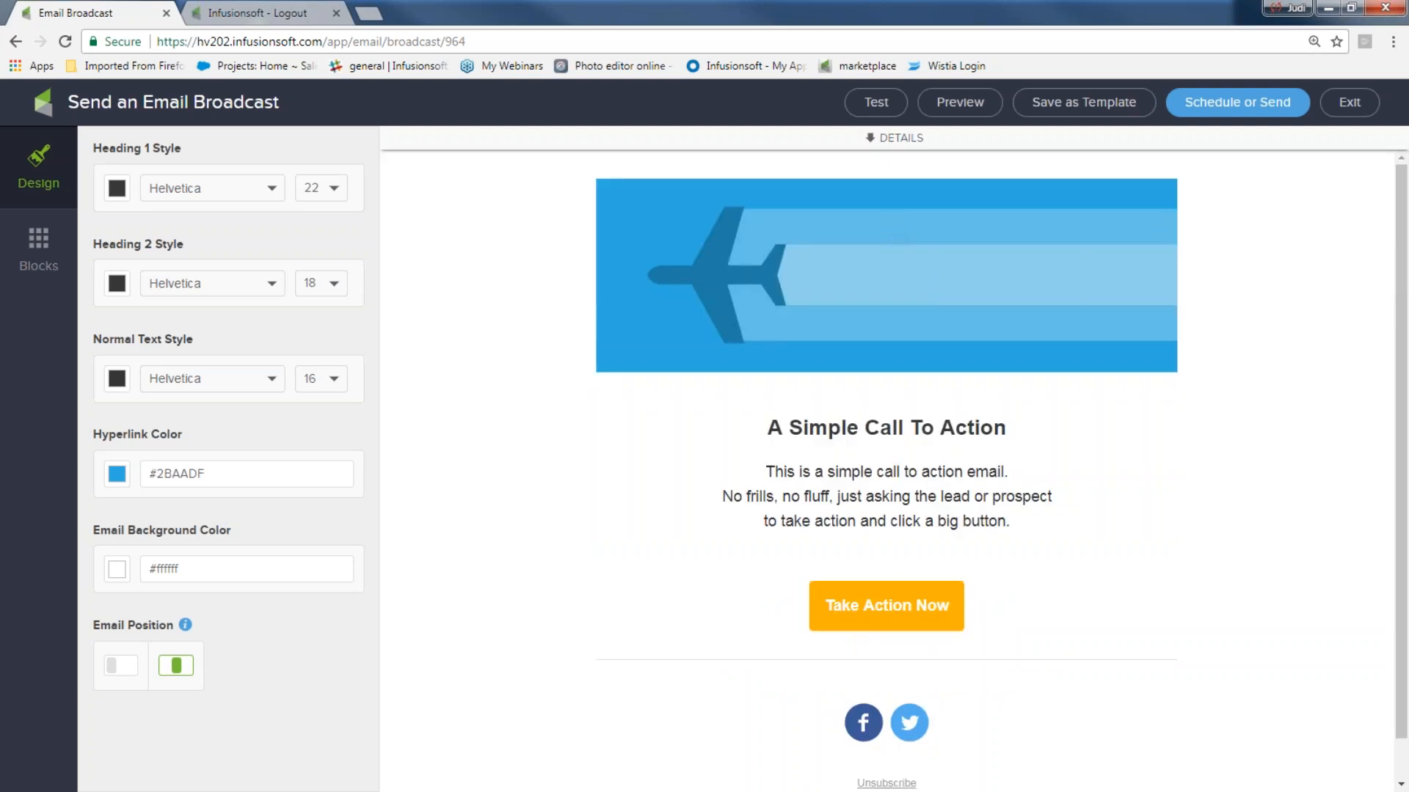
- Set a custom sender, Instant Marketing Ideas, with the suggested sender e-mail address
left_click(871, 140)
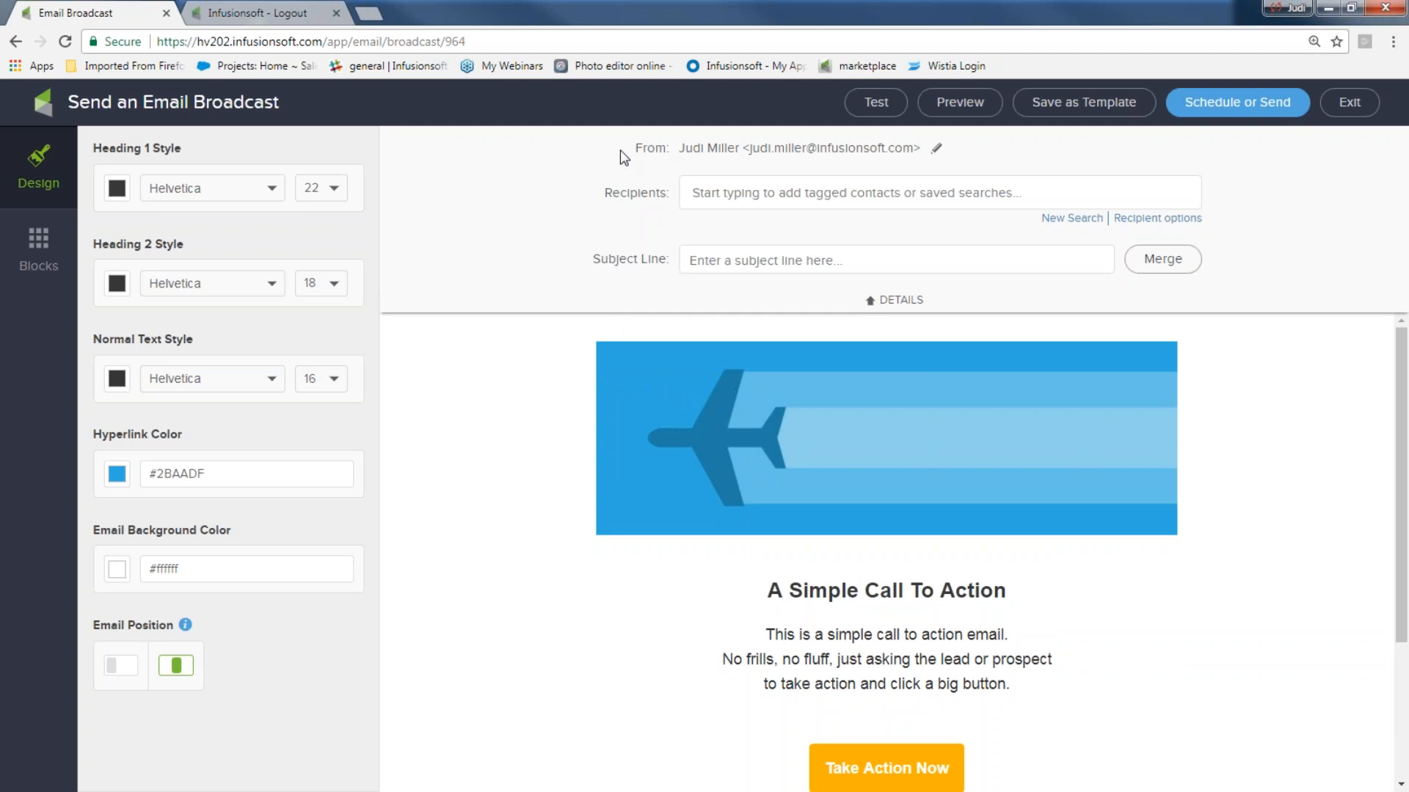
triple_click(669, 154)
left_click(649, 167)
left_click(938, 149)
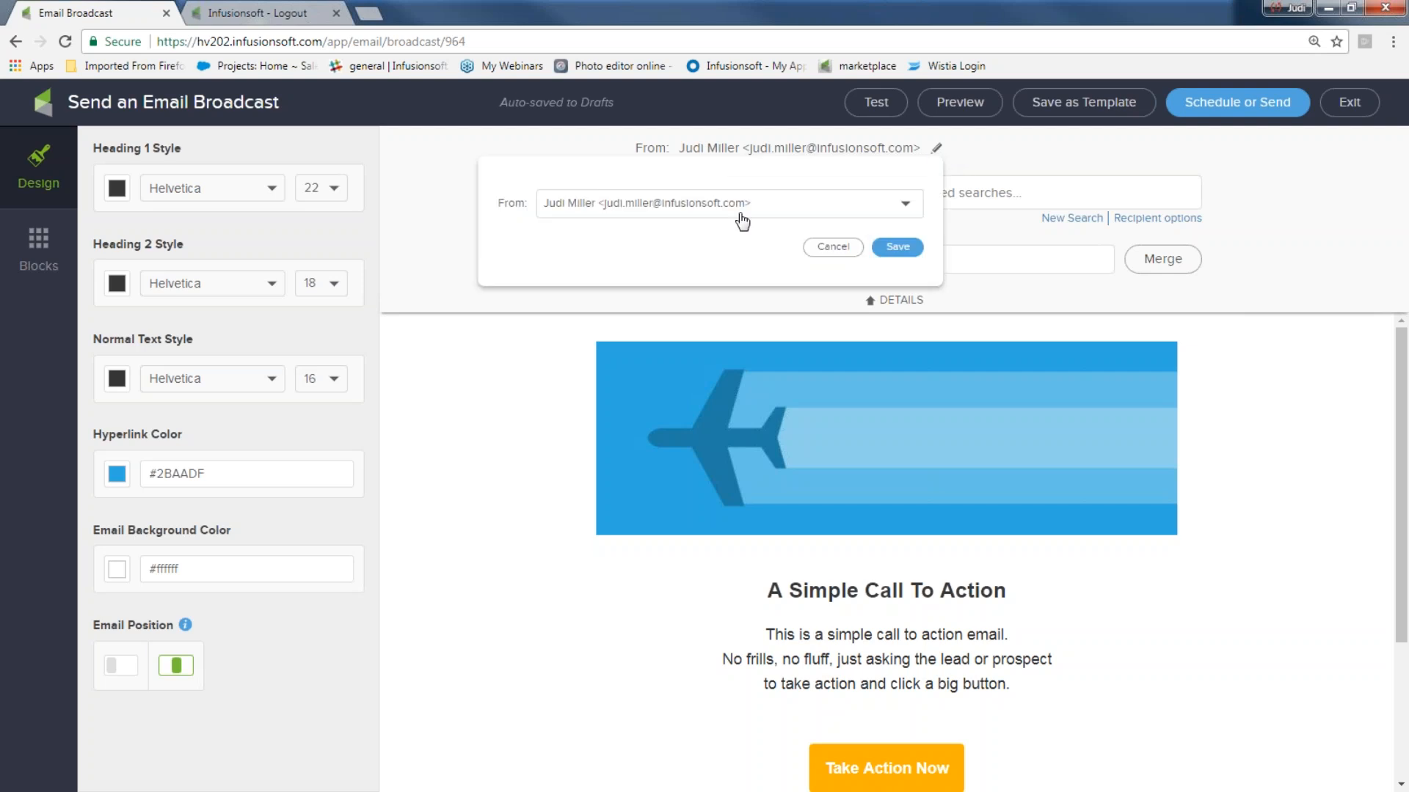
left_click(907, 207)
left_click(726, 360)
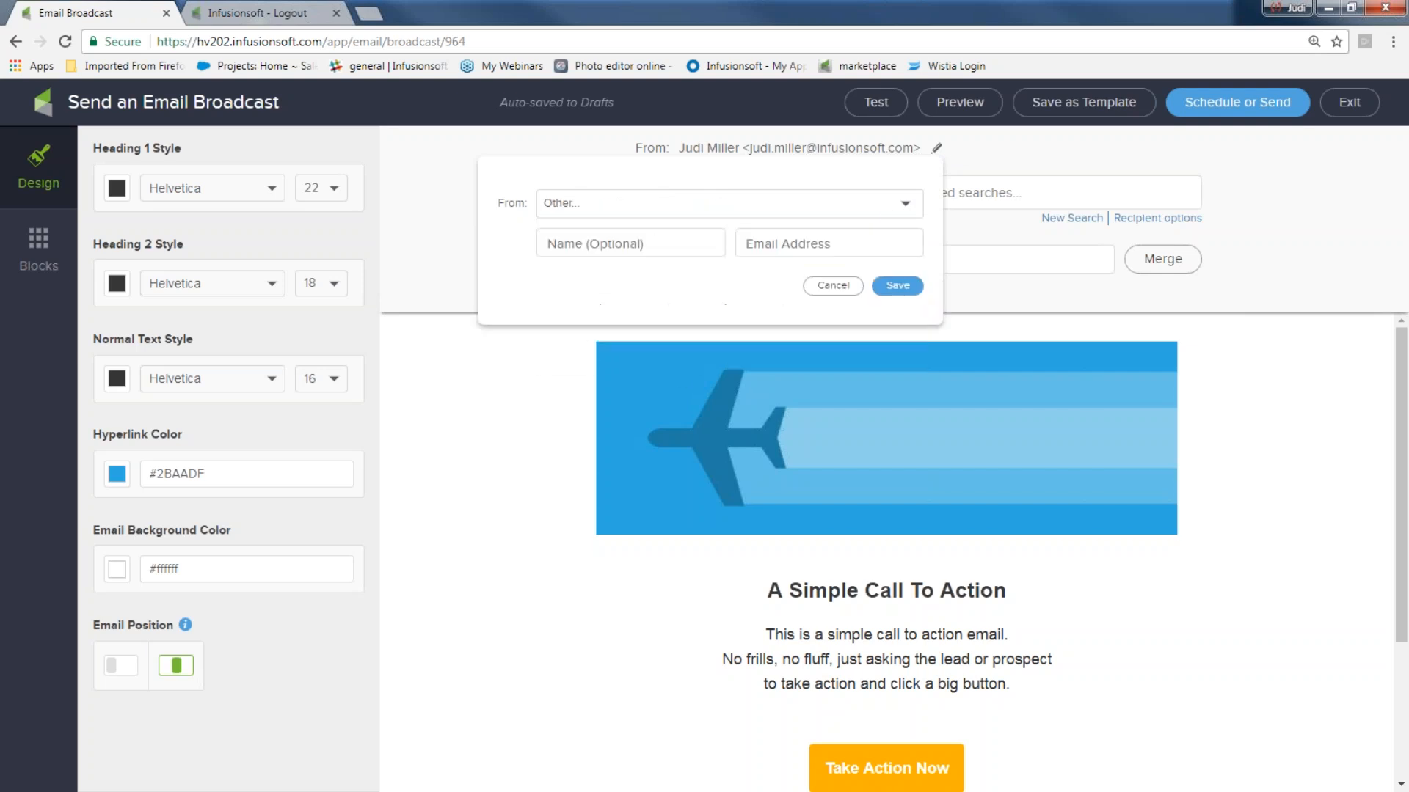
left_click(651, 244)
type("Insta")
left_click(654, 269)
left_click(853, 244)
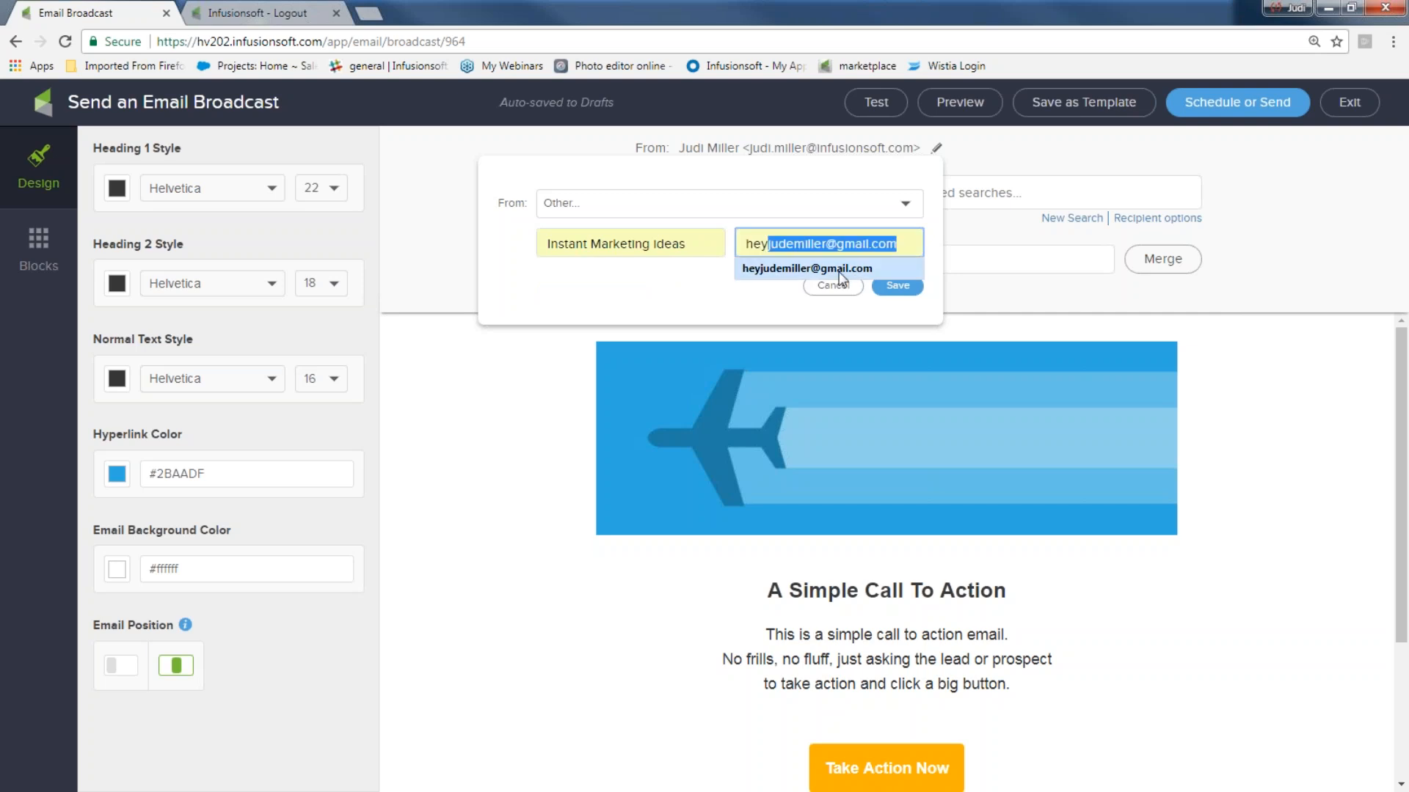
left_click(841, 271)
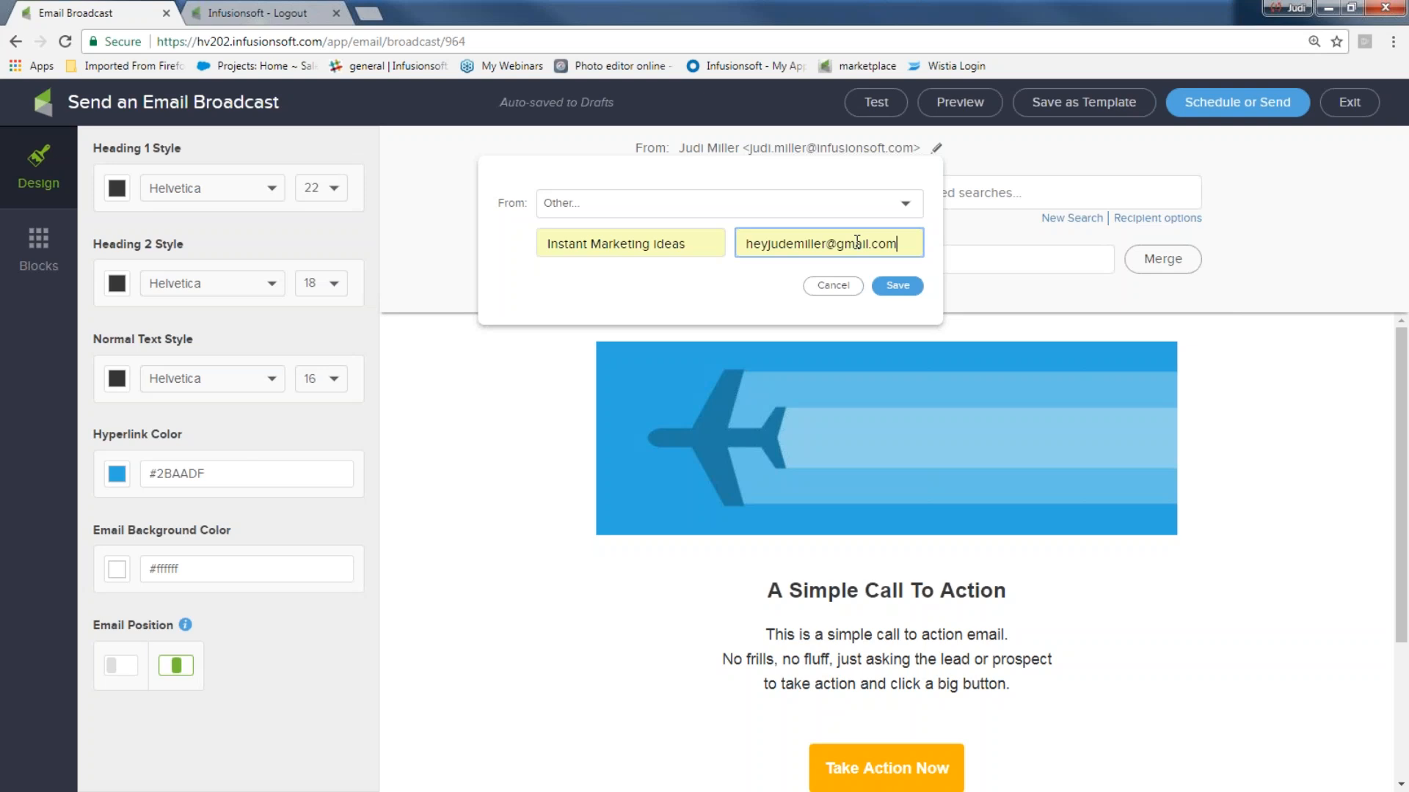
left_click(898, 286)
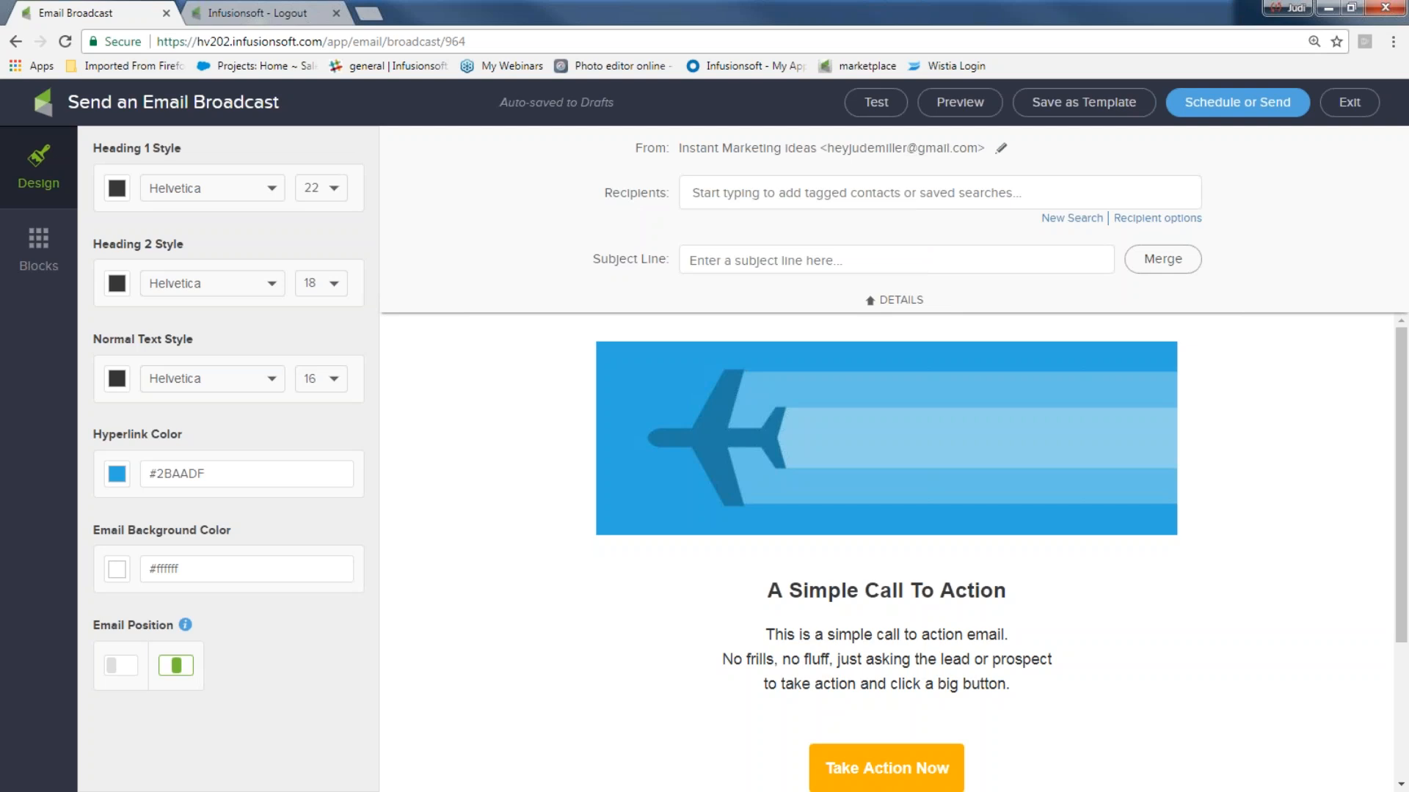
- Rename the sender to 'Infusionsoft Chandler' and save it
left_click(1001, 149)
triple_click(768, 243)
type("Infu")
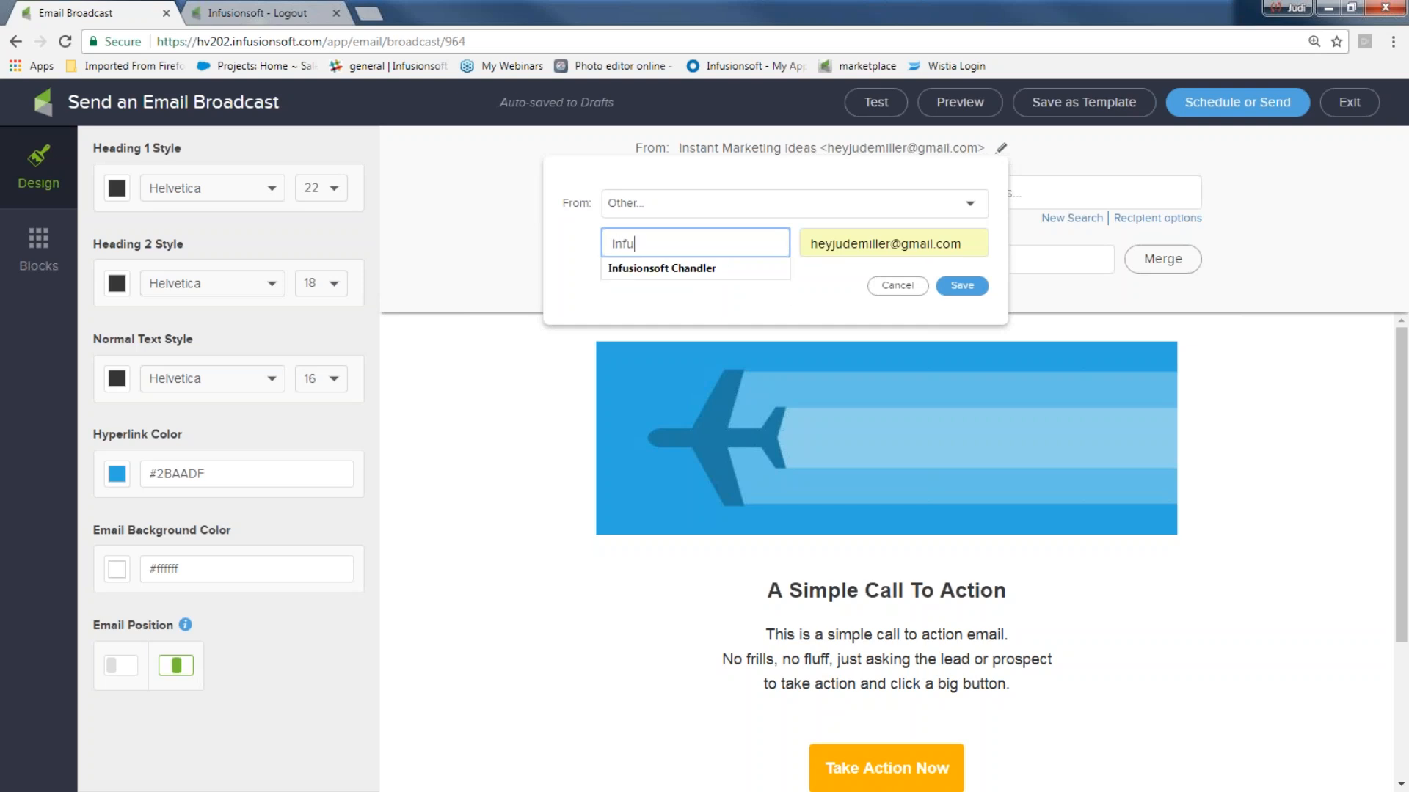
type("sionsoft Chandler")
left_click(963, 286)
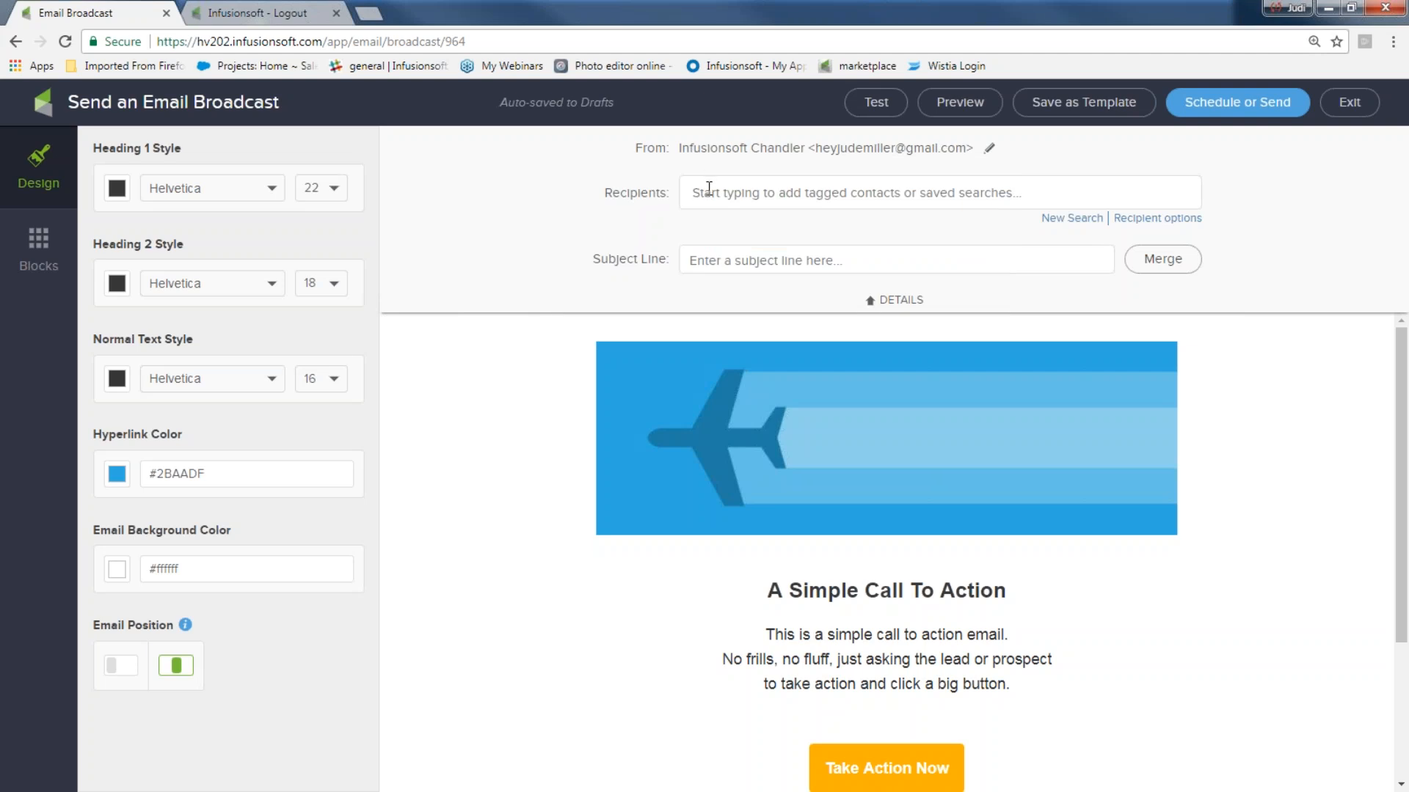
- Write the subject 'Hey, ~Contact.FirstName~, here is your newsletter!!!' using the First Name merge field
left_click(708, 256)
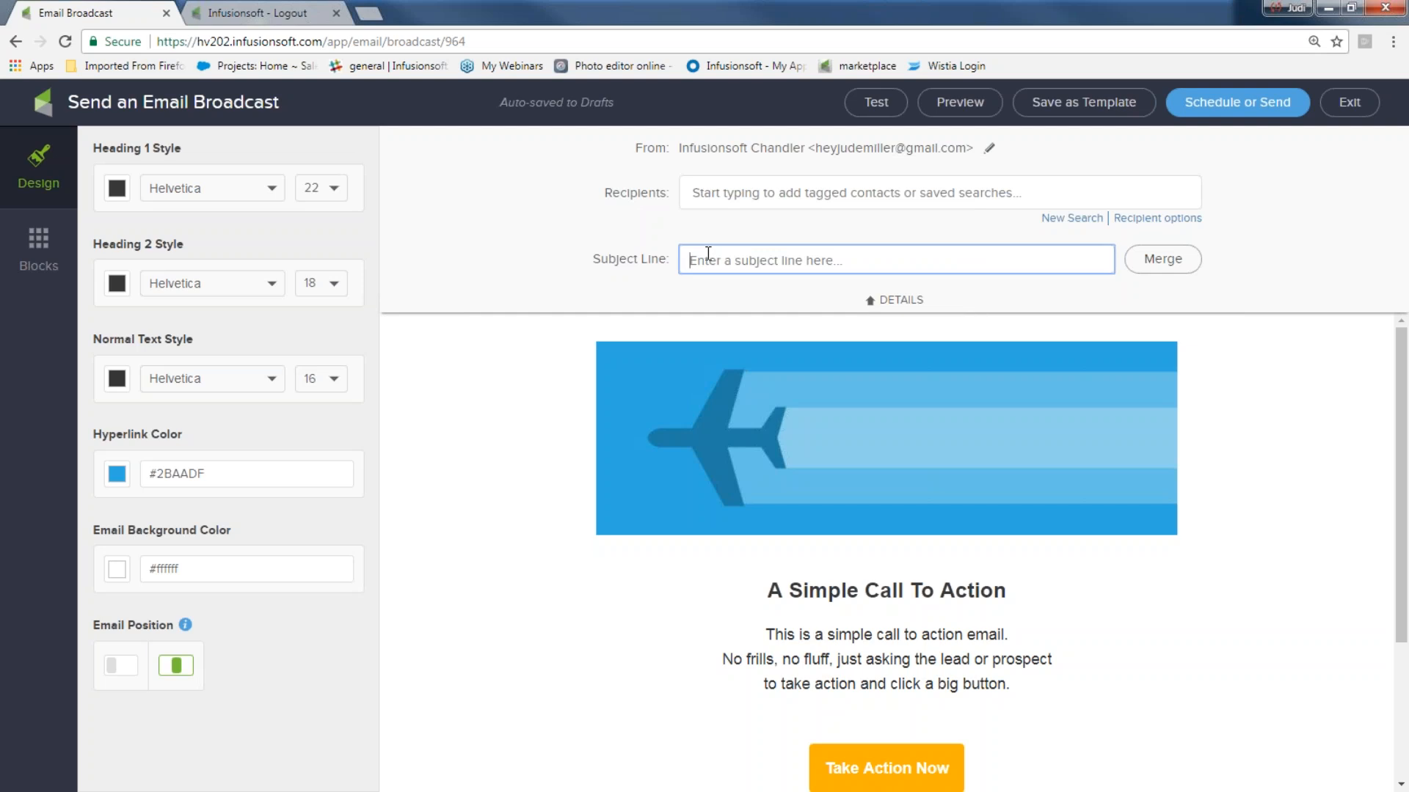
type("Heyu")
type(",")
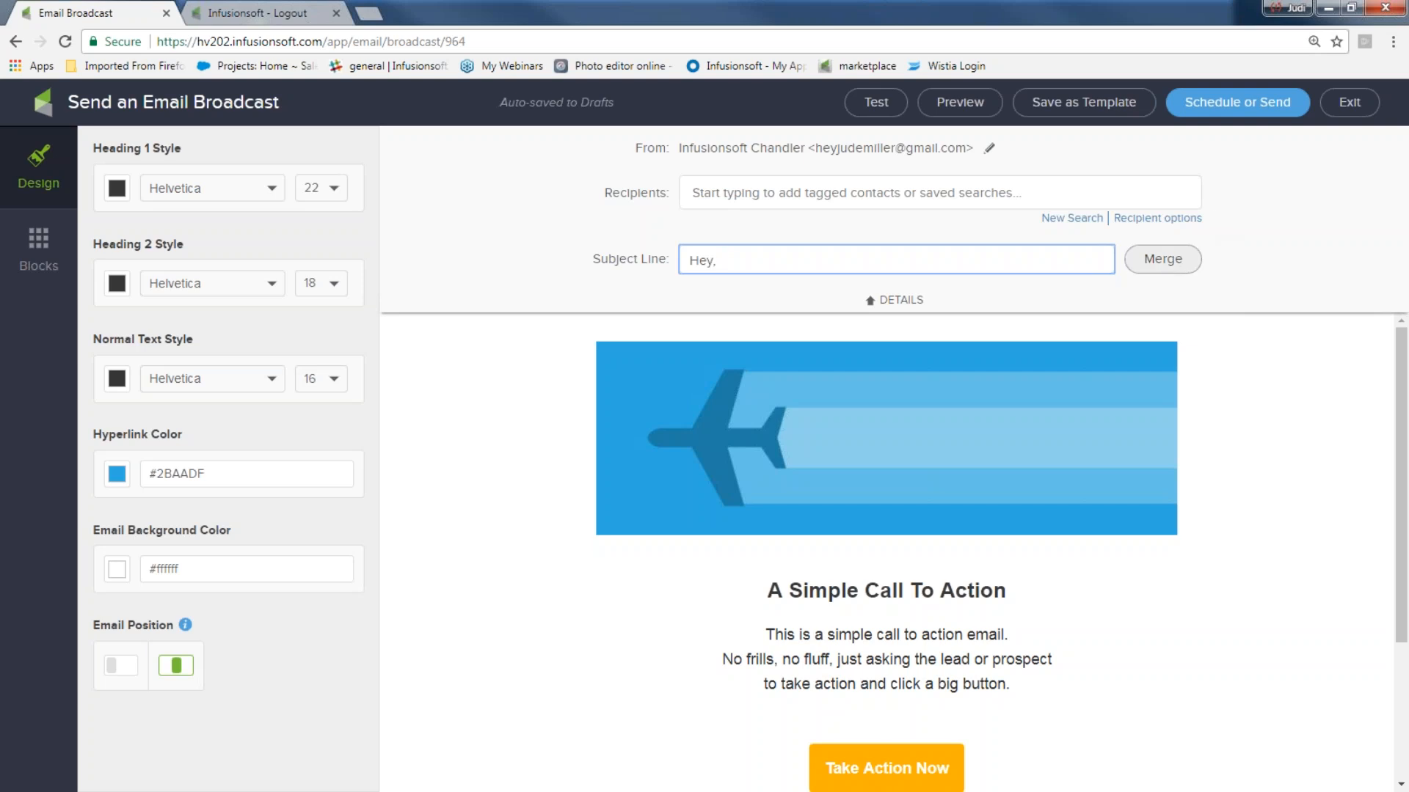
left_click(1165, 262)
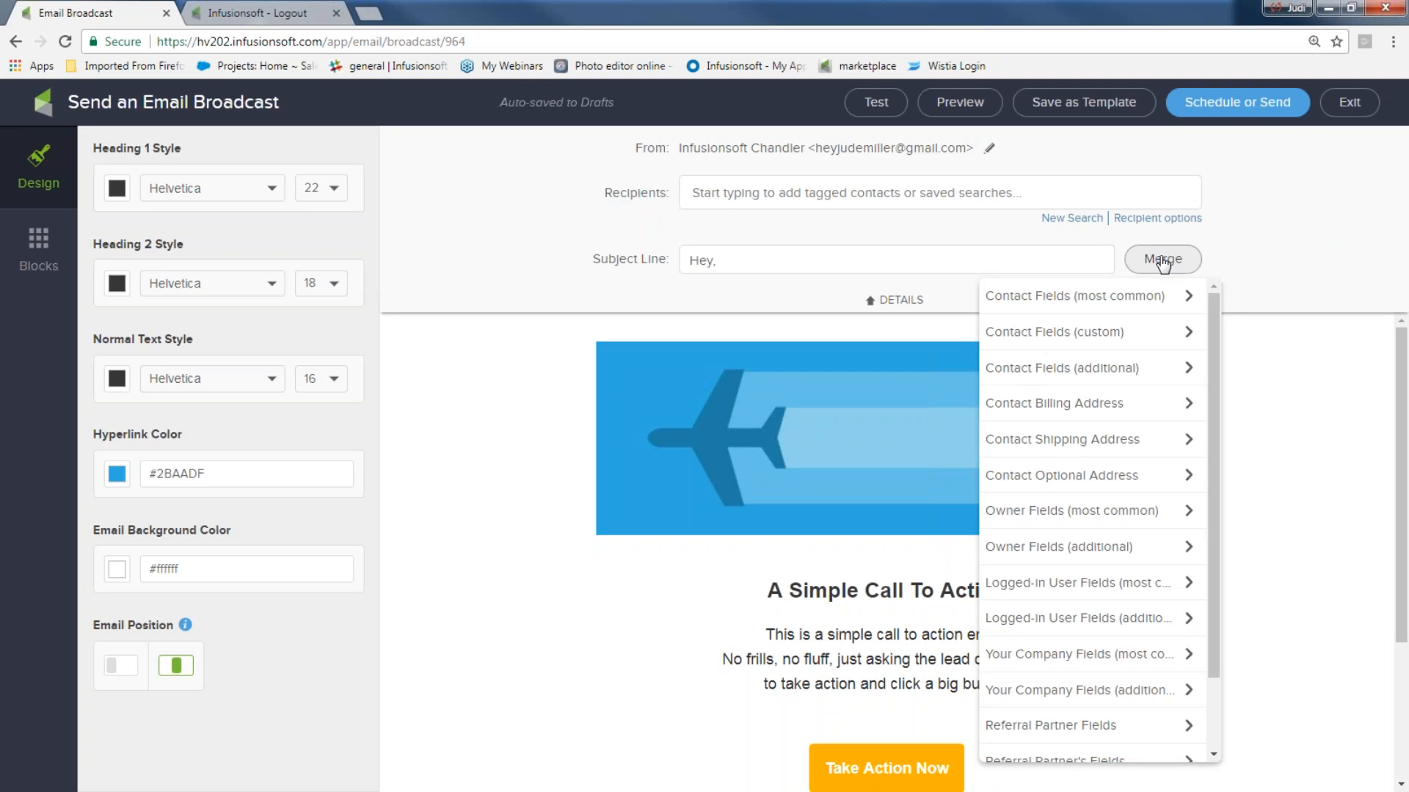
left_click(1104, 308)
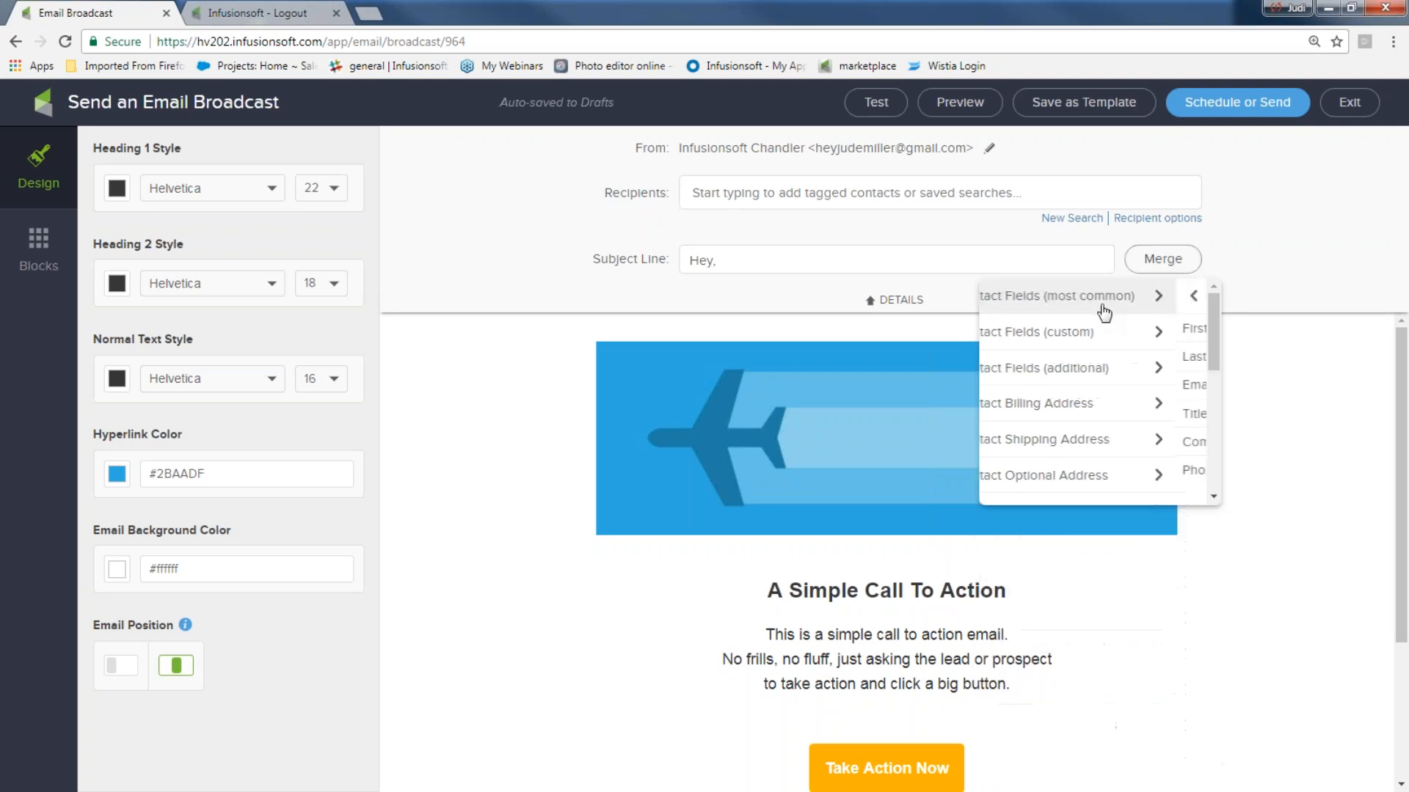
left_click(1041, 336)
left_click(861, 263)
type(", here is your newsletter!!!")
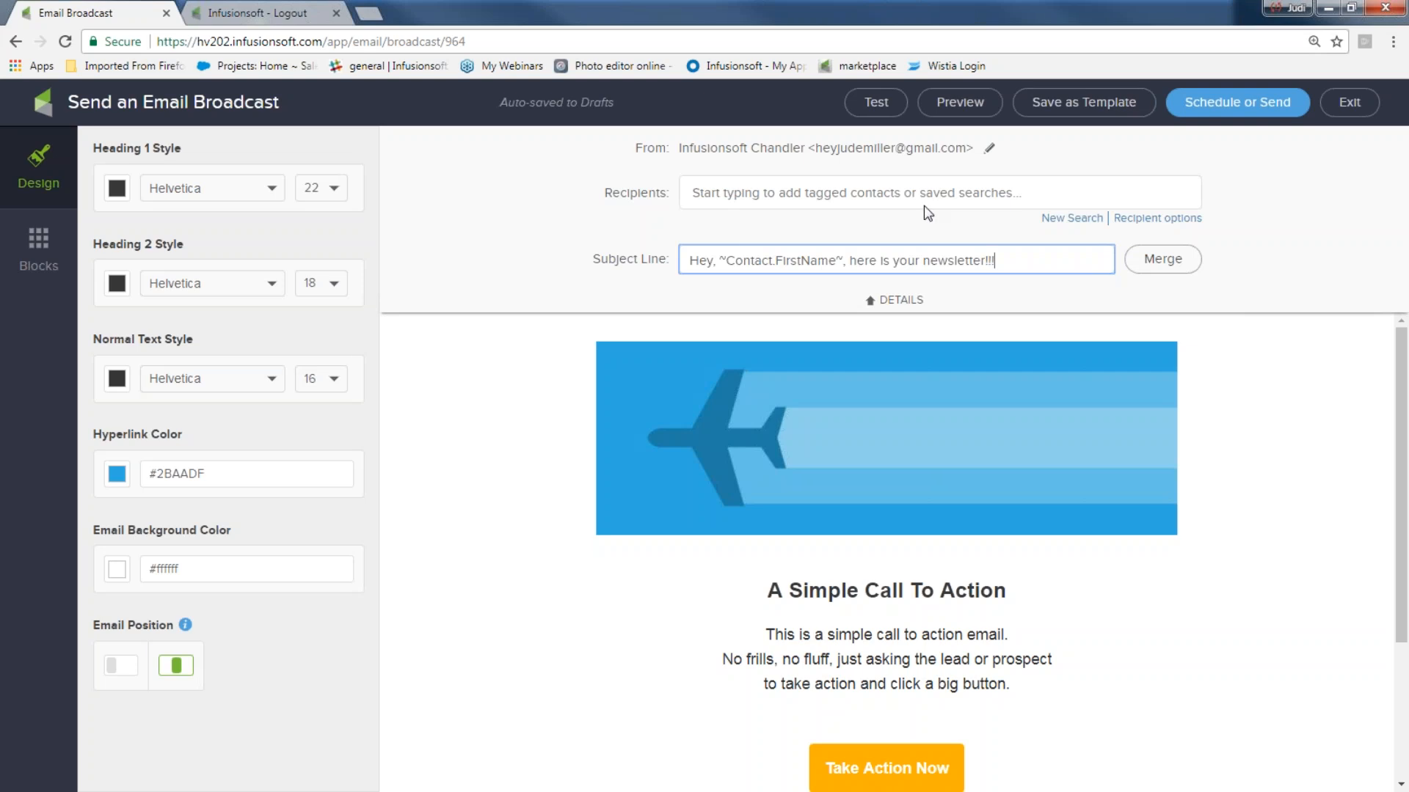
left_click(873, 308)
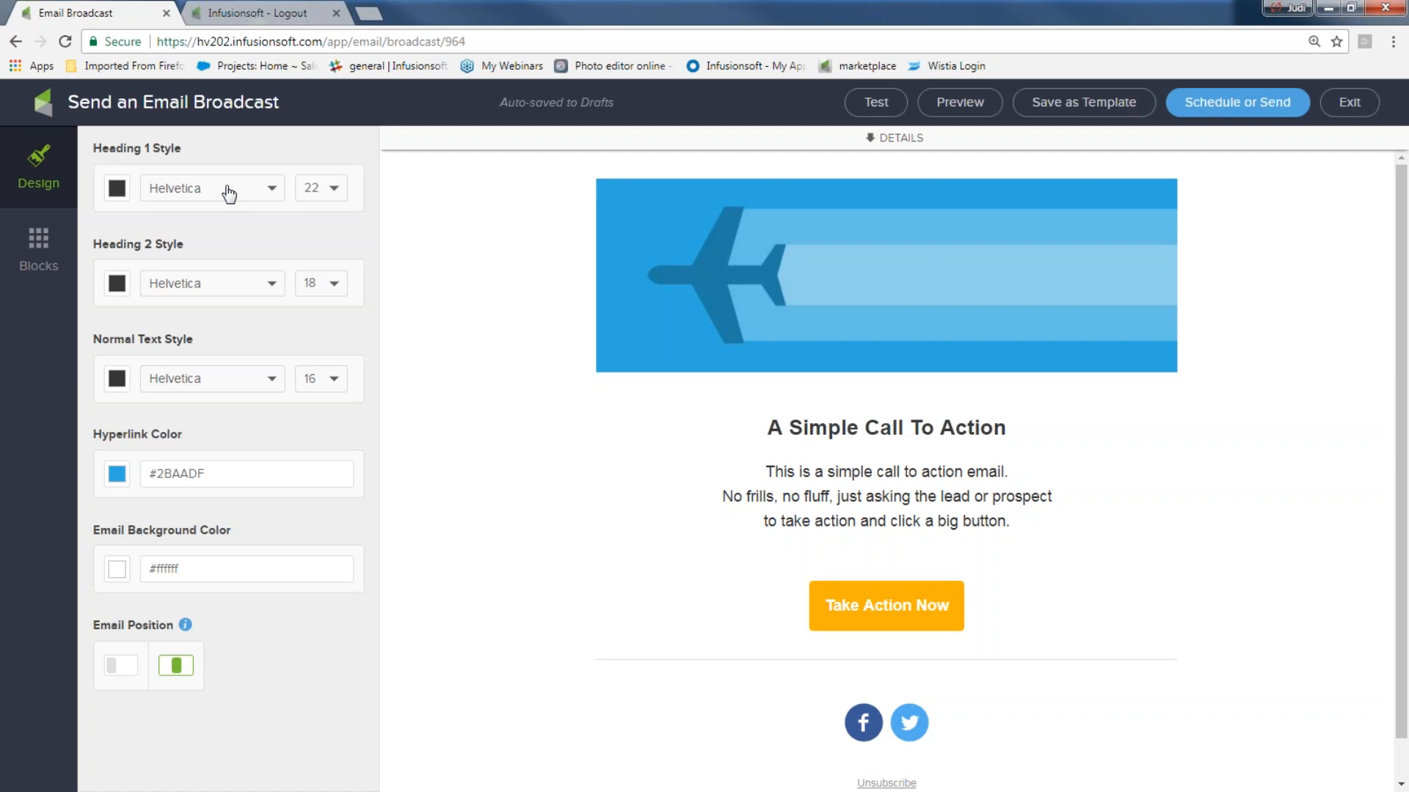
- Change the email background colour to dark grey #777777 after trying blue and grey
left_click_drag(769, 428, 1060, 432)
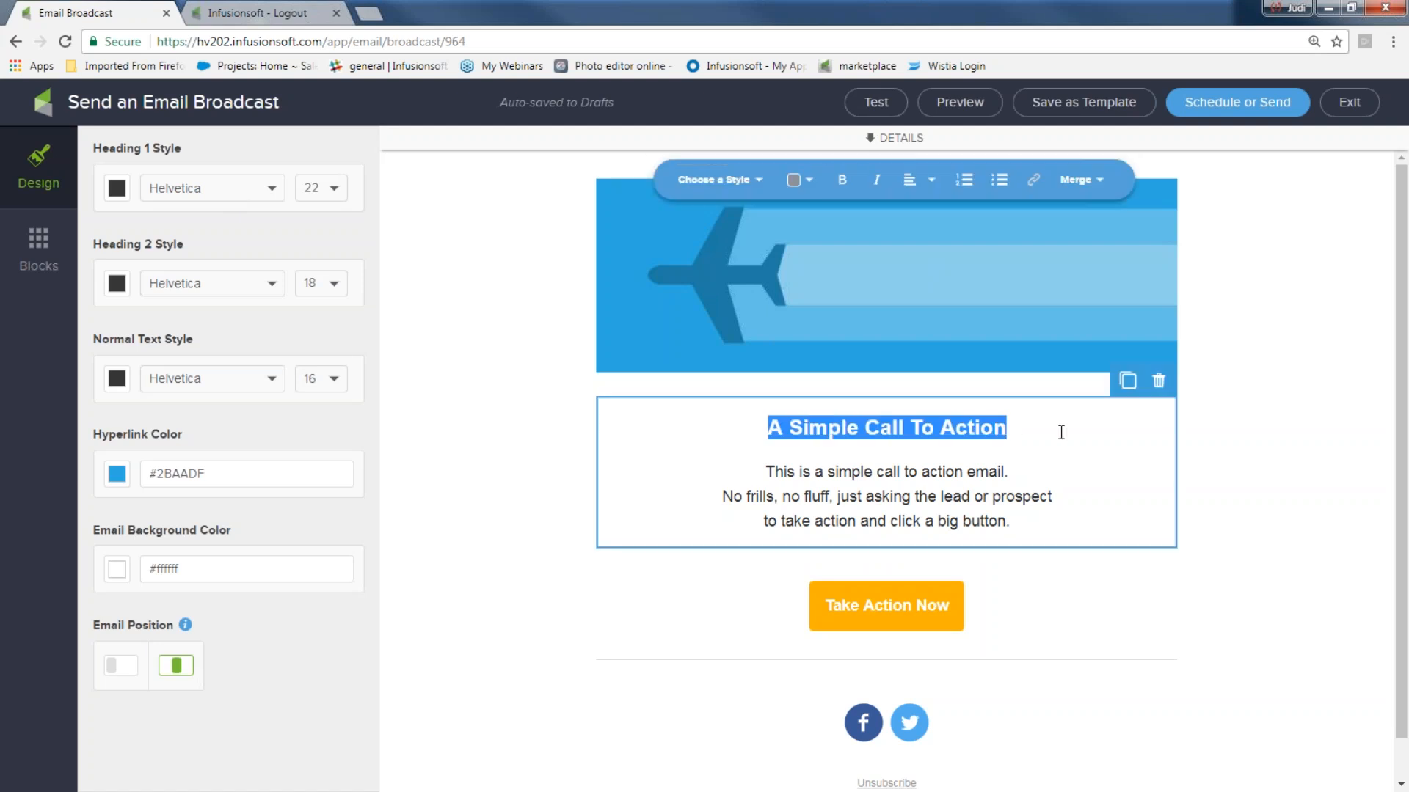
left_click_drag(91, 435, 204, 441)
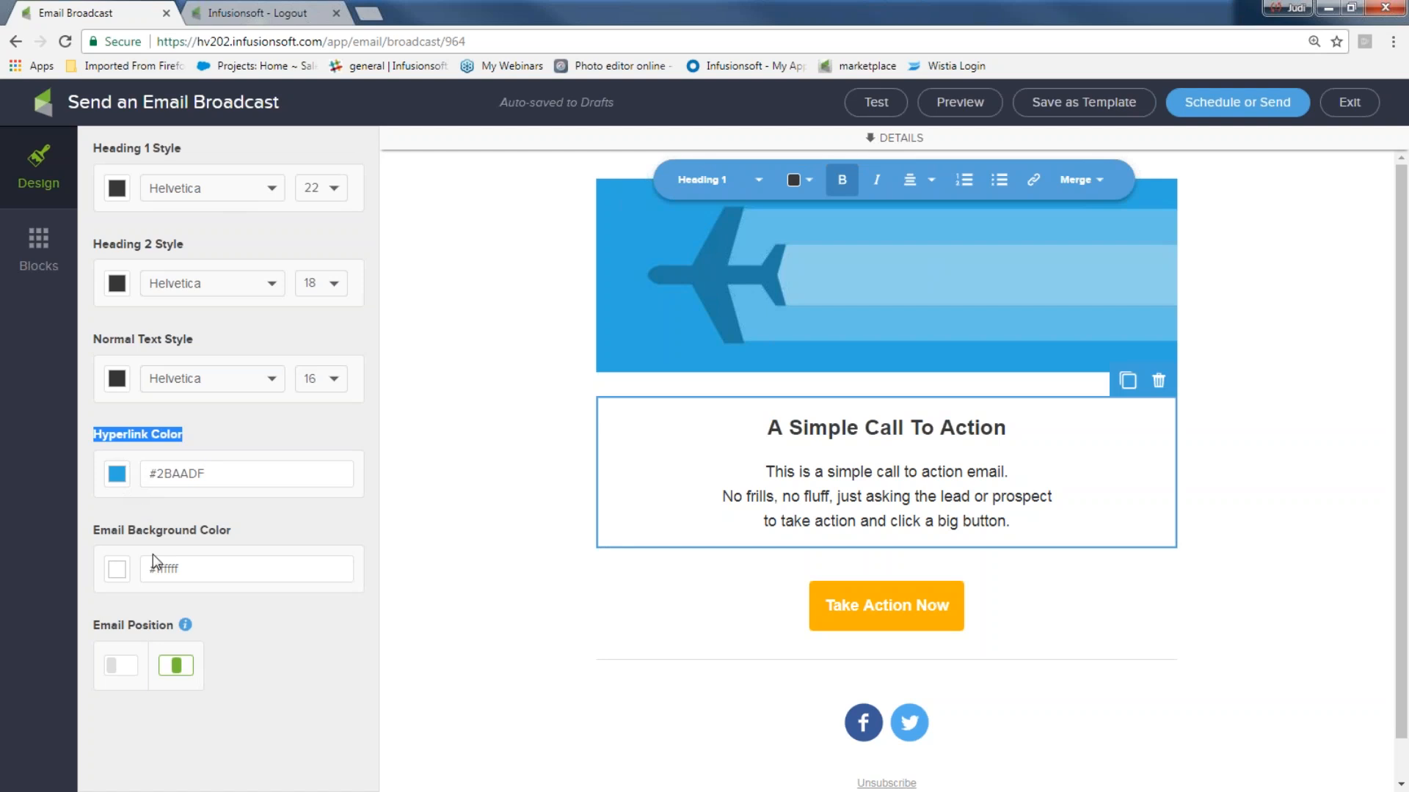
left_click_drag(181, 570, 144, 571)
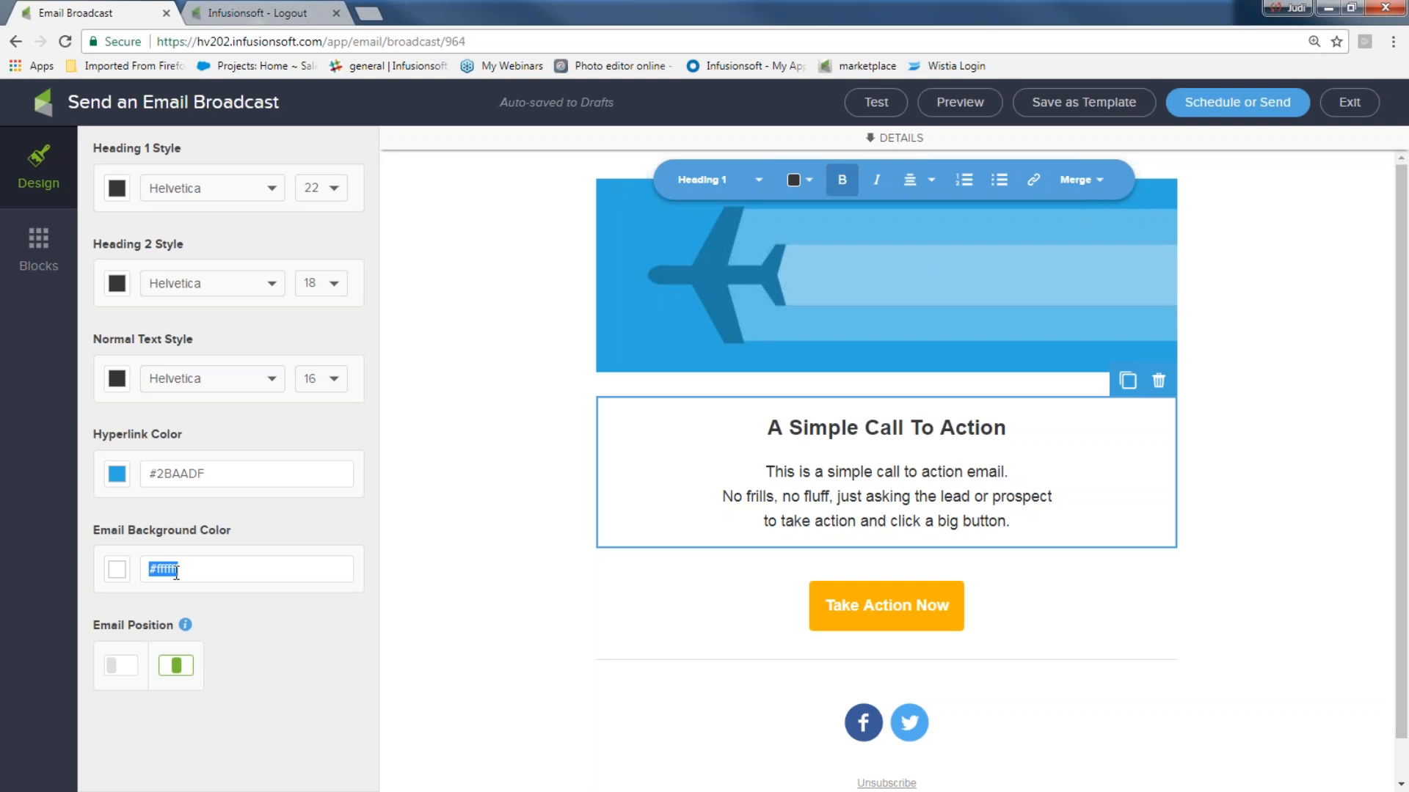
left_click(118, 571)
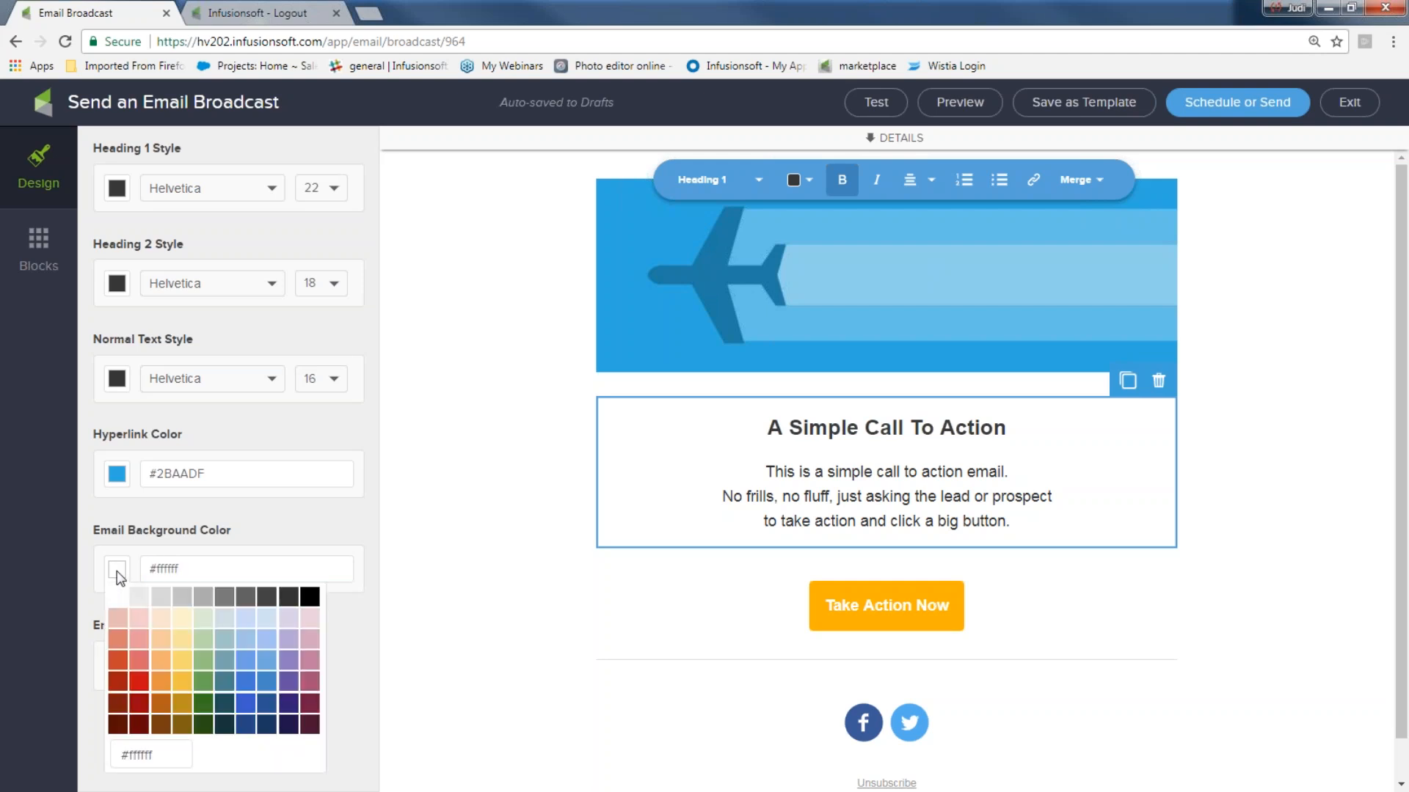
left_click(245, 682)
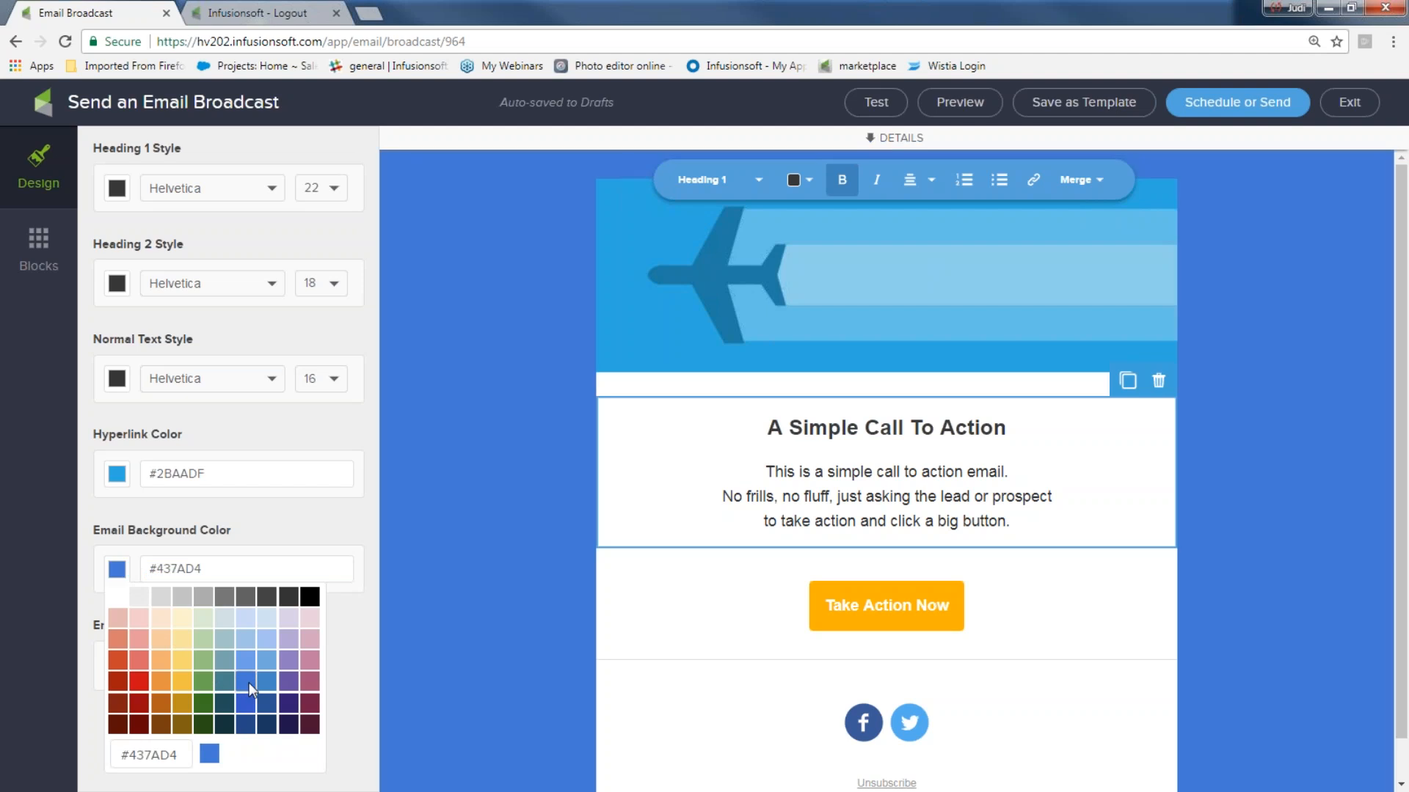
left_click(201, 594)
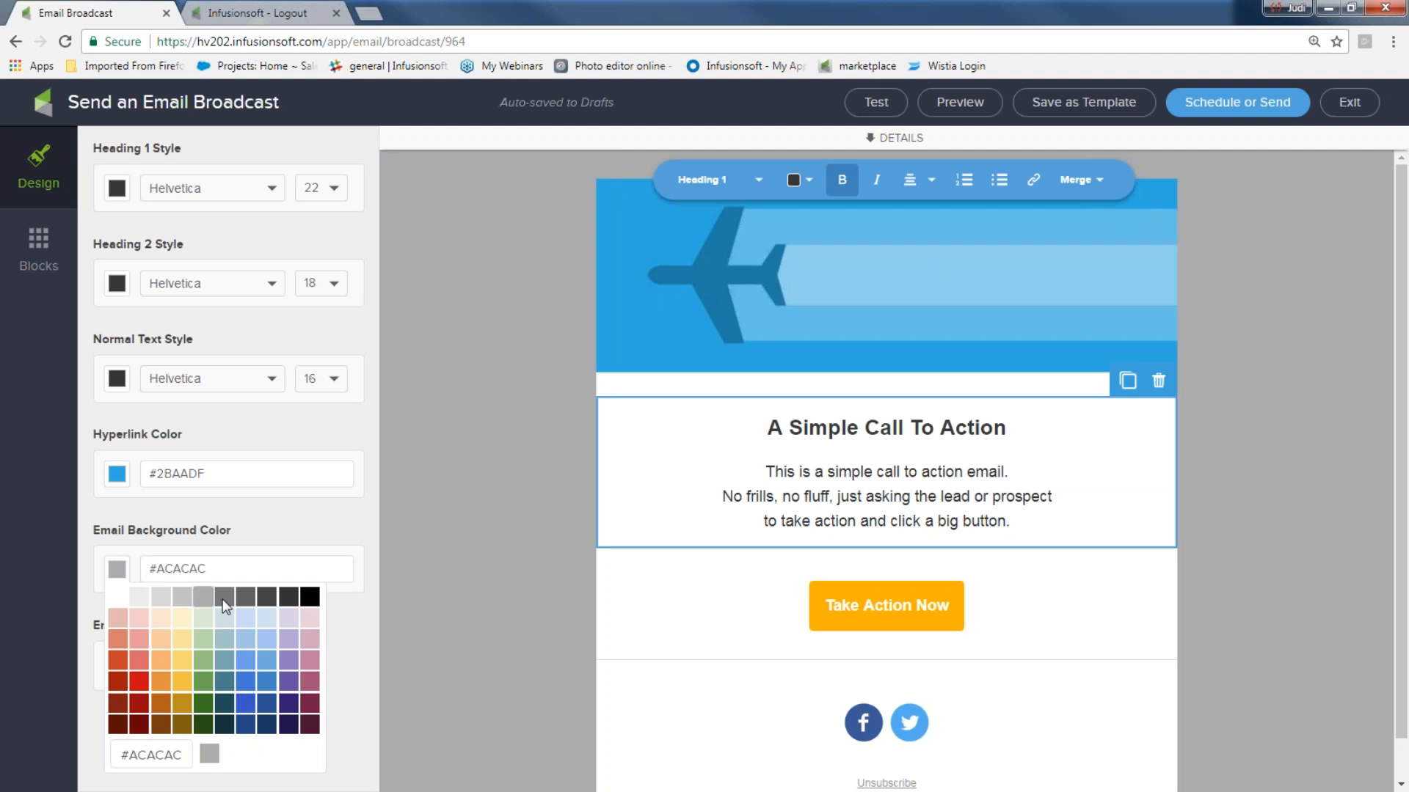
left_click(222, 599)
left_click(480, 624)
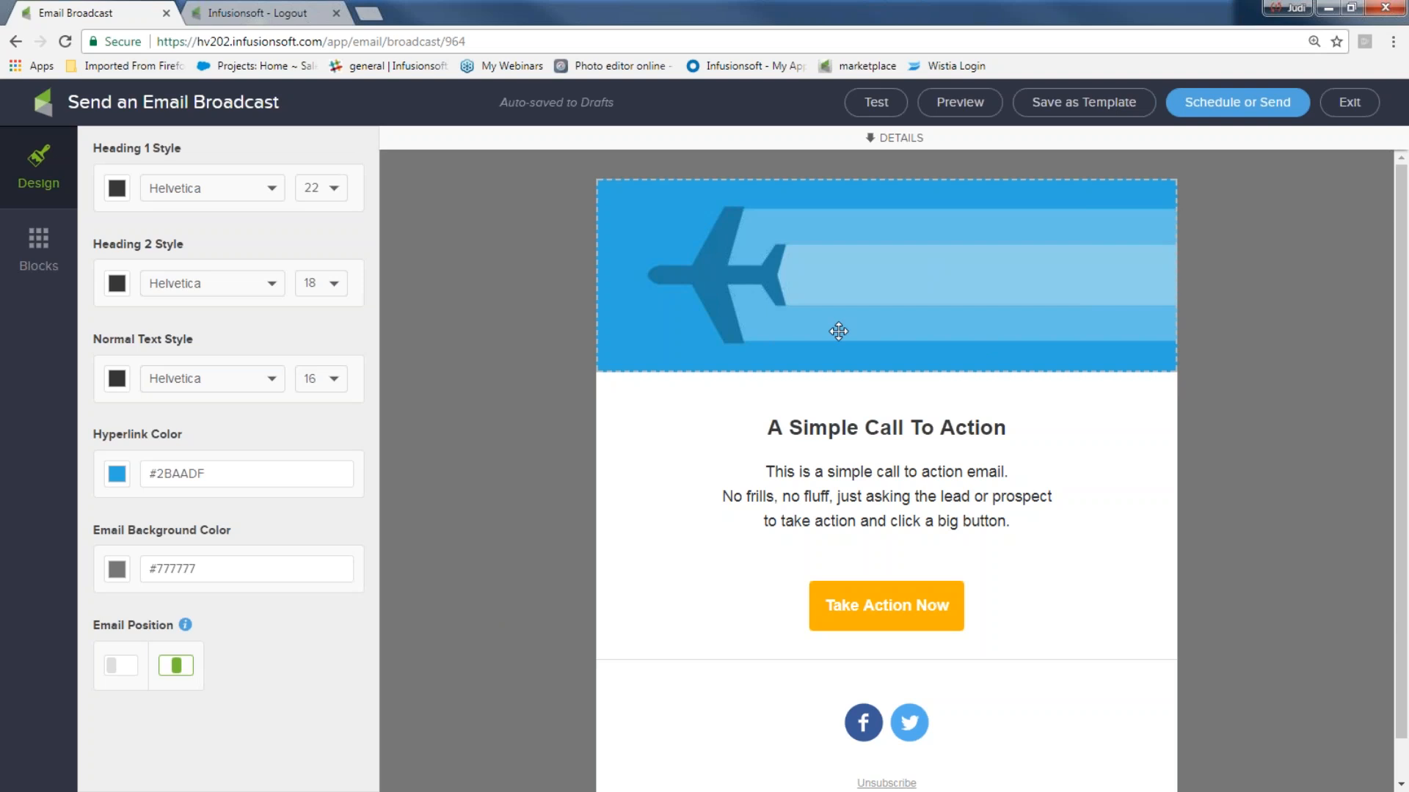
- Replace the airplane header image with banner_hot_border.png from the Image Library
left_click(847, 285)
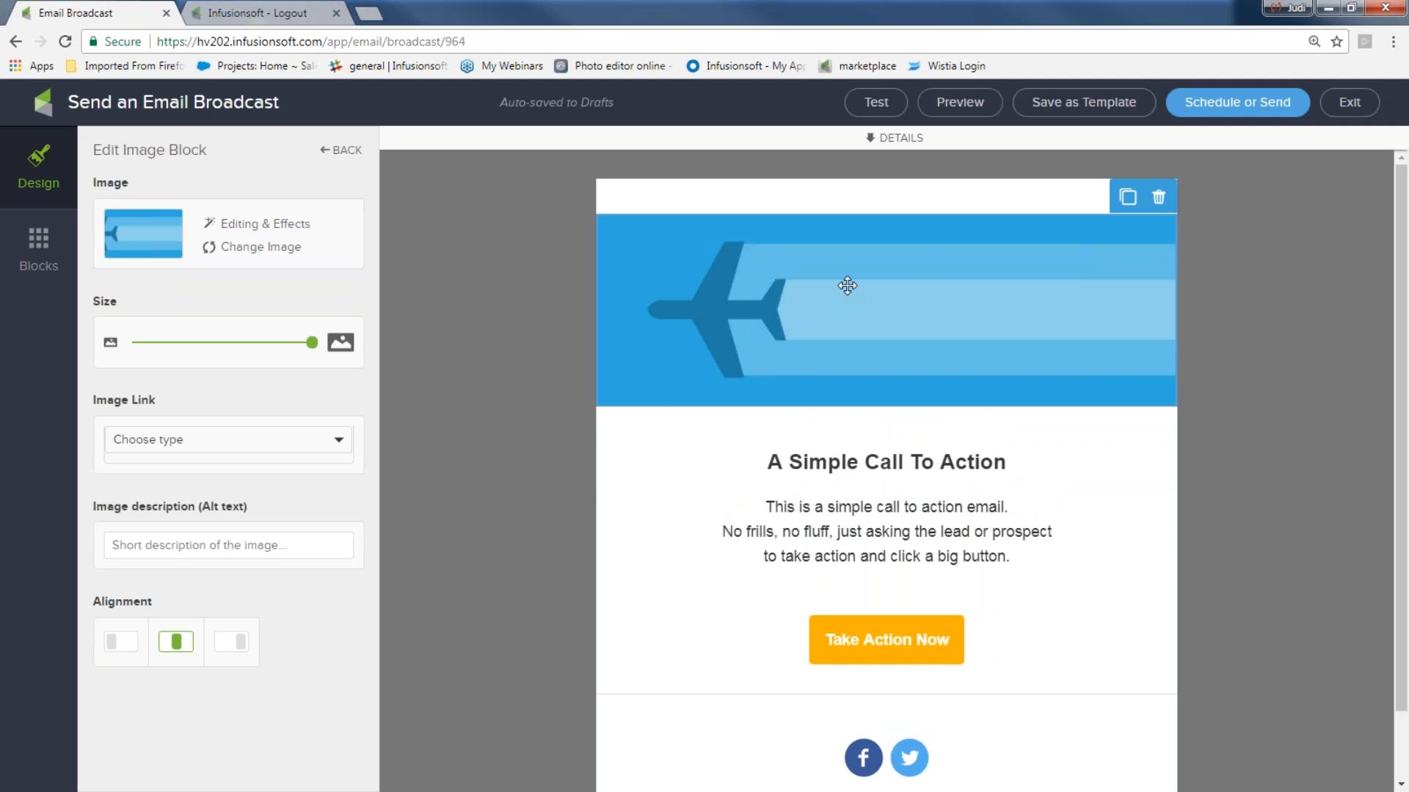
left_click(267, 248)
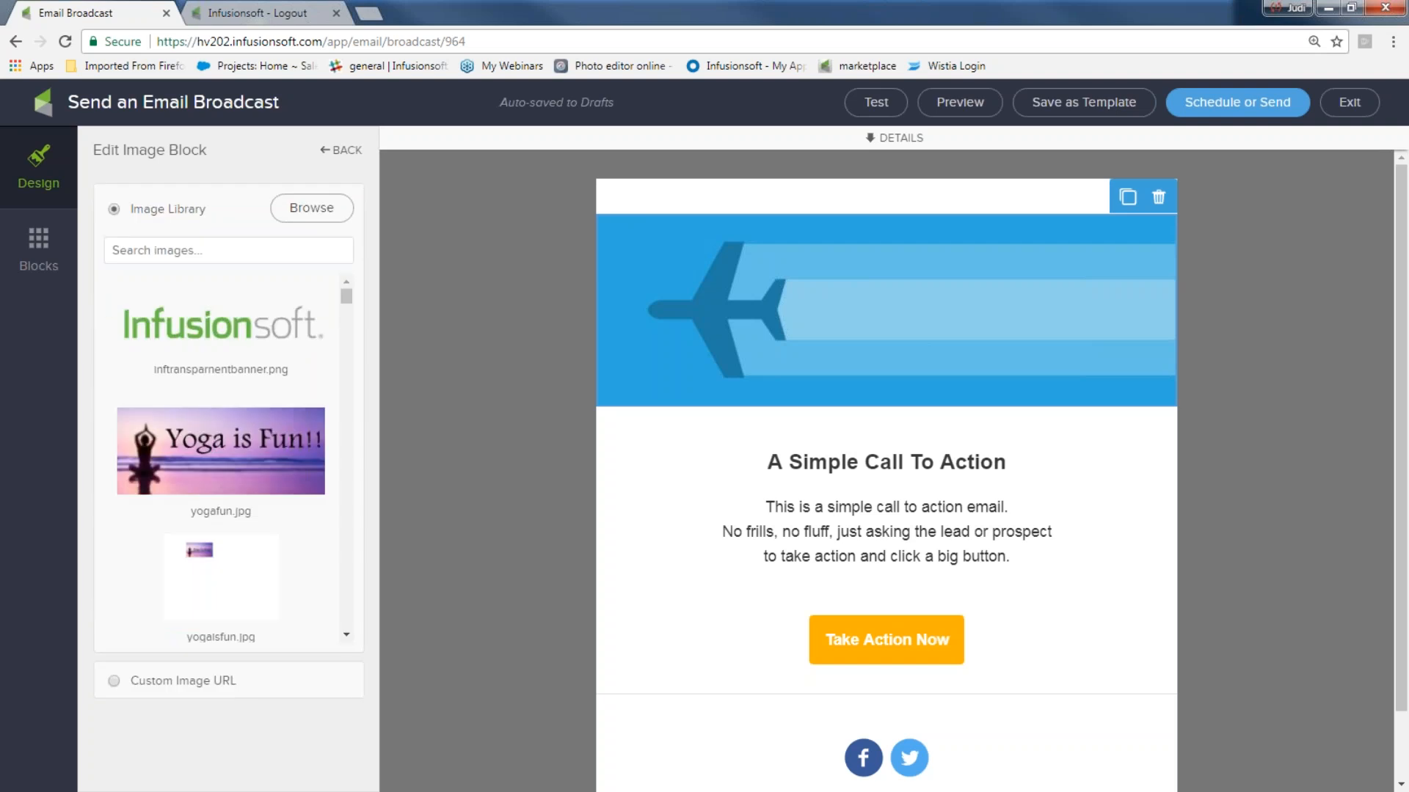
scroll(314, 337, "down", 6)
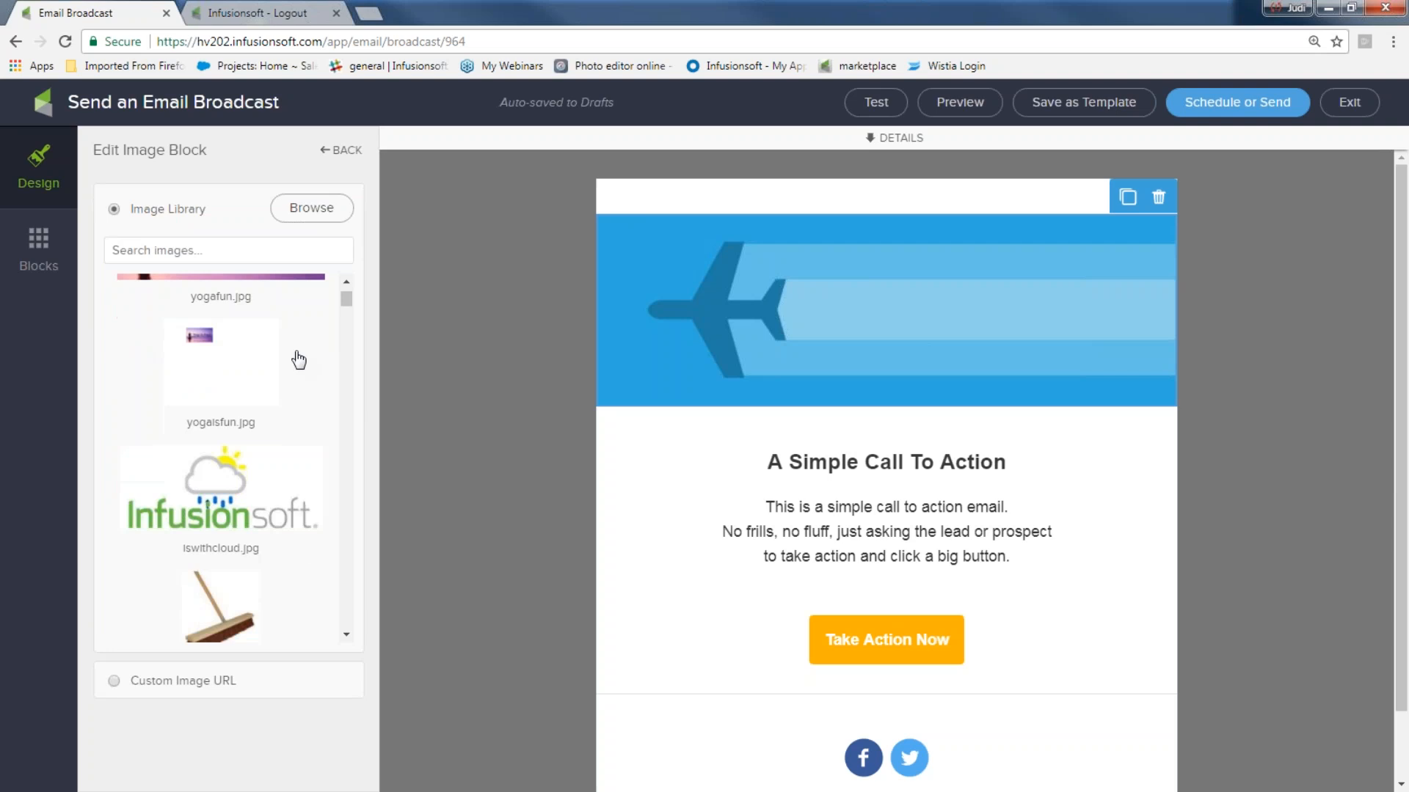
scroll(280, 381, "down", 4)
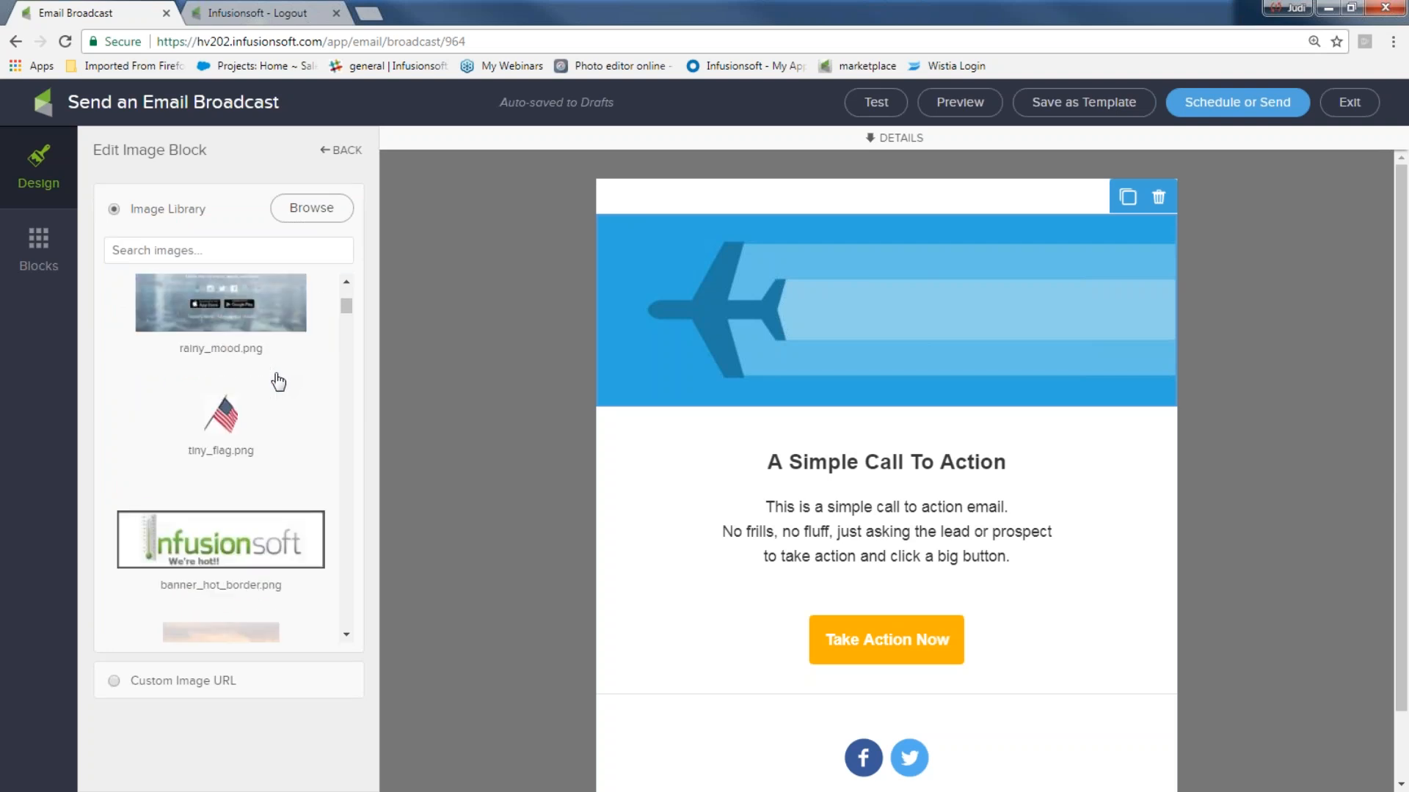
left_click(238, 543)
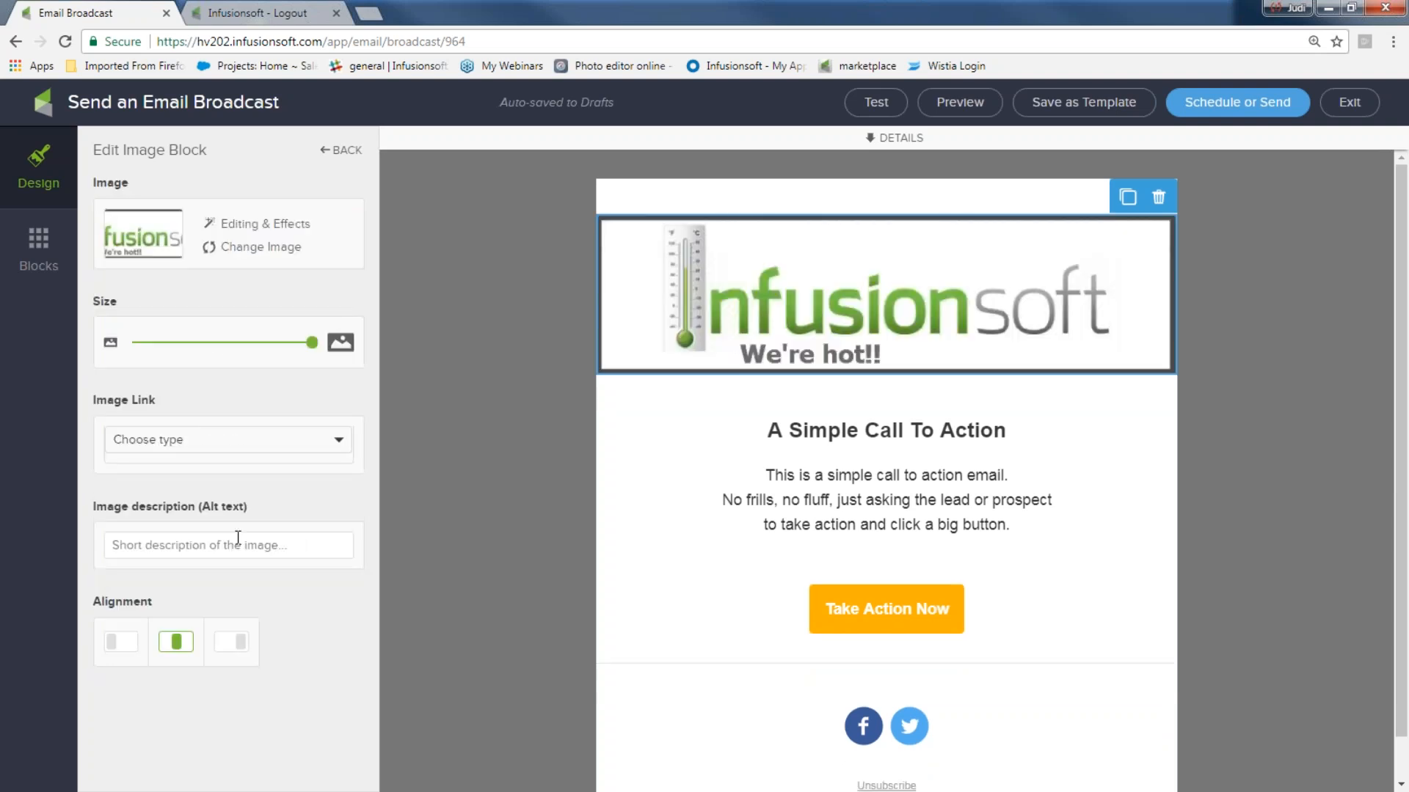
- Shrink the 'We're hot!!' banner slightly and review its link type options
left_click(602, 384)
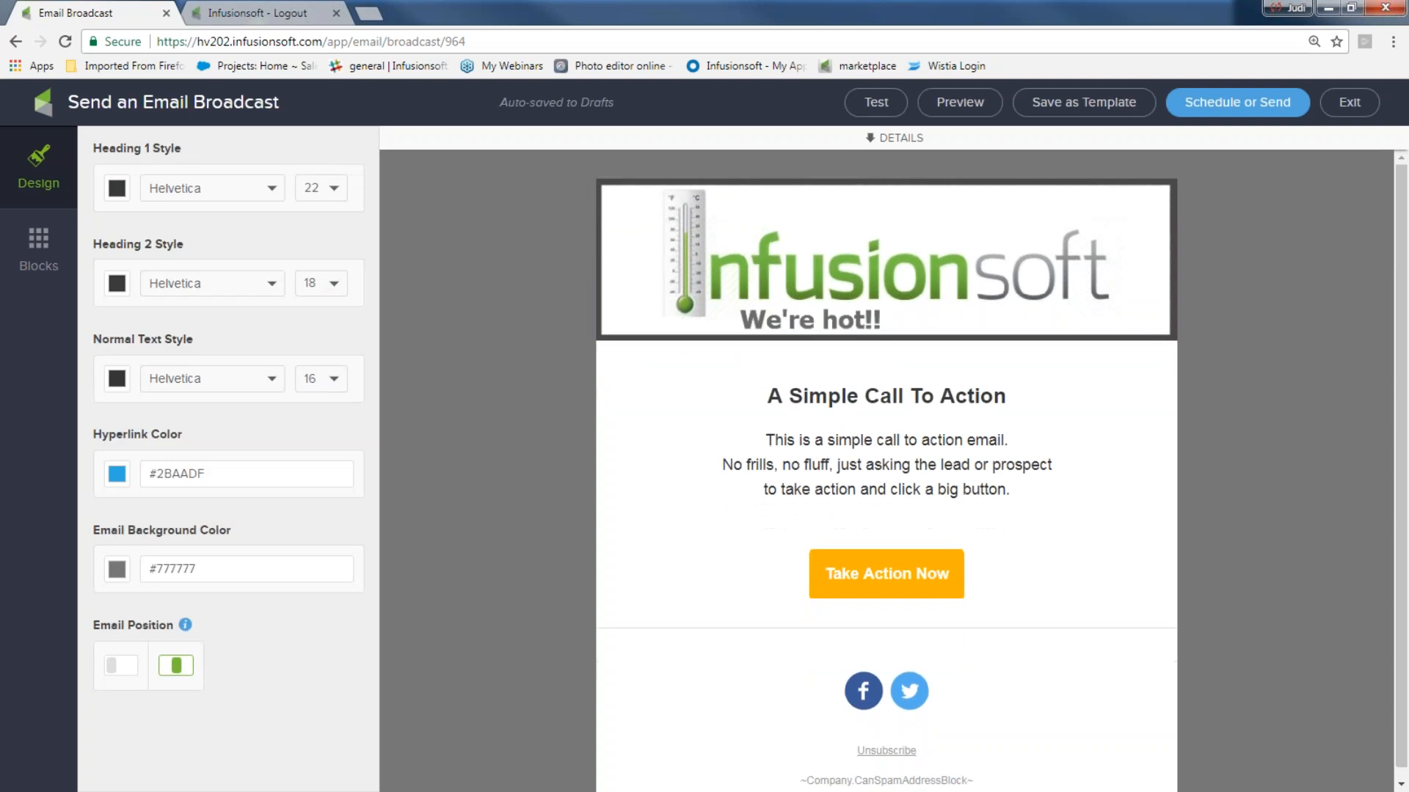
left_click(672, 281)
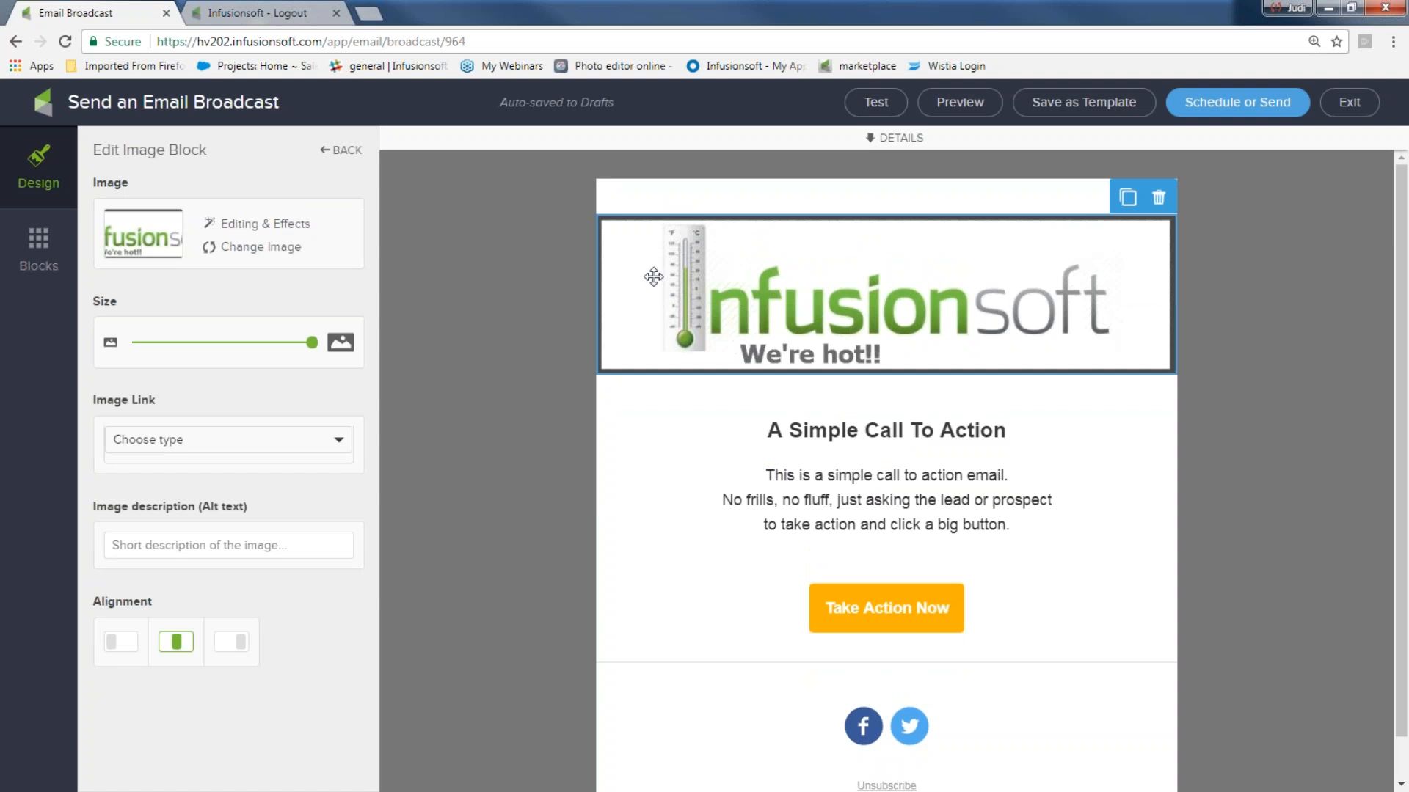
mouse_move(311, 343)
left_mouse_down()
mouse_move(268, 356)
mouse_move(187, 345)
mouse_move(327, 353)
left_mouse_up()
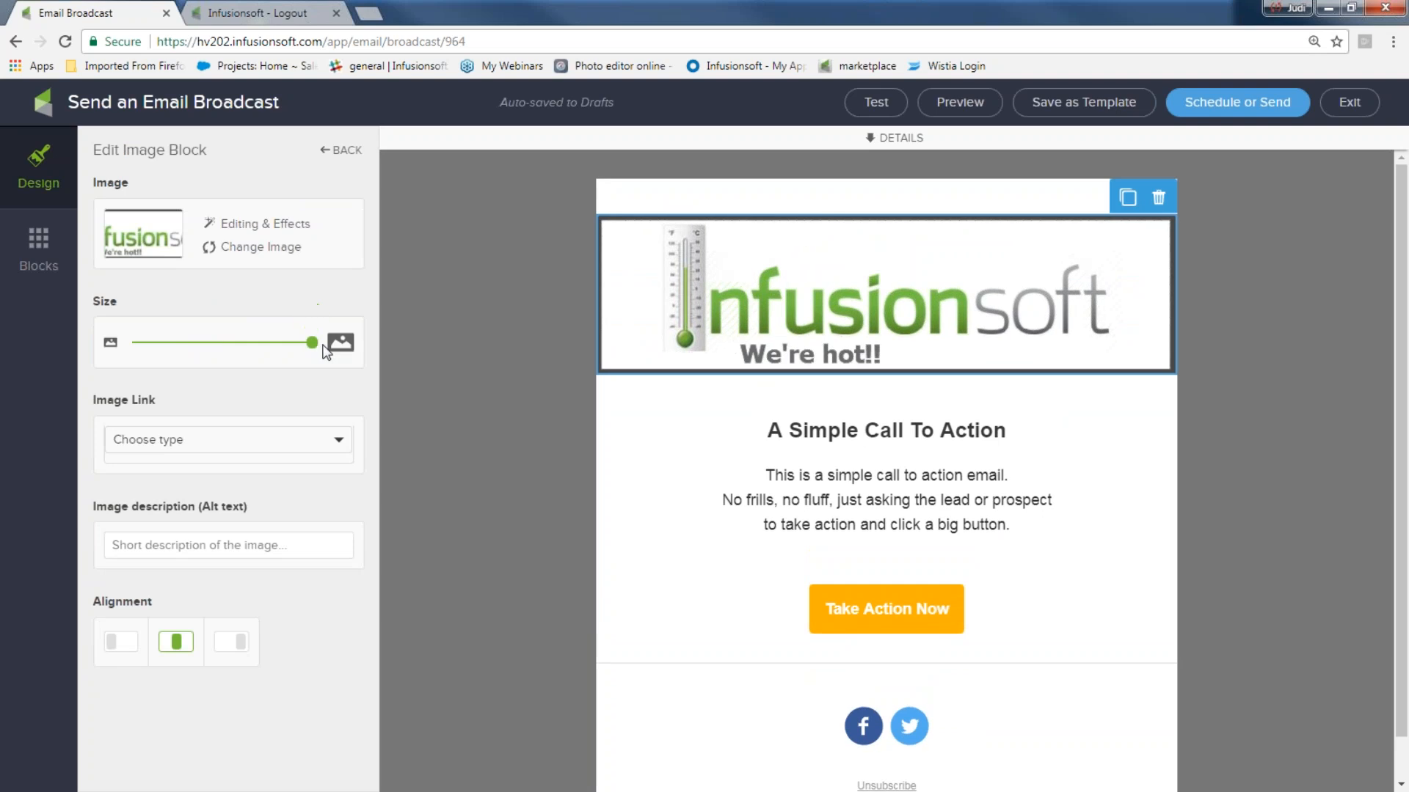
left_click(340, 443)
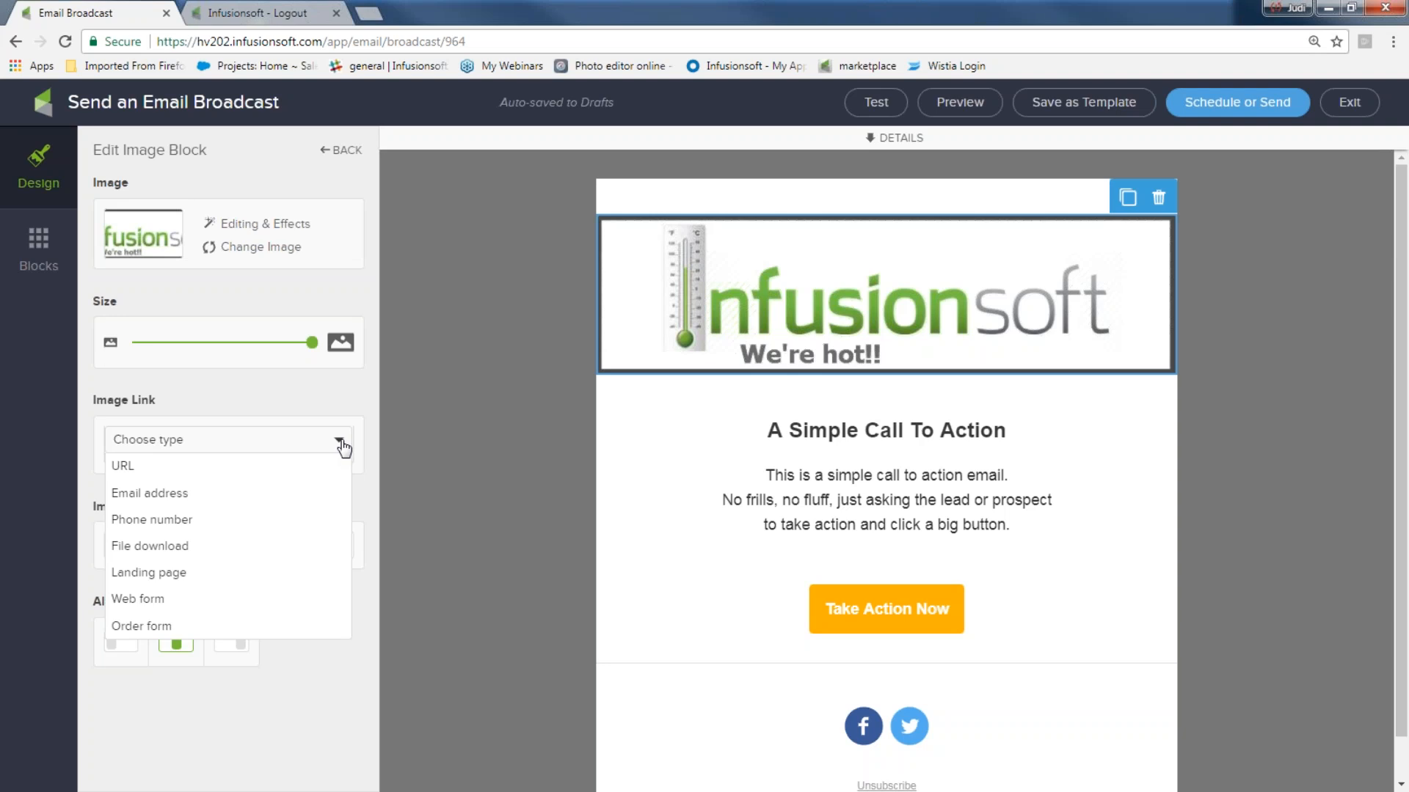
left_click(345, 441)
left_click(142, 539)
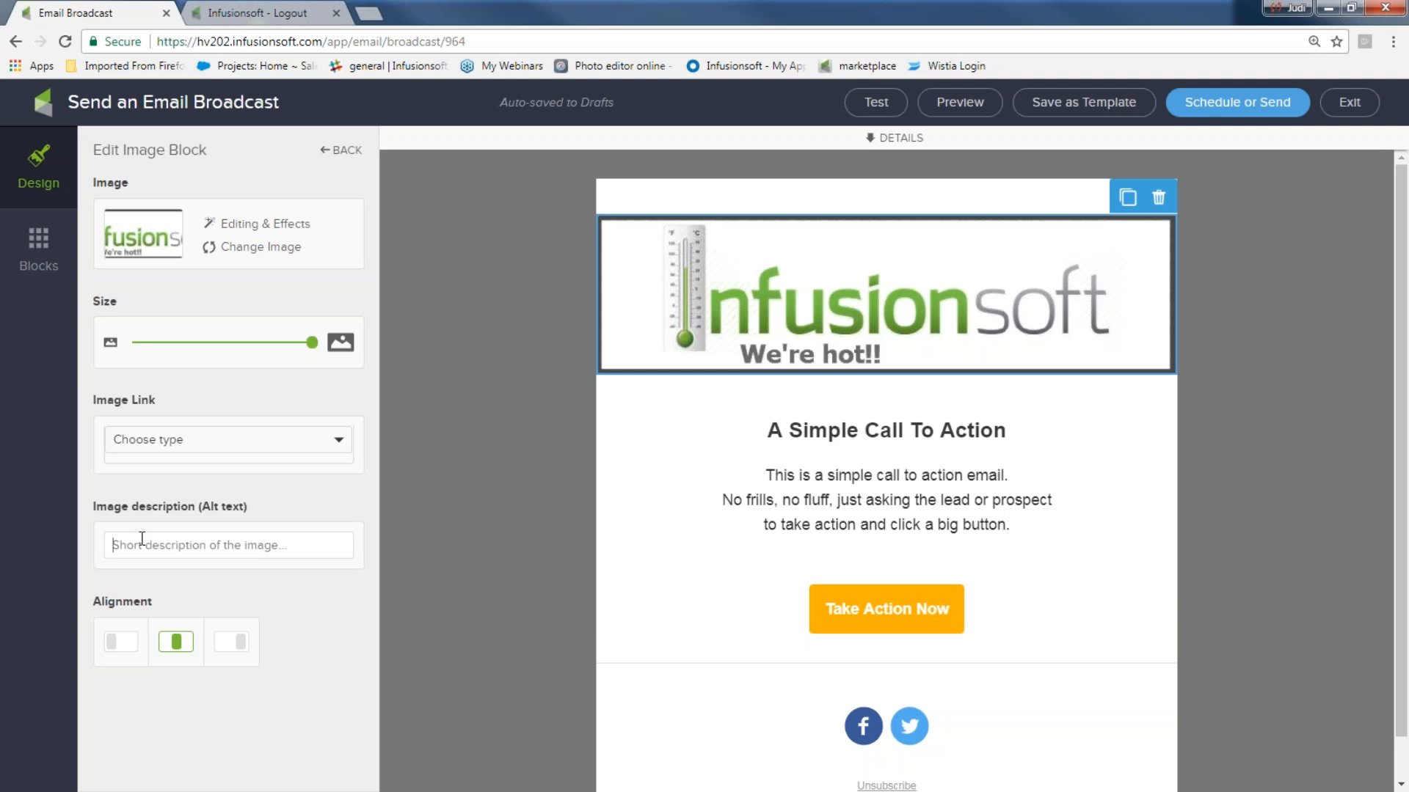
- Give the banner alt text 'company logo hot' and keep it centred after testing alignments
type("company logo hot")
left_click(341, 150)
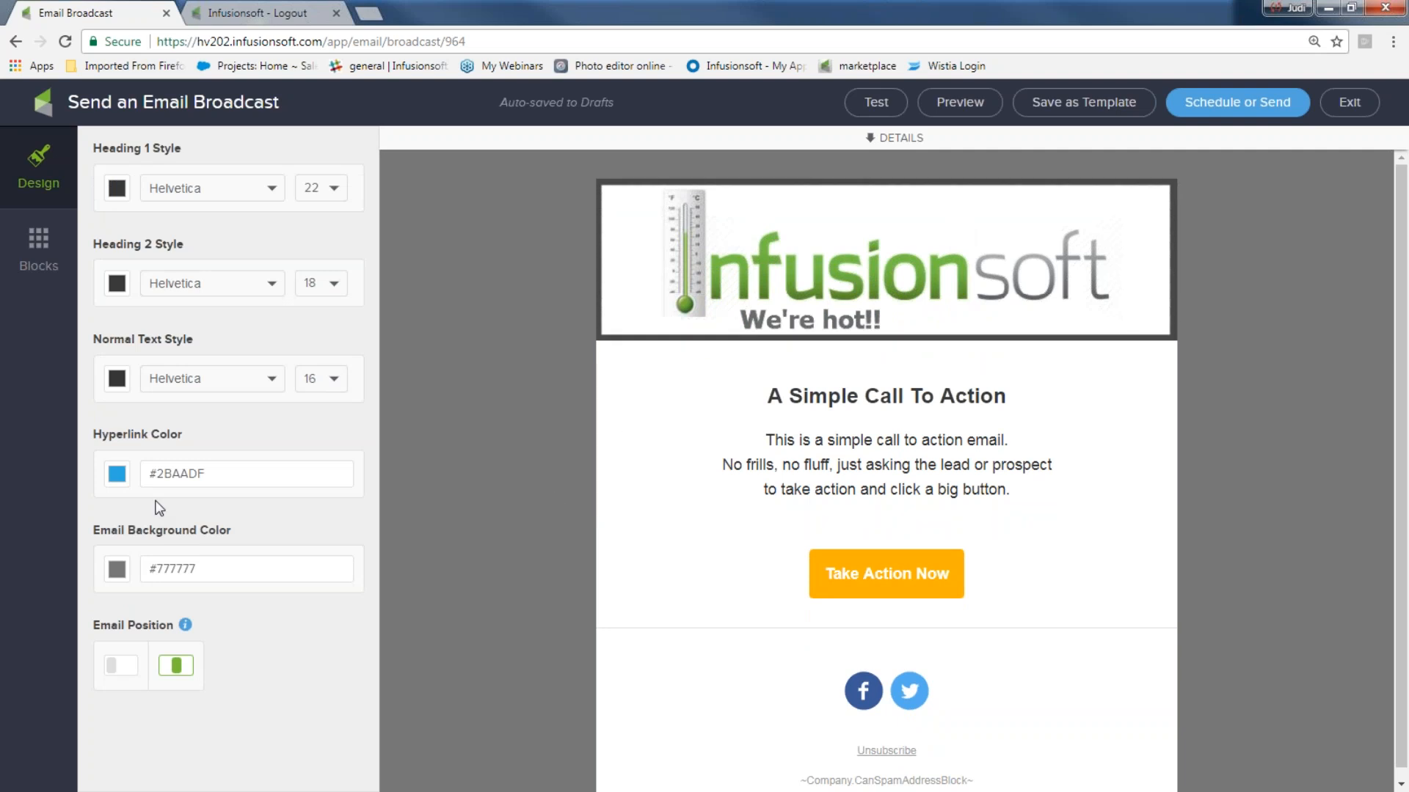
left_click(598, 258)
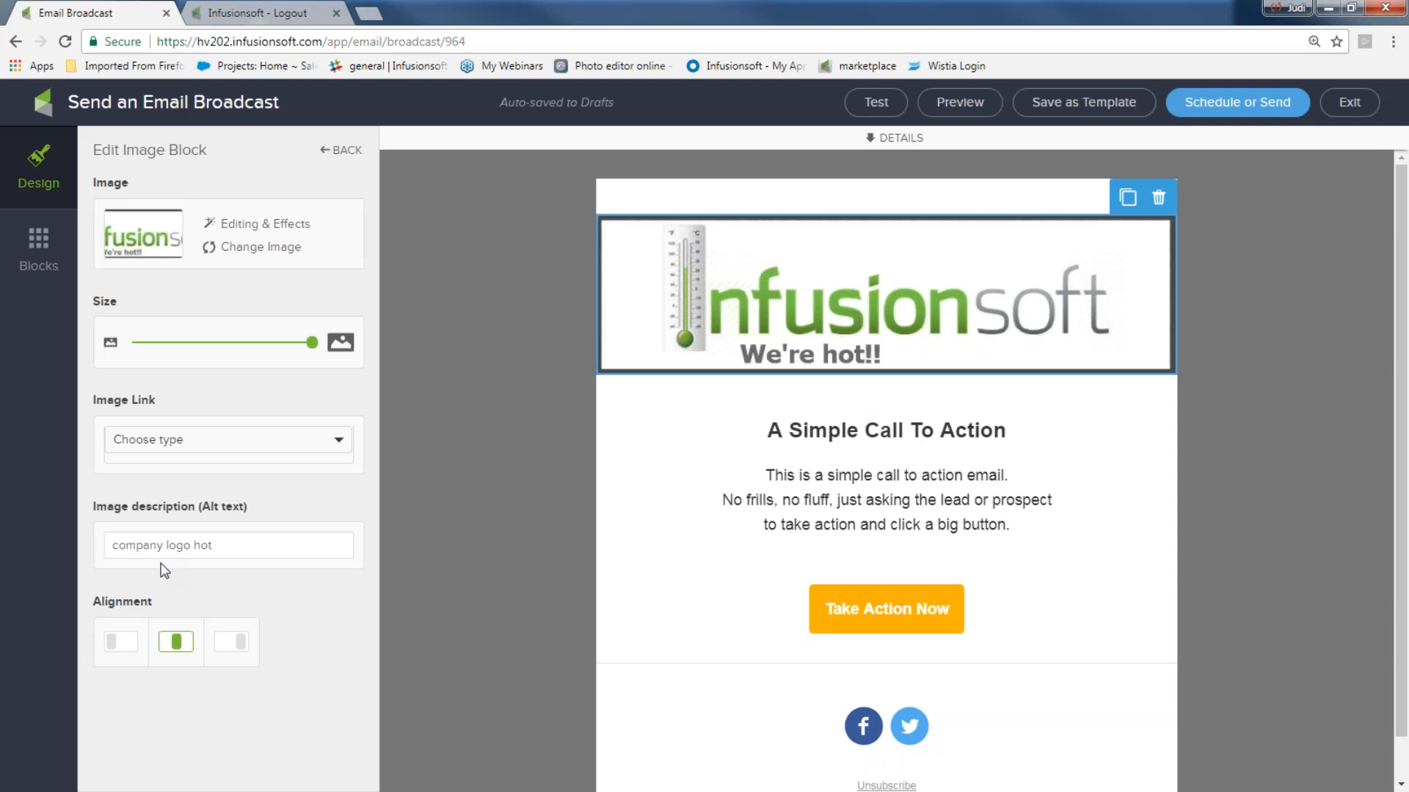
left_click(130, 649)
left_click(162, 647)
left_click(232, 643)
left_click(182, 655)
left_click(532, 480)
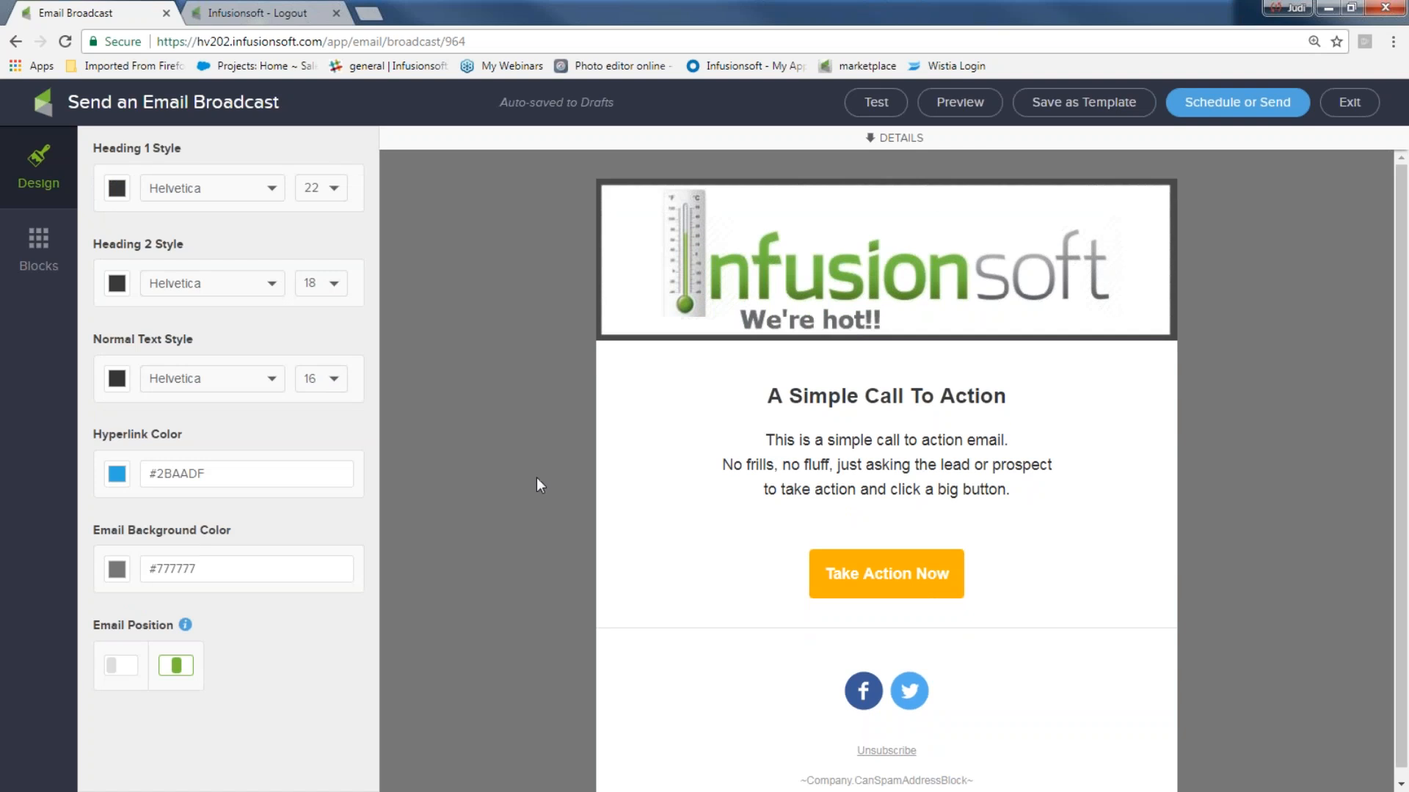
left_click(56, 245)
left_click(44, 187)
- Delete the spacer block below the banner
left_click(38, 253)
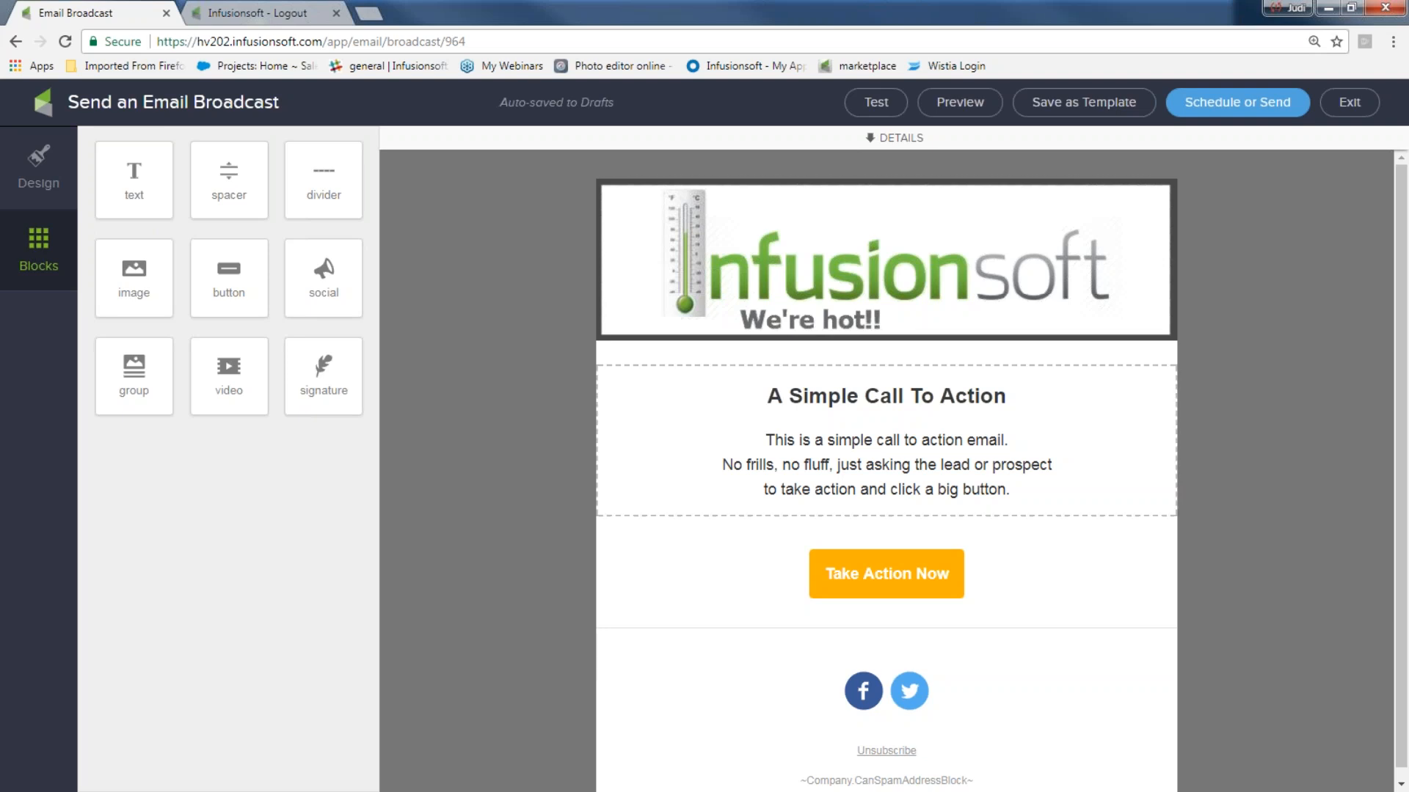
left_click(708, 350)
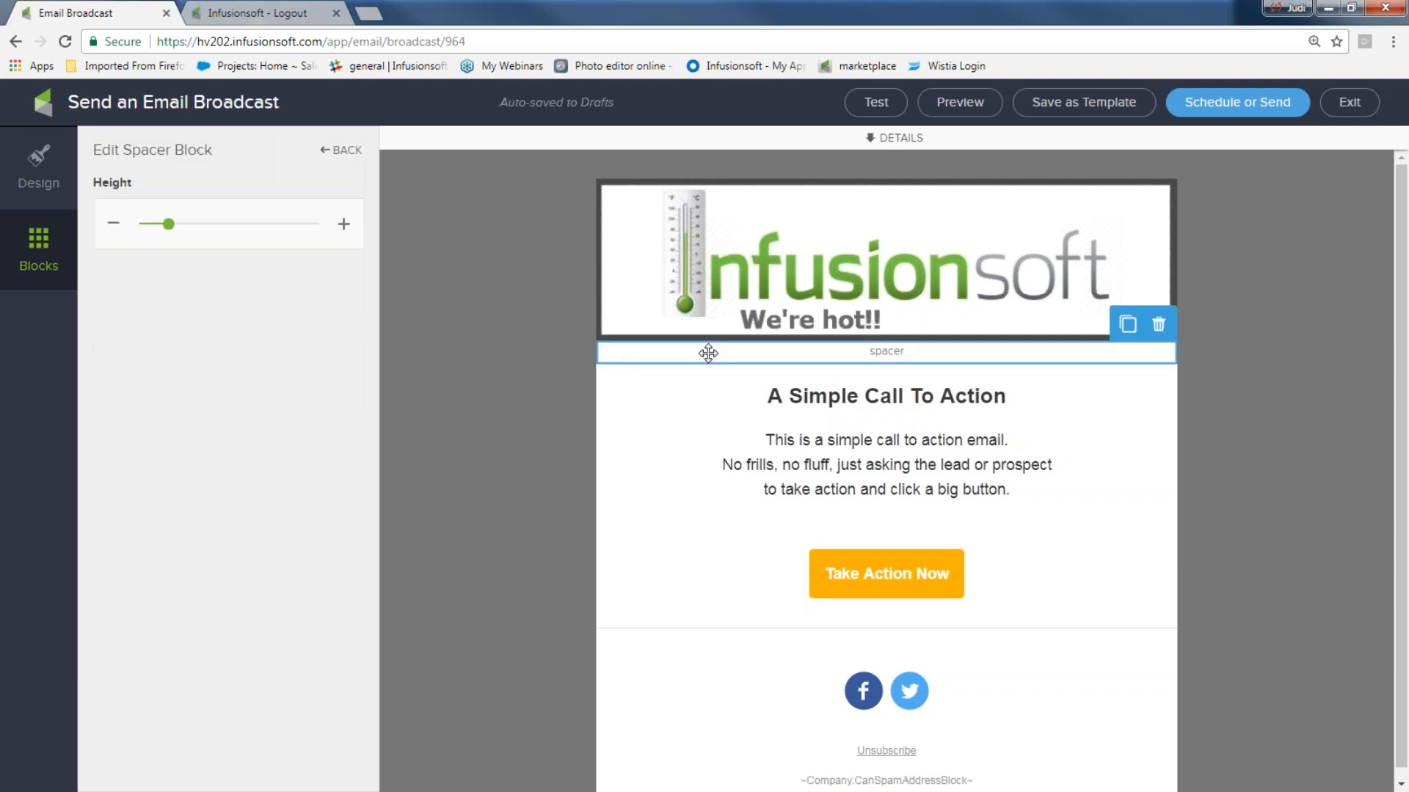
left_click(1159, 324)
left_click(1152, 357)
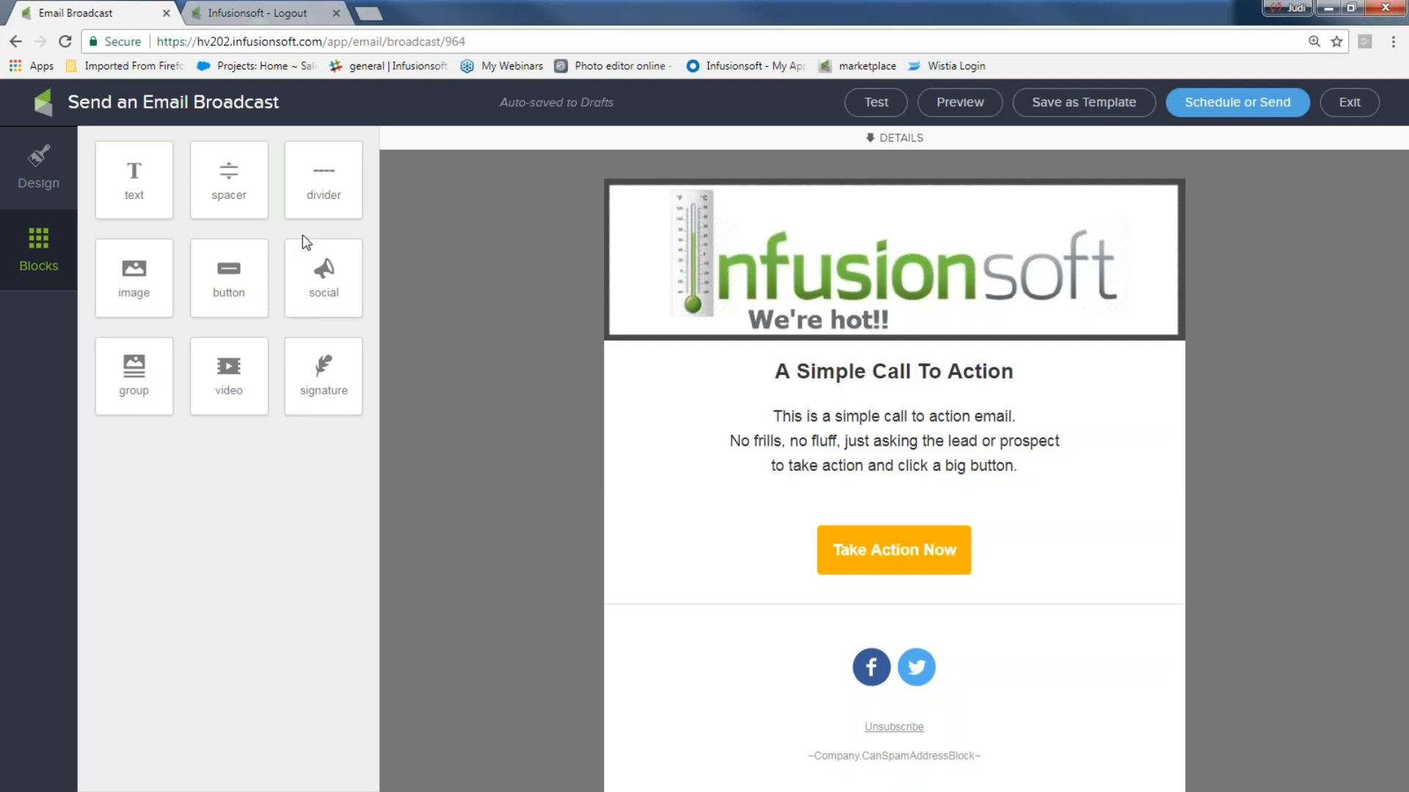
- Add a new spacer block between the body text and the Take Action Now button
left_click_drag(229, 176, 862, 350)
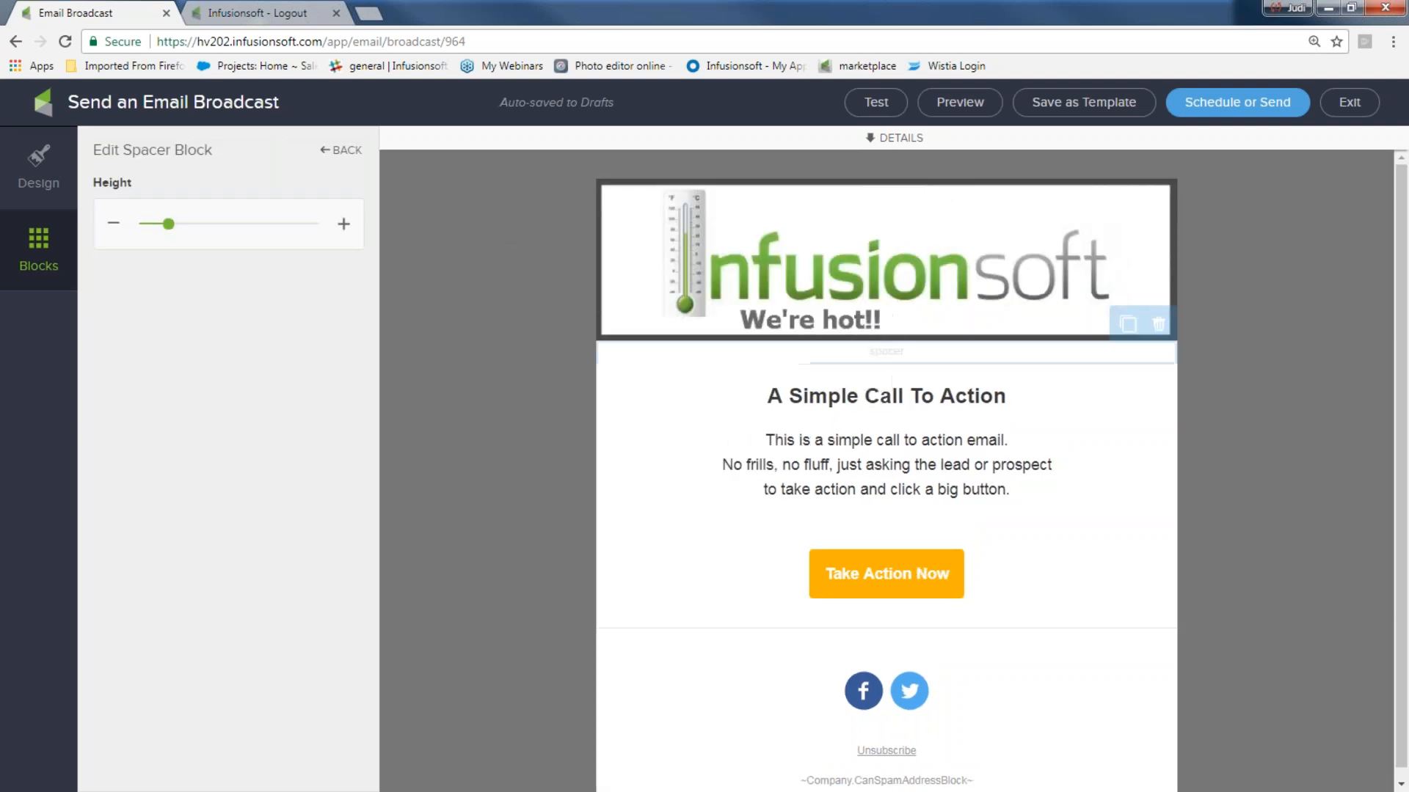
left_click(513, 345)
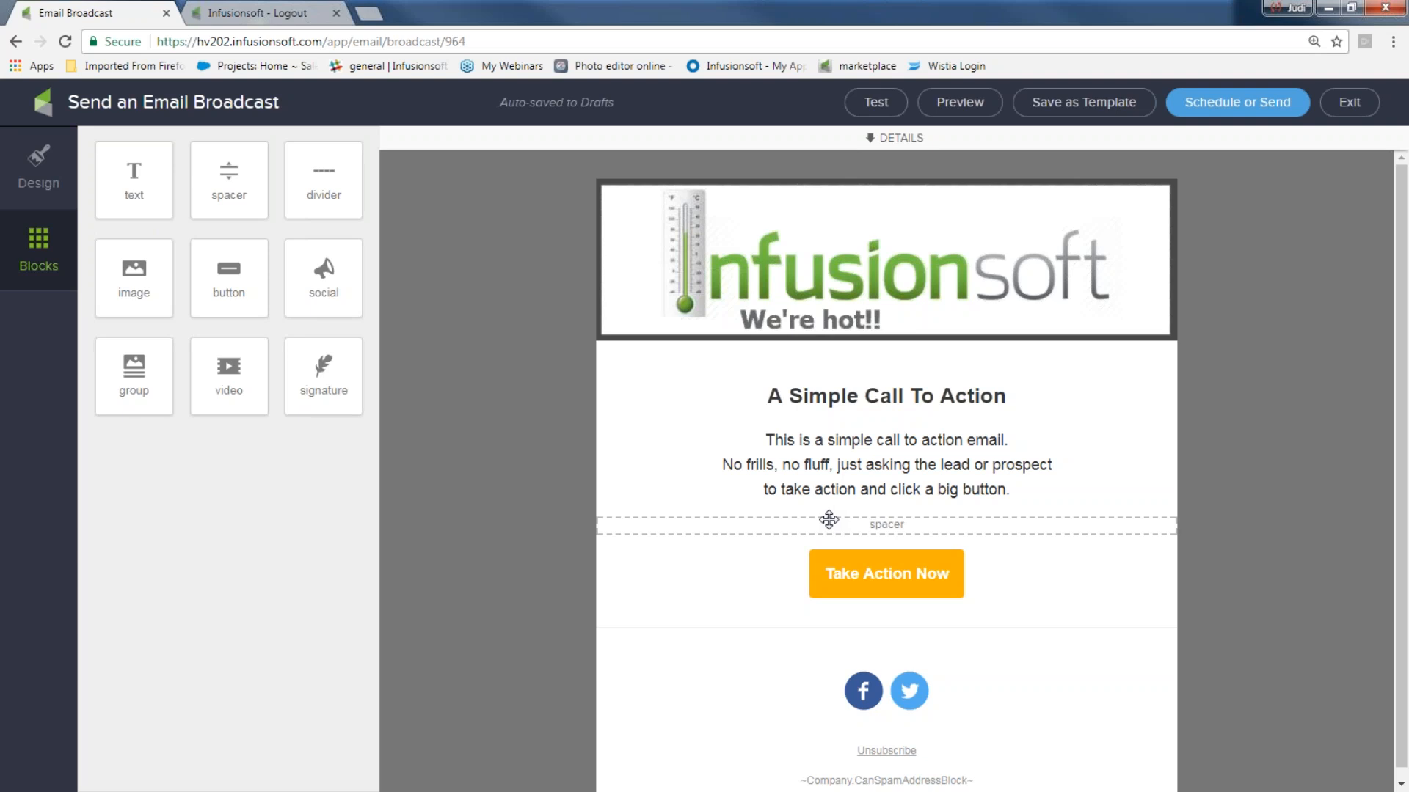
left_click_drag(1010, 489, 720, 452)
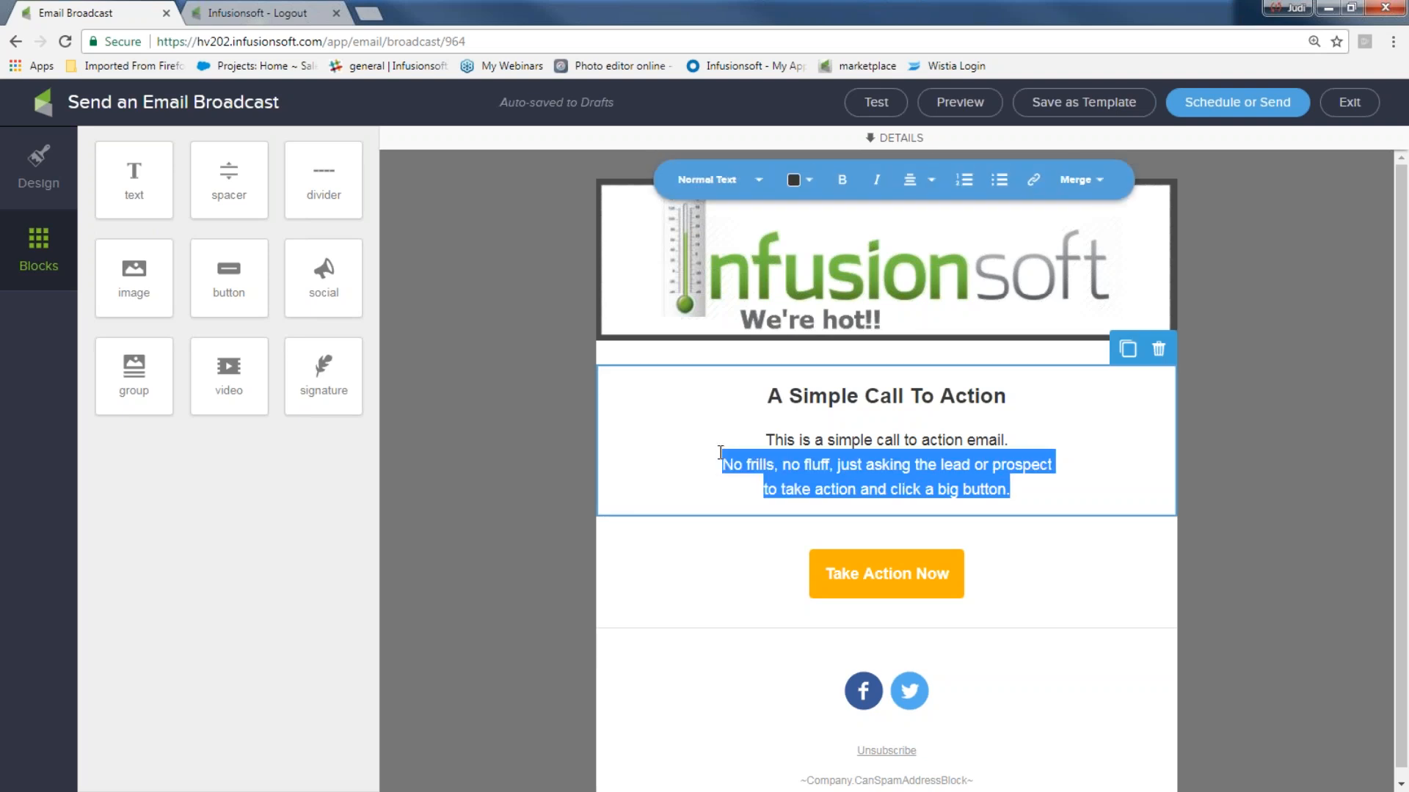
- Replace the heading 'A Simple Call To Action' with 'Get our free ideas now!!'
left_click(764, 389)
left_click_drag(761, 393, 1039, 384)
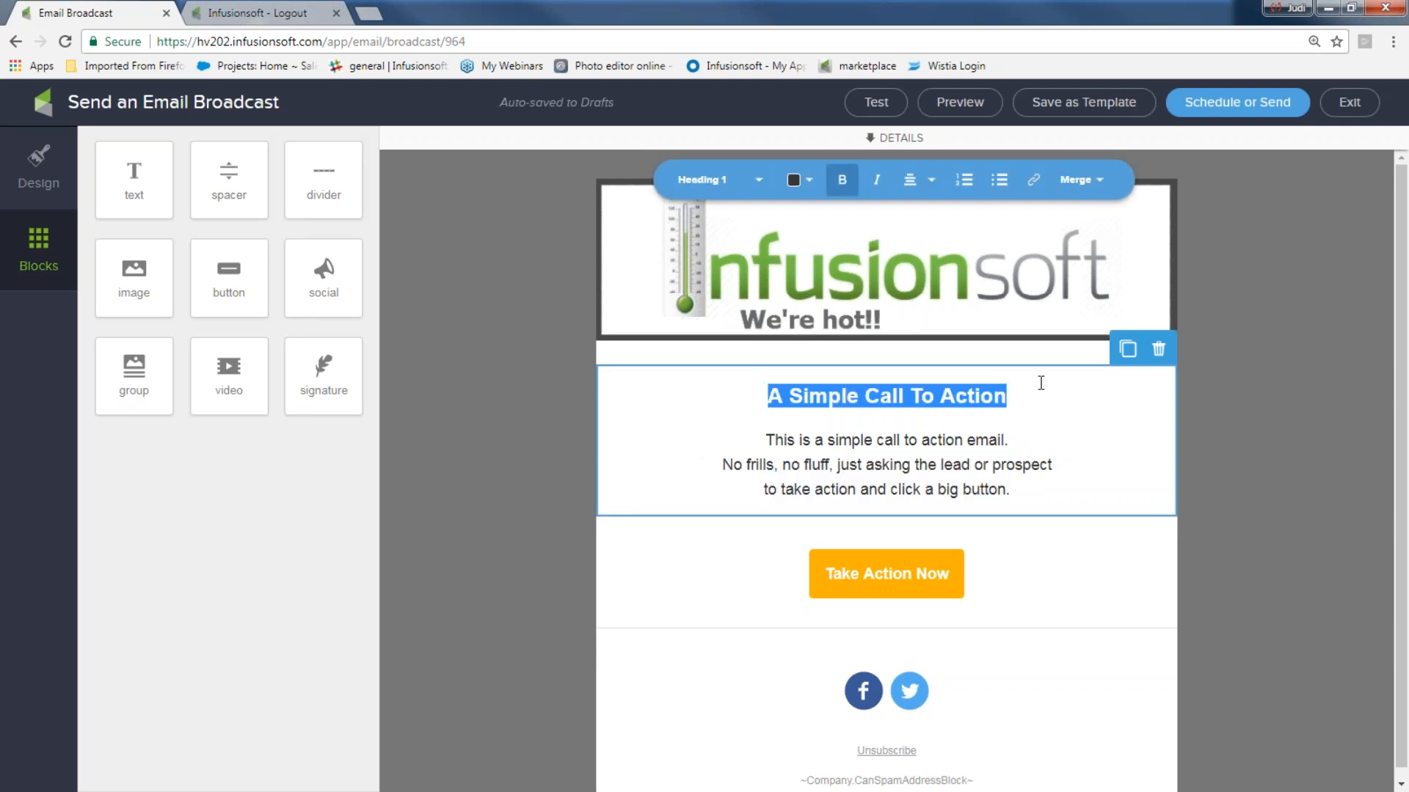
type("Get")
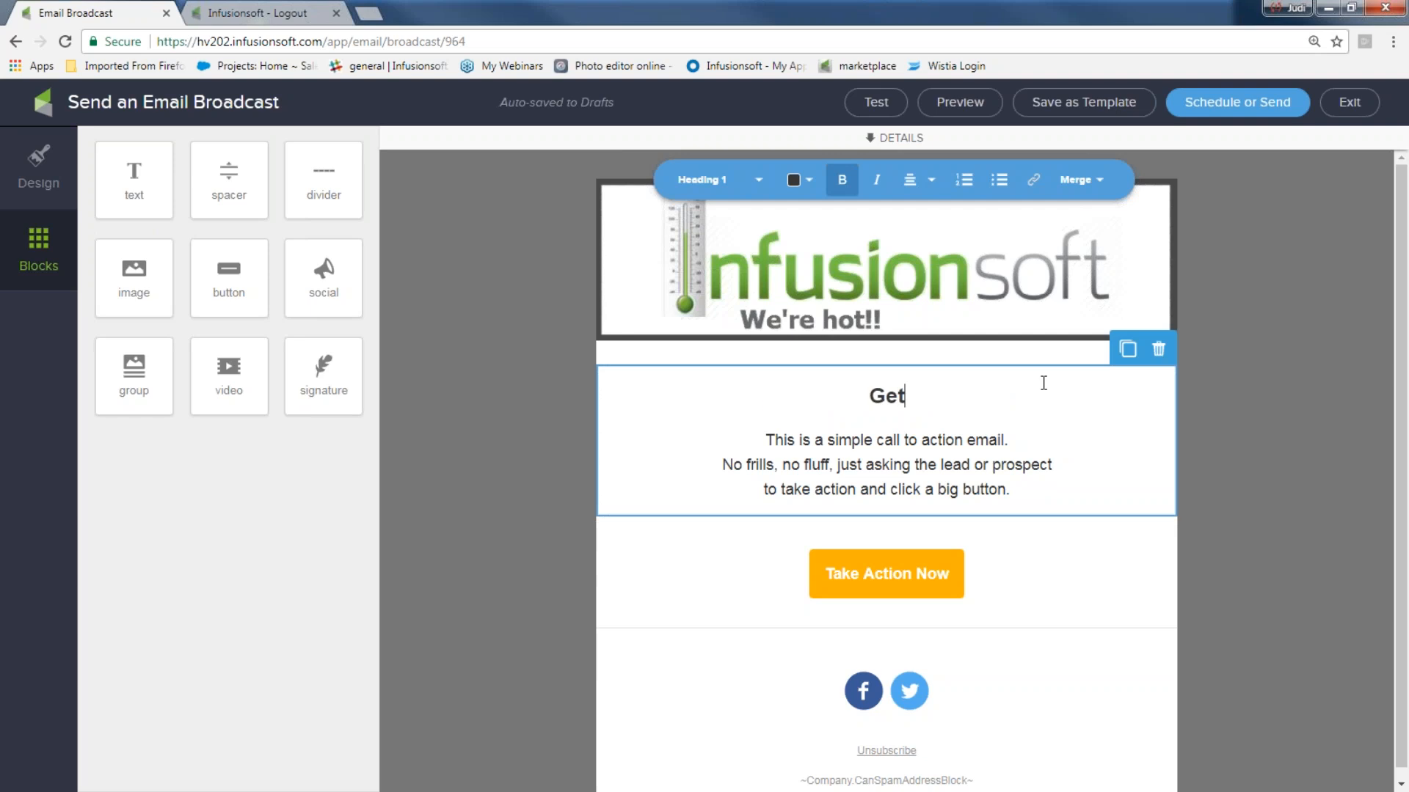
type(" our free id")
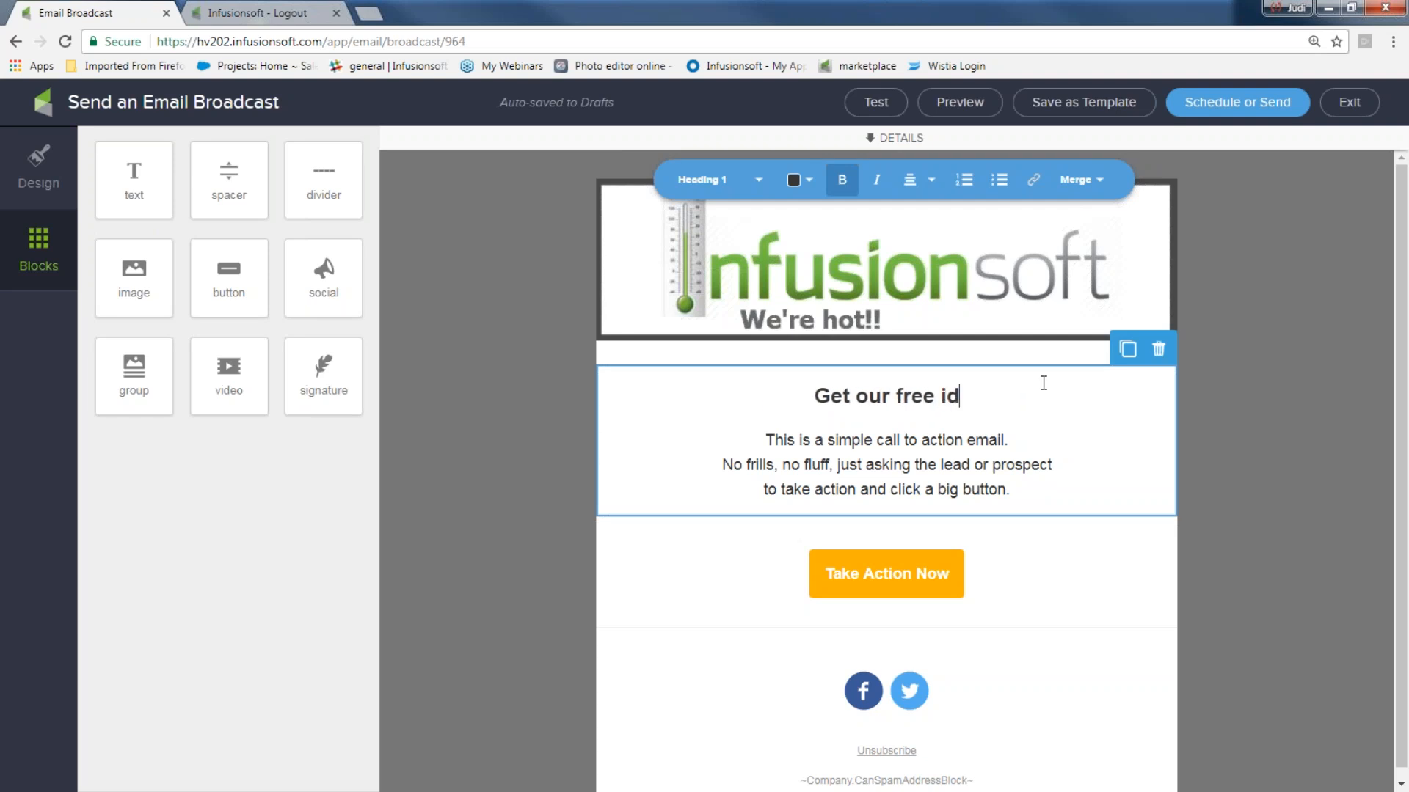
type("eas now!!")
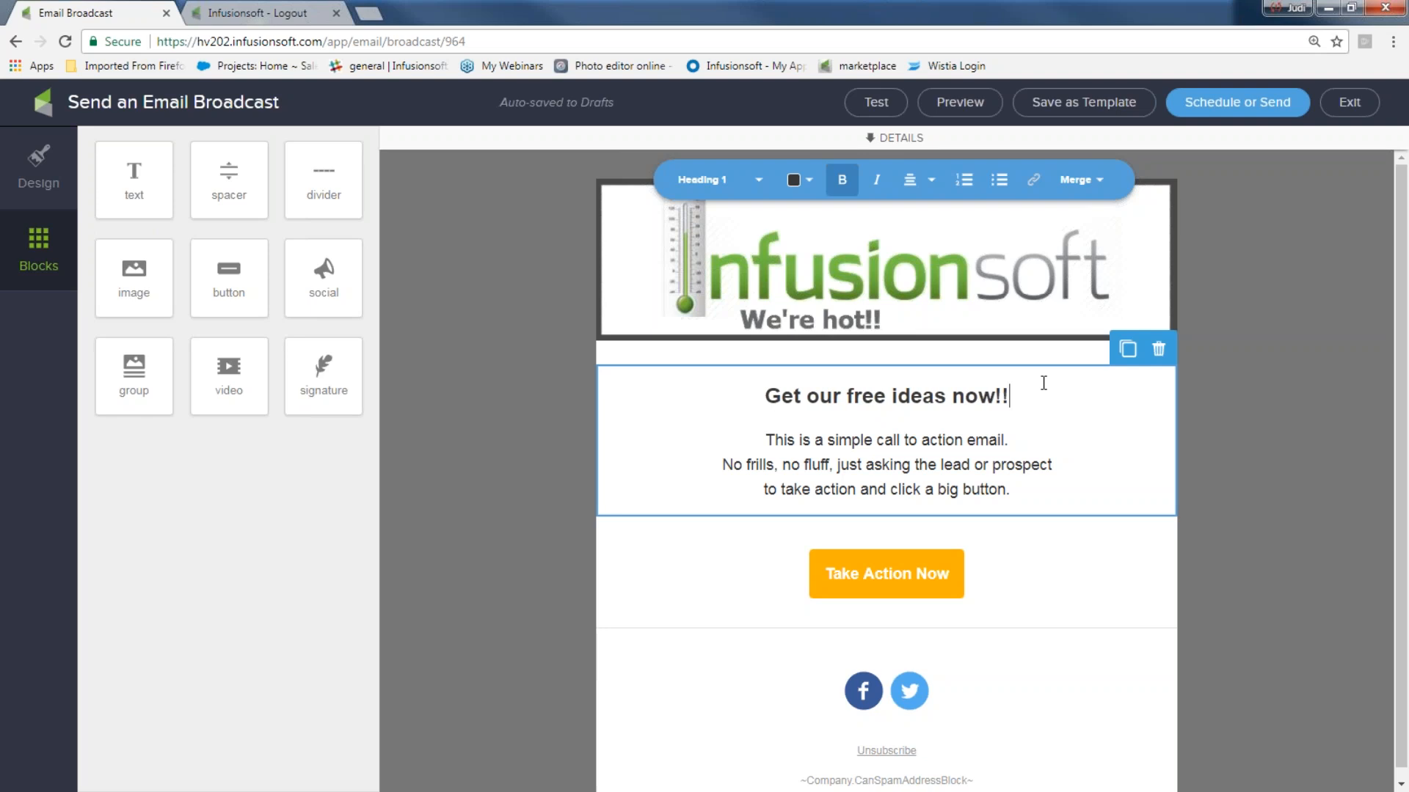
- Colour the new heading green after trying red
left_click_drag(1034, 392, 765, 397)
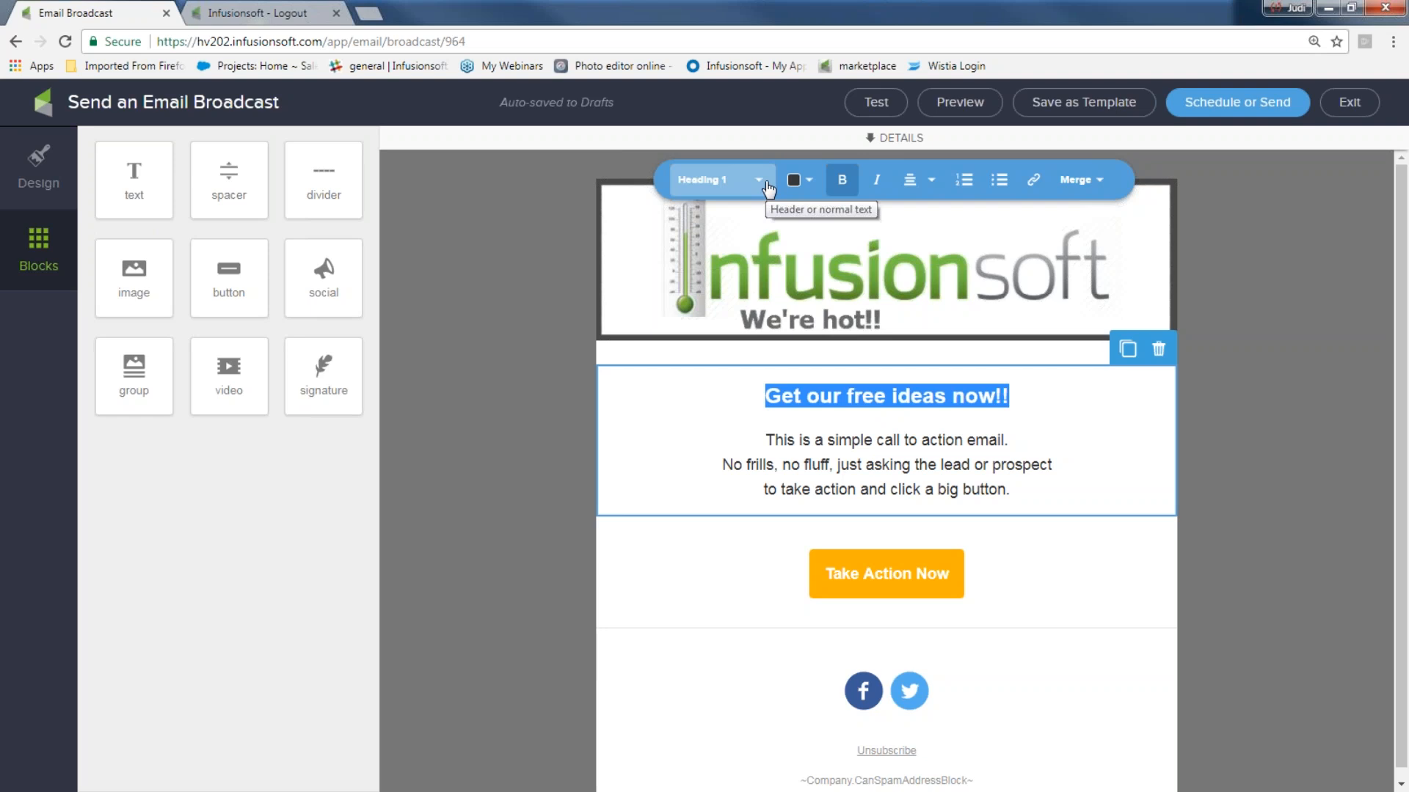
left_click(800, 187)
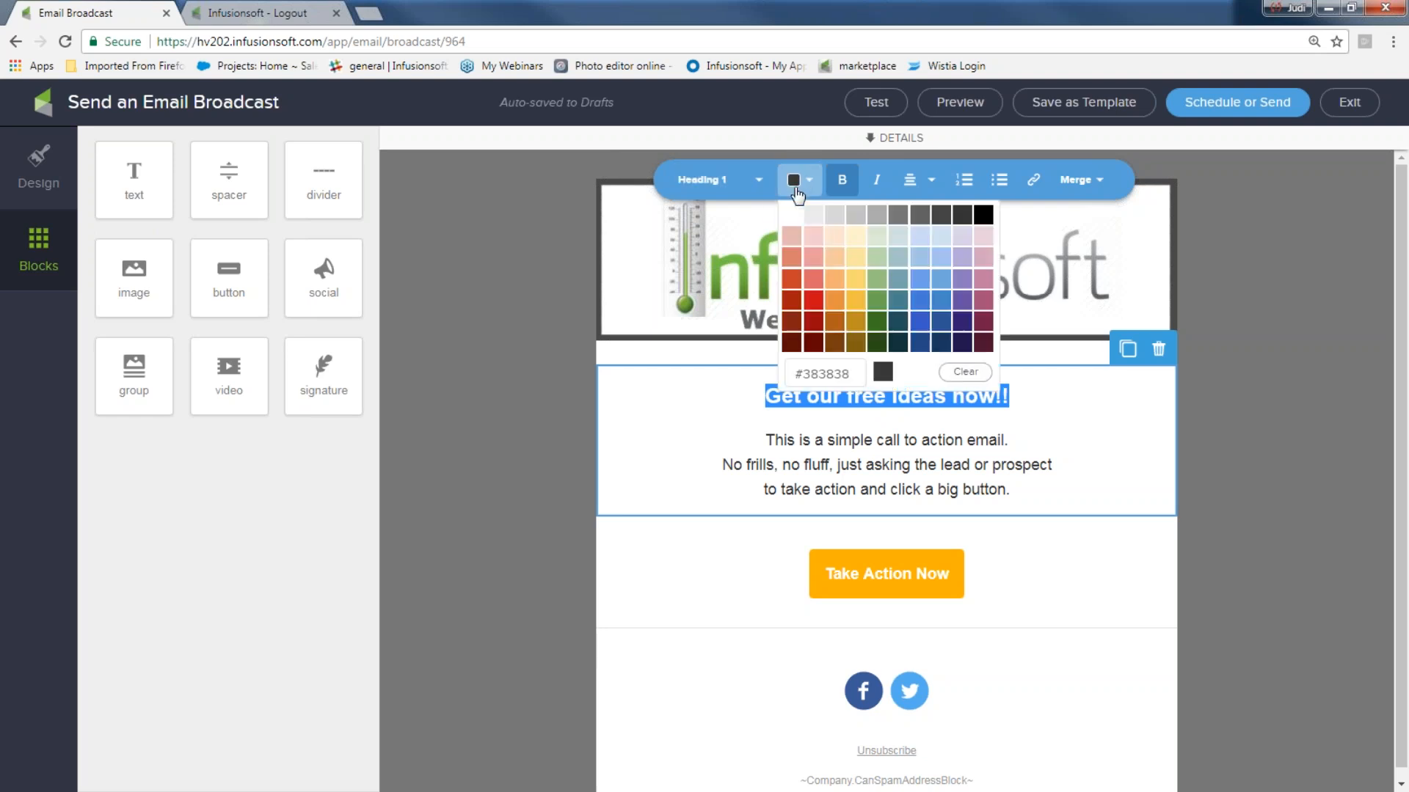
left_click(813, 302)
left_click(655, 419)
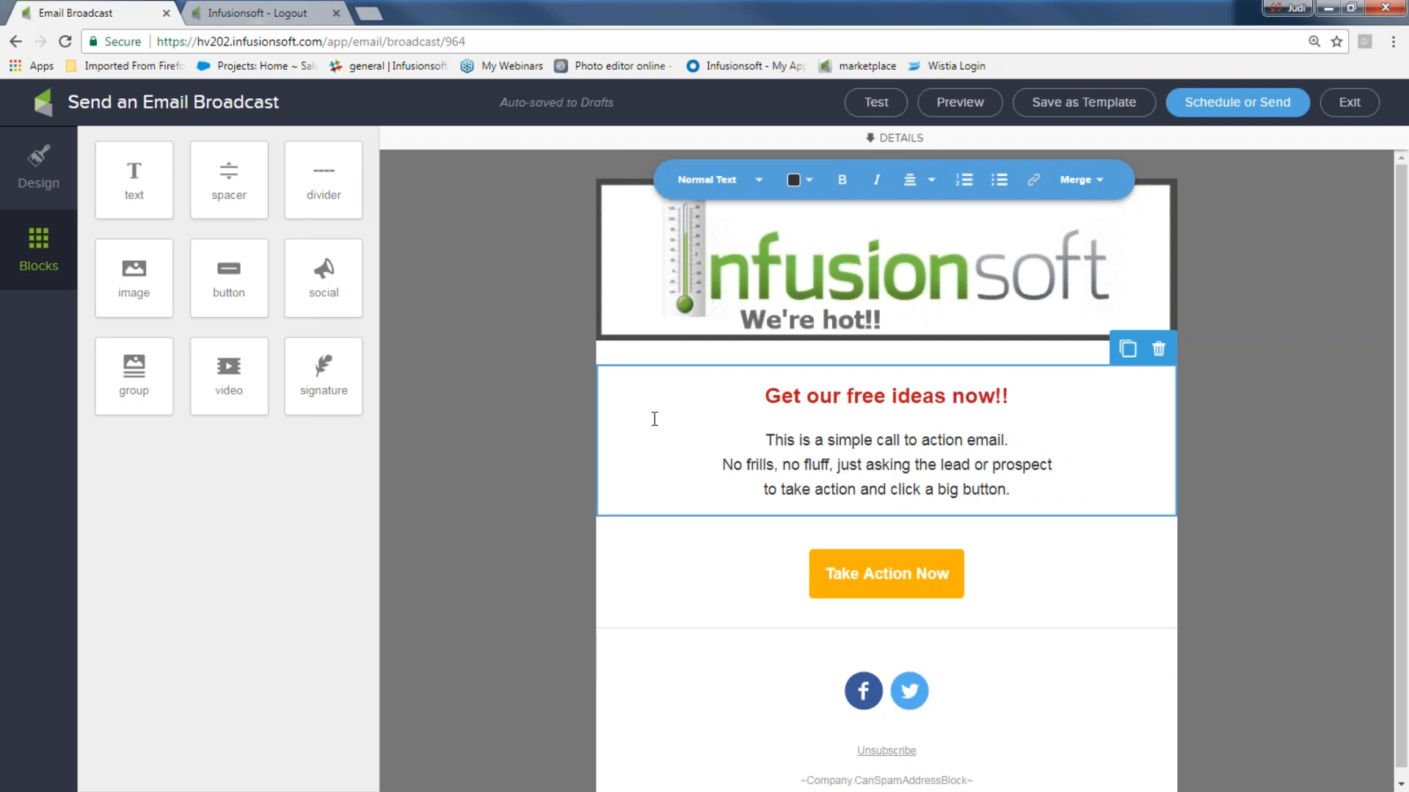
left_click_drag(1026, 397, 736, 404)
left_click(797, 180)
left_click(878, 299)
left_click(1052, 395)
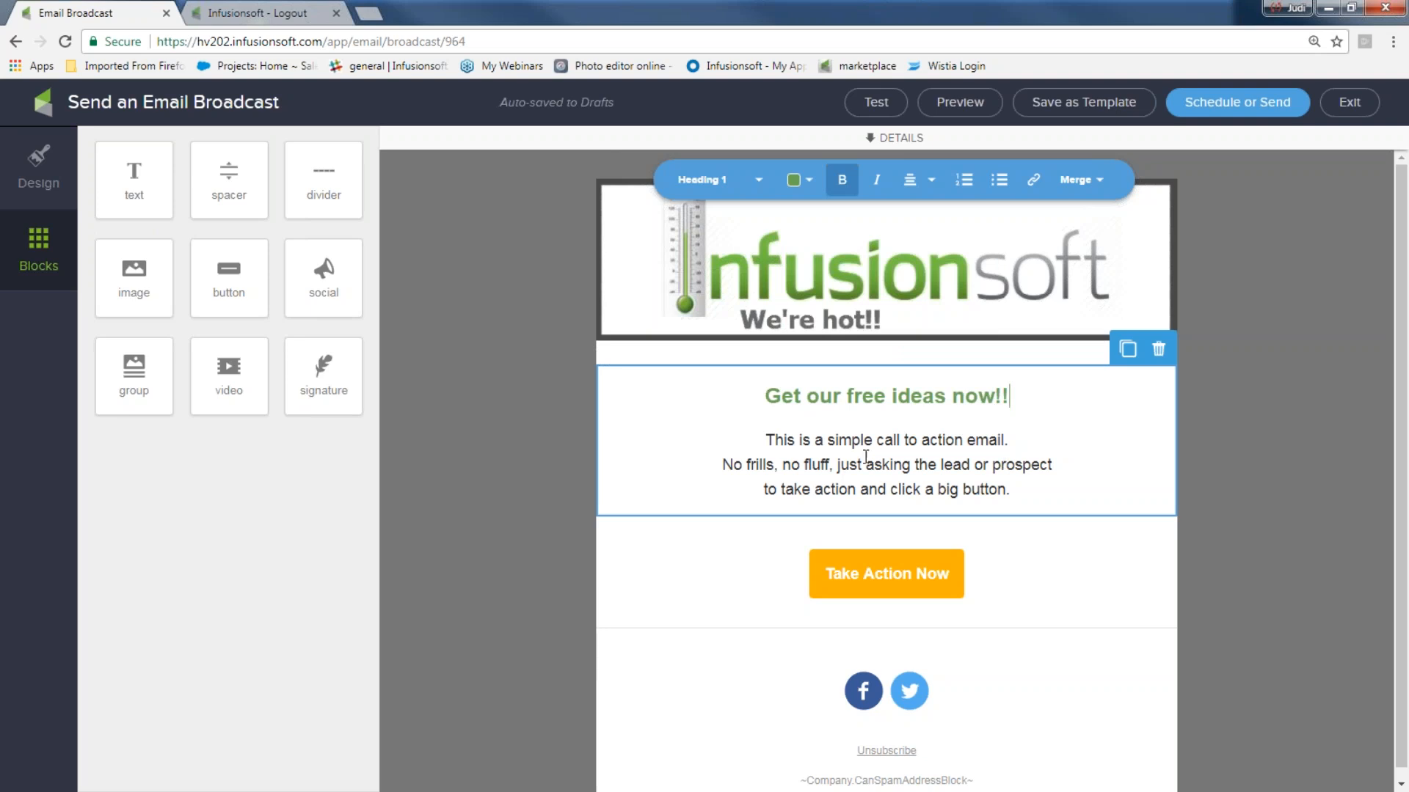
left_click_drag(763, 438, 1039, 471)
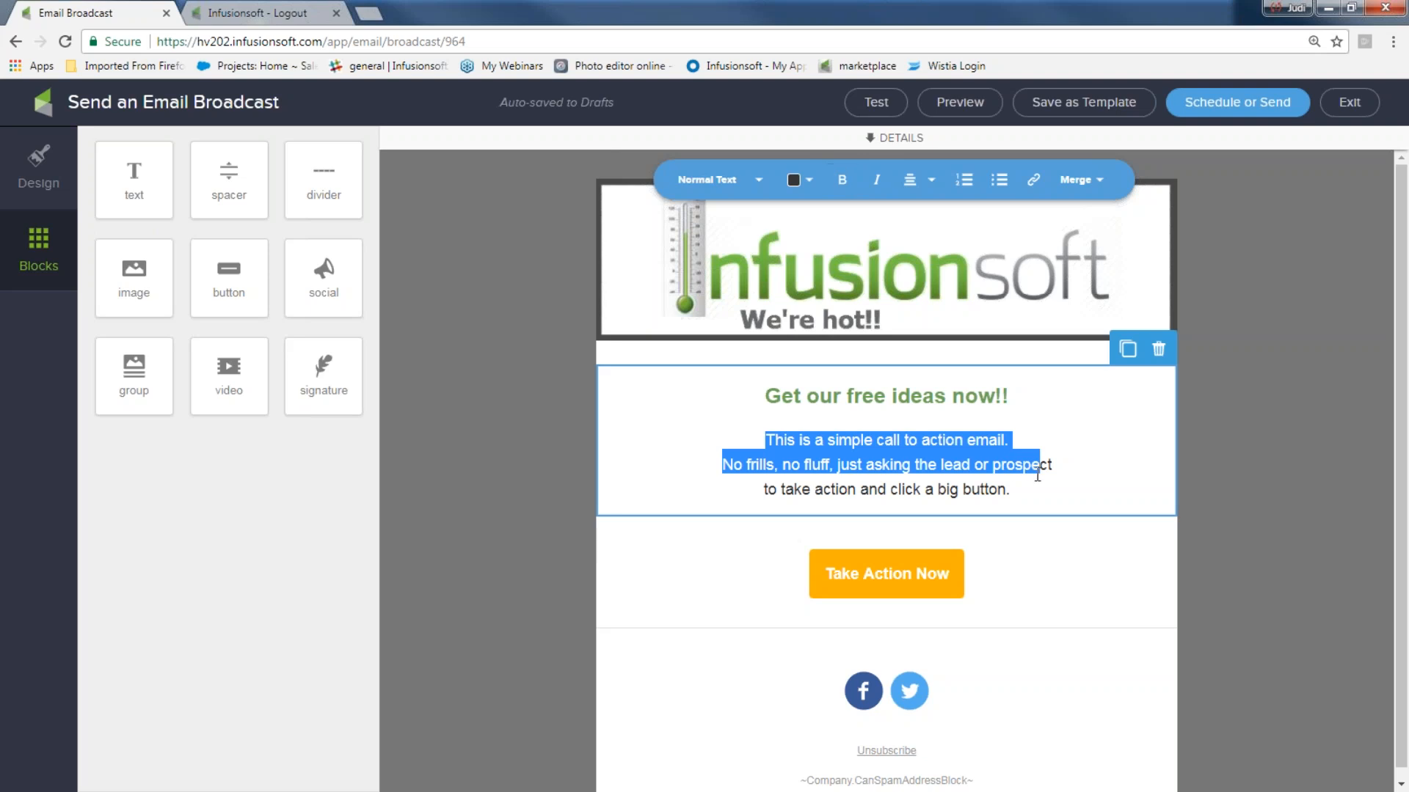
- Add 'CLICK here to get your free ideas now!!' on its own line after 'button.' and select it
left_click(1031, 490)
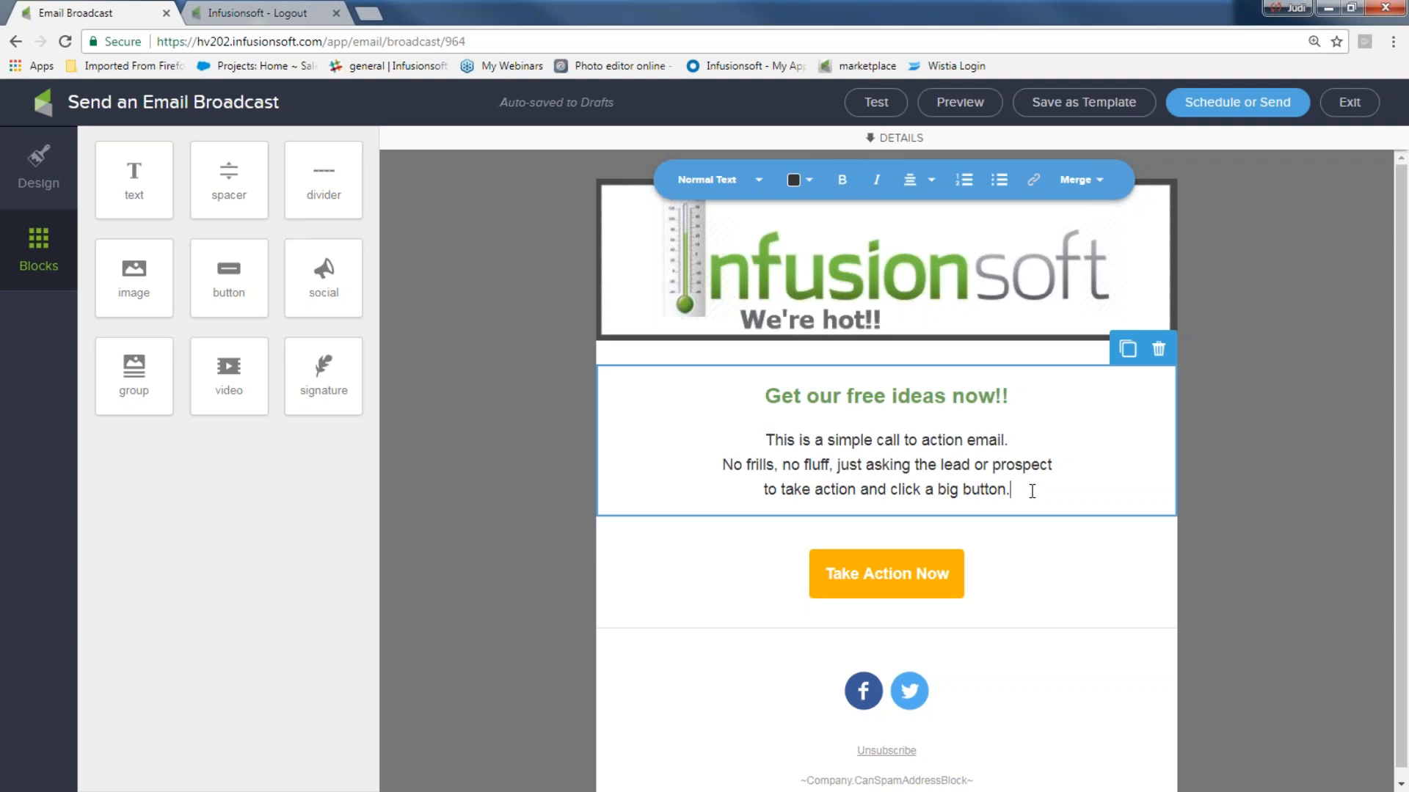
type("CLick")
key("BackSpace")
key("BackSpace")
key("BackSpace")
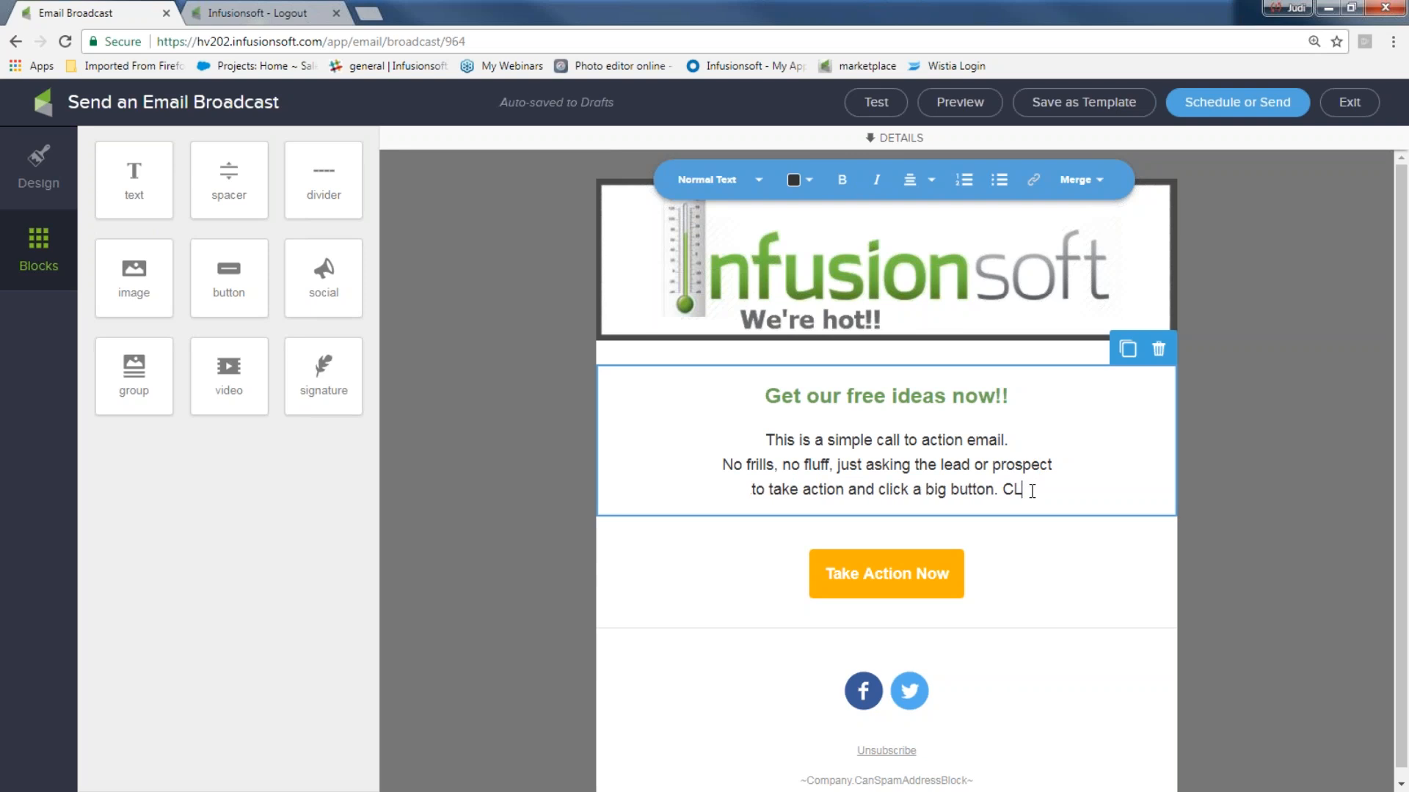
type("ICK here ")
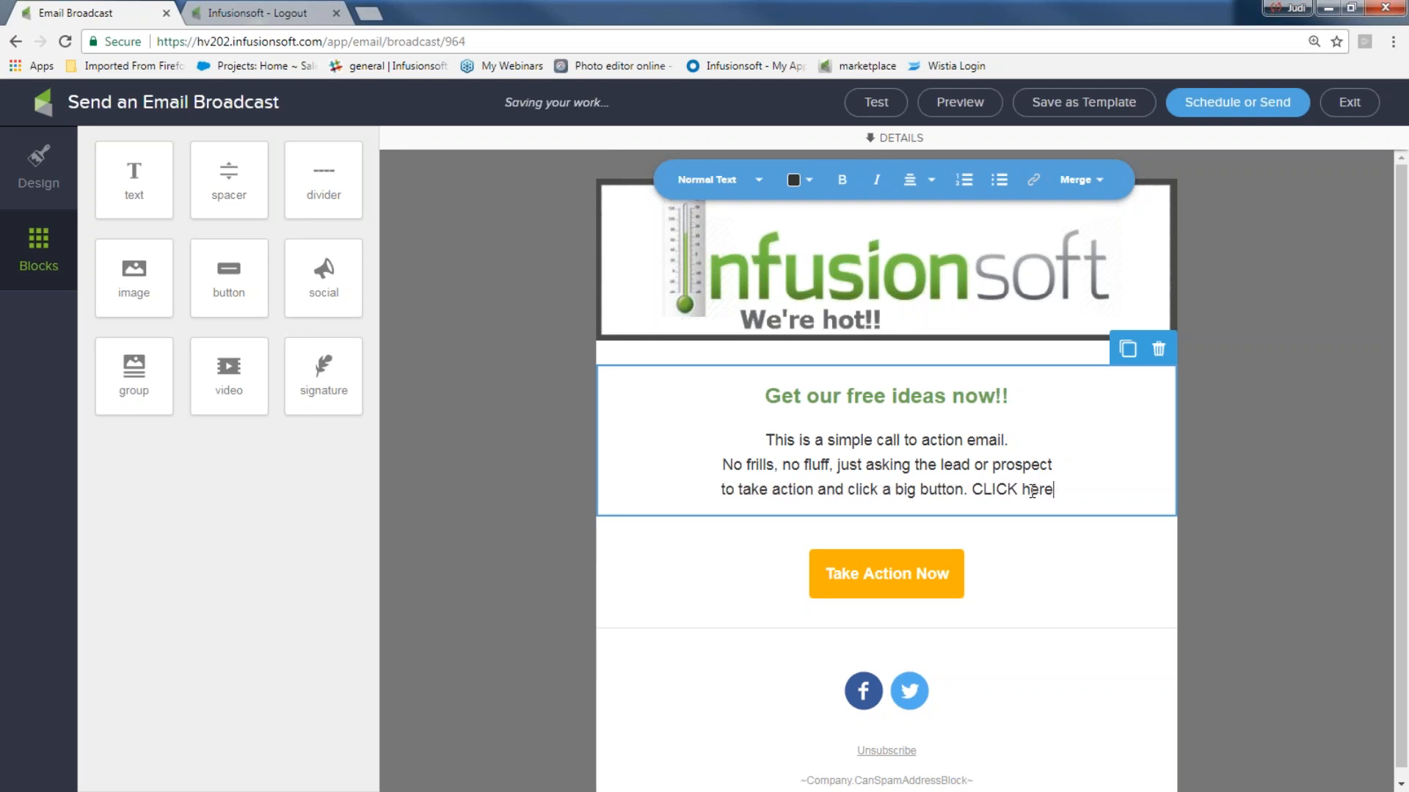
type("to get your ")
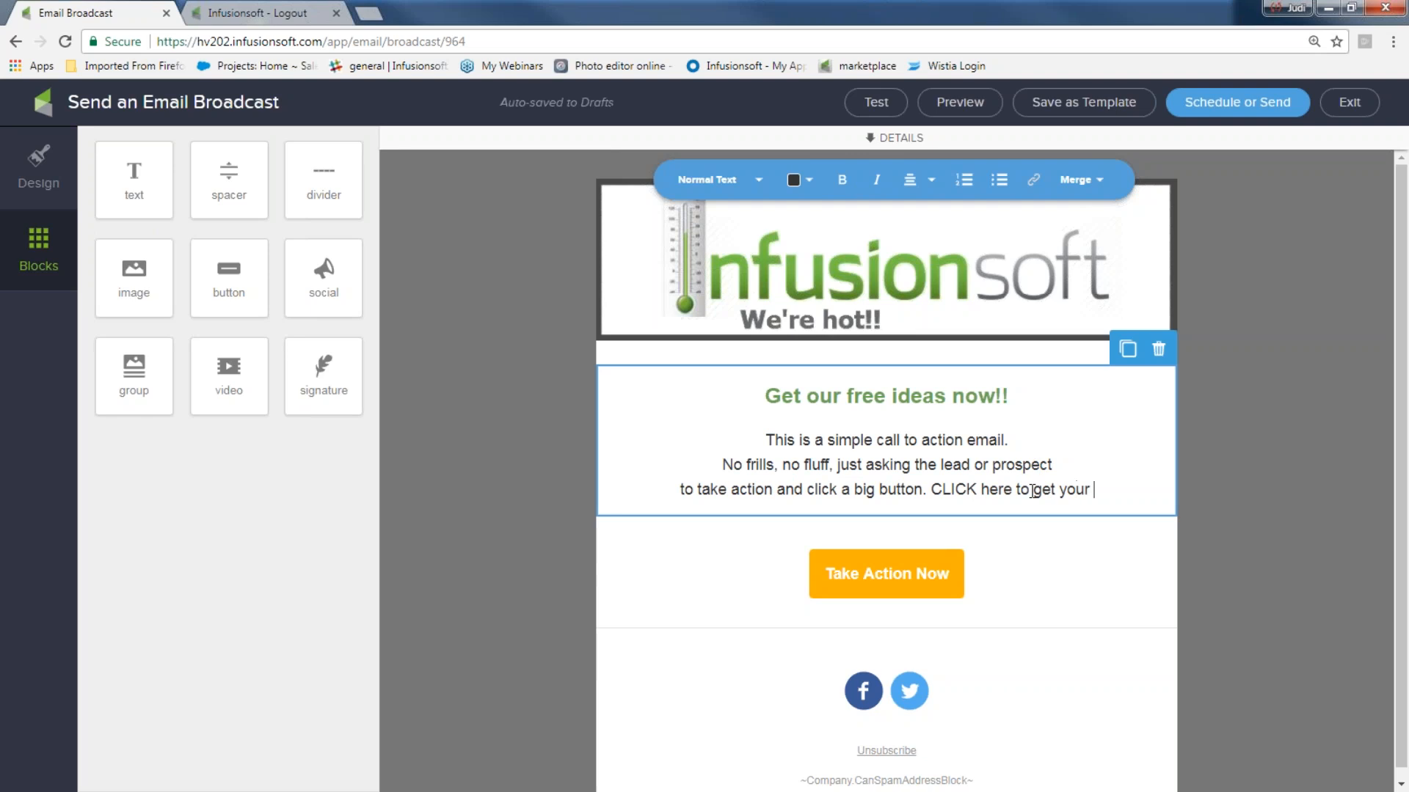
type("free ideas now")
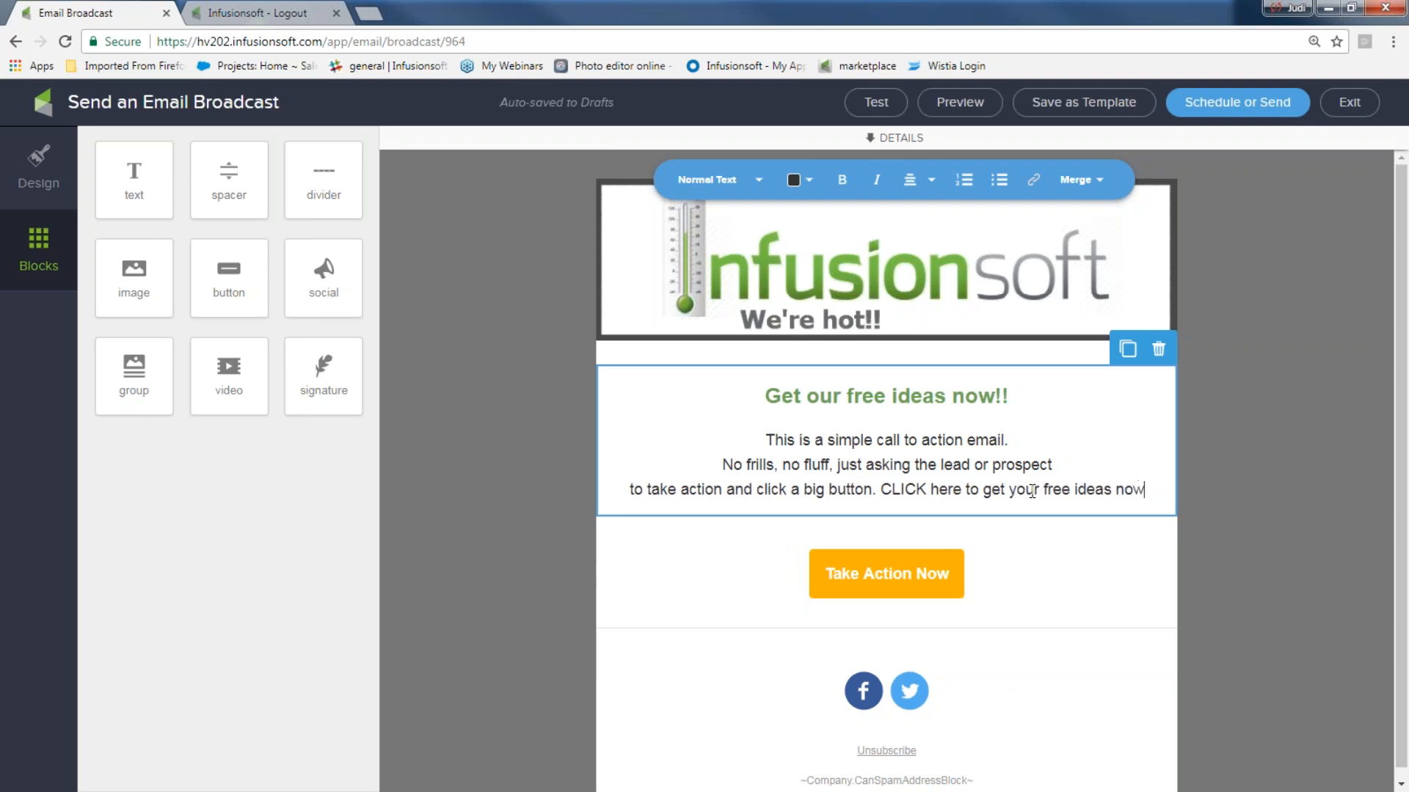
type("!!")
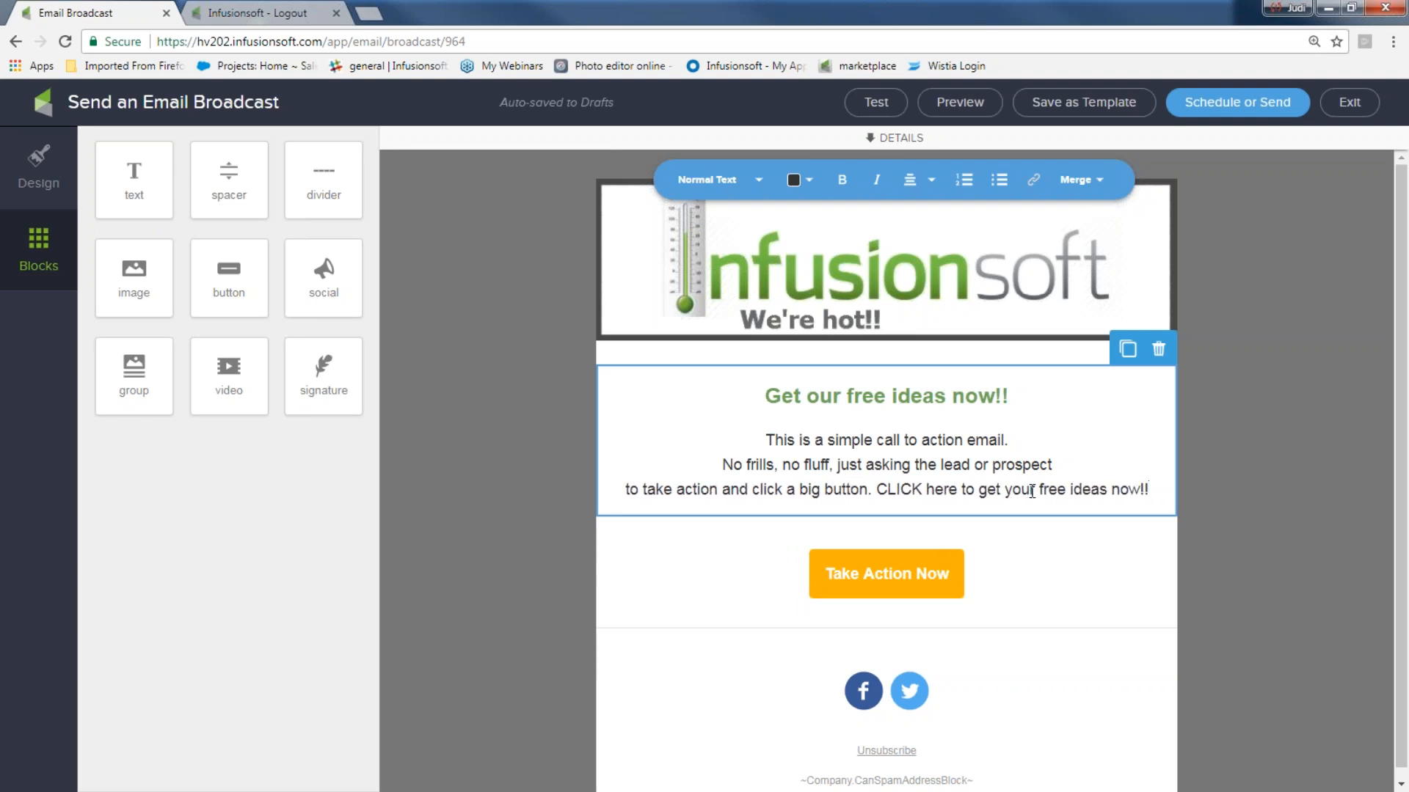
left_click(873, 490)
key("Return")
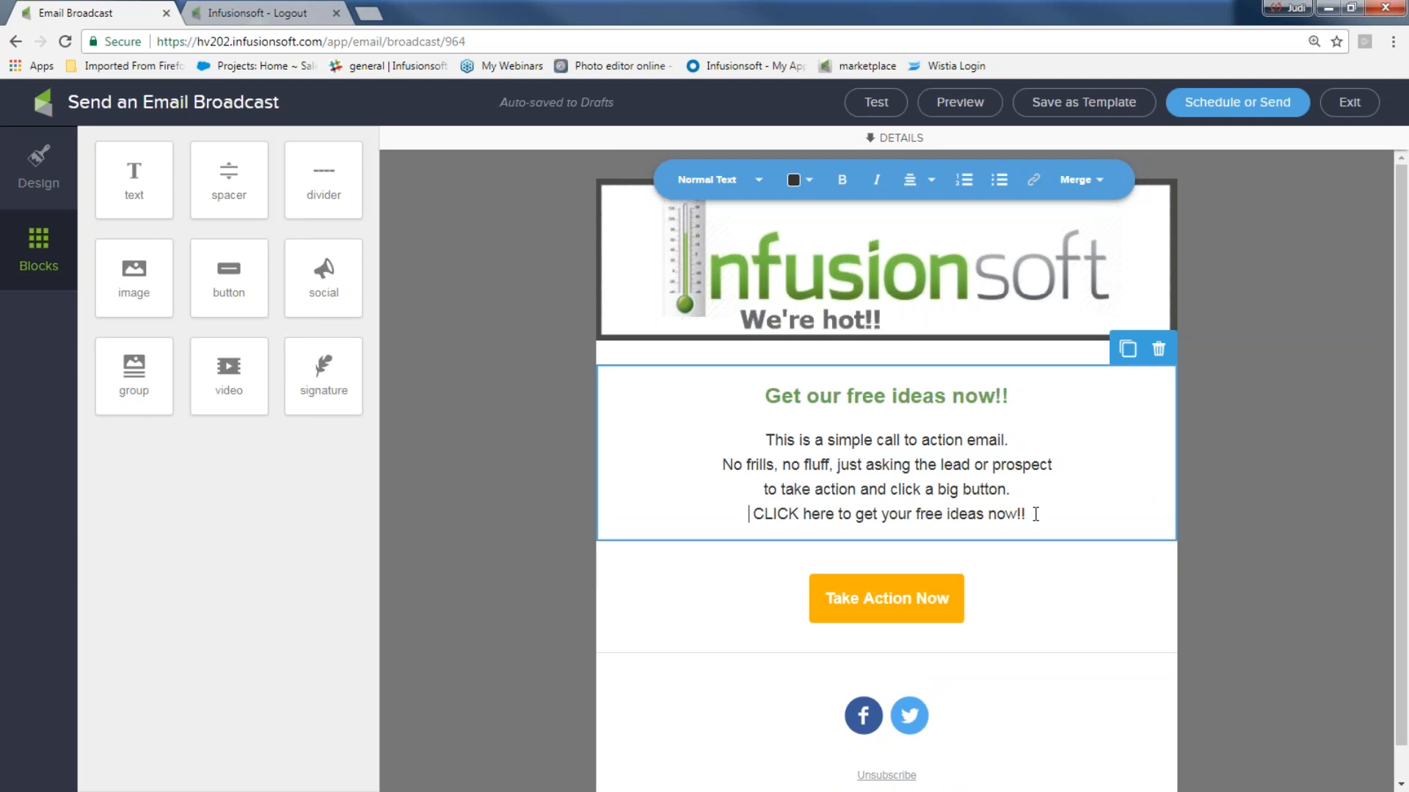
left_click_drag(1035, 515, 757, 525)
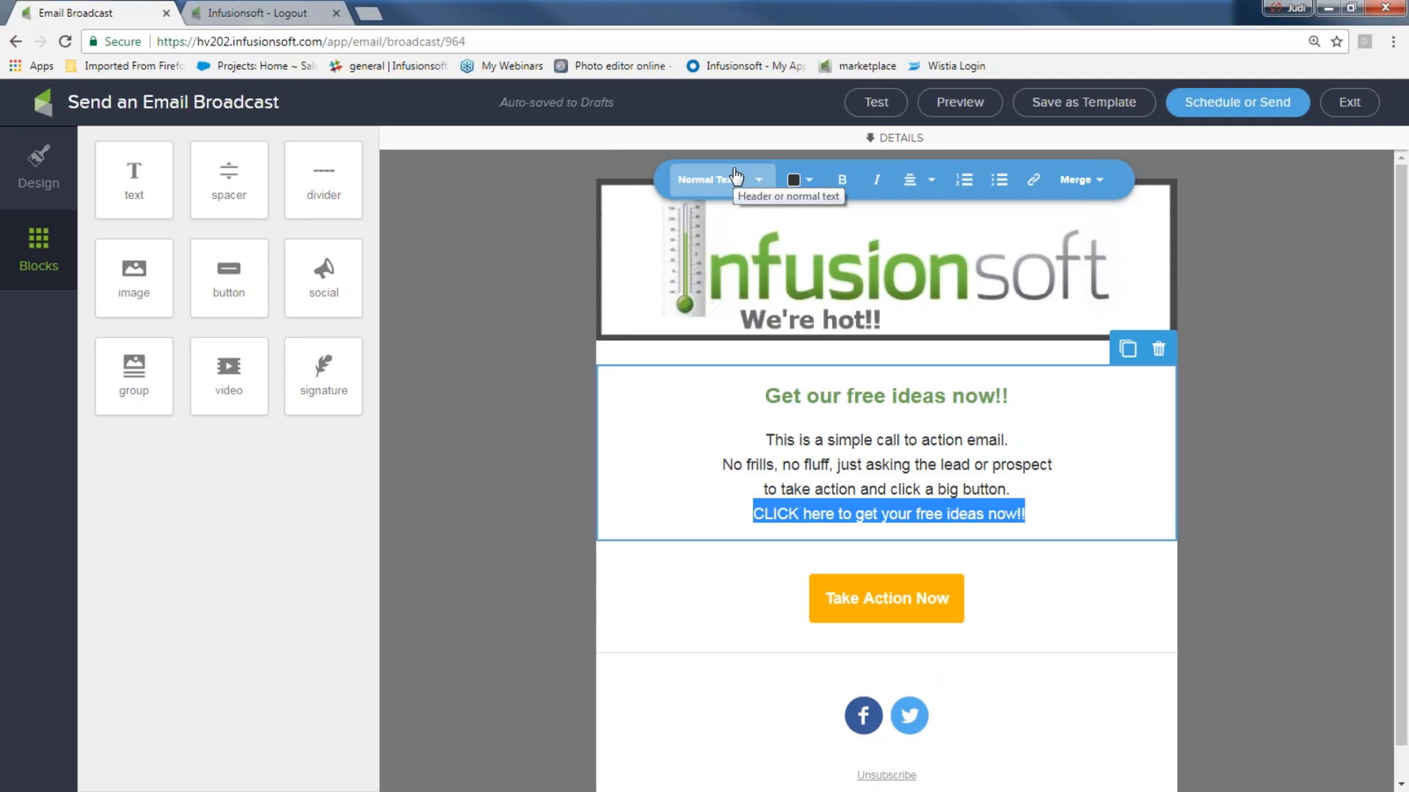
- Link the selected line as a file download of 5 Fun-Newsletter ideas 4U.docx
left_click(1033, 185)
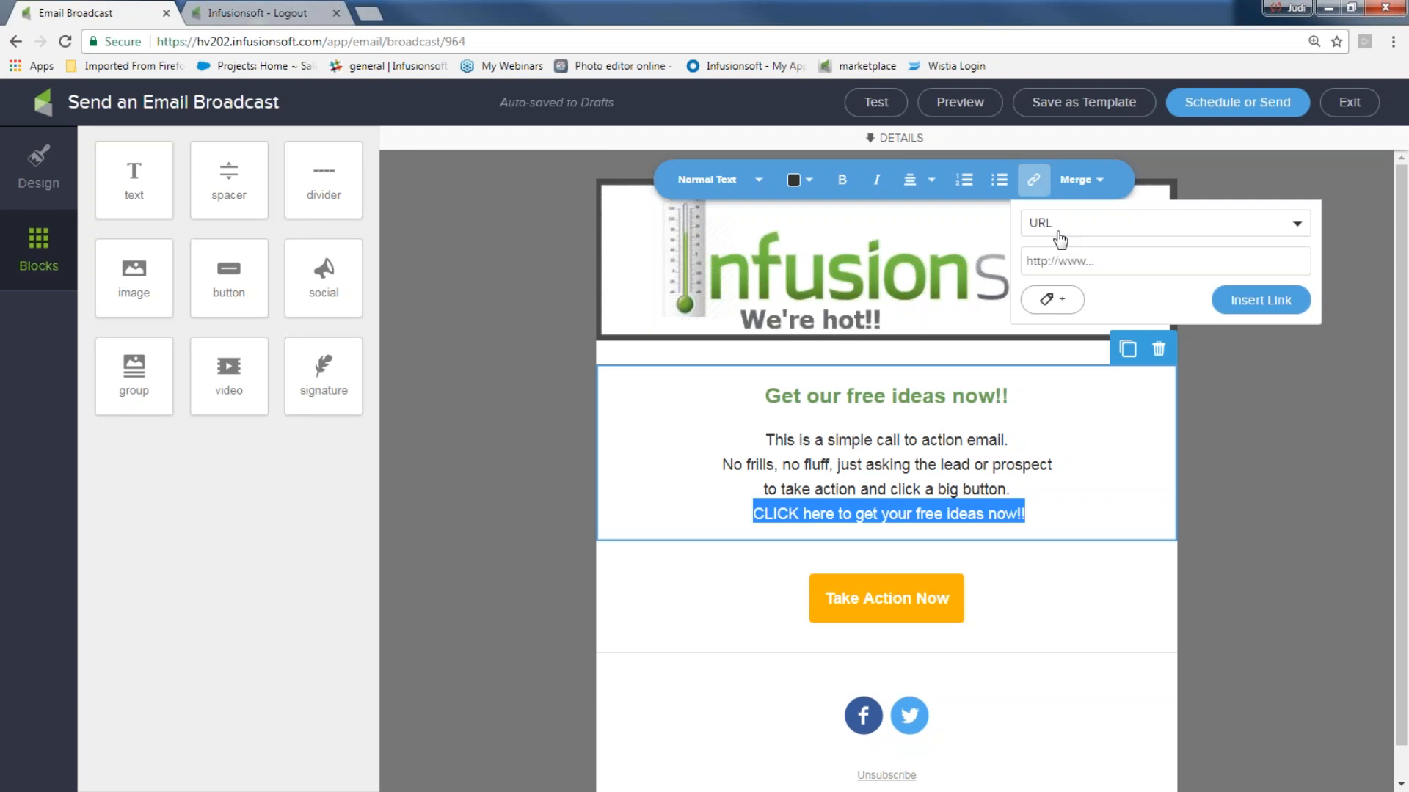
left_click(1296, 229)
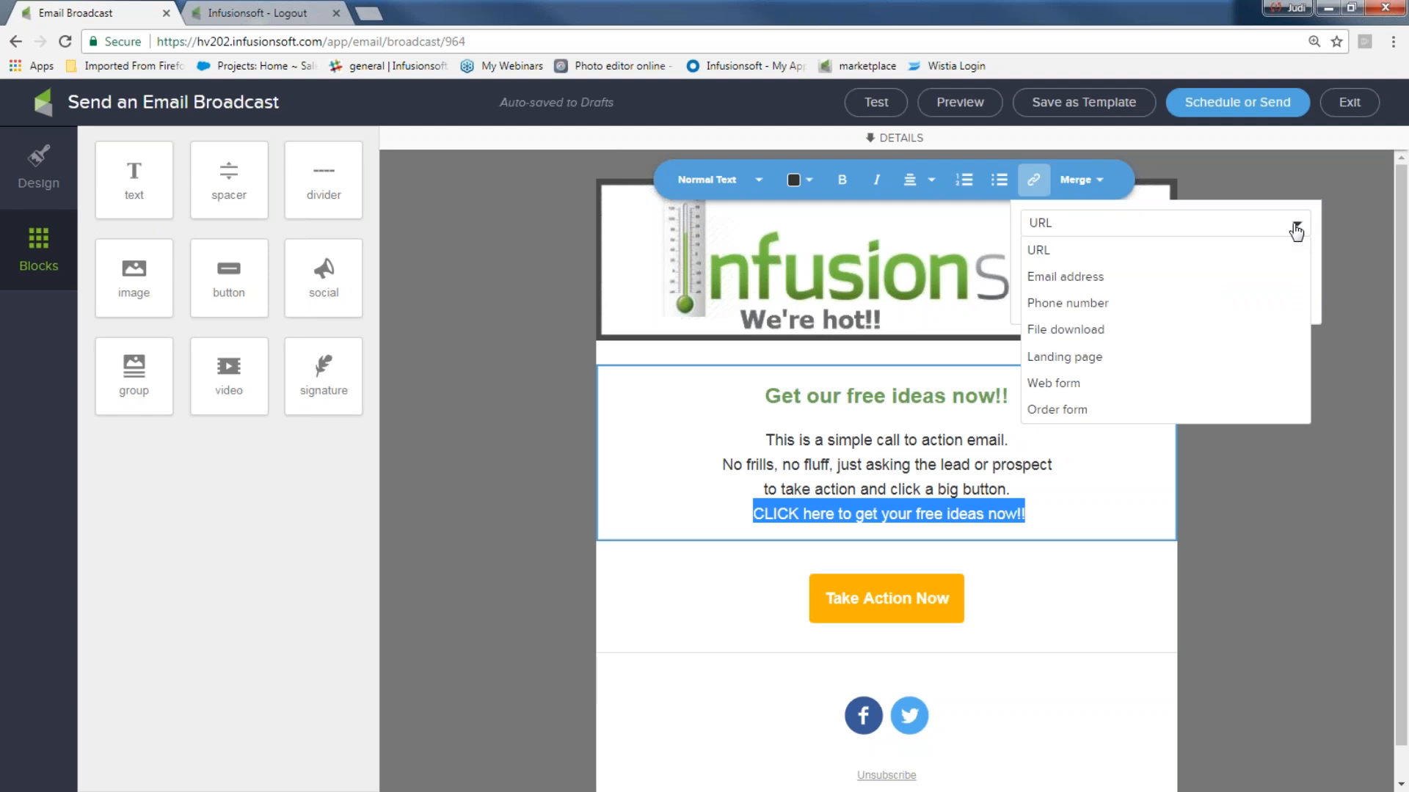
left_click(1065, 332)
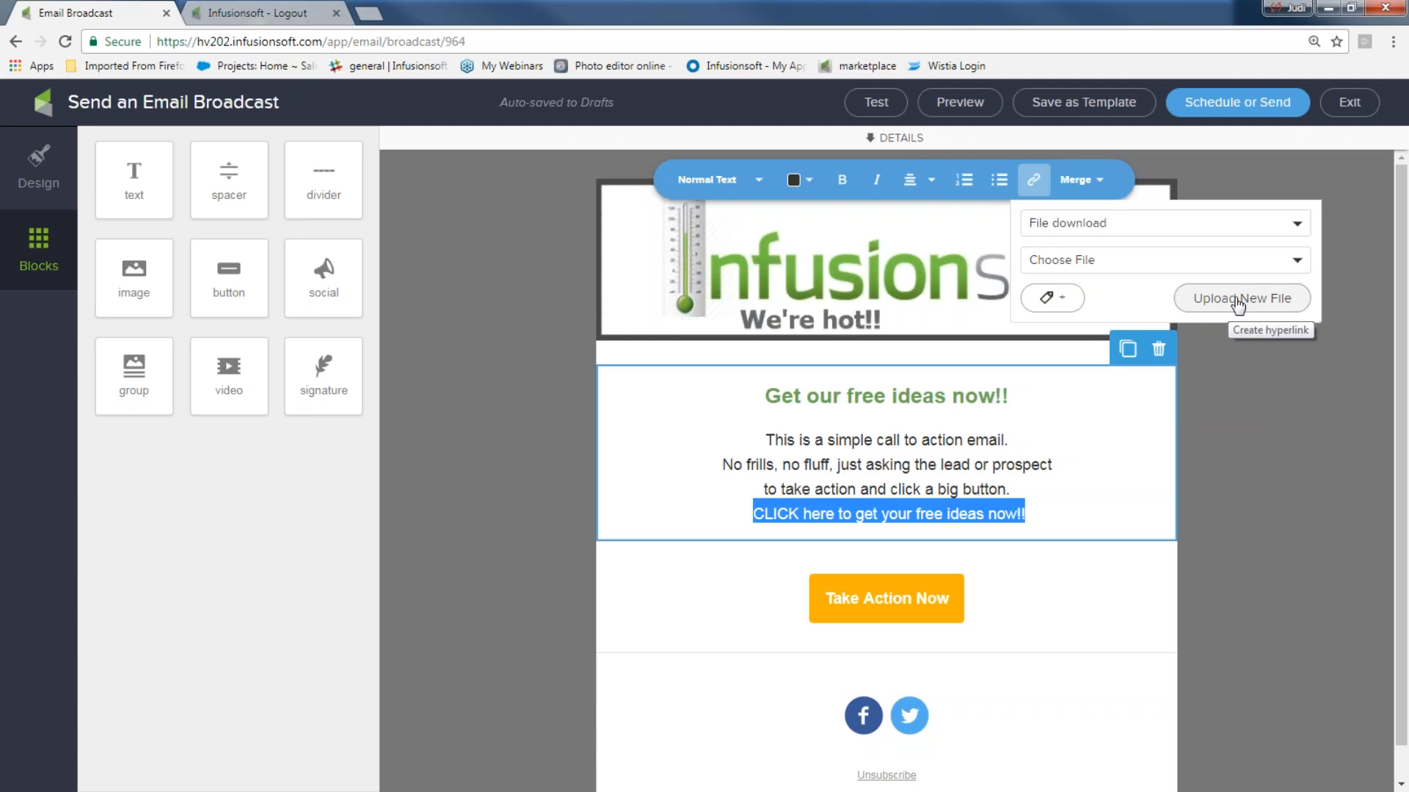
left_click(1298, 263)
scroll(1218, 377, "down", 3)
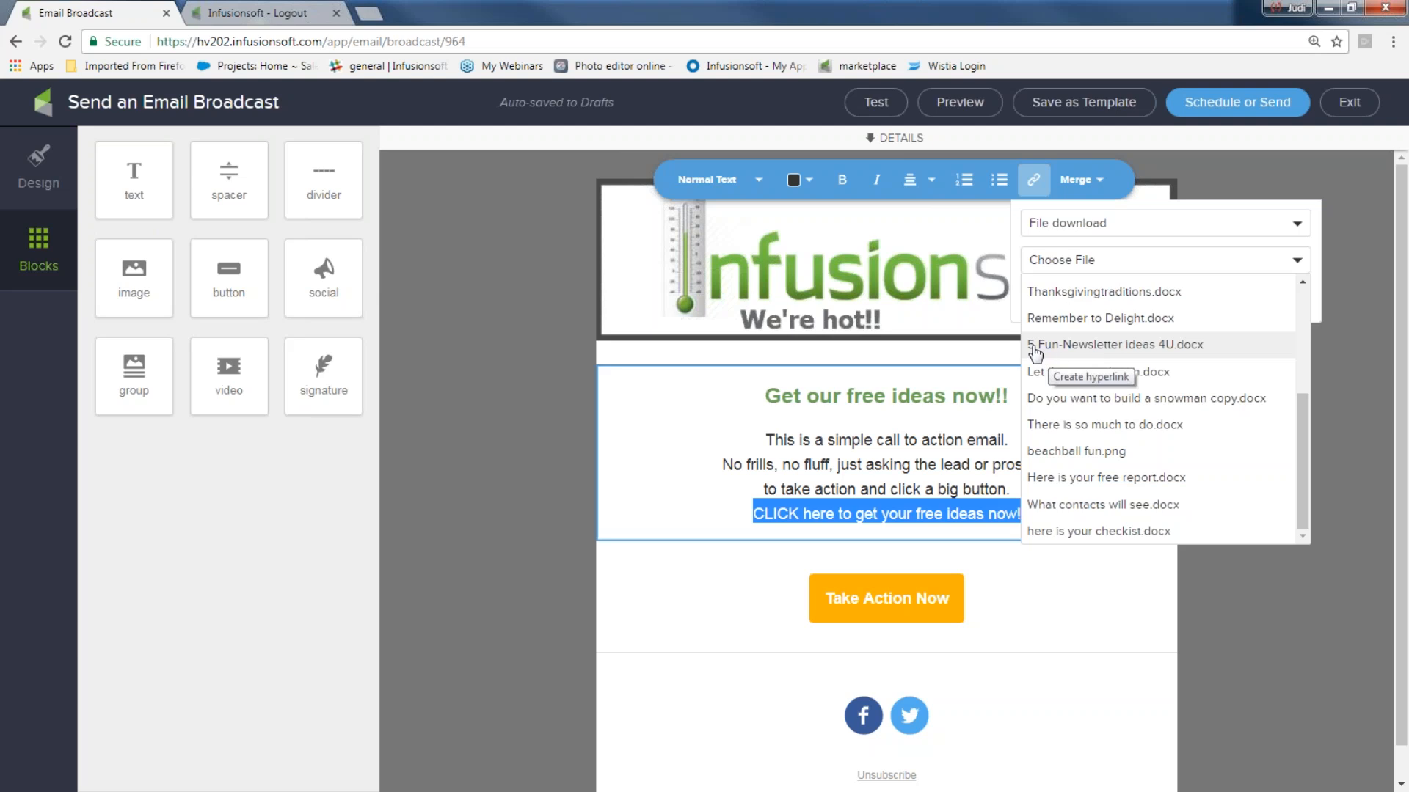
left_click(1128, 345)
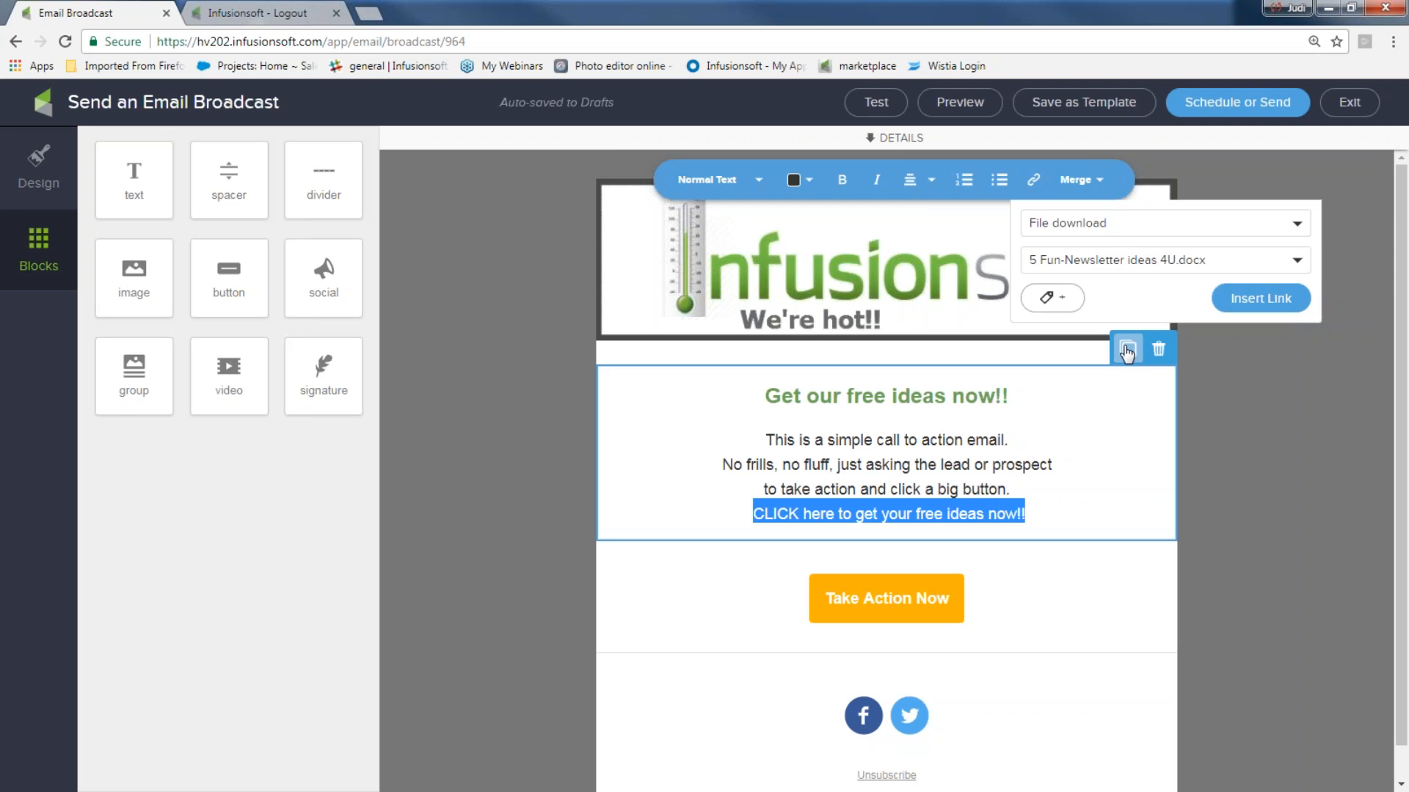
- Tag link clickers with 'downloaded ideas' and insert the link on the line
left_click(1056, 298)
left_click(1064, 312)
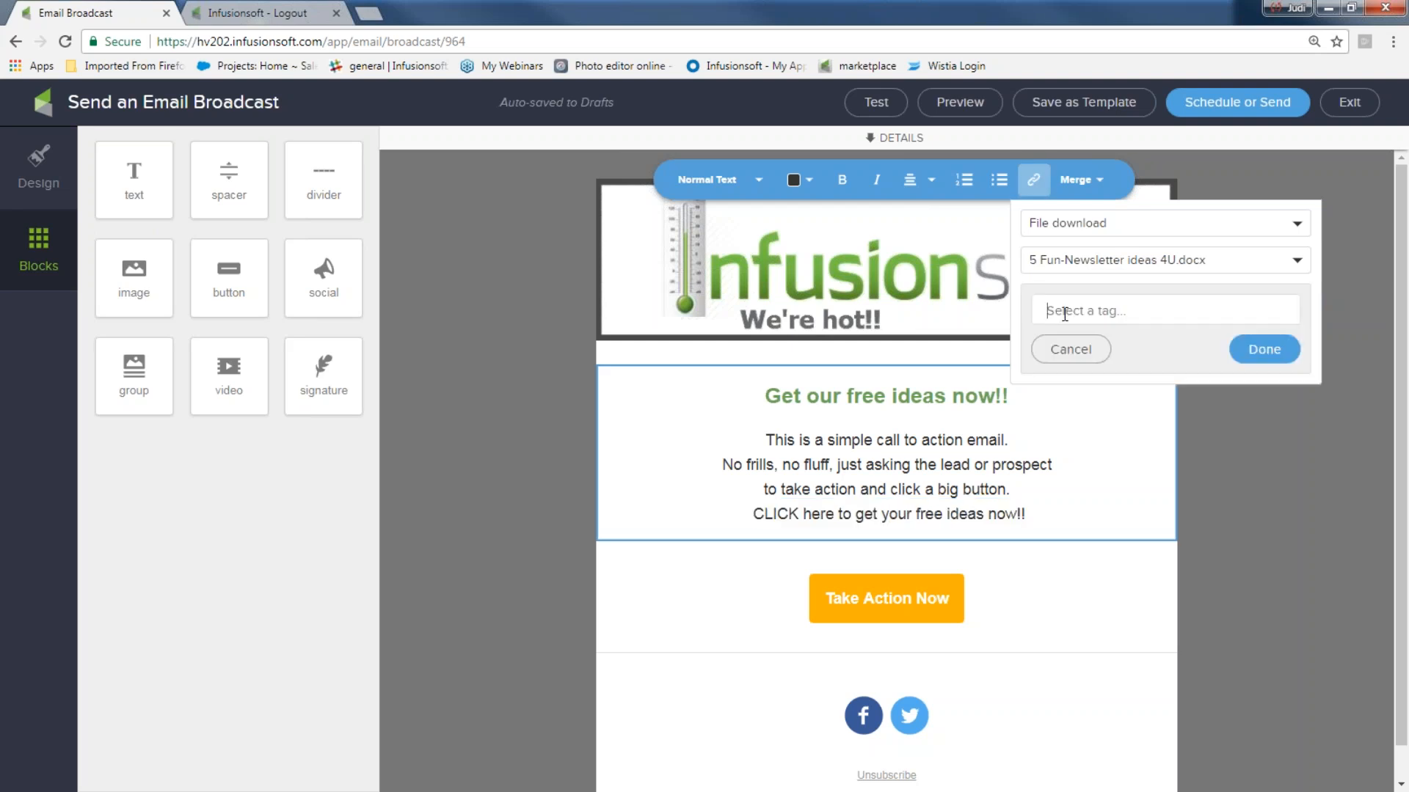
type("dow")
left_click(1095, 337)
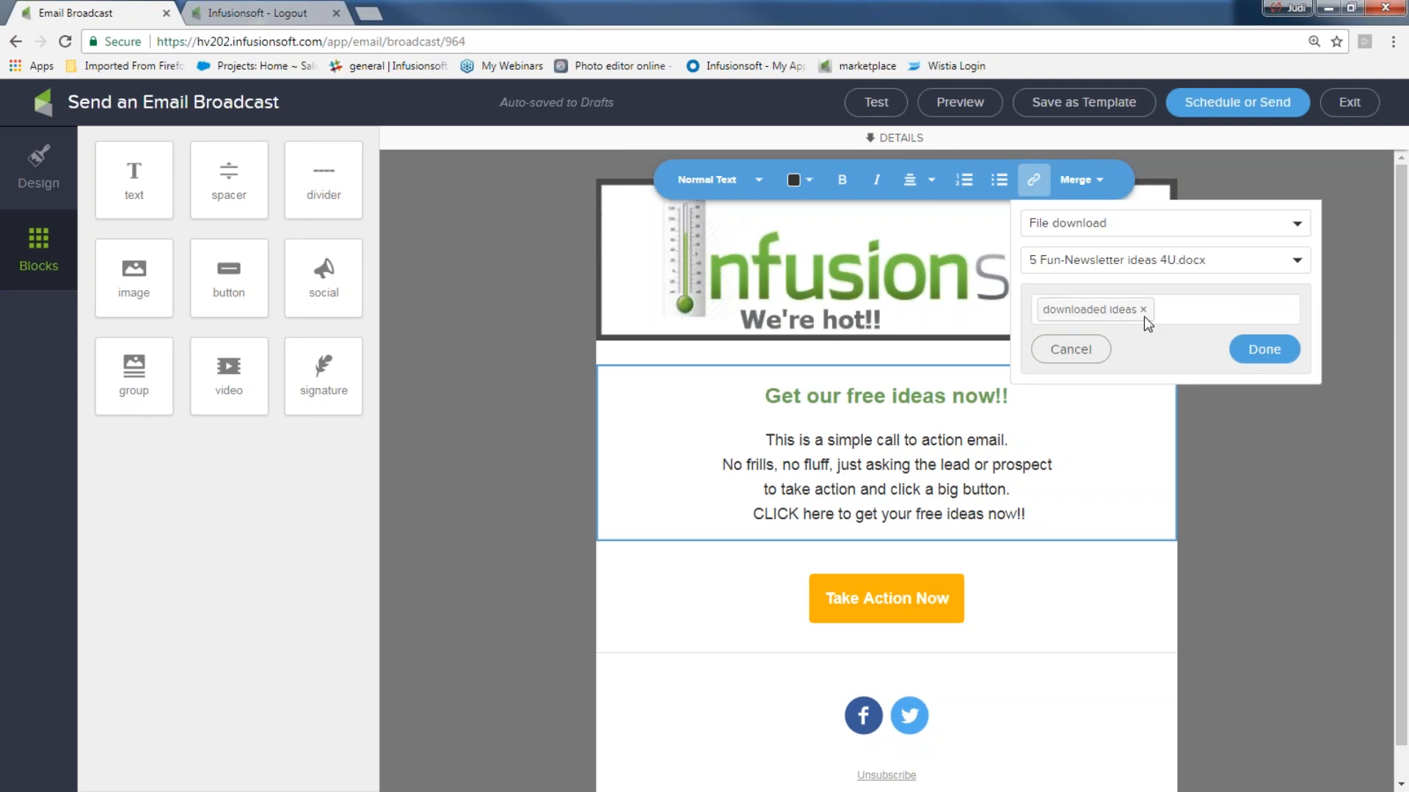
left_click(1262, 349)
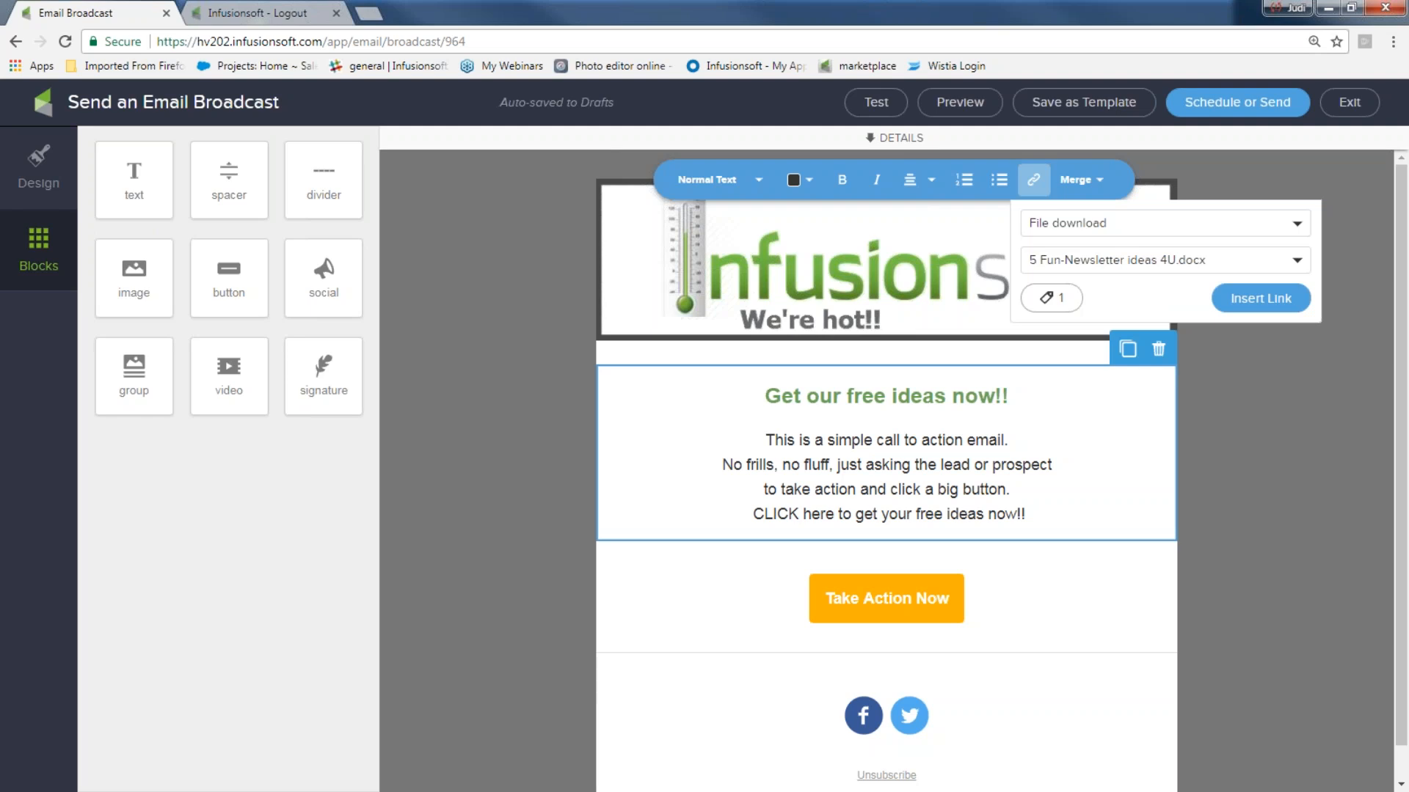
left_click(1265, 301)
left_click(1328, 493)
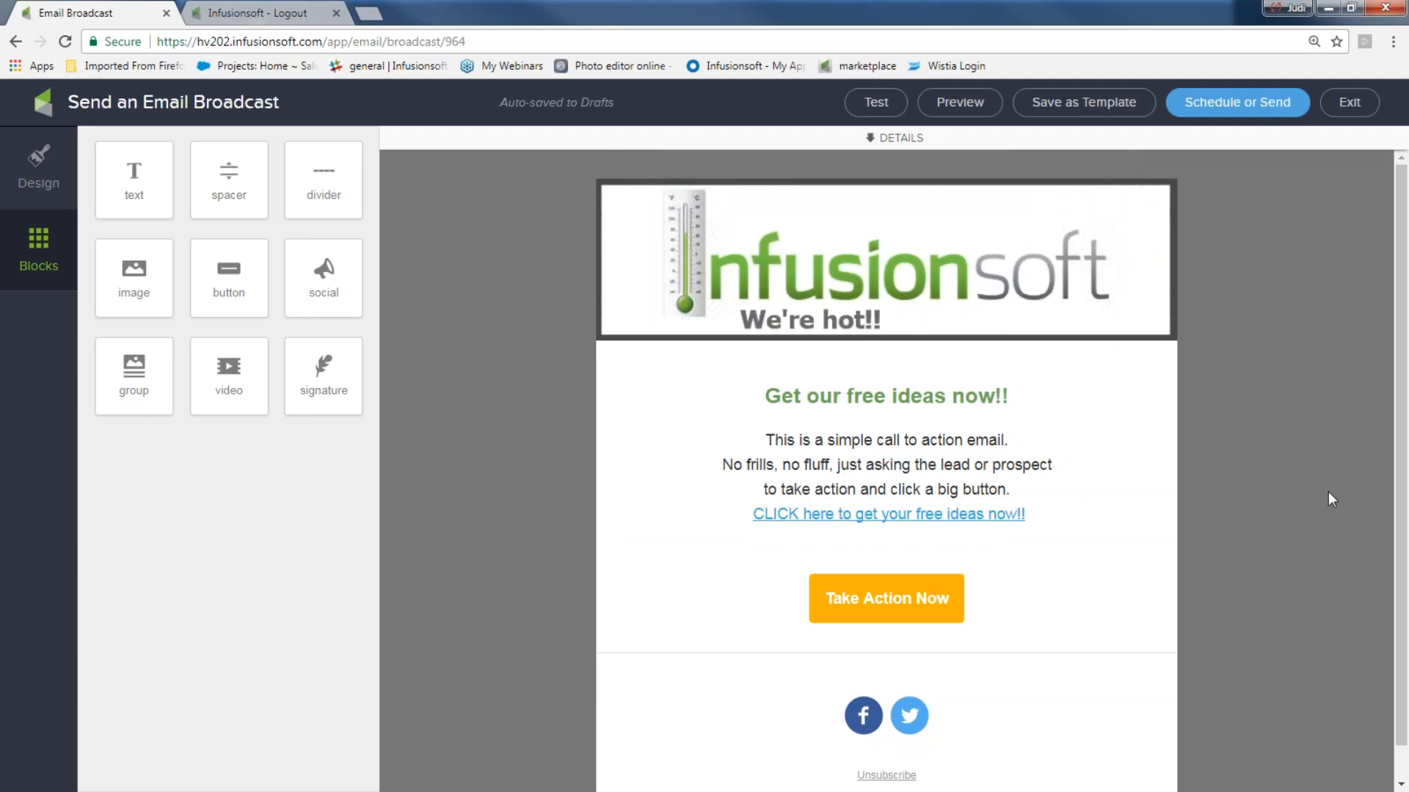
left_click(29, 176)
- Set the email's hyperlink colour to red (#CA0D14) and edit the Take Action Now button
left_click(116, 474)
left_click(137, 586)
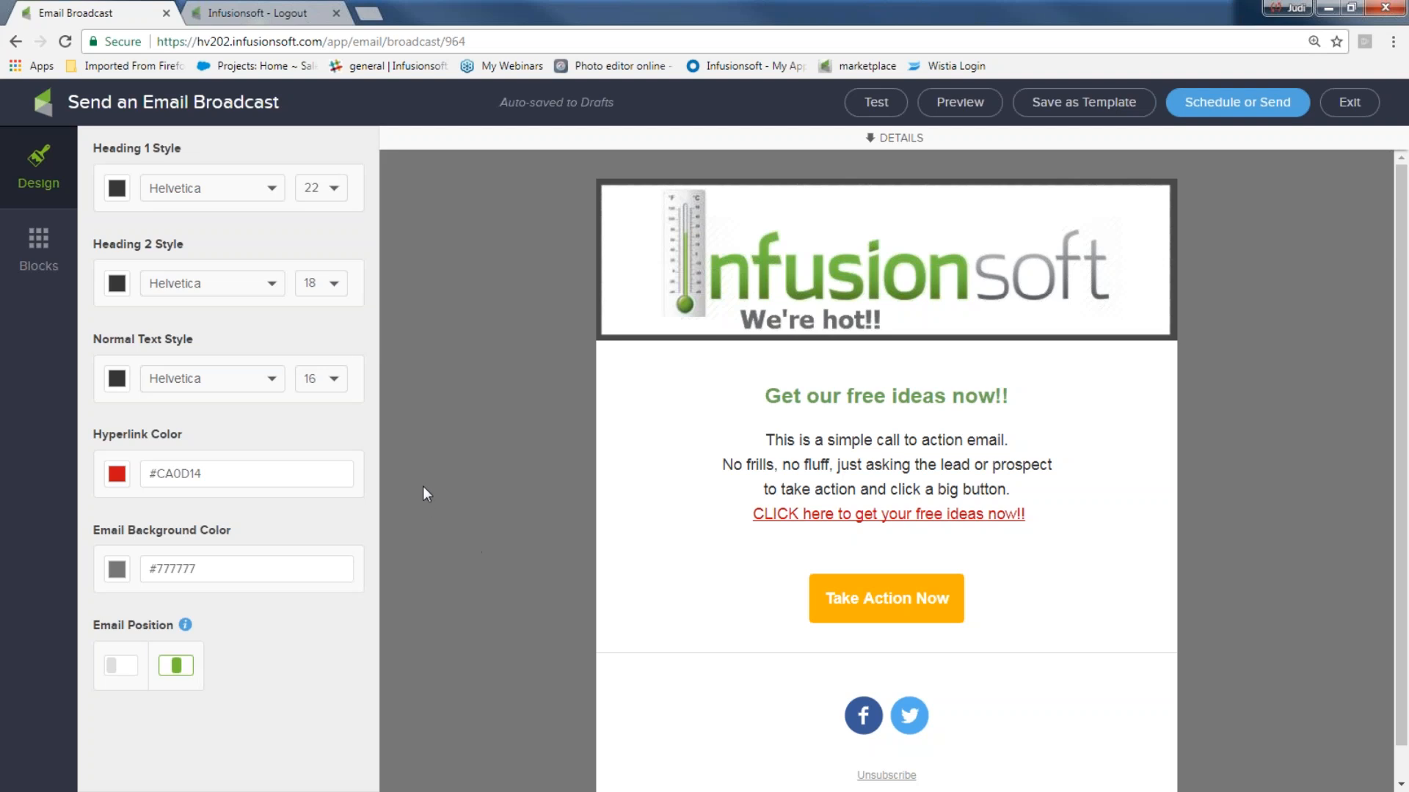
left_click(873, 598)
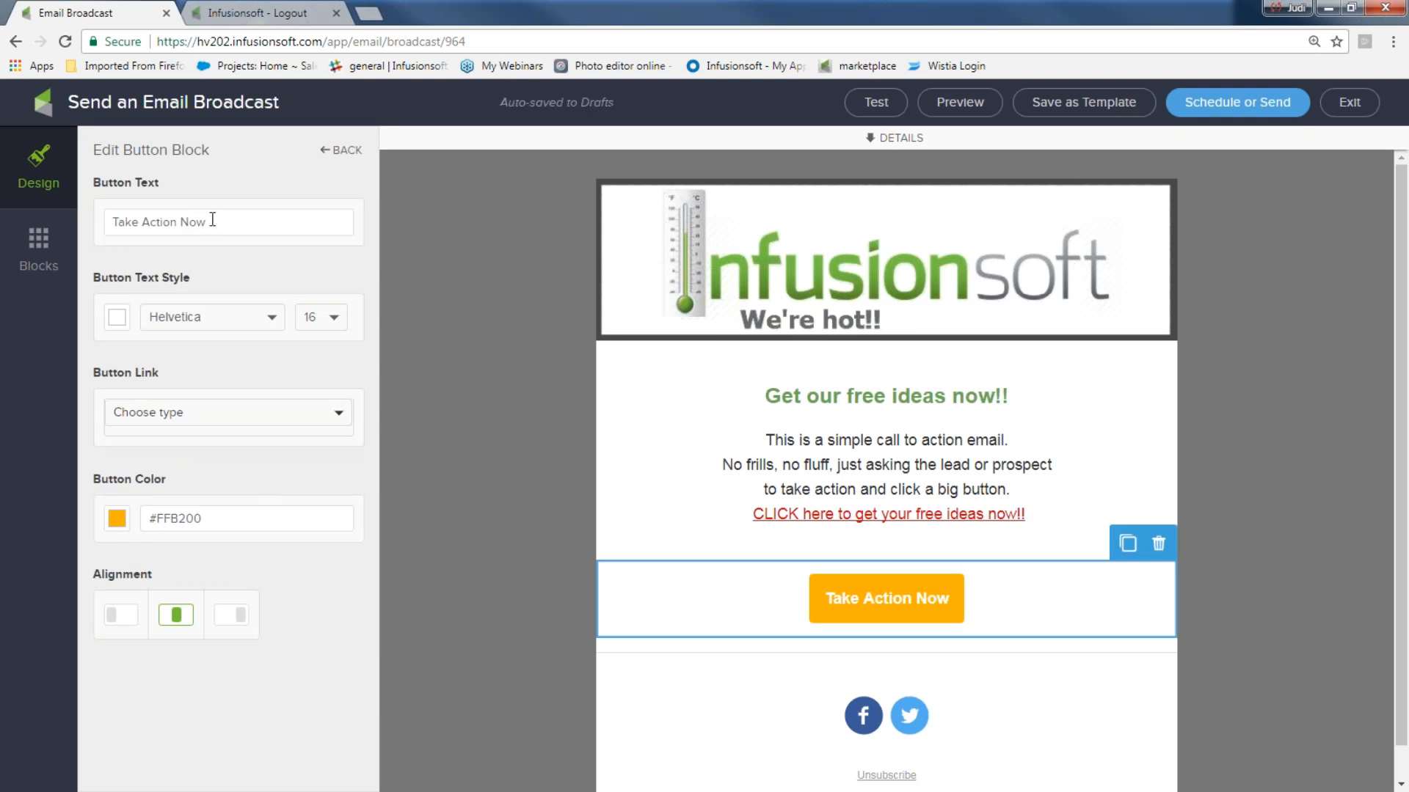
- Rename the button 'Get ideas here' and make it download 5 Fun-Newsletter ideas 4U.docx
left_click_drag(206, 220, 105, 215)
type("Ge")
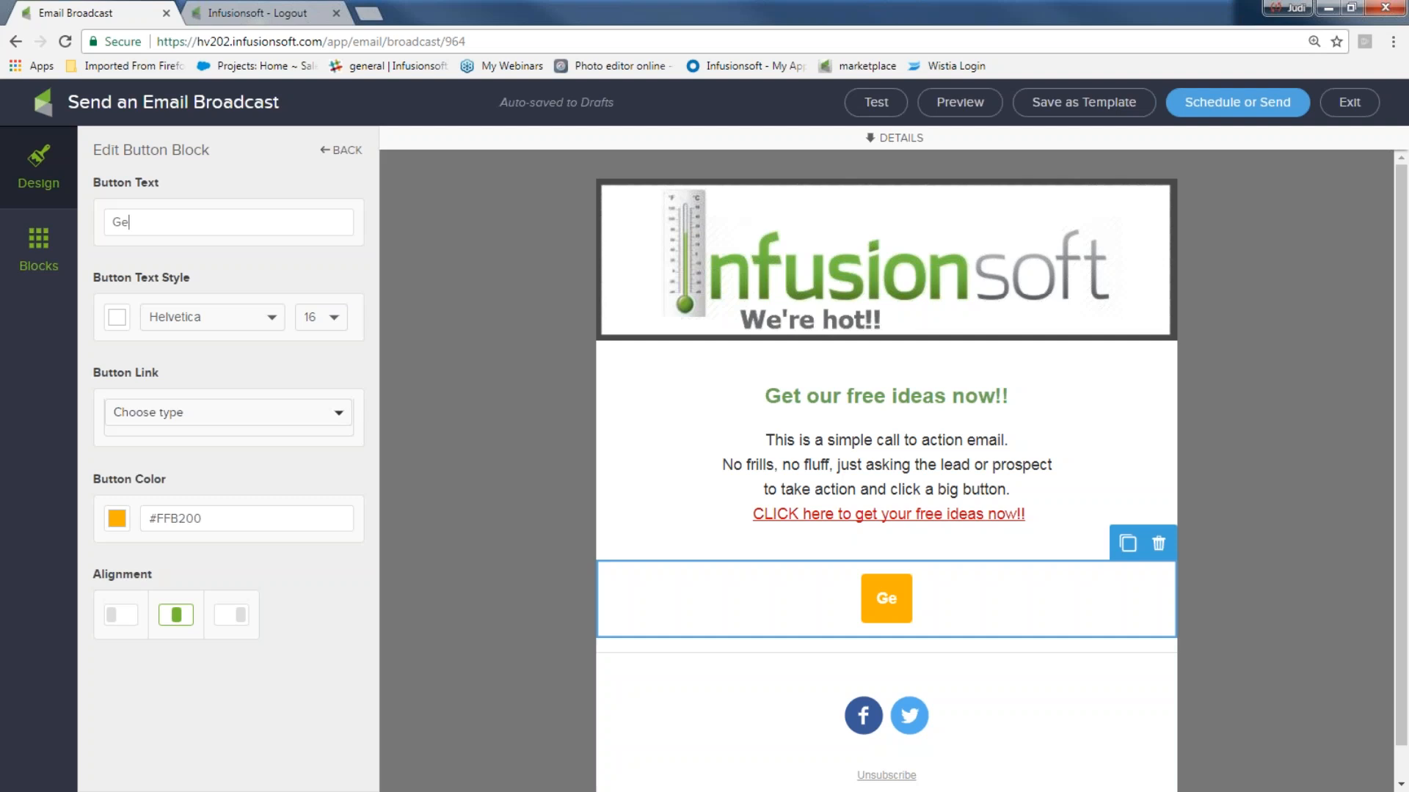
type("t ideas here")
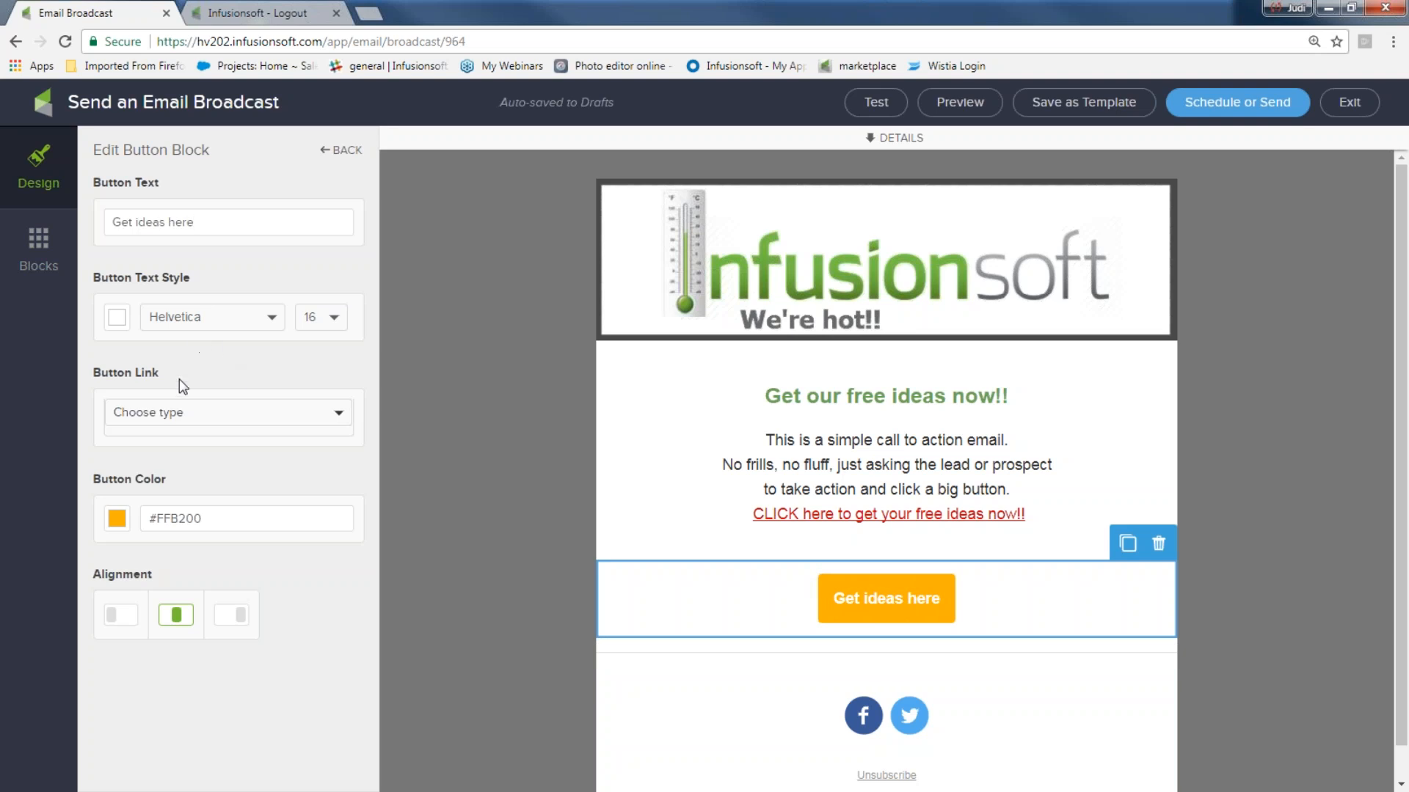
left_click(174, 403)
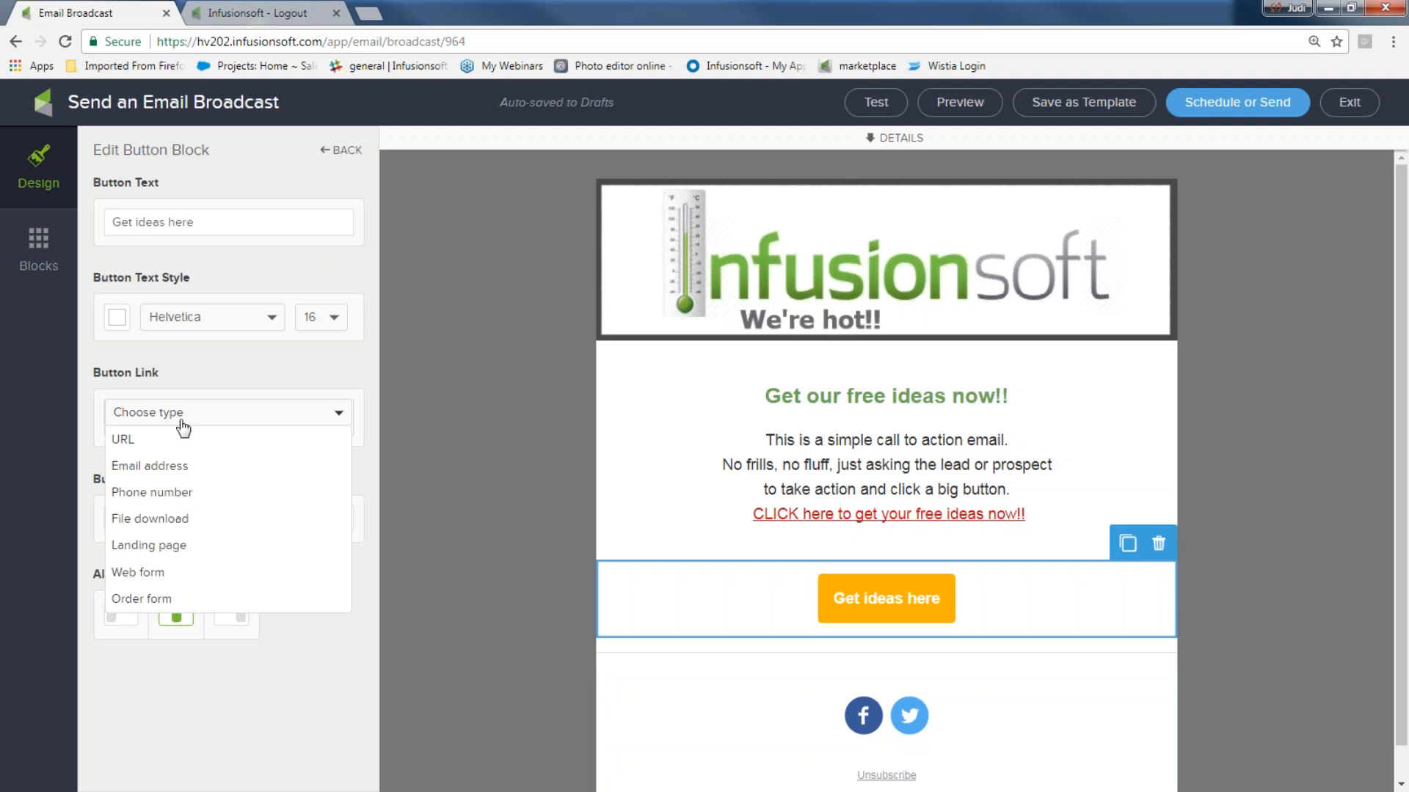
left_click(182, 522)
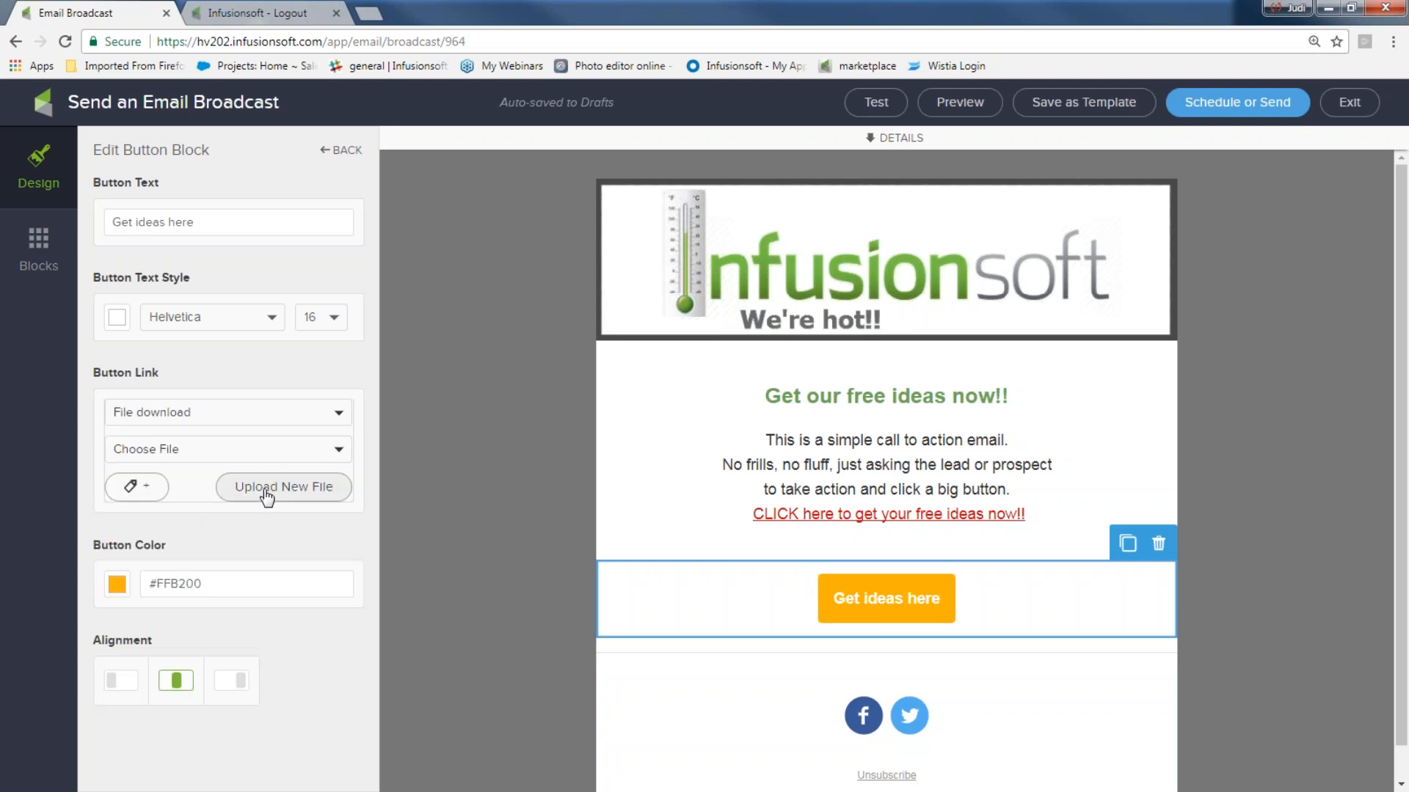
left_click(277, 451)
scroll(259, 503, "down", 3)
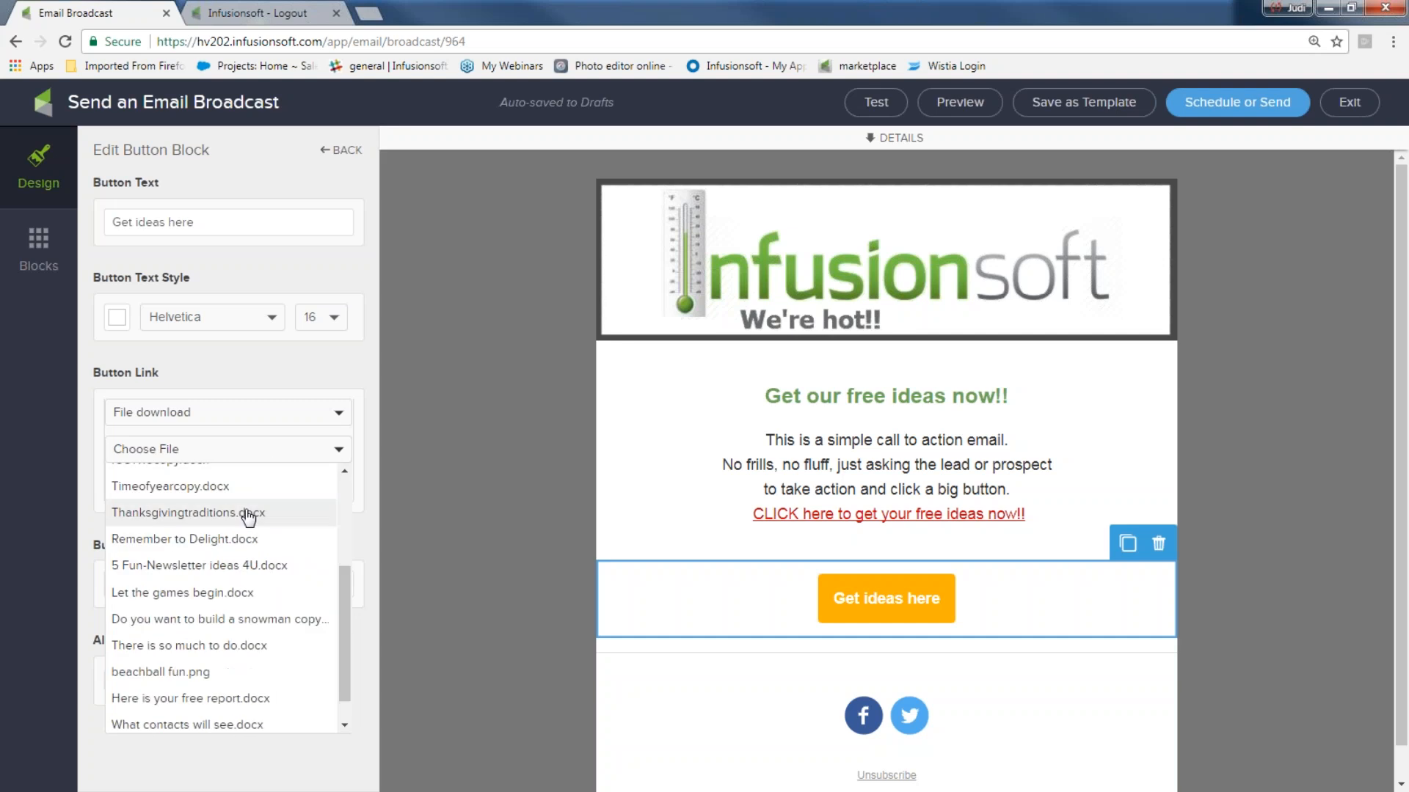
left_click(212, 565)
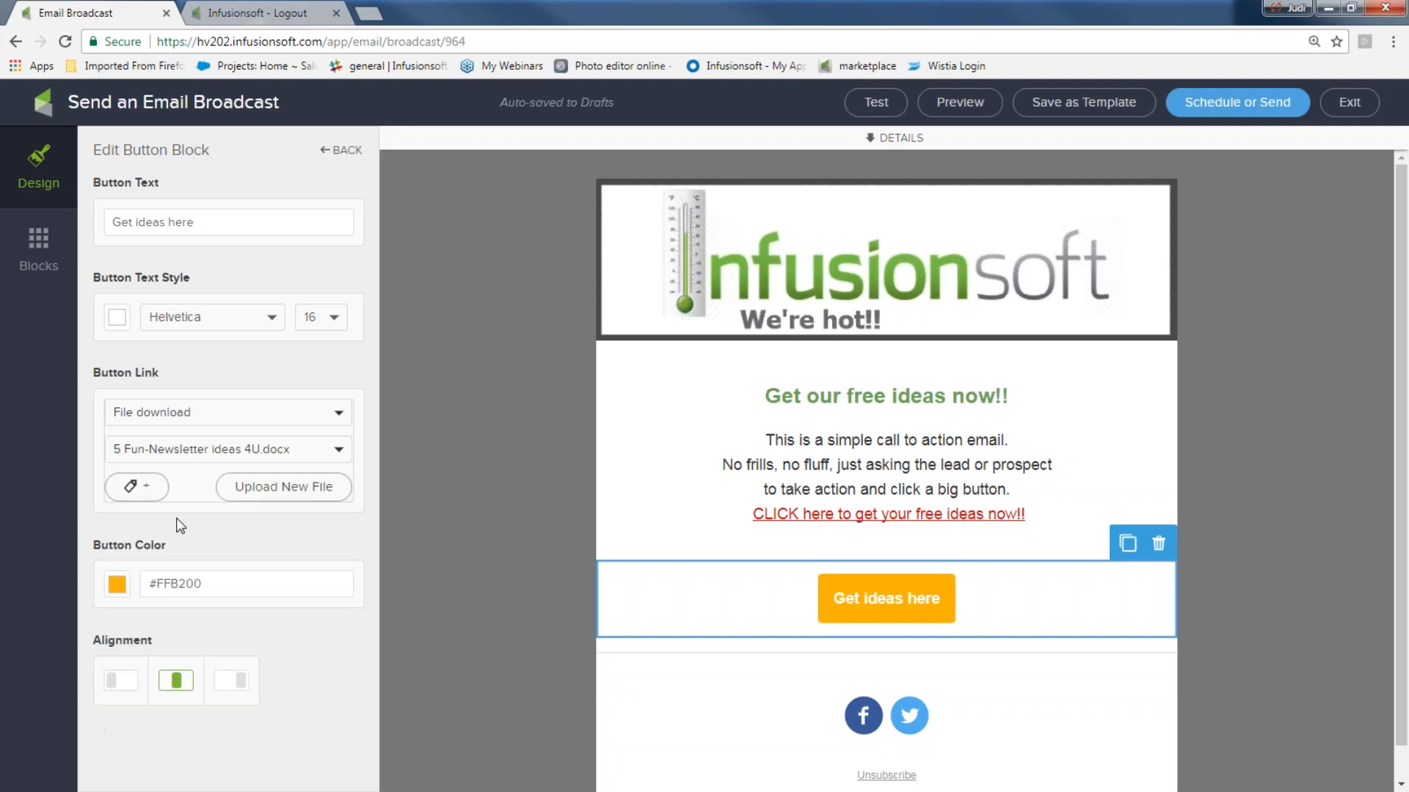
- Tag people who click the button with 'downloaded ideas'
left_click(140, 490)
left_click(156, 500)
type("dow")
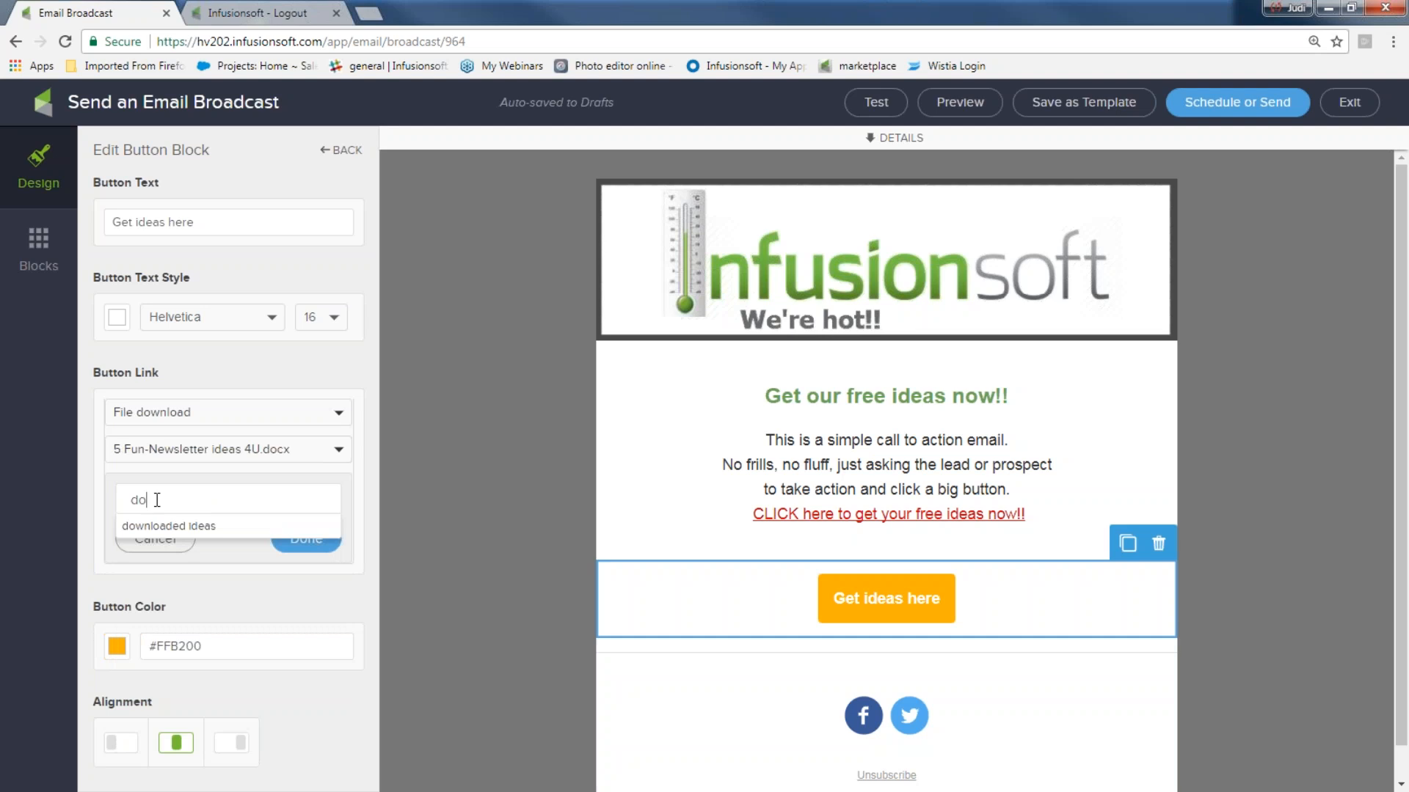
left_click(144, 525)
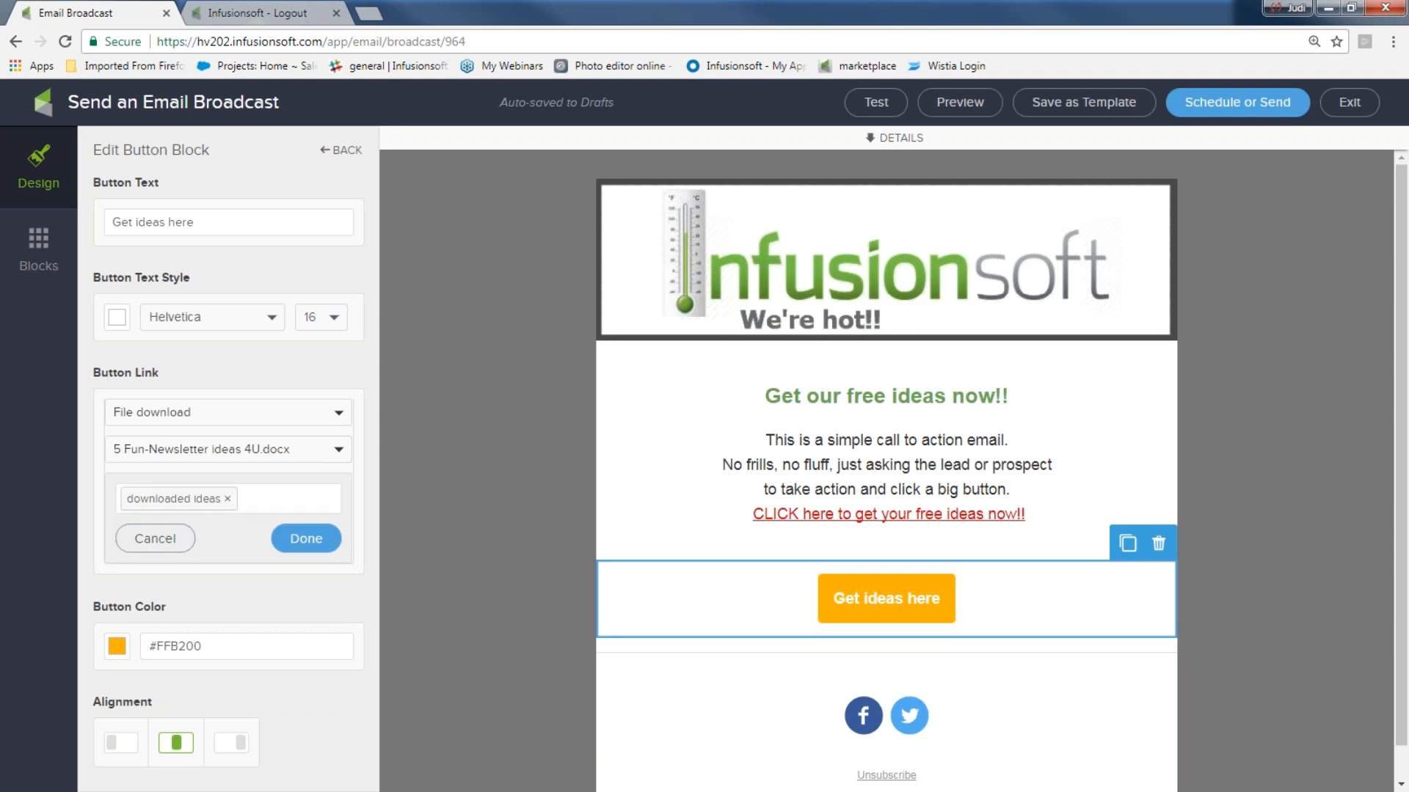
left_click(305, 538)
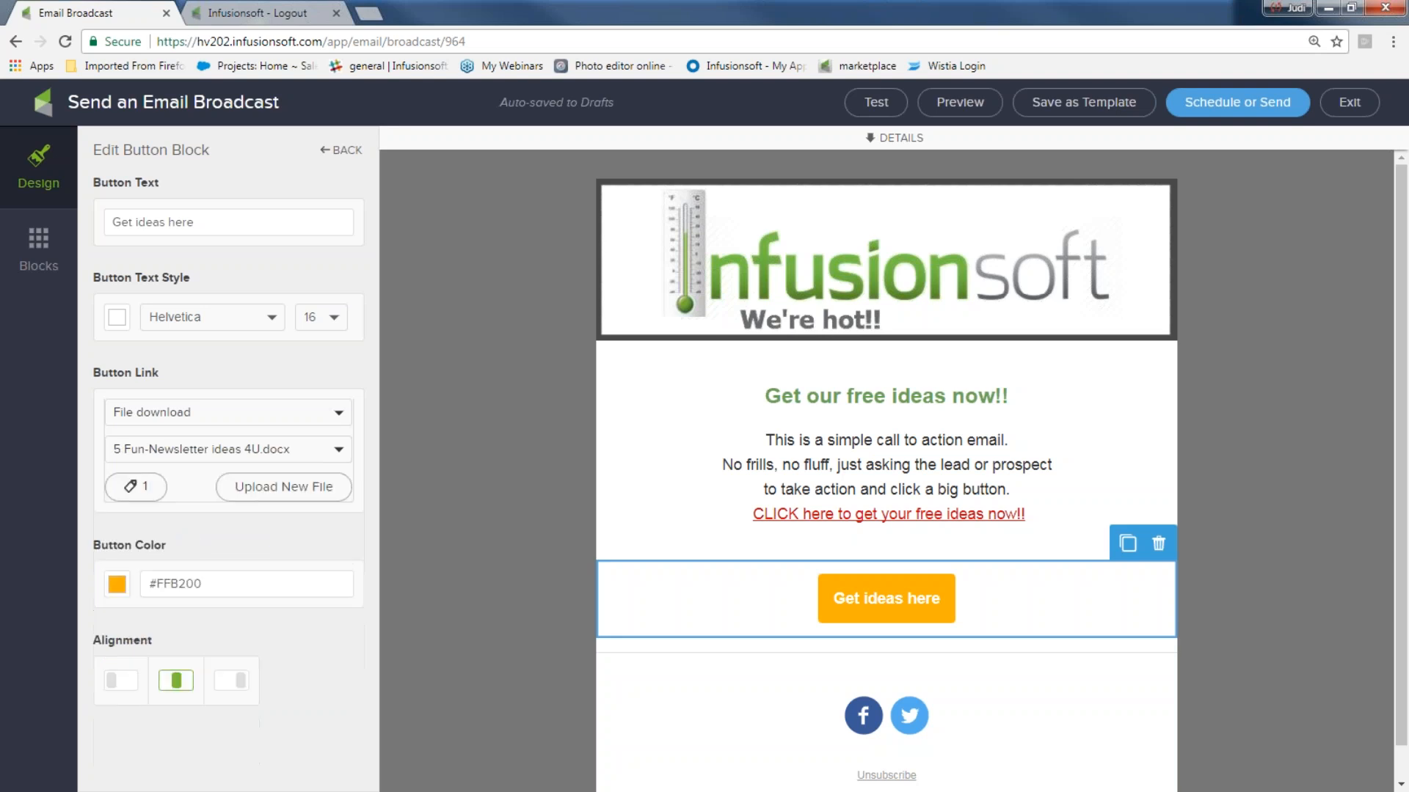
- Change the button colour to dark green (#6BA654)
left_click(115, 587)
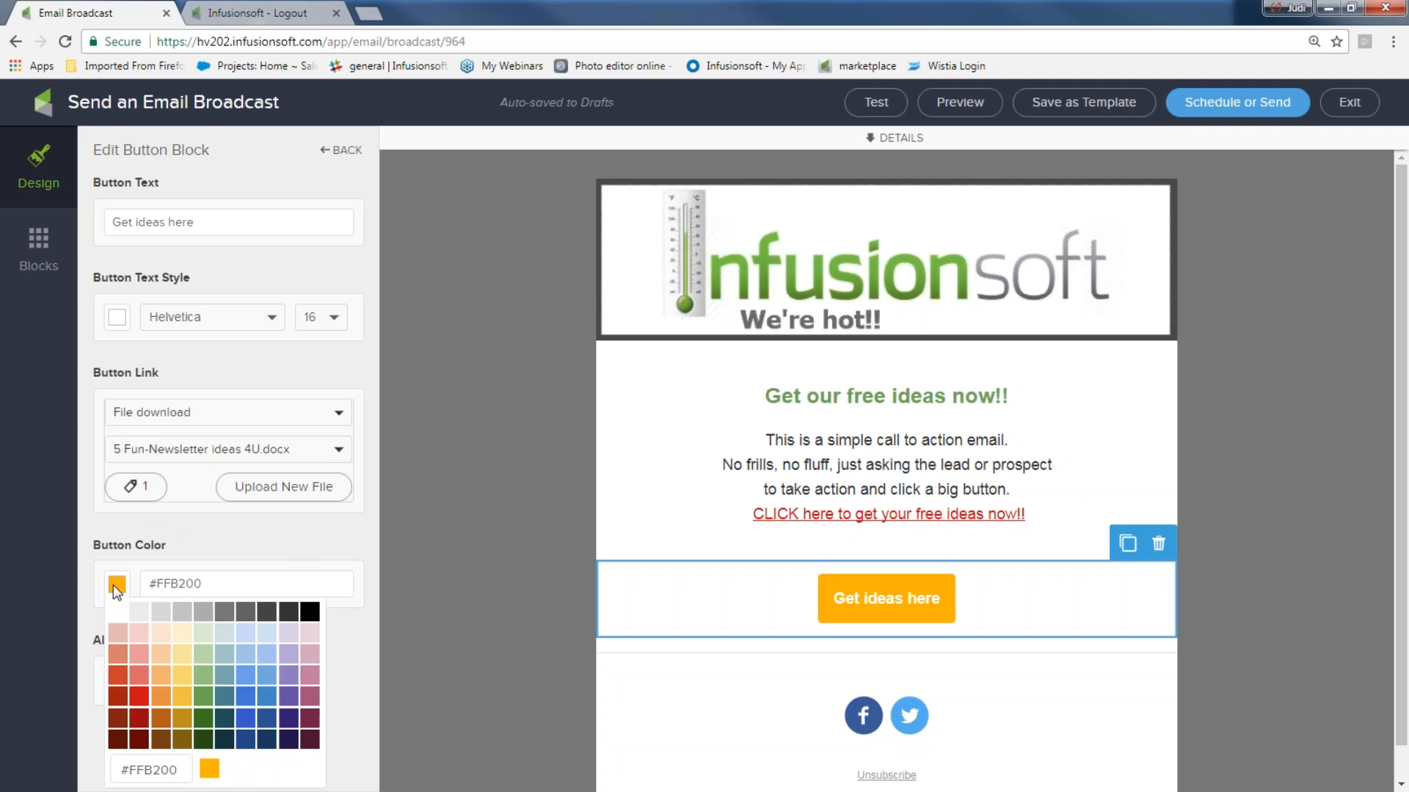
left_click(201, 675)
left_click(205, 695)
left_click(433, 571)
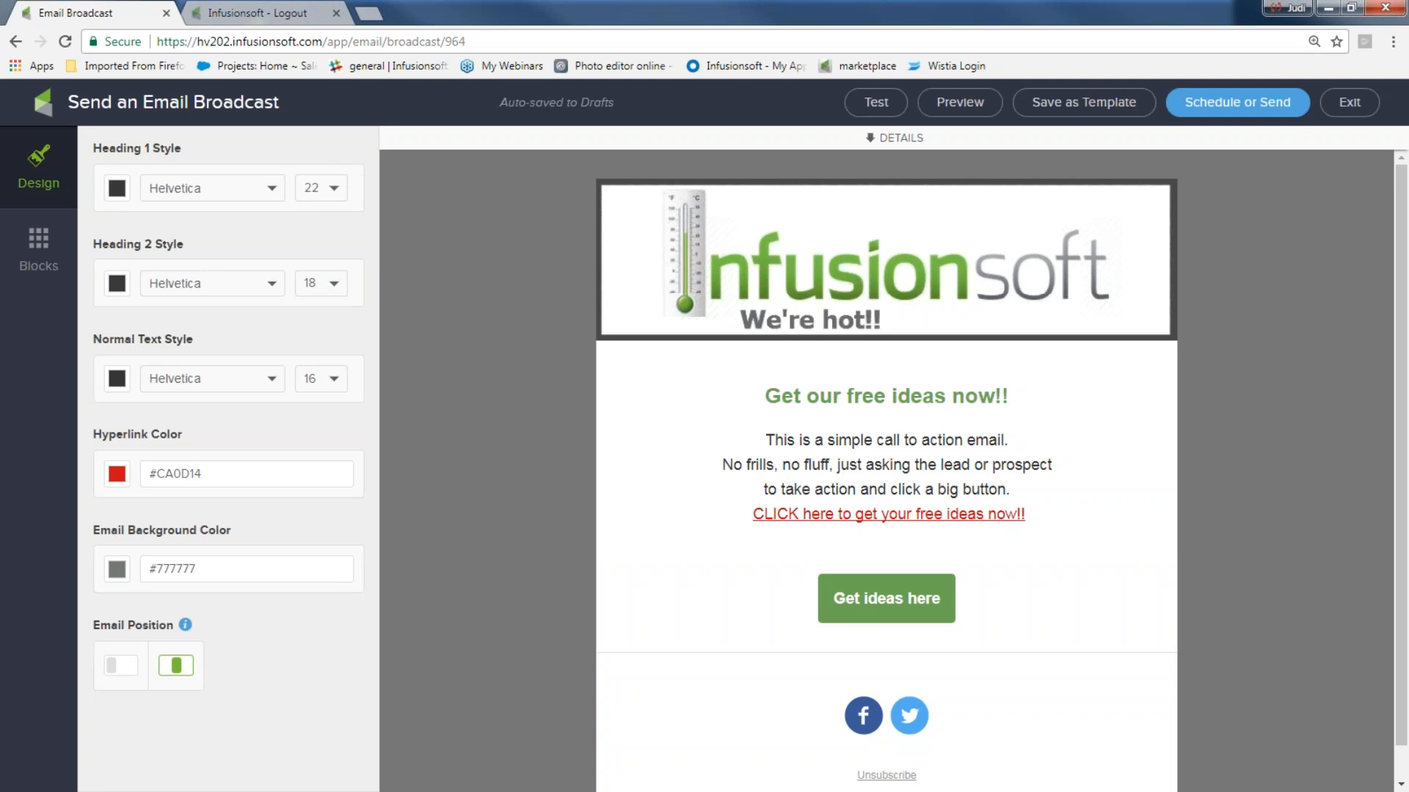
left_click_drag(1026, 514, 741, 526)
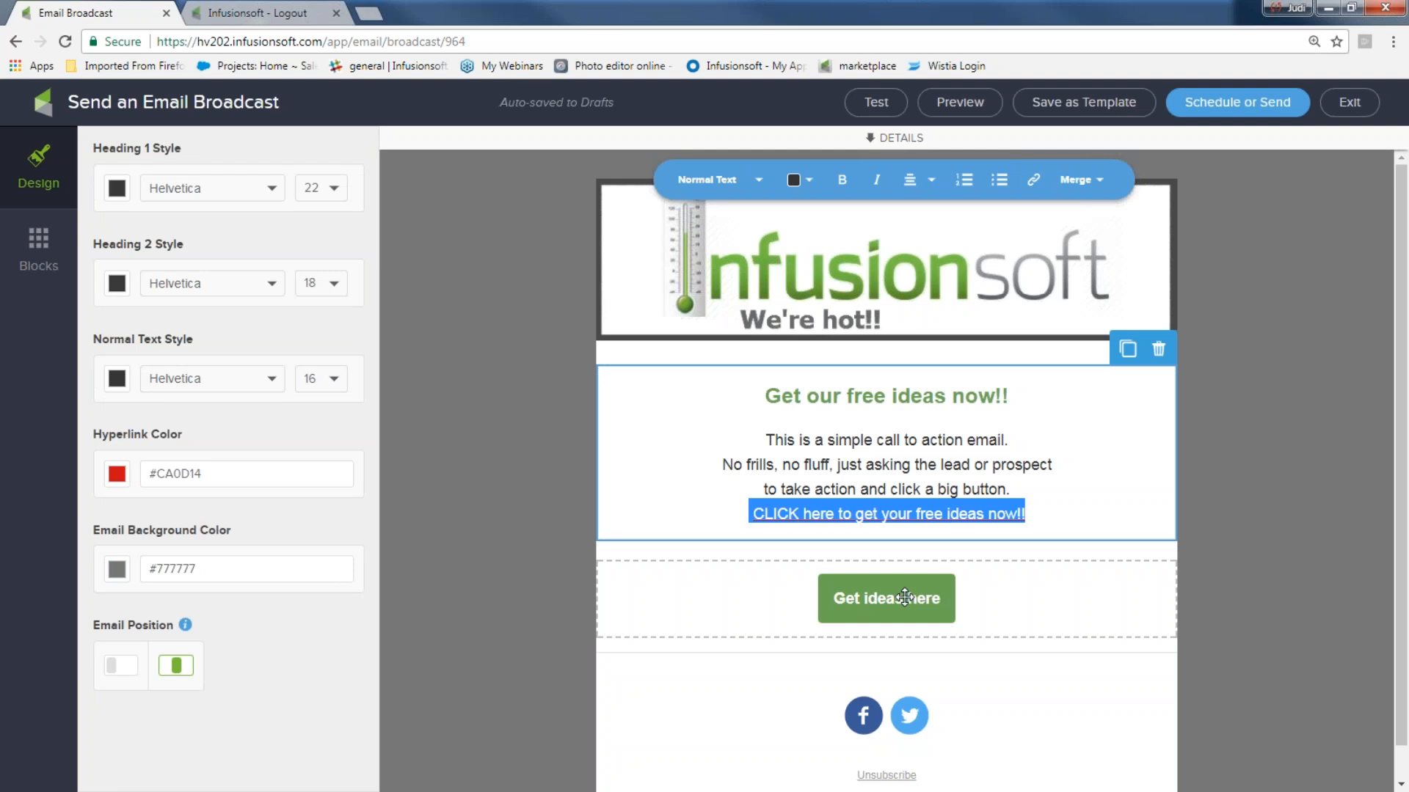
- Narrow the divider under the button, colour it green, and move the social icons below the banner
scroll(905, 598, "down", 1)
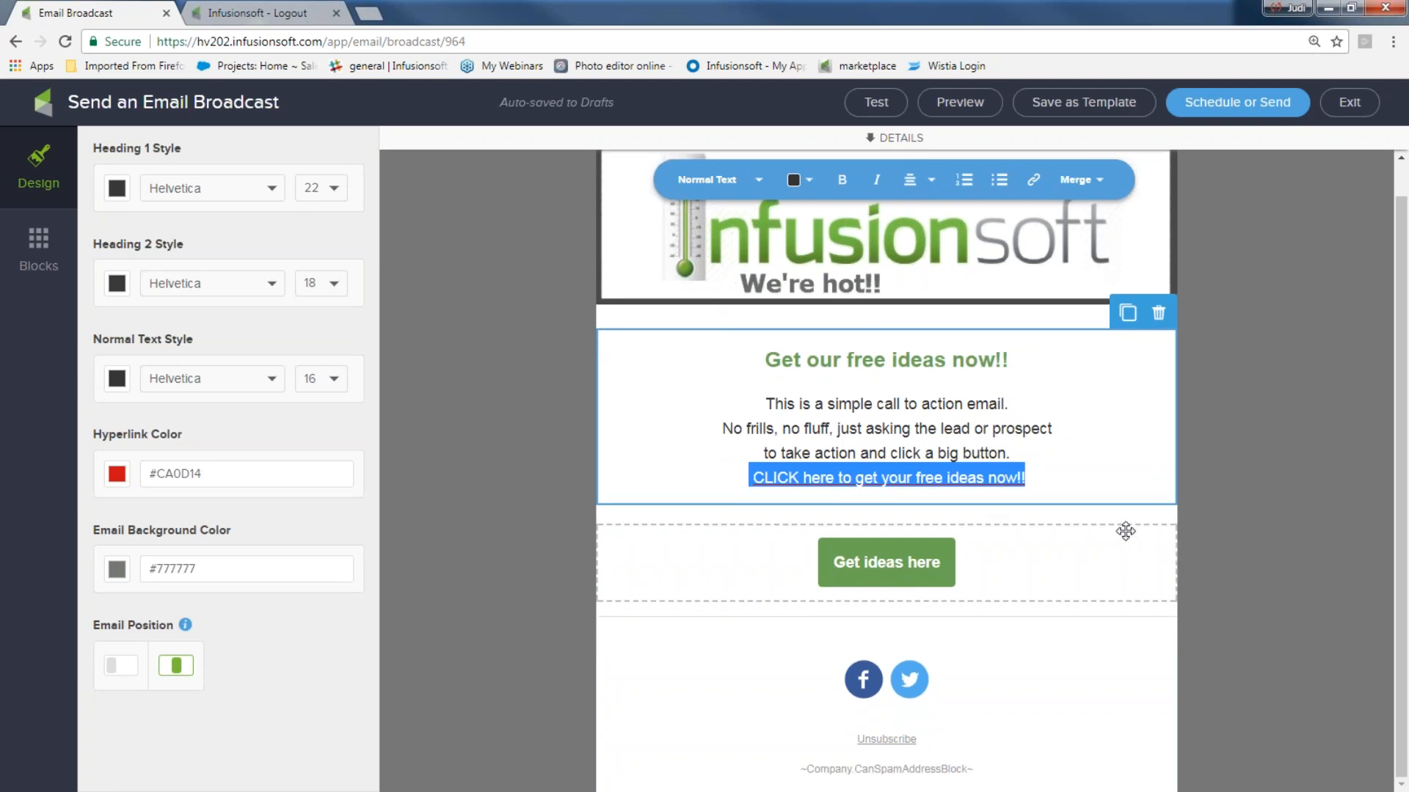
left_click(1131, 621)
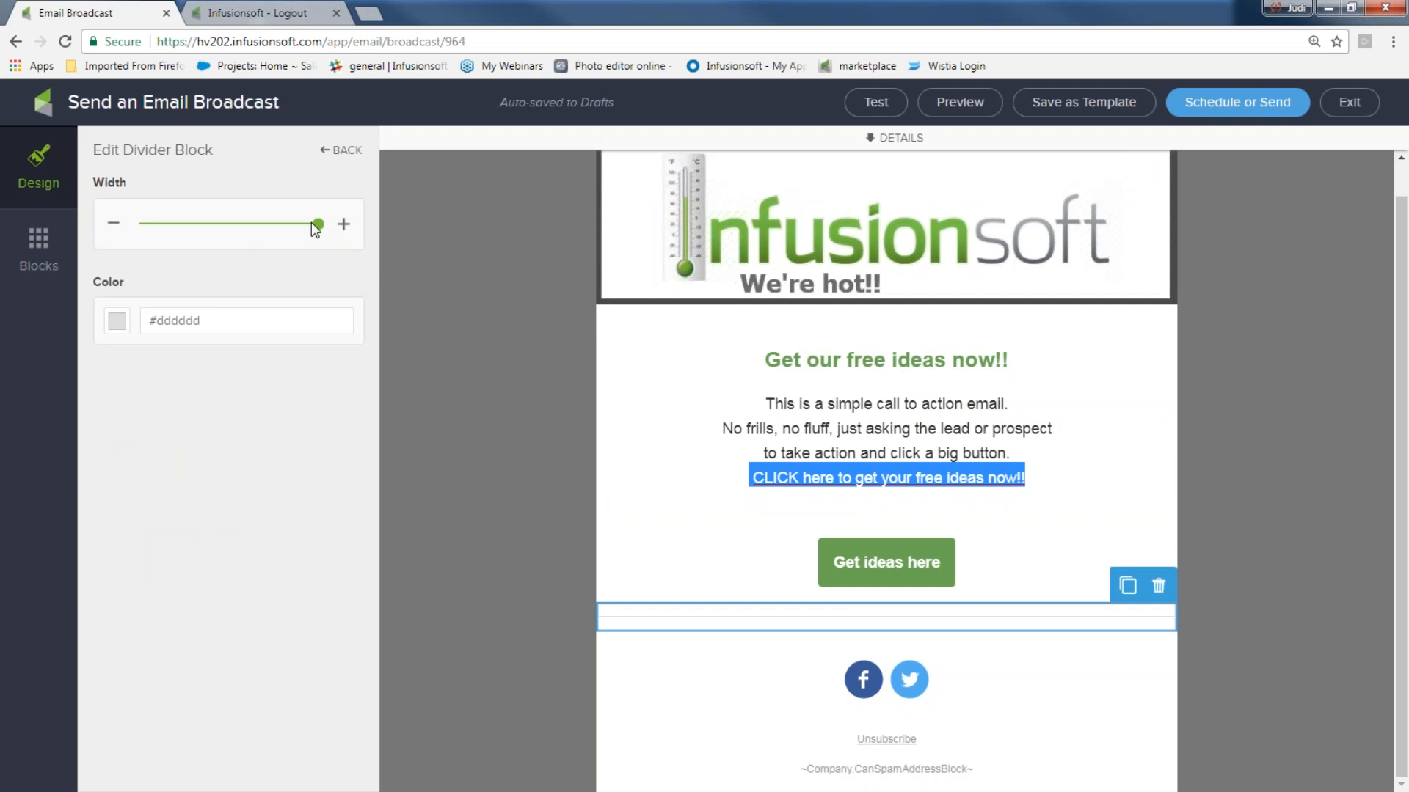
left_click_drag(314, 223, 280, 224)
left_click(111, 324)
left_click(205, 431)
left_click(428, 403)
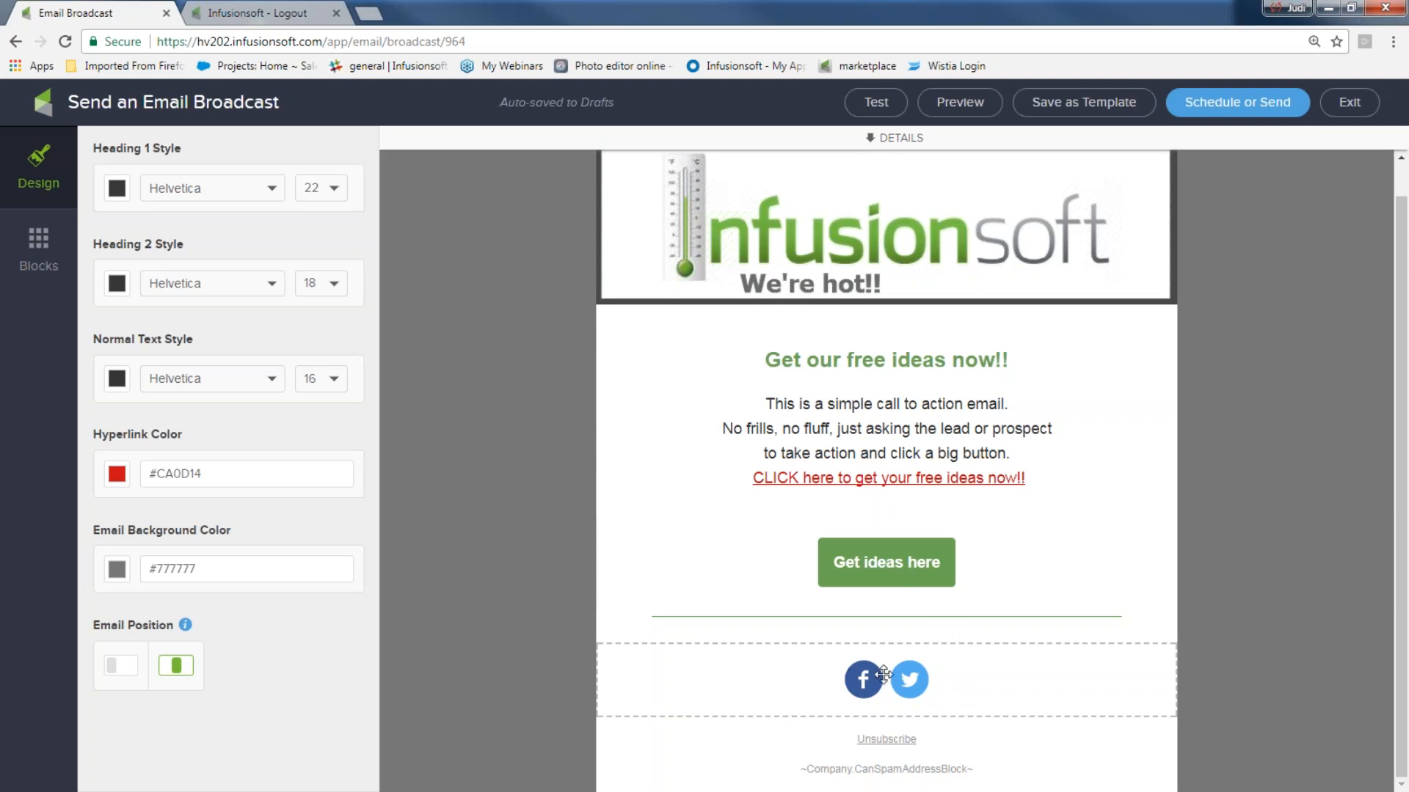
left_click_drag(822, 664, 817, 346)
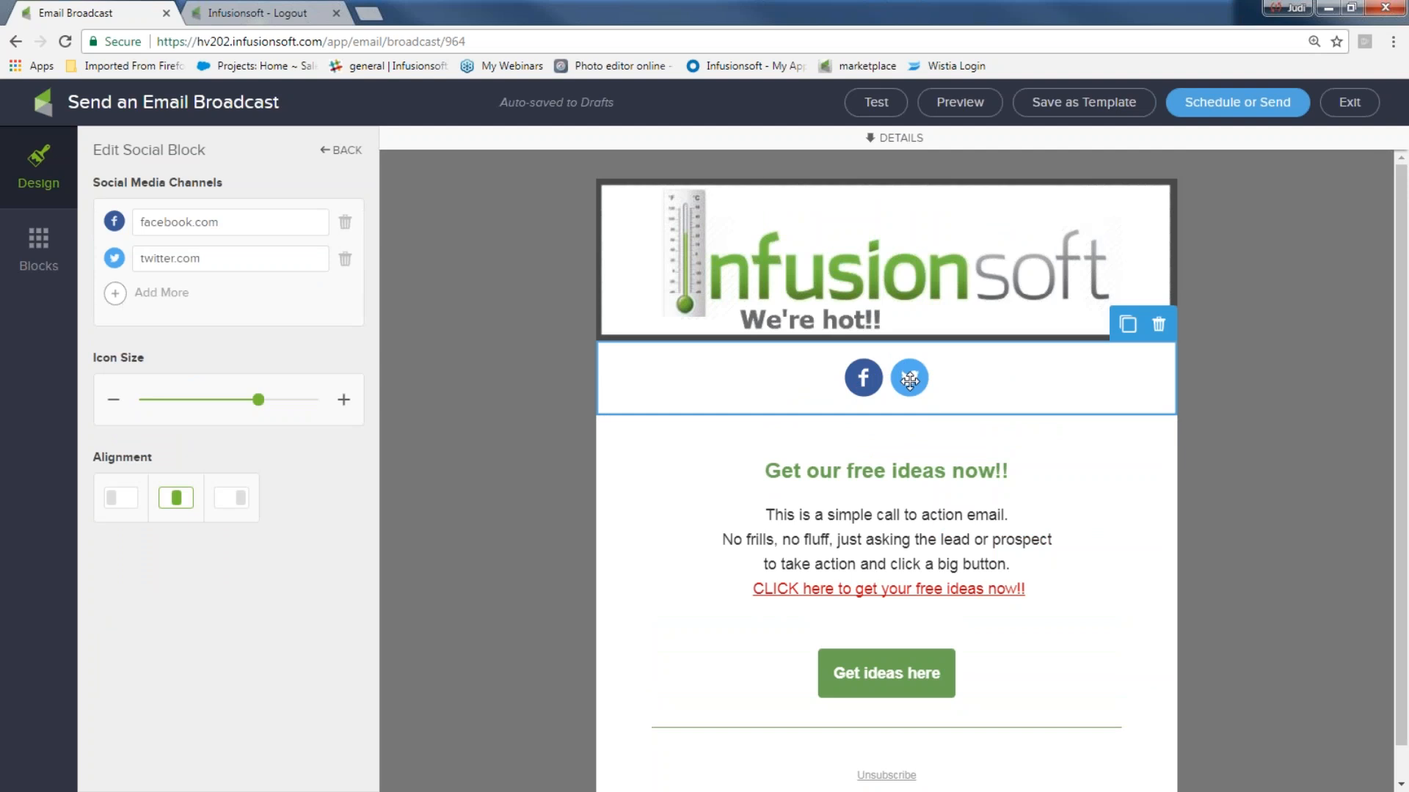
- Delete the Facebook and Twitter social icons block from the email
left_click(1159, 325)
left_click(1151, 357)
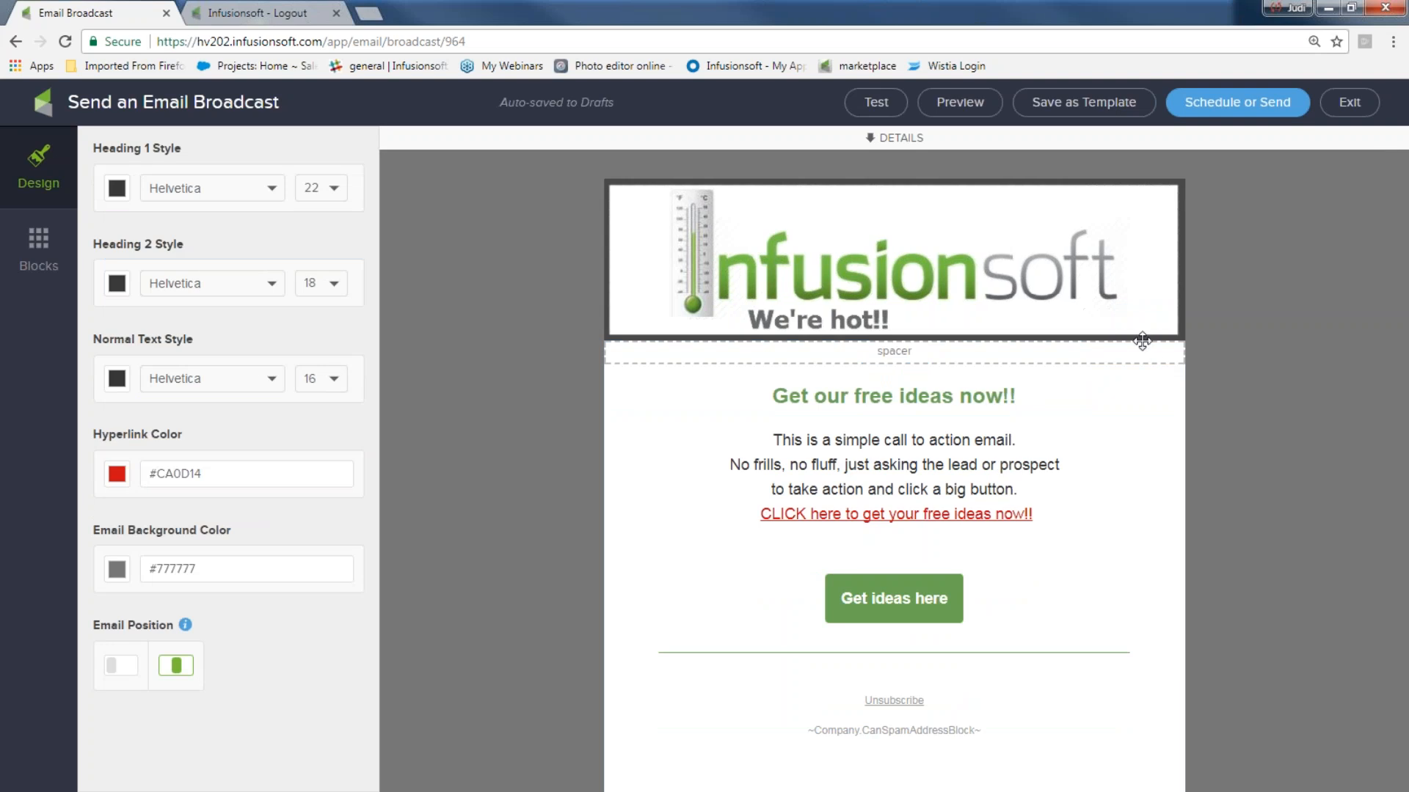
left_click(55, 257)
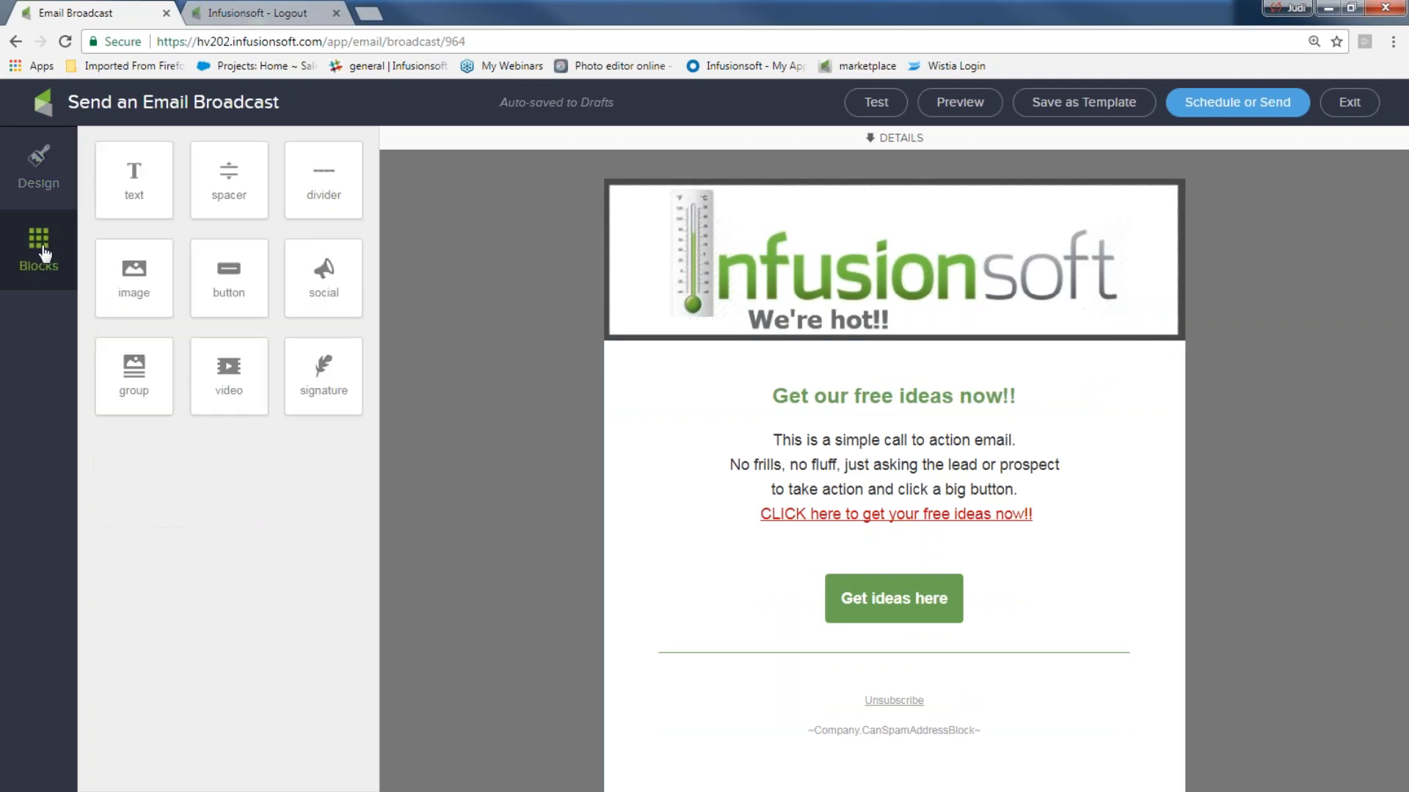
- Add a social block under the banner with Facebook, Twitter, LinkedIn and Pinterest links
left_click_drag(326, 270, 782, 333)
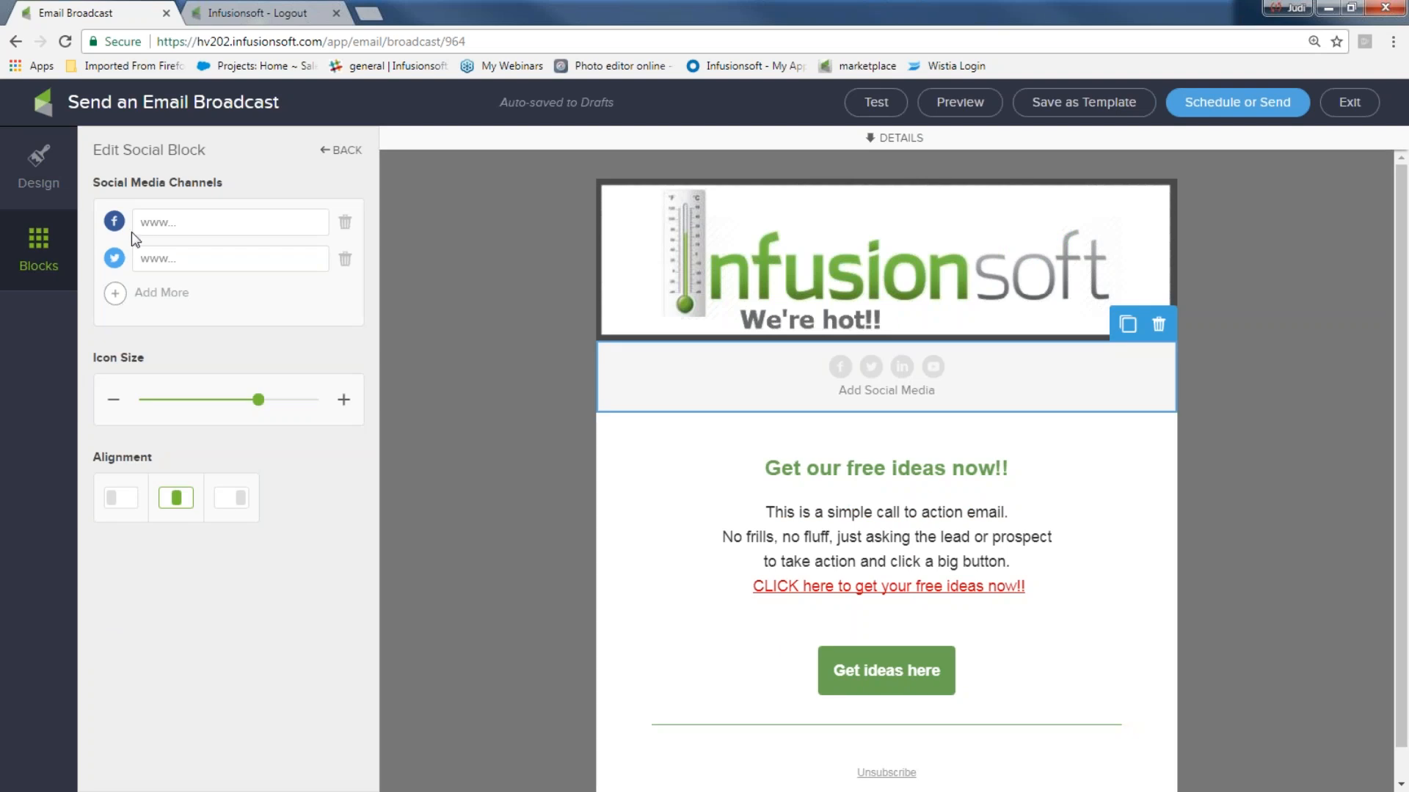
type("ww")
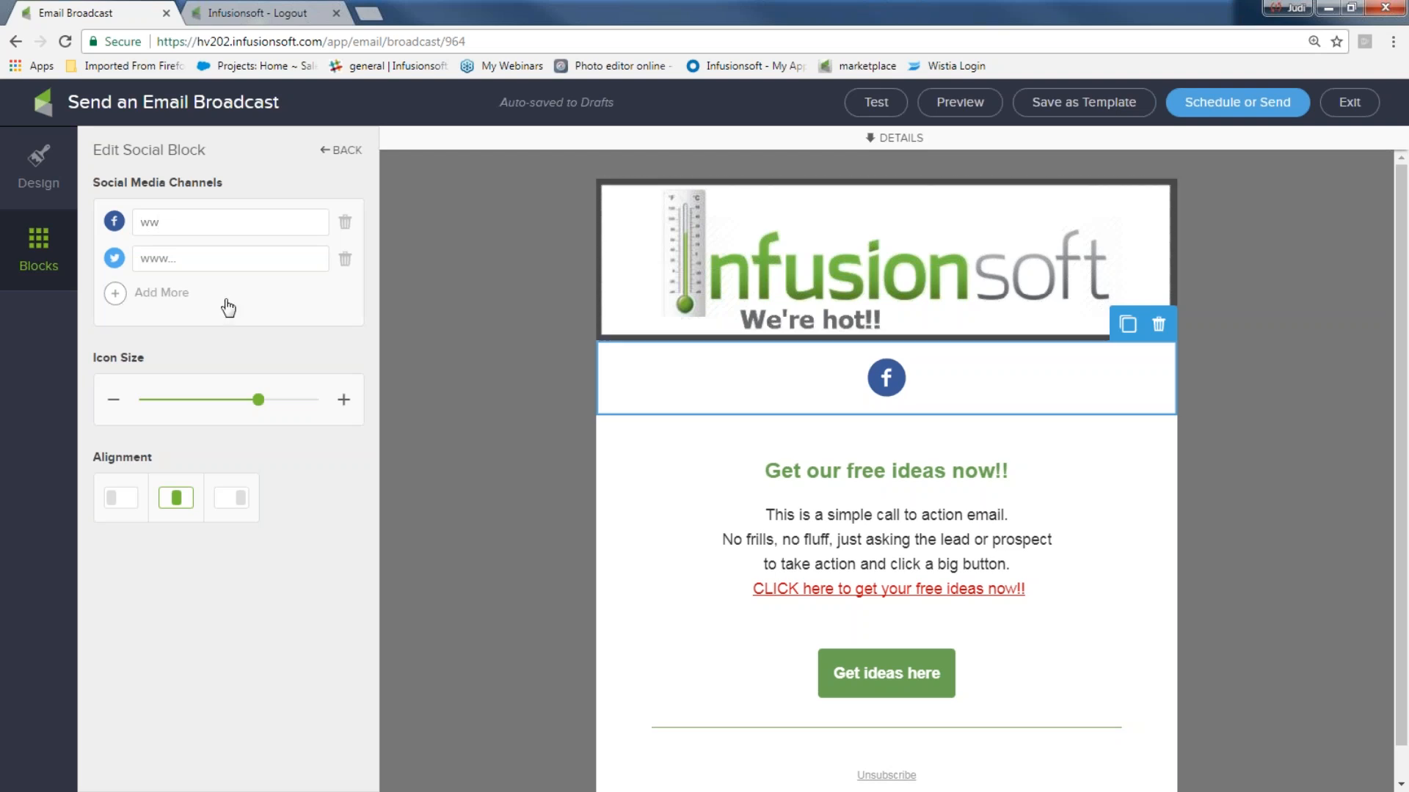
type("ww")
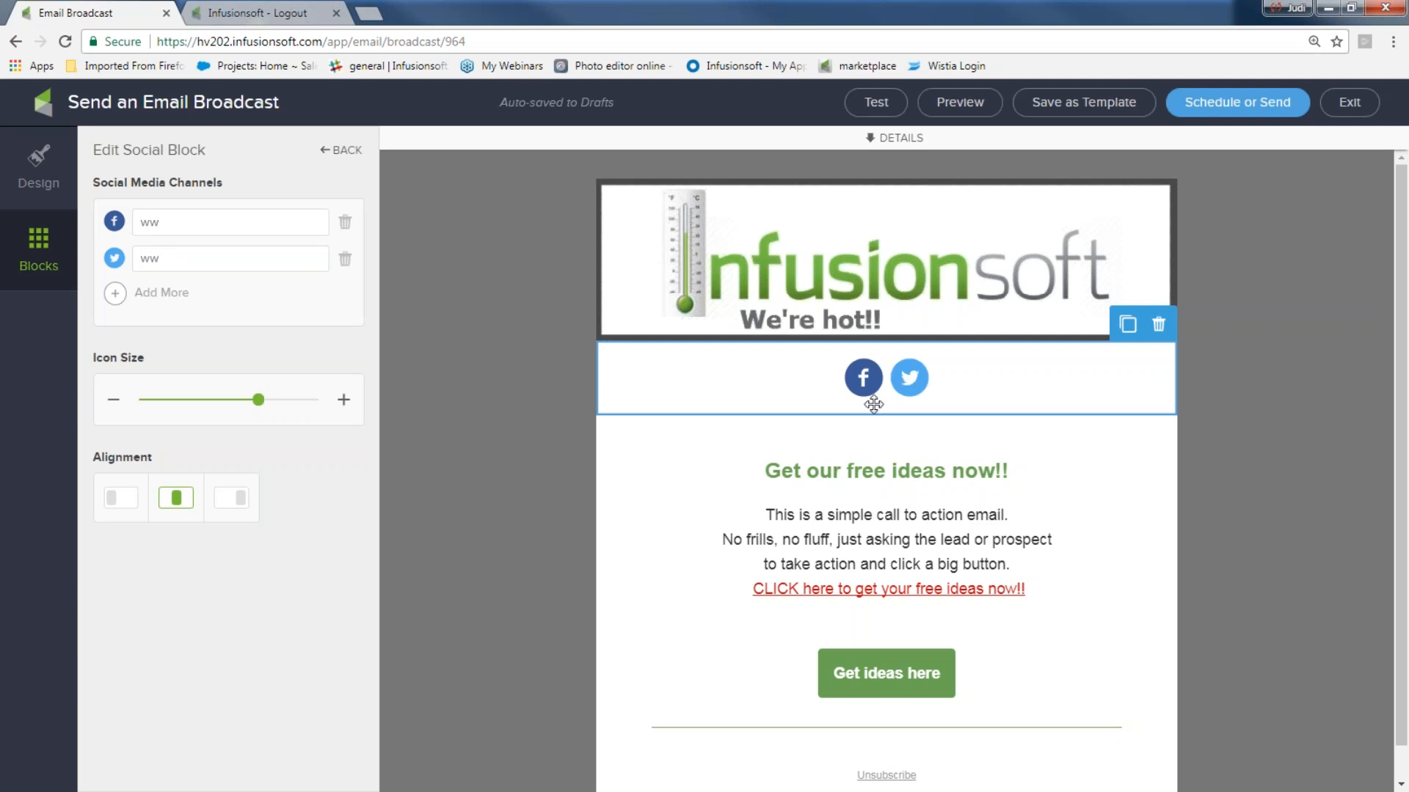
left_click(115, 300)
left_click(142, 293)
type("ww")
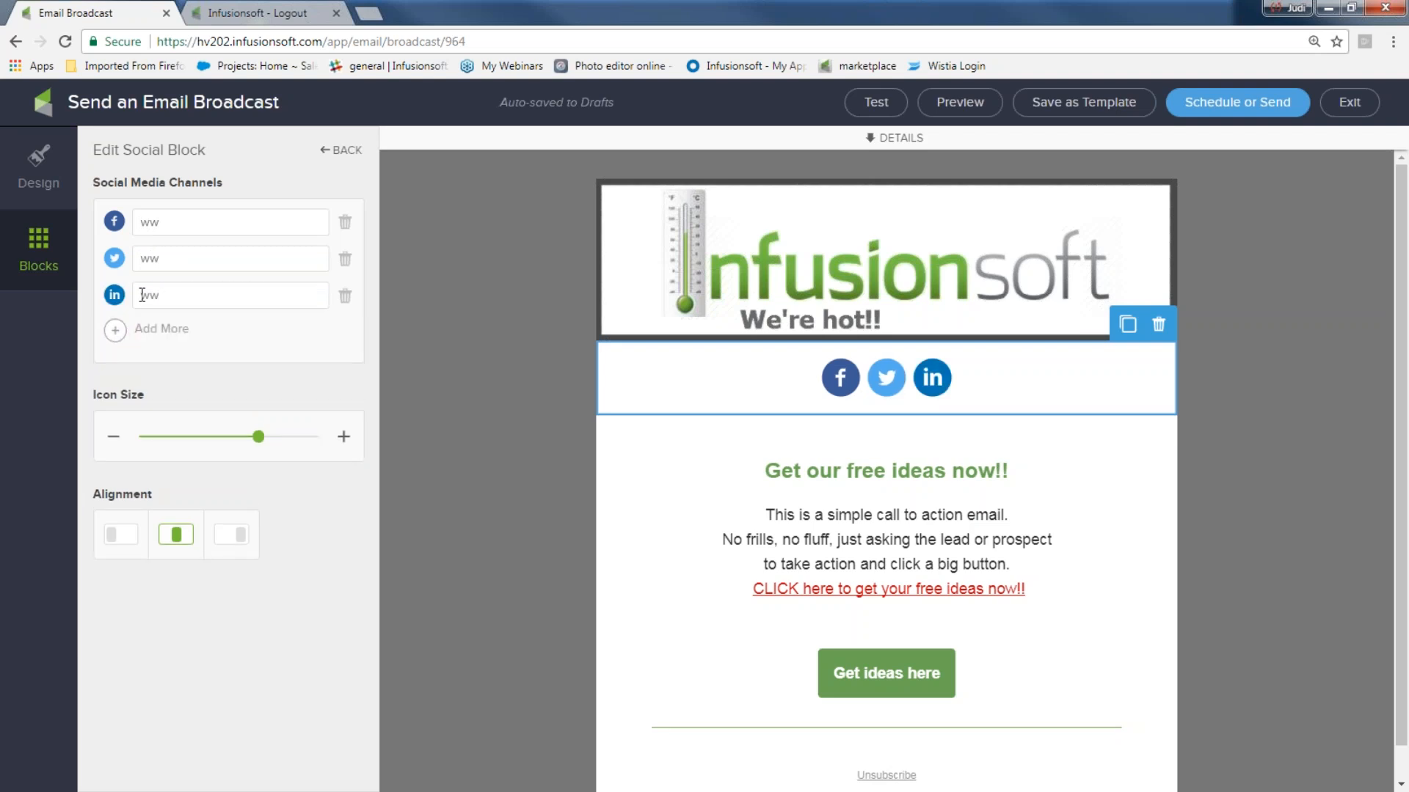
left_click(115, 331)
left_click(198, 331)
left_click(184, 332)
type("ww")
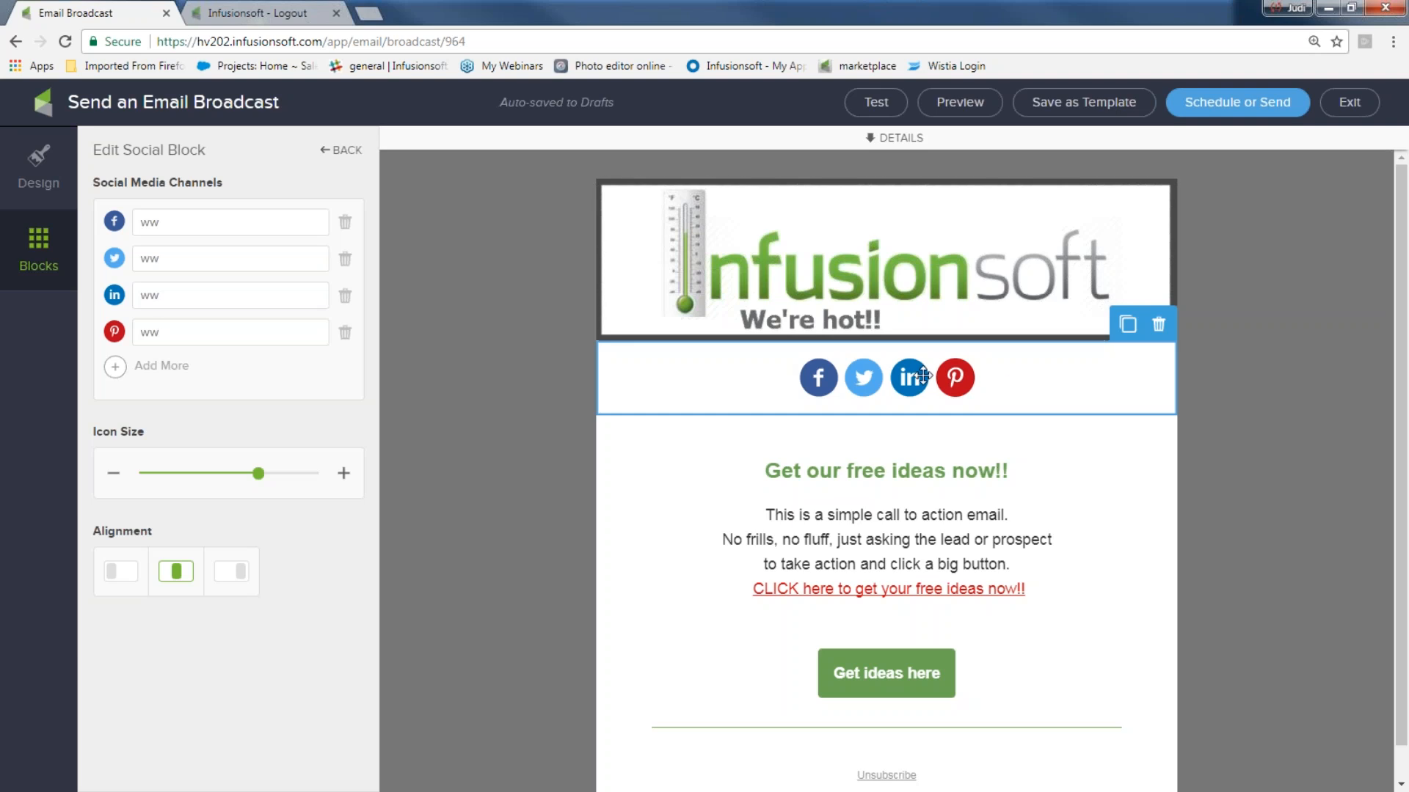
left_click(252, 330)
- Set the social icons to size 42 and centre them in the block
left_click_drag(236, 474, 191, 473)
left_click(119, 574)
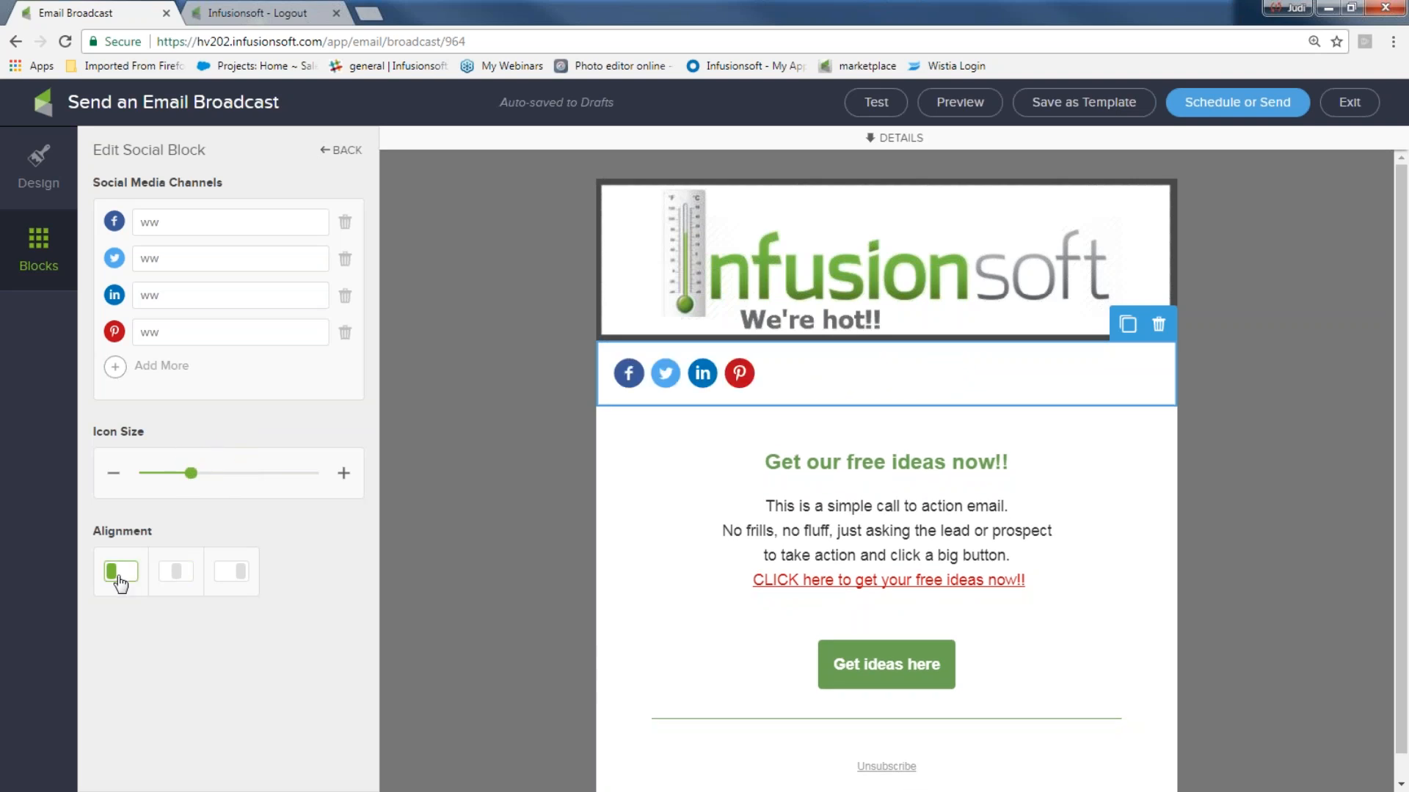
left_click_drag(189, 473, 273, 471)
left_click(177, 571)
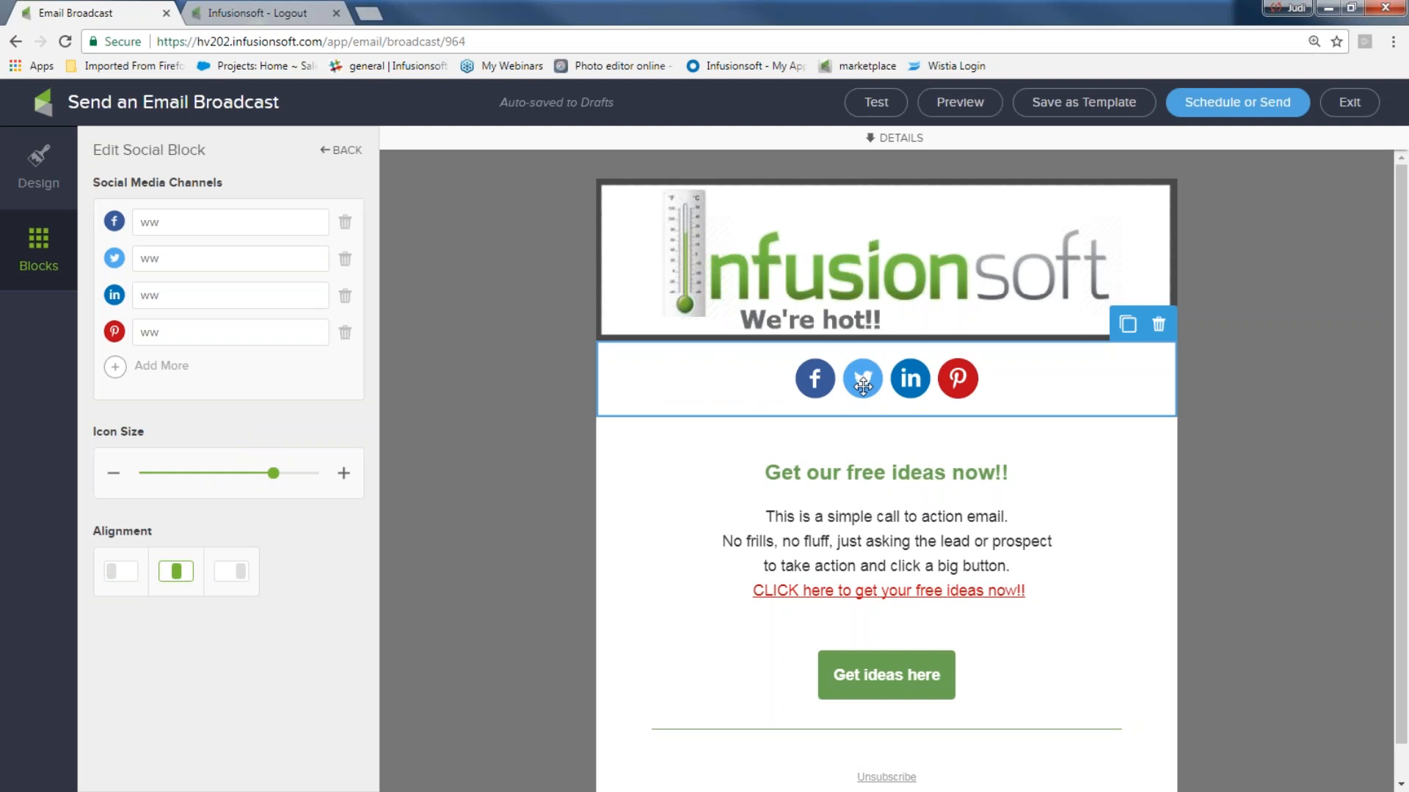
scroll(807, 404, "down", 1)
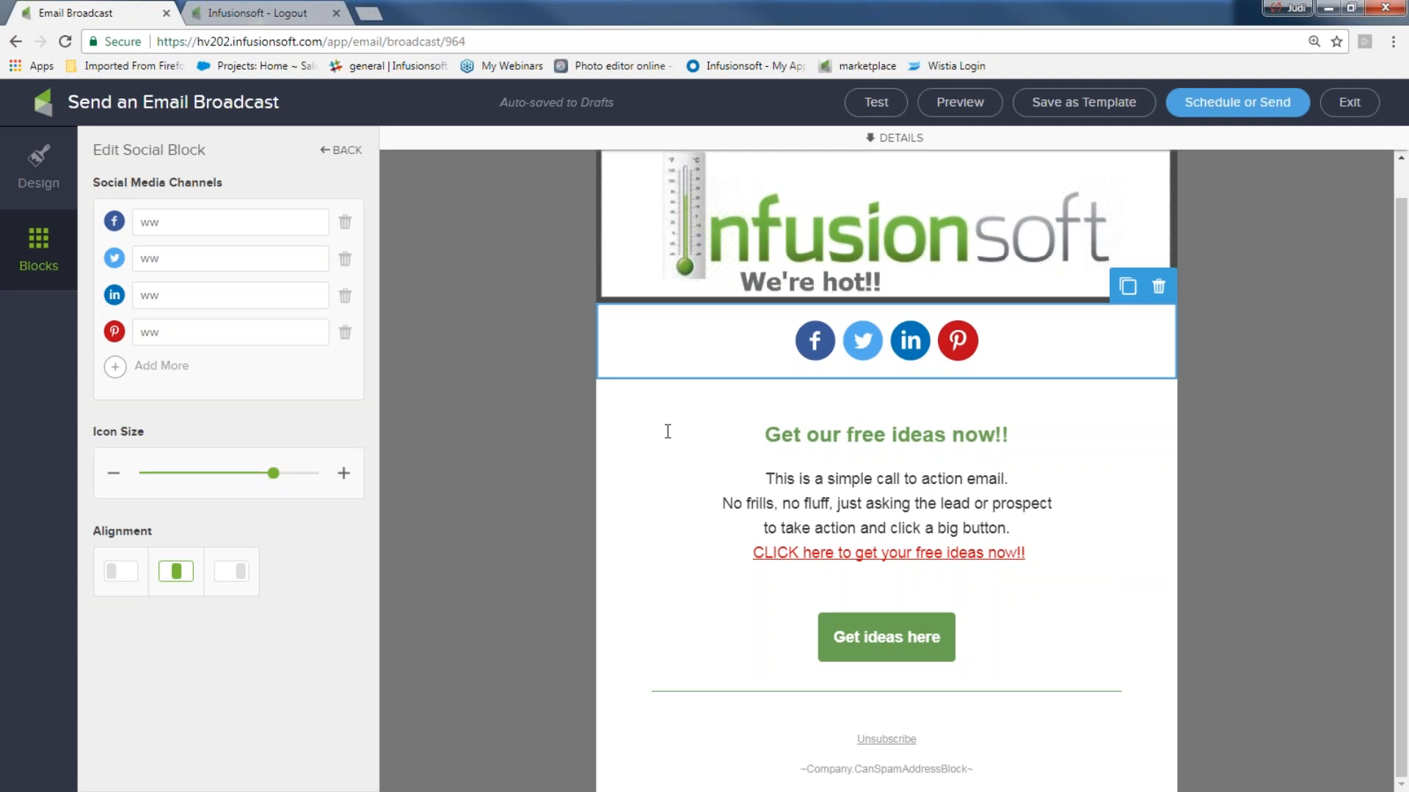
left_click(38, 248)
- Add text and divider blocks below the button, move the green divider above it, add another text block
left_click_drag(134, 176, 983, 777)
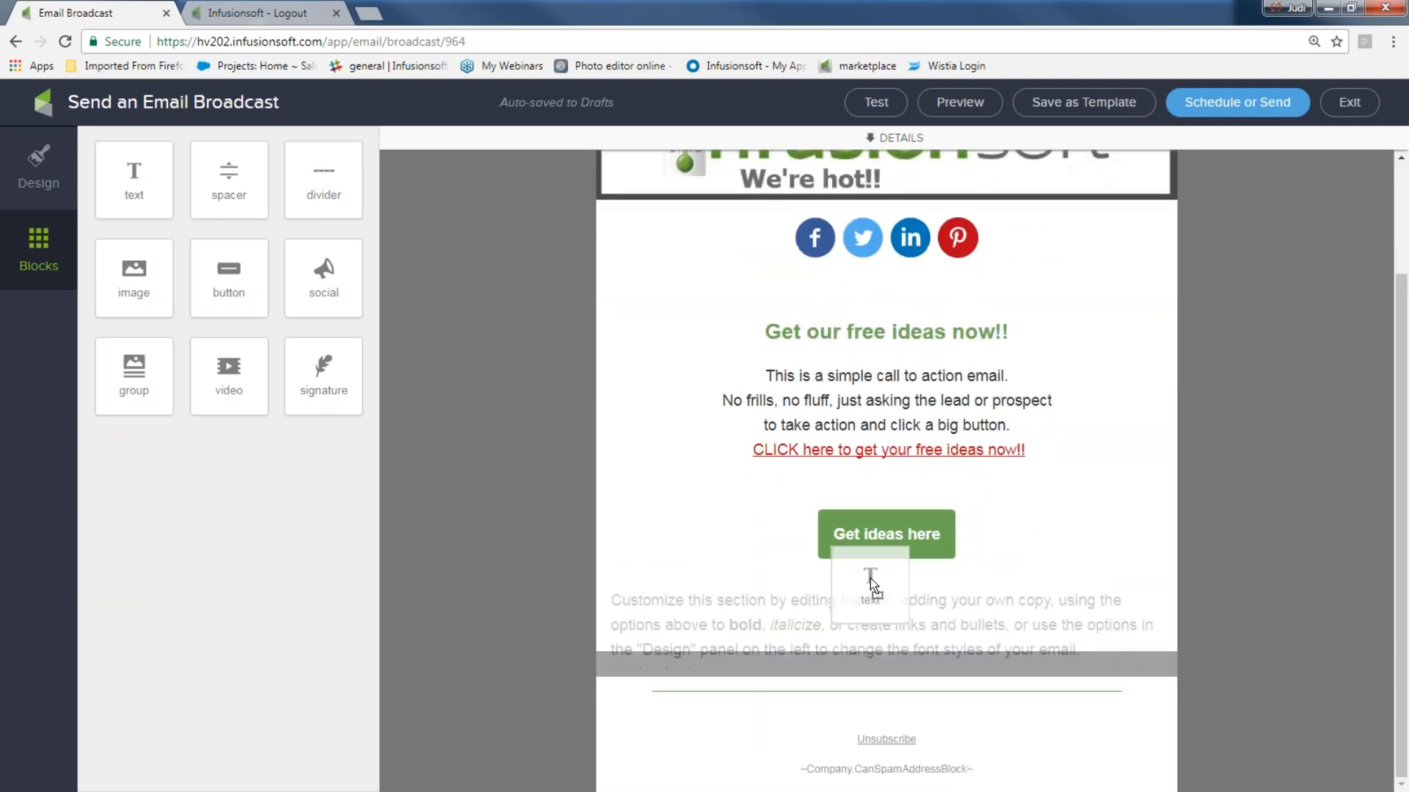
left_click_drag(299, 190, 806, 719)
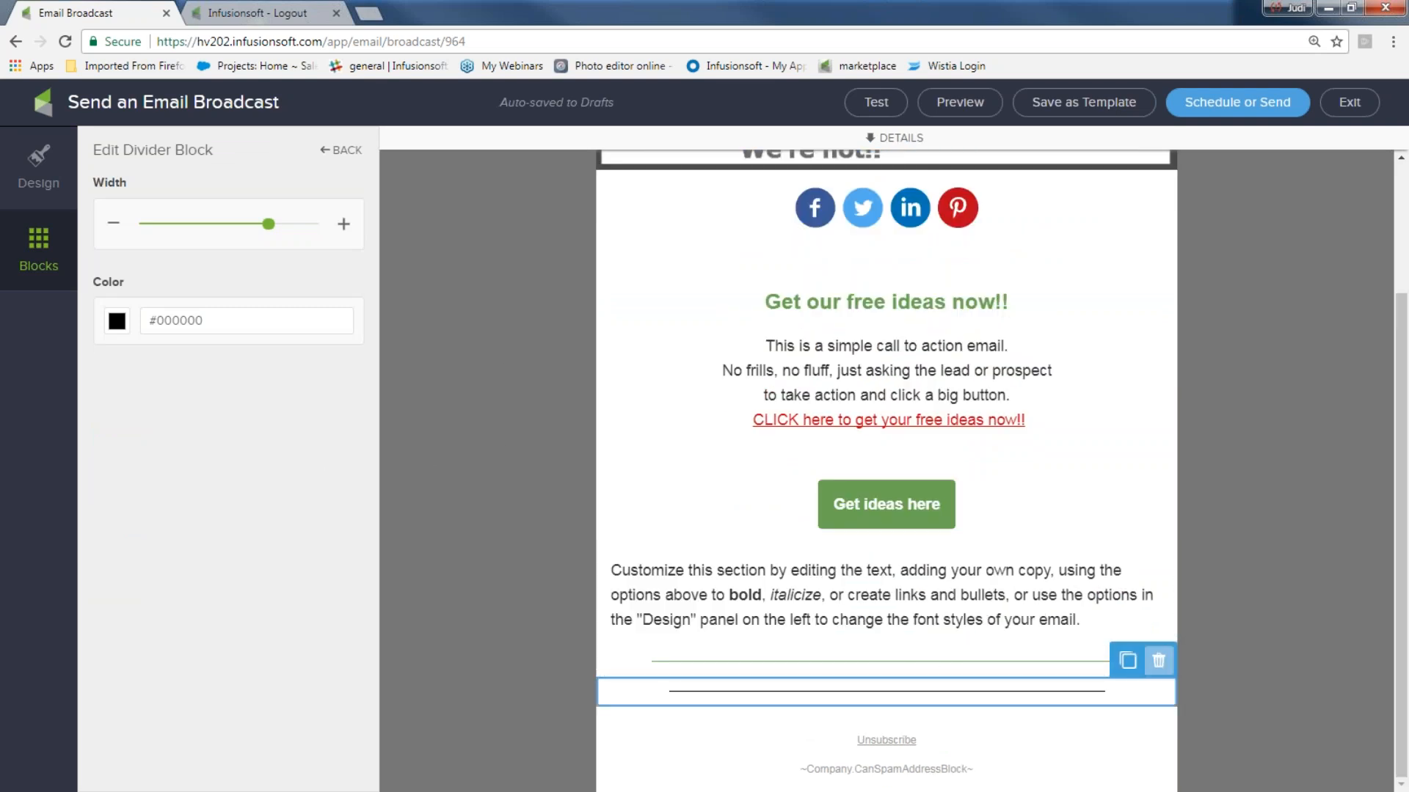
left_click_drag(1081, 657, 1011, 502)
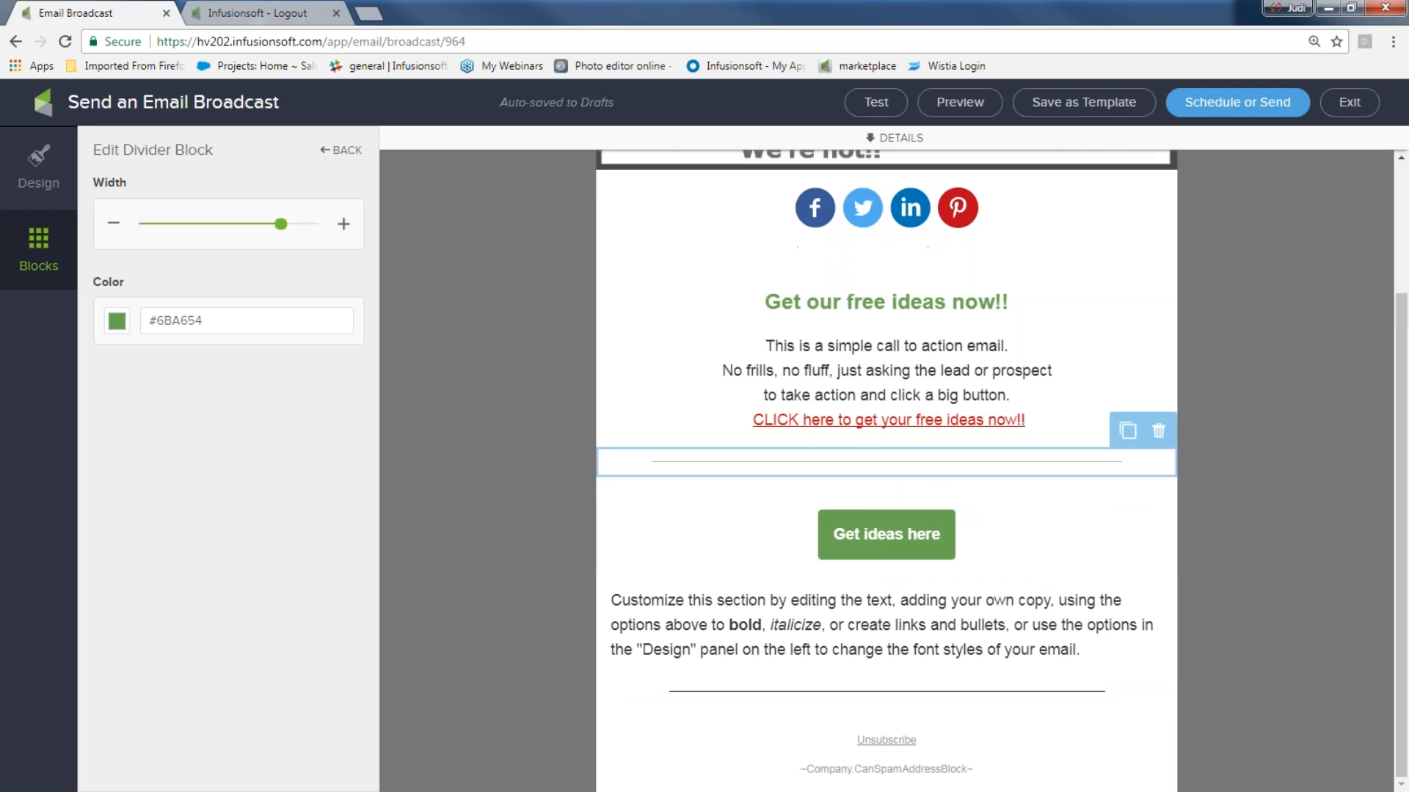
left_click(37, 253)
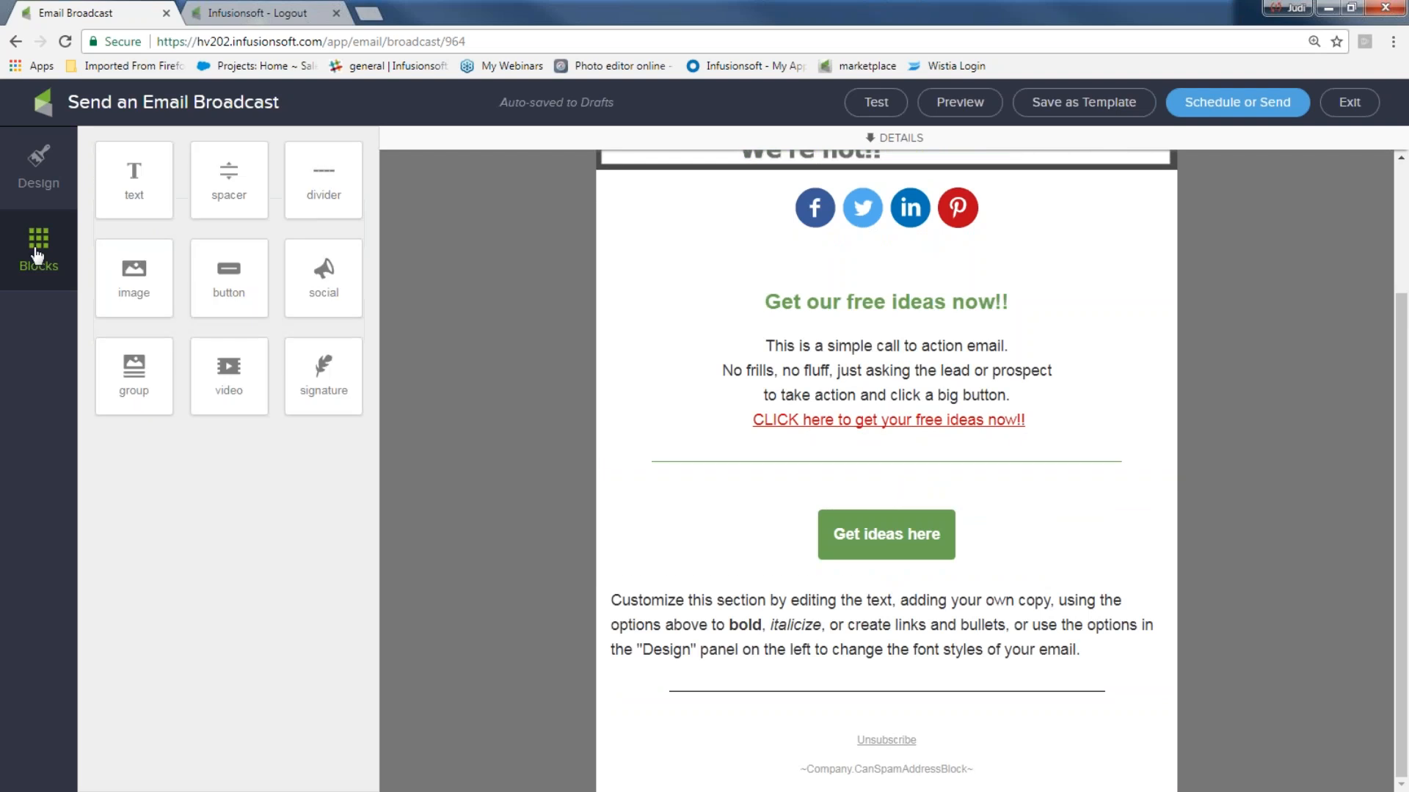
left_click_drag(134, 183, 761, 719)
- Insert an empty image block below the last divider and preview the desktop and mobile layouts
left_click(456, 245)
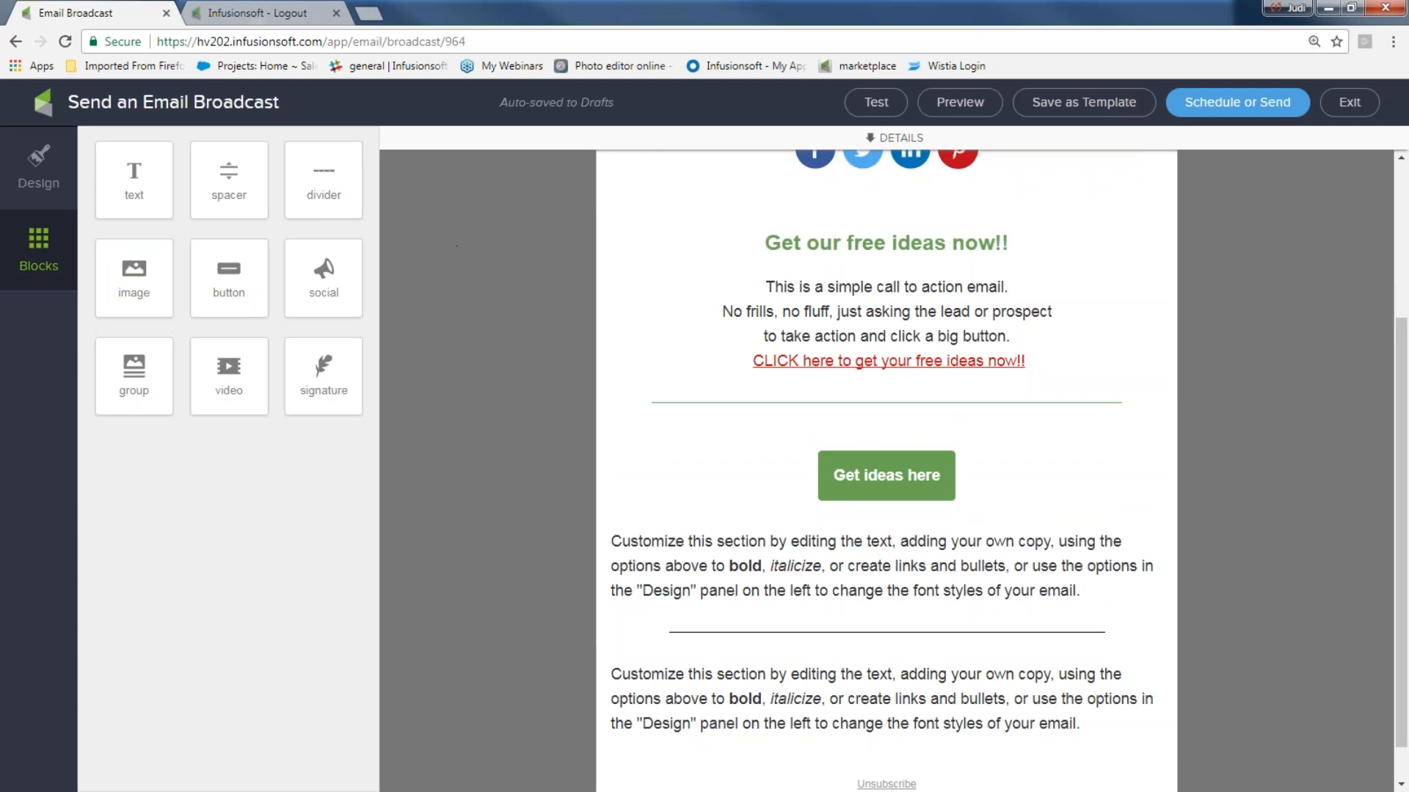
left_click_drag(121, 270, 792, 719)
left_click(1325, 541)
scroll(1291, 521, "up", 3)
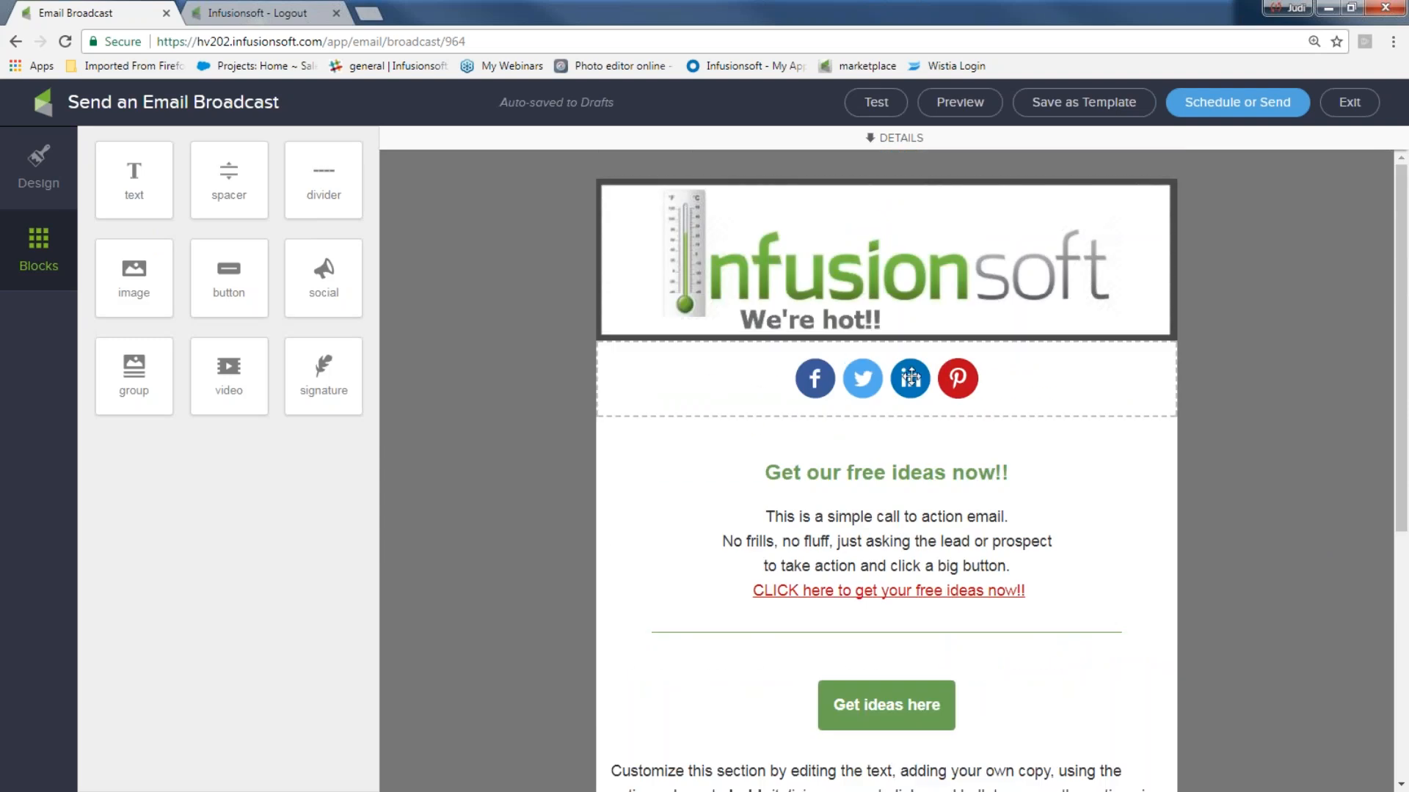
scroll(910, 378, "down", 6)
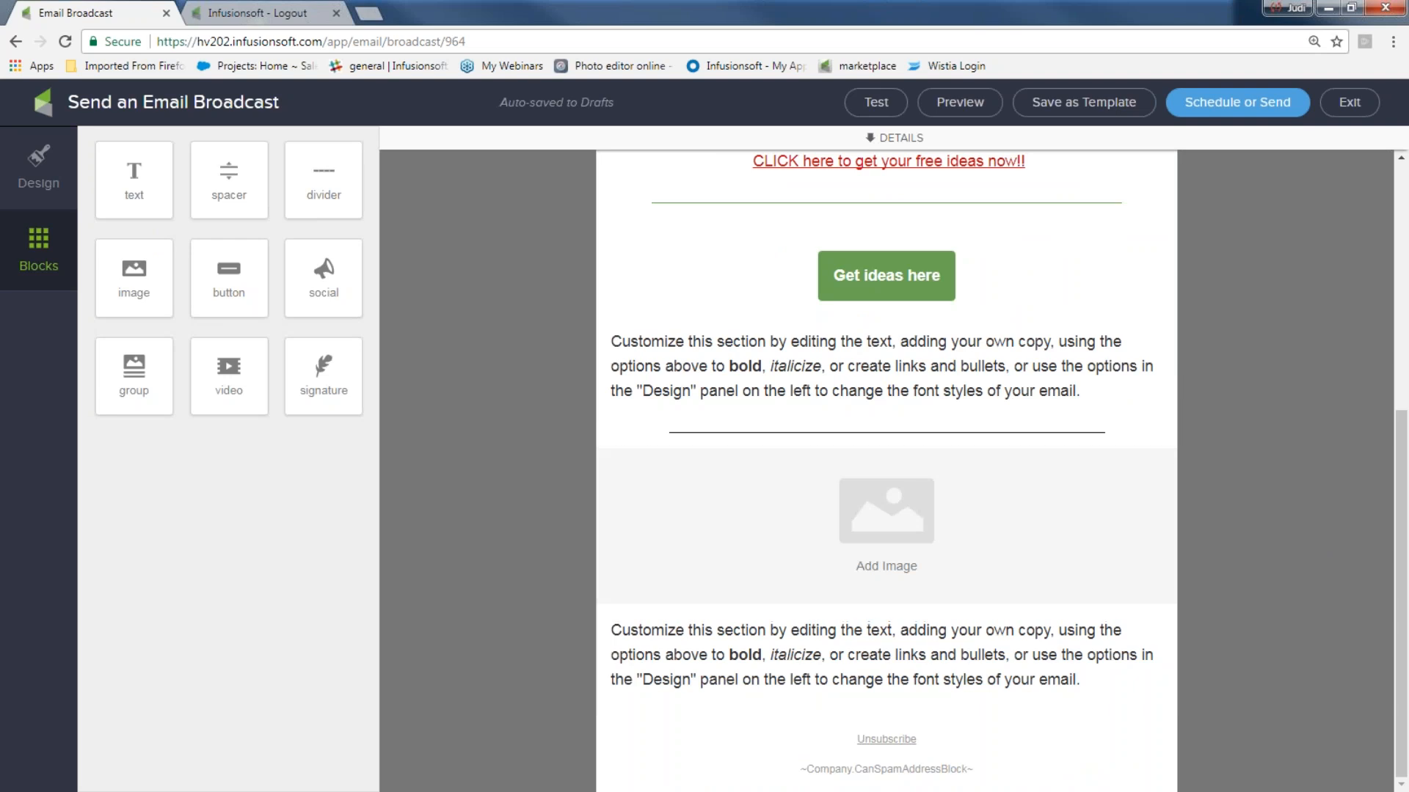
left_click(951, 105)
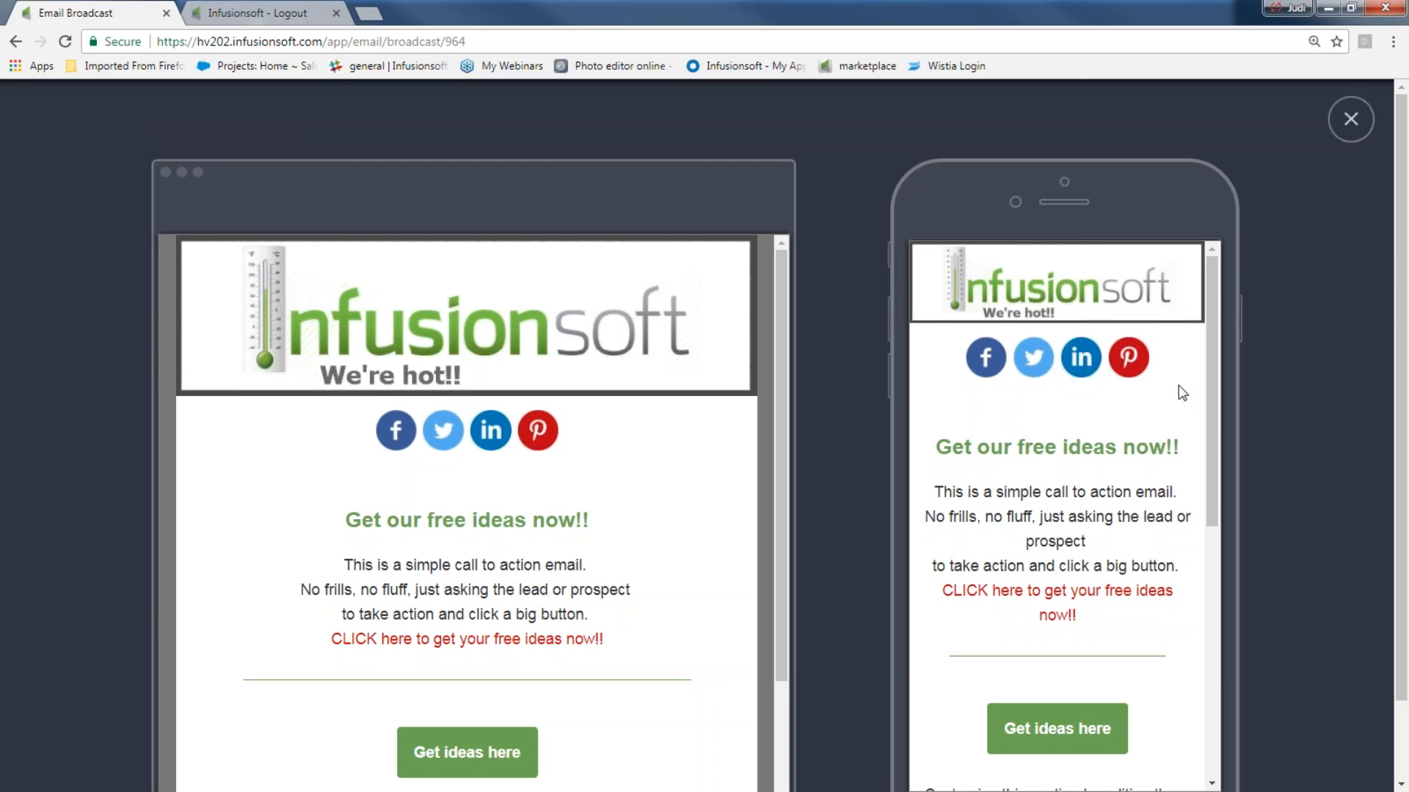
- Scroll through the desktop and mobile previews, then close the preview
left_click_drag(1209, 376, 1217, 663)
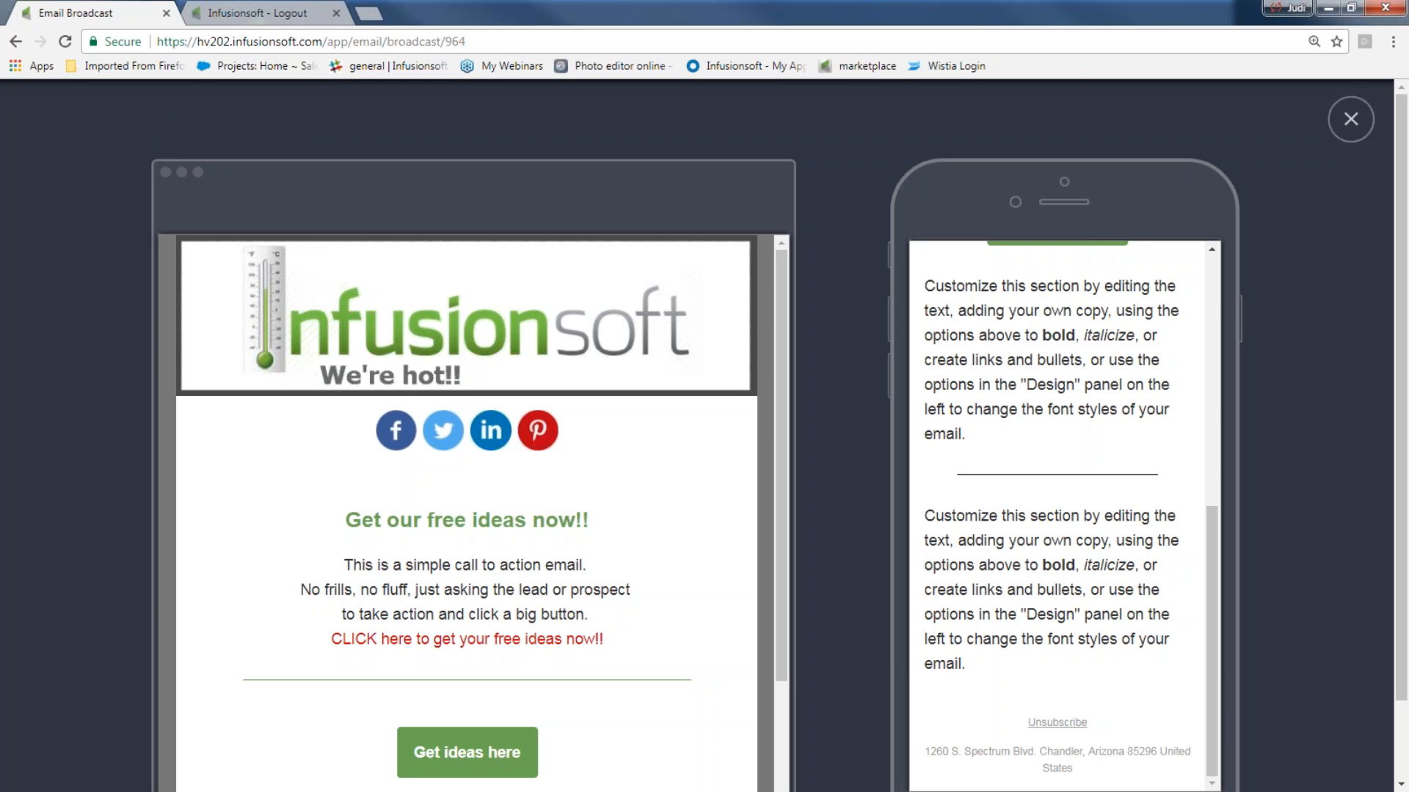
left_click_drag(786, 302, 784, 619)
scroll(753, 599, "down", 2)
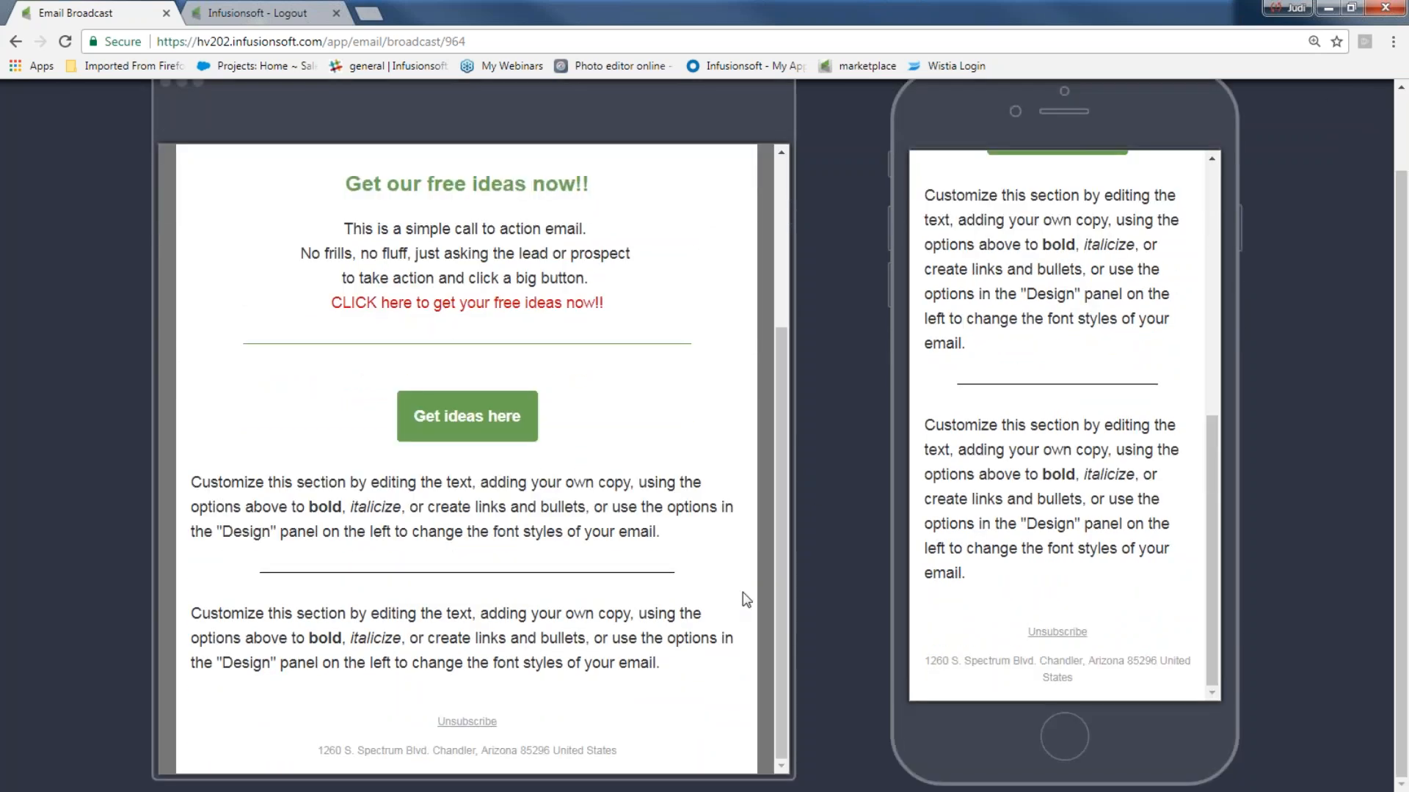
scroll(1240, 138, "up", 3)
left_click(1345, 165)
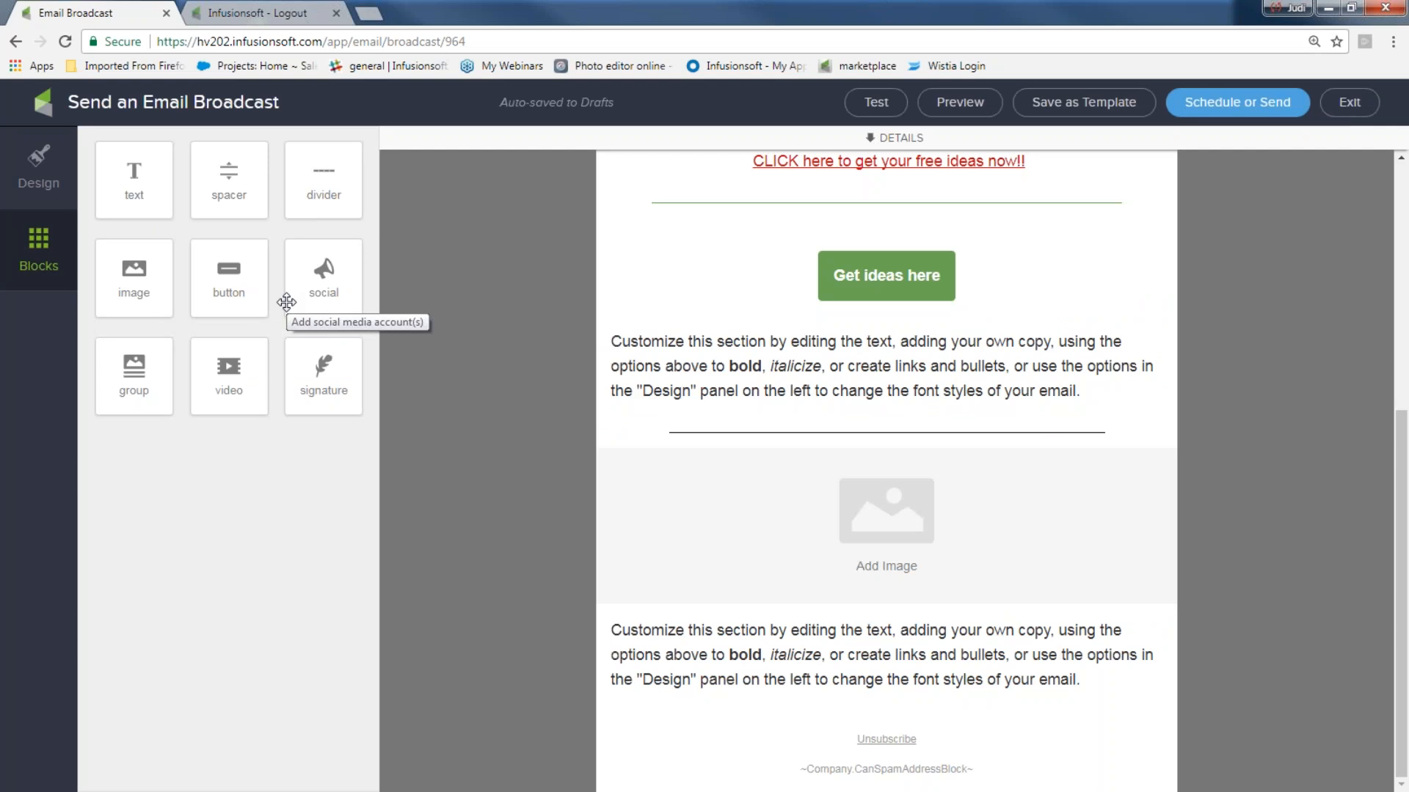
- Duplicate the social icons block and move the copy just above the Unsubscribe footer
scroll(741, 287, "up", 5)
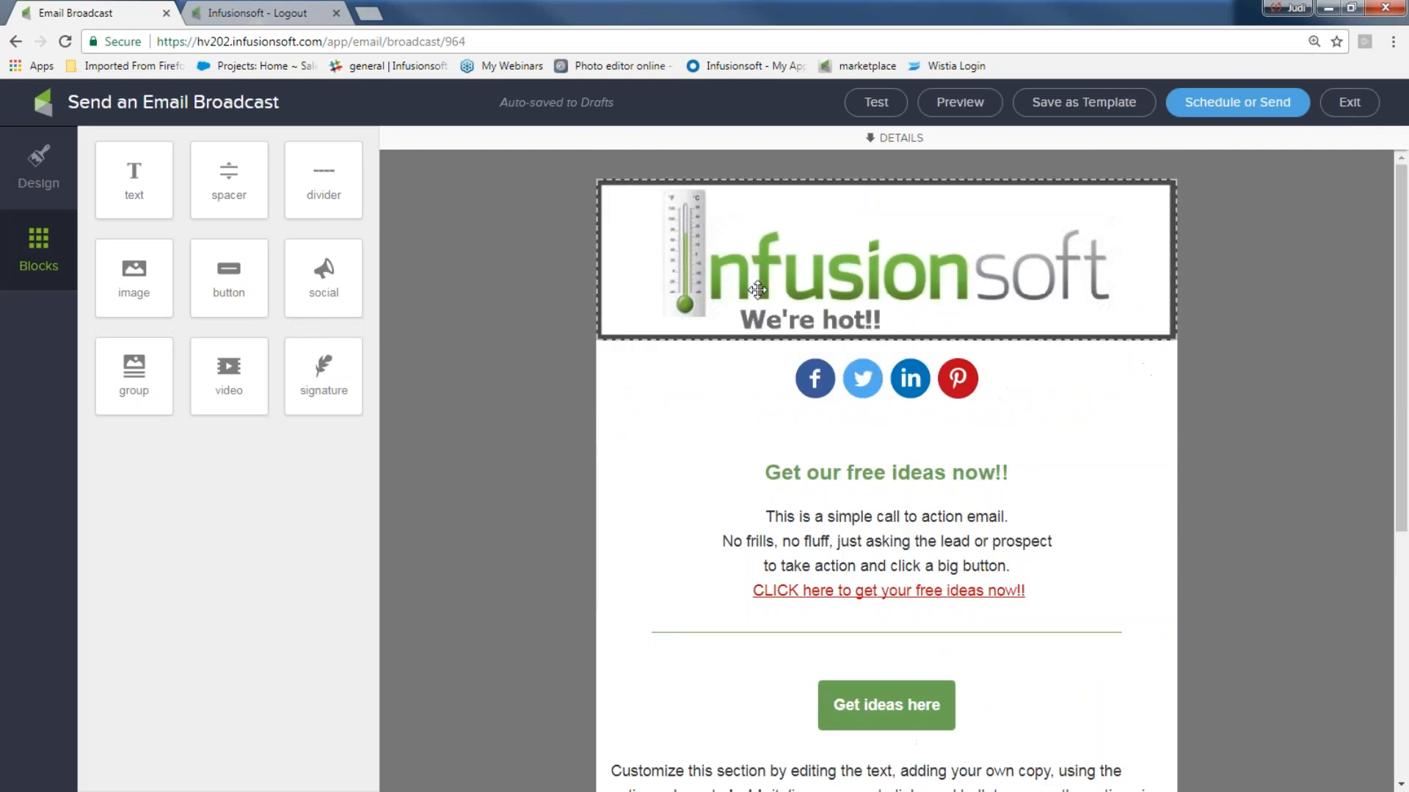
left_click(883, 373)
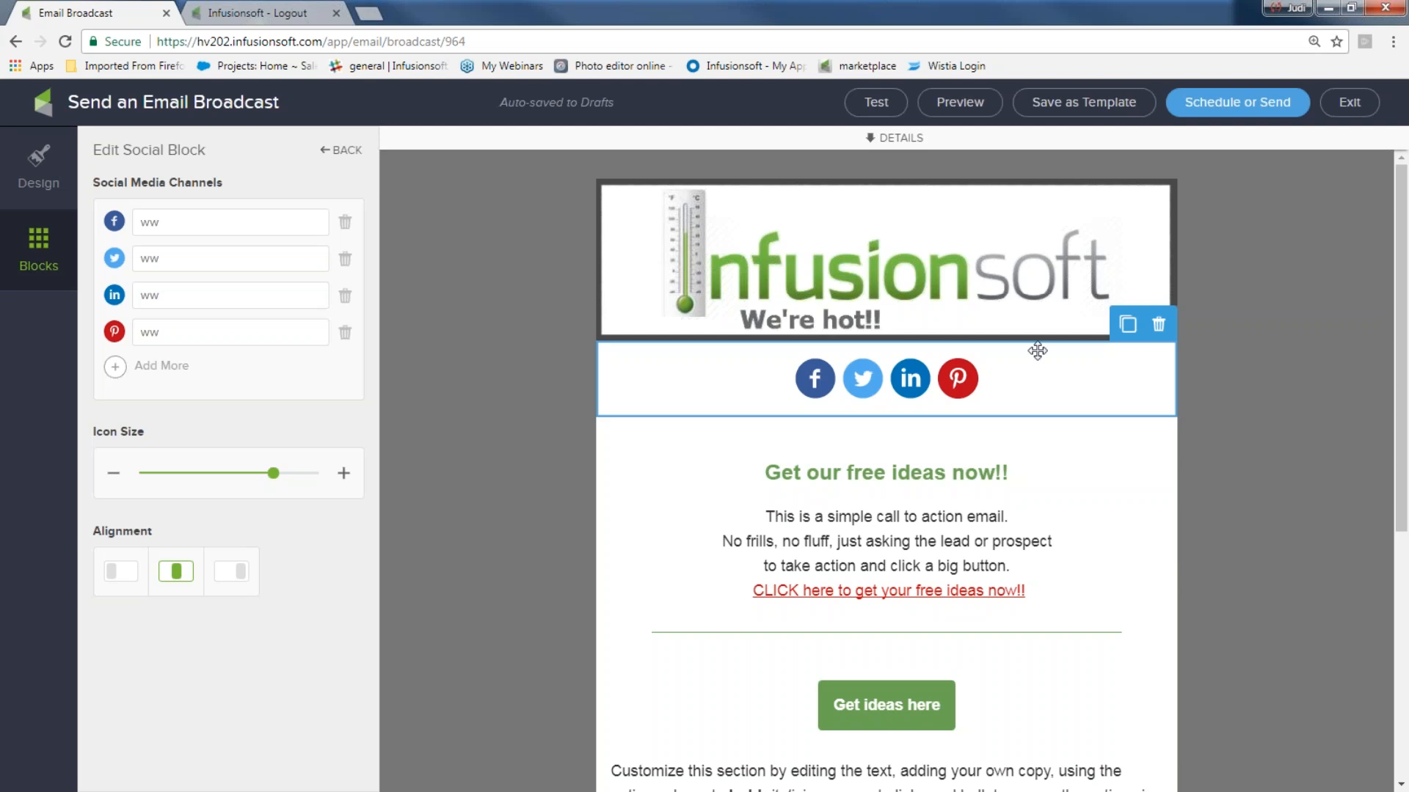
left_click(1128, 323)
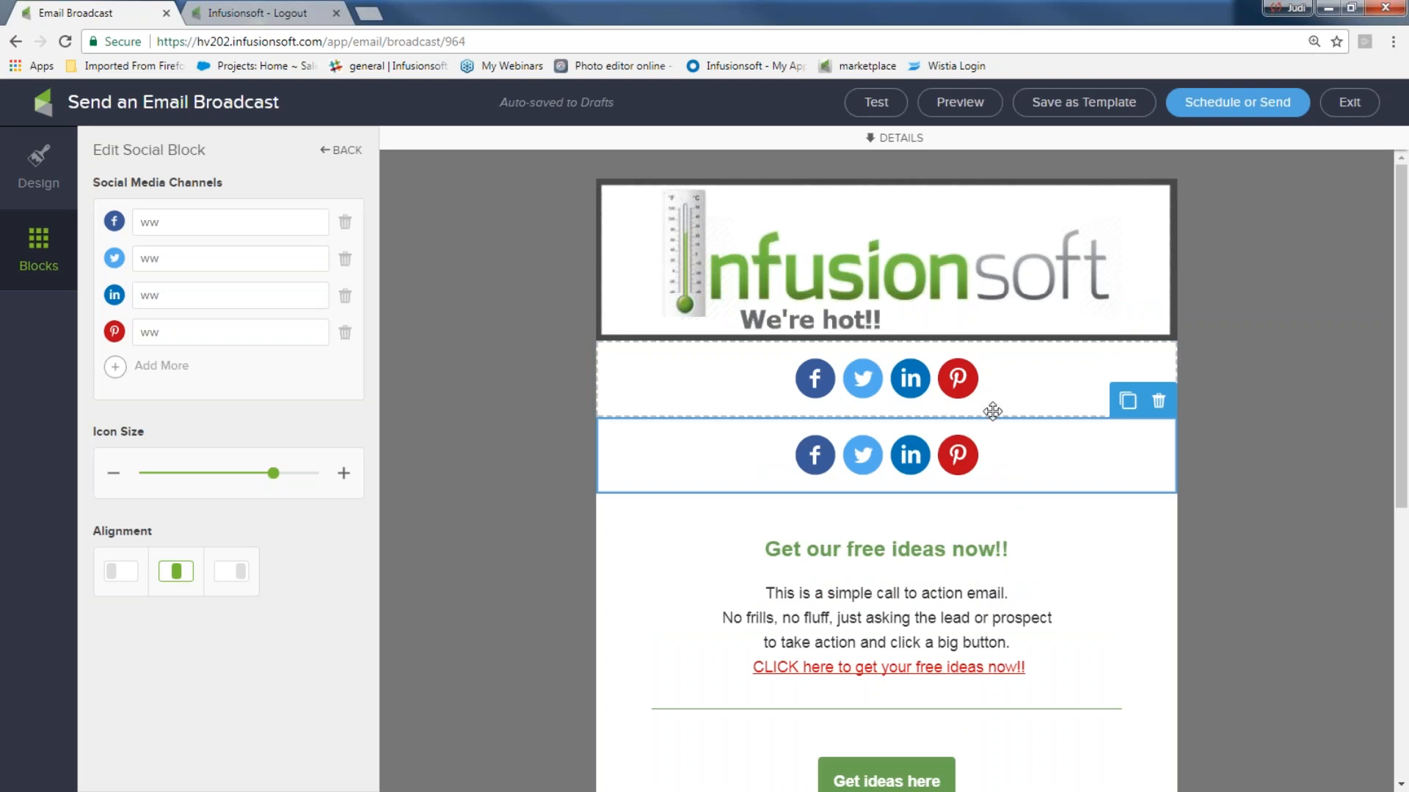
left_click_drag(981, 429, 995, 706)
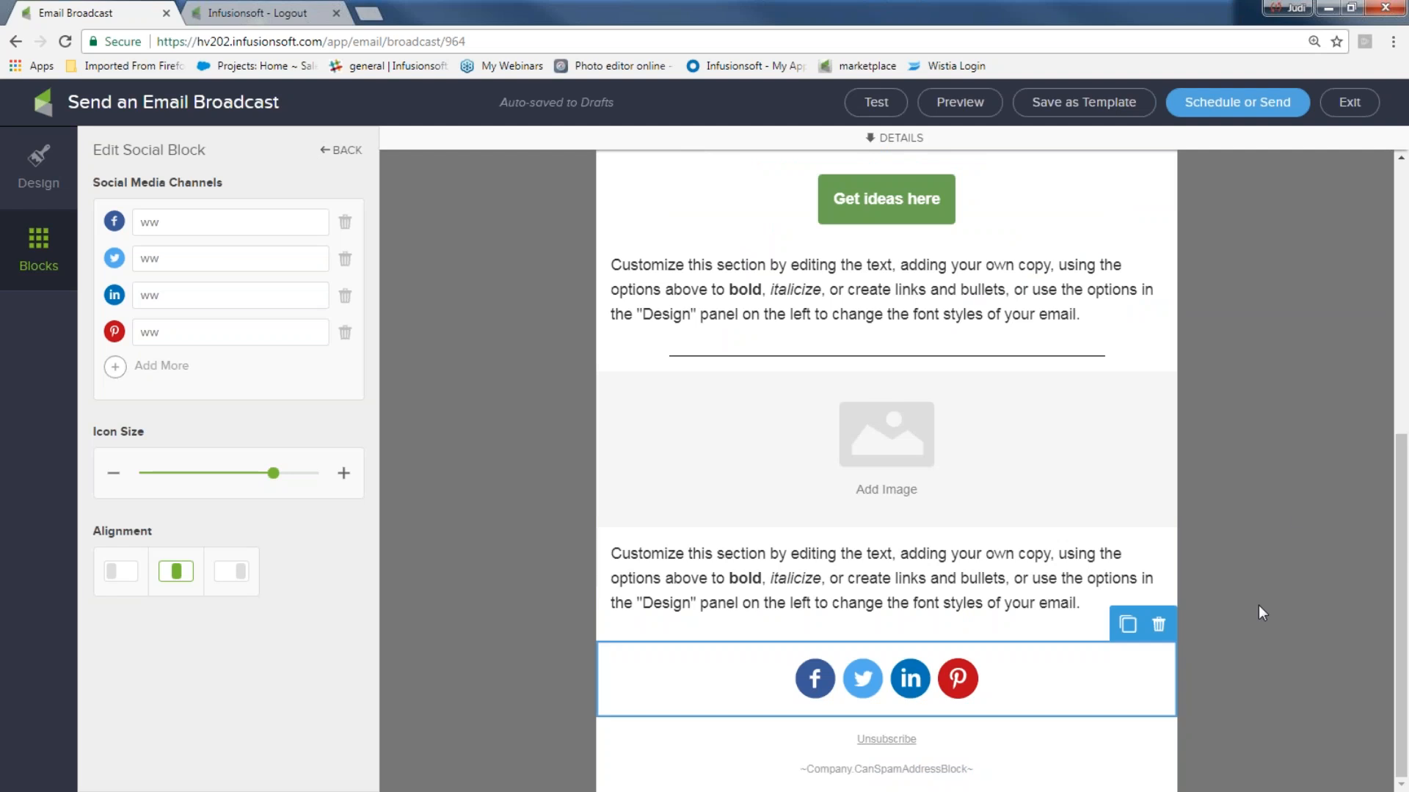
- Preview the email on desktop and mobile and scroll through both versions
left_click(959, 102)
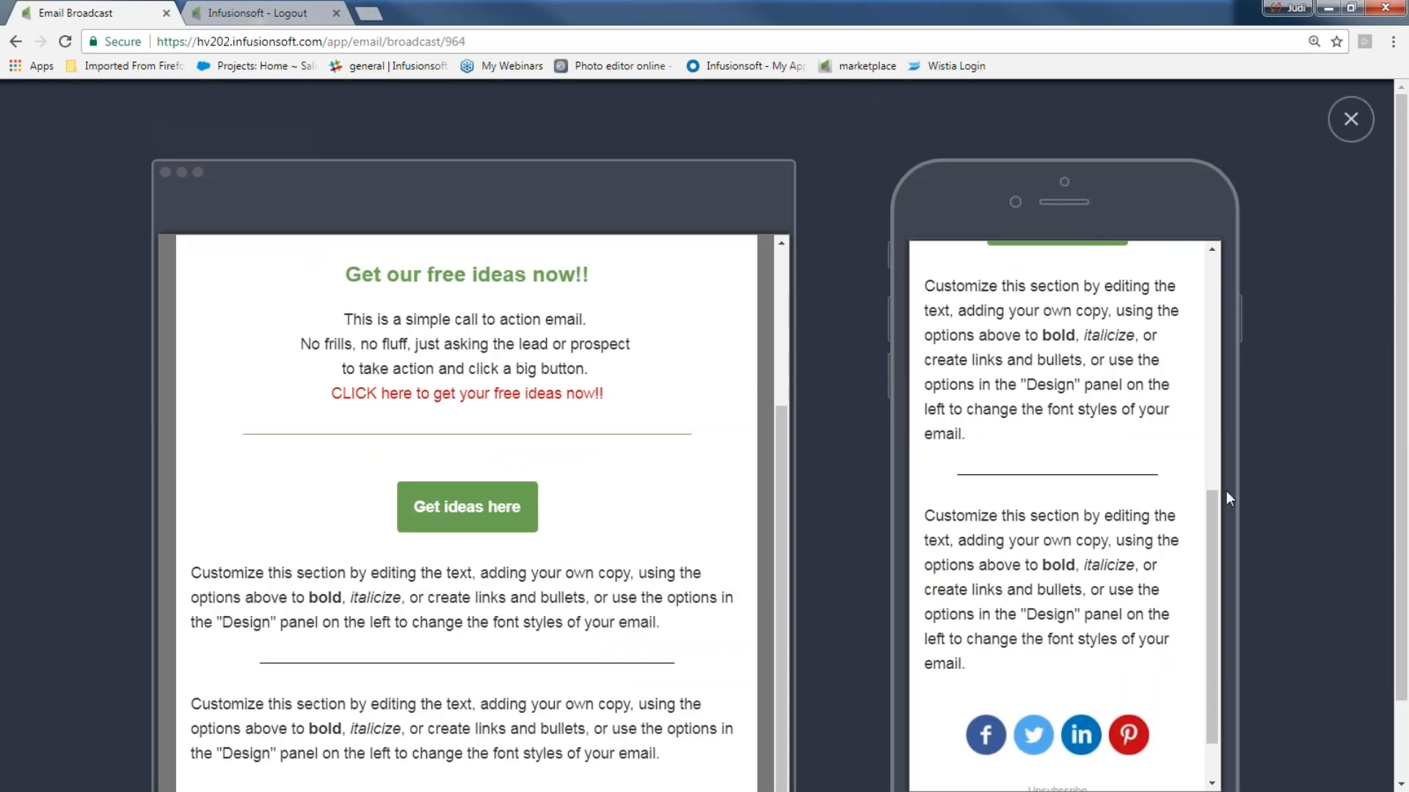
scroll(1183, 332, "up", 6)
scroll(1134, 336, "down", 10)
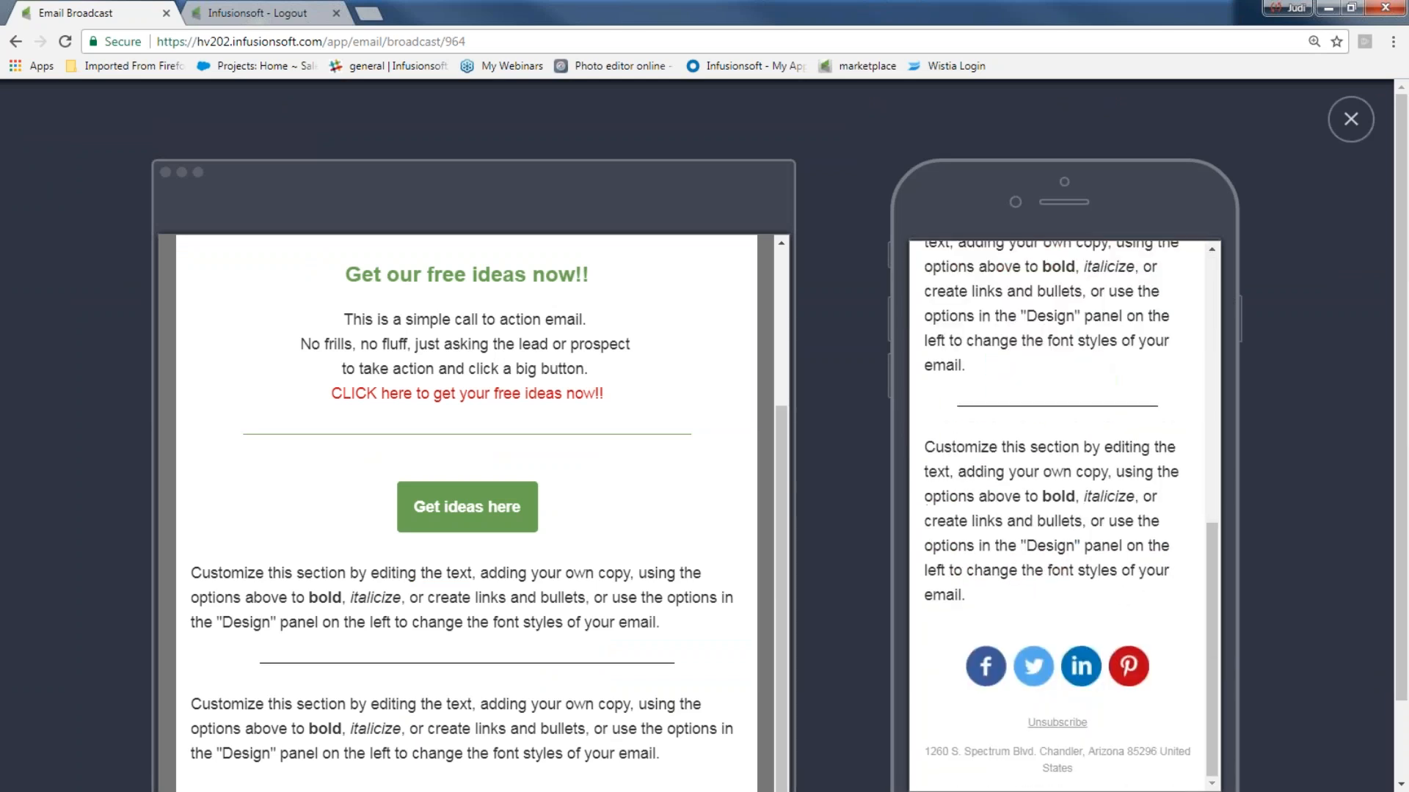
scroll(1001, 638, "down", 2)
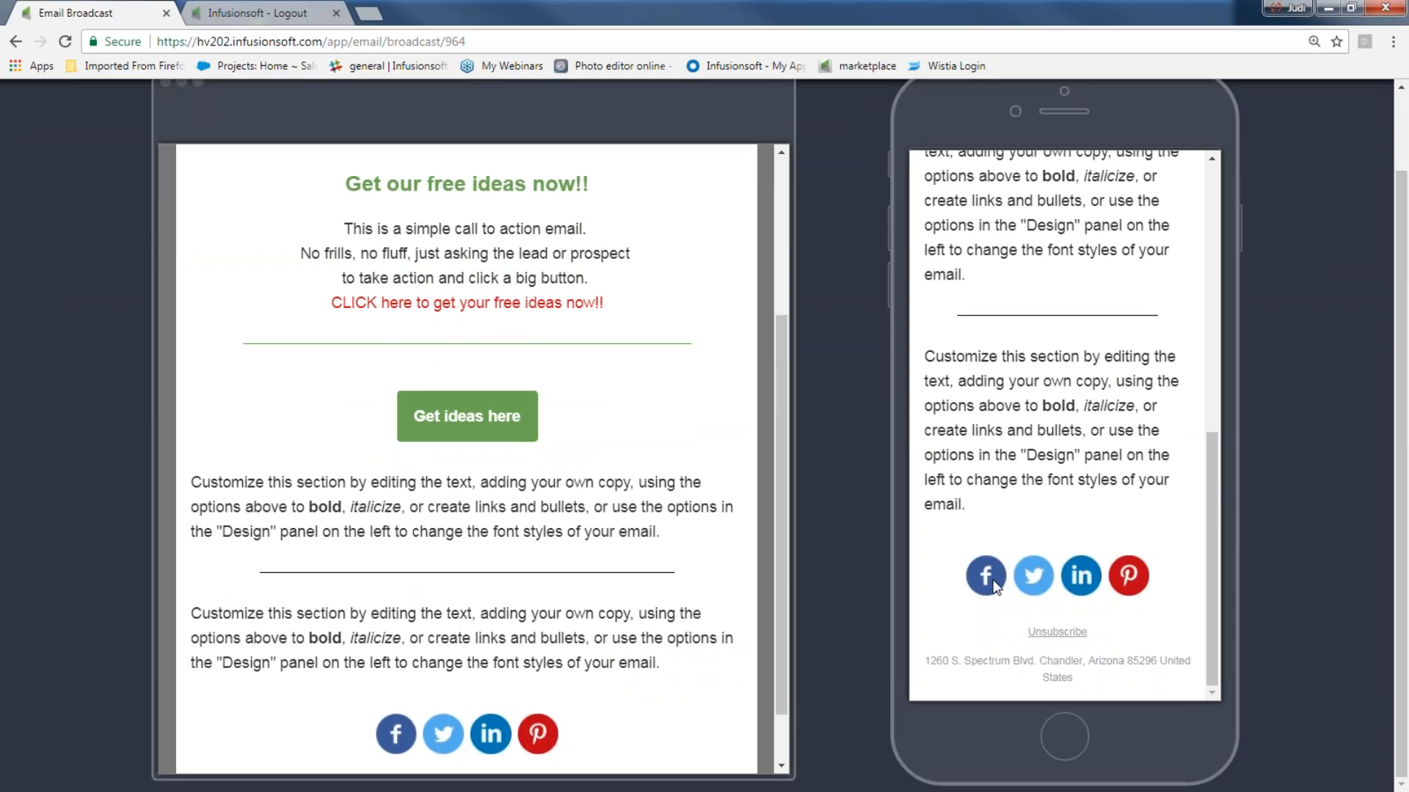
scroll(947, 536, "up", 10)
scroll(778, 465, "up", 2)
scroll(776, 368, "down", 3)
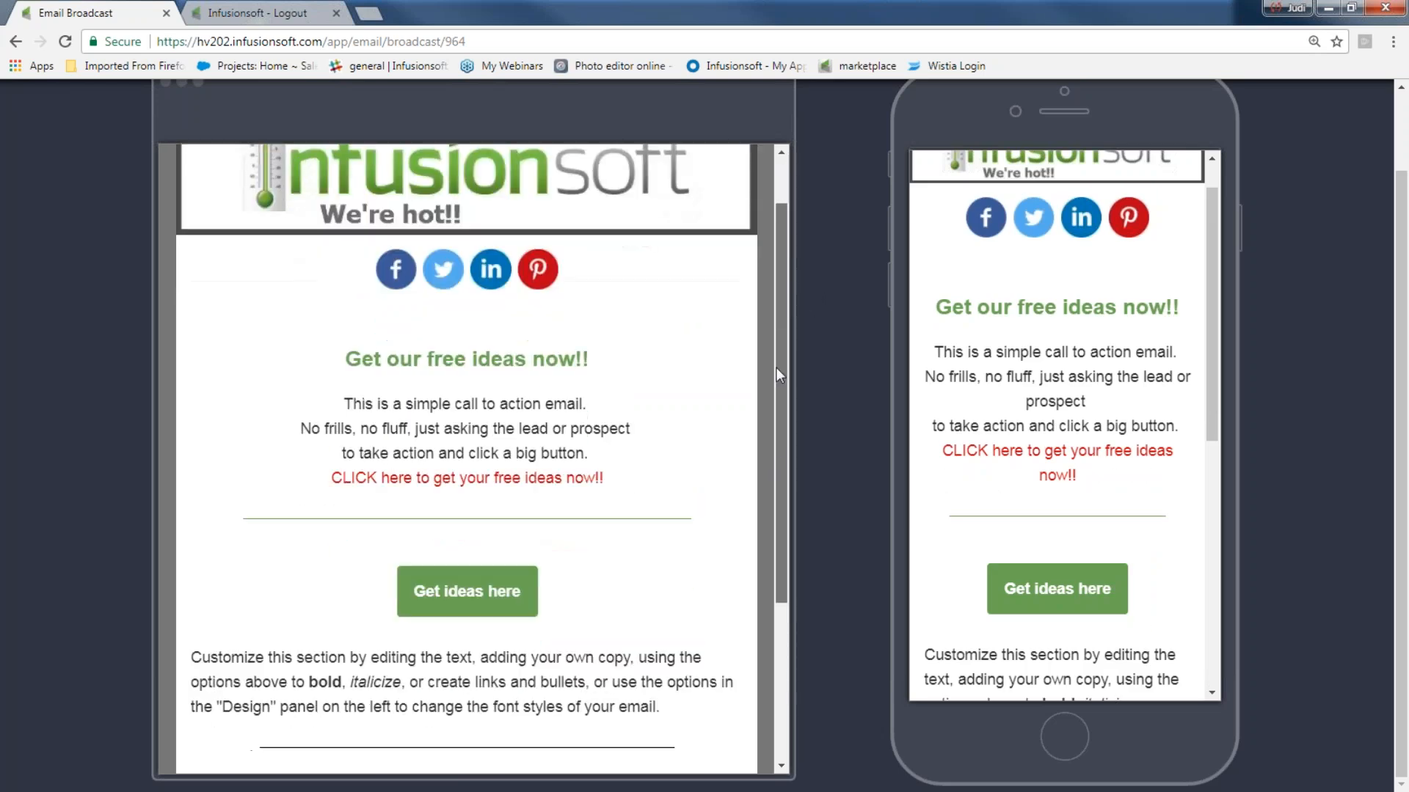
scroll(767, 448, "down", 2)
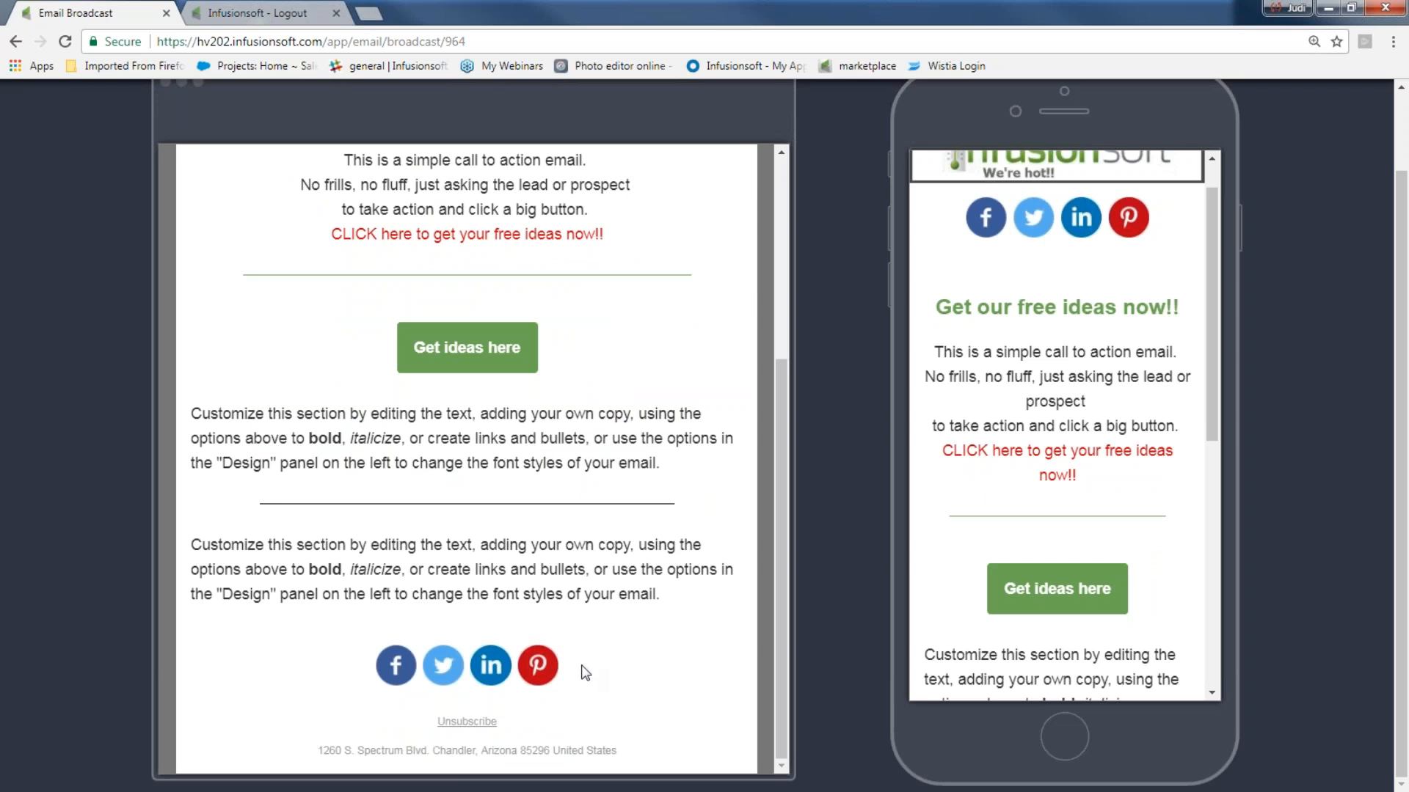
scroll(992, 498, "up", 1)
left_click_drag(1211, 359, 1238, 639)
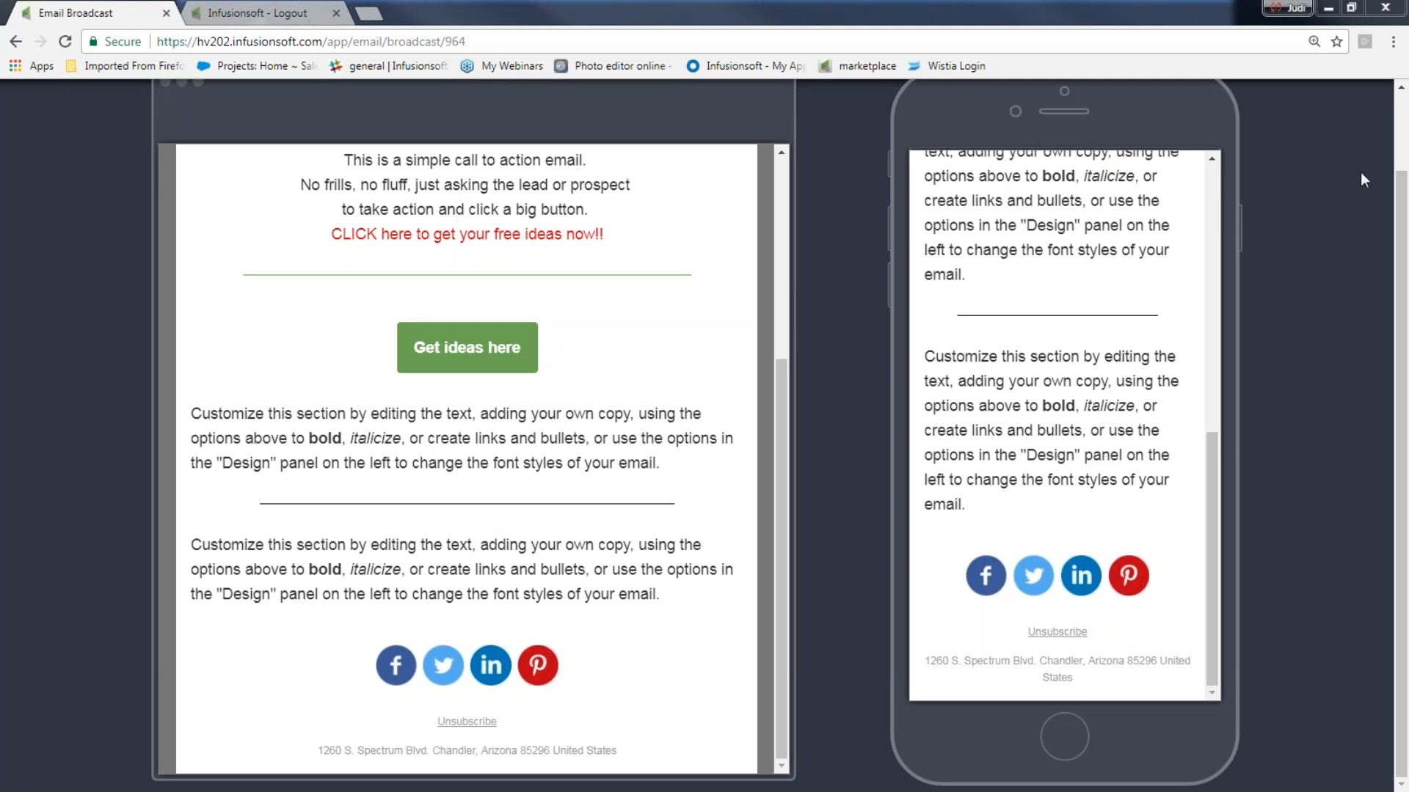
- Close the preview and return to the top of the email in the editor
scroll(1331, 221, "up", 2)
left_click(1352, 117)
scroll(1262, 417, "up", 6)
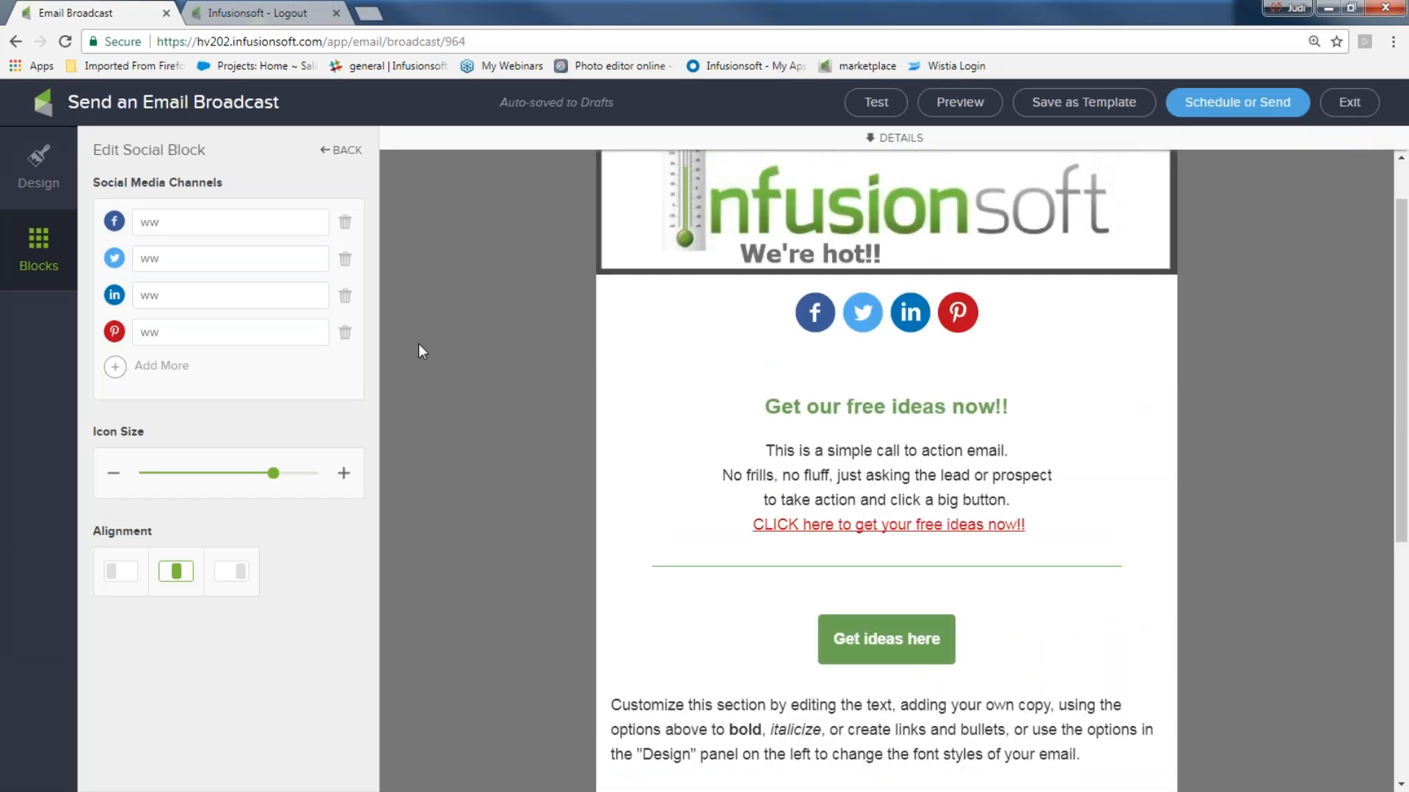
- Insert a group block below the social icons
left_click(43, 242)
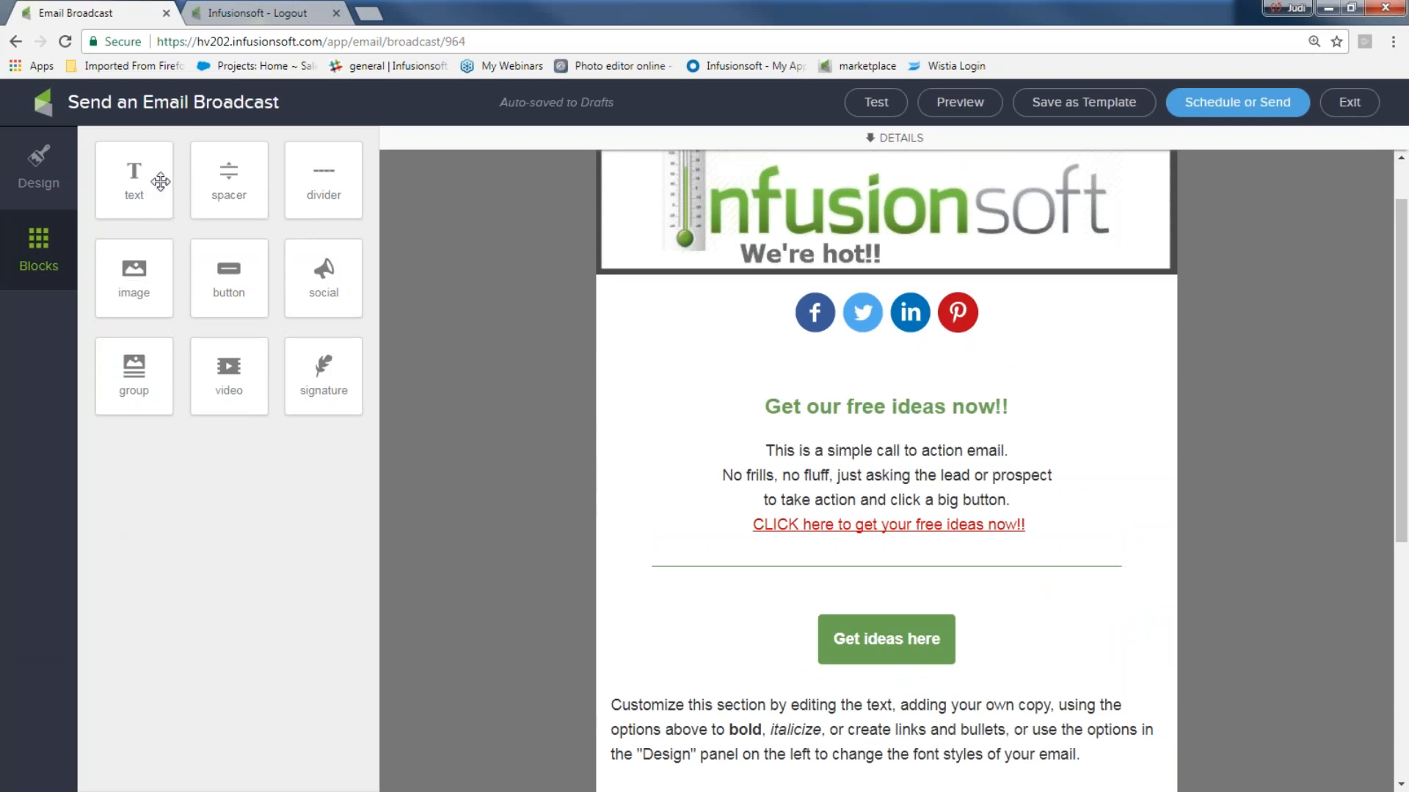
left_click_drag(133, 371, 709, 412)
scroll(931, 459, "down", 2)
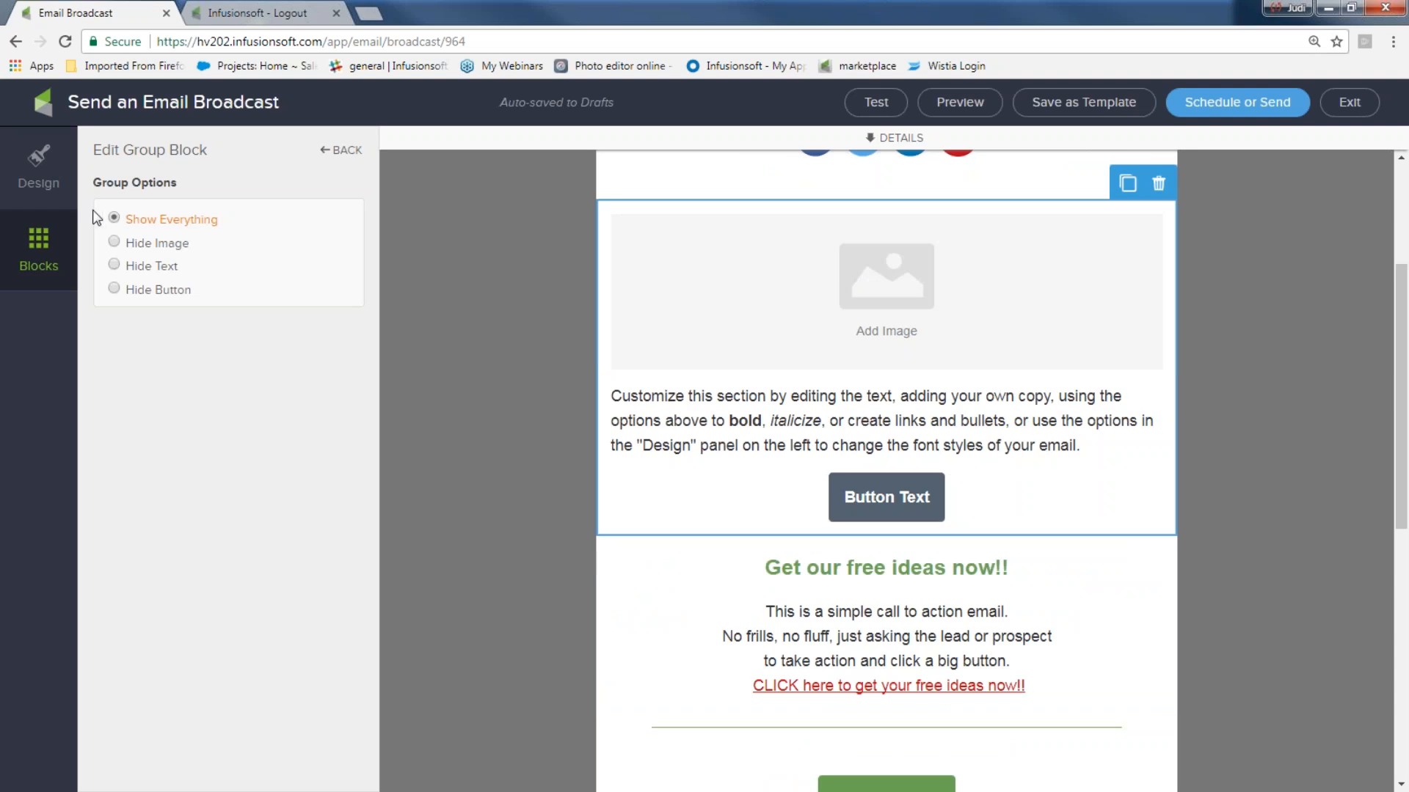
- Add a second group block beside the first to form two columns
left_click(34, 253)
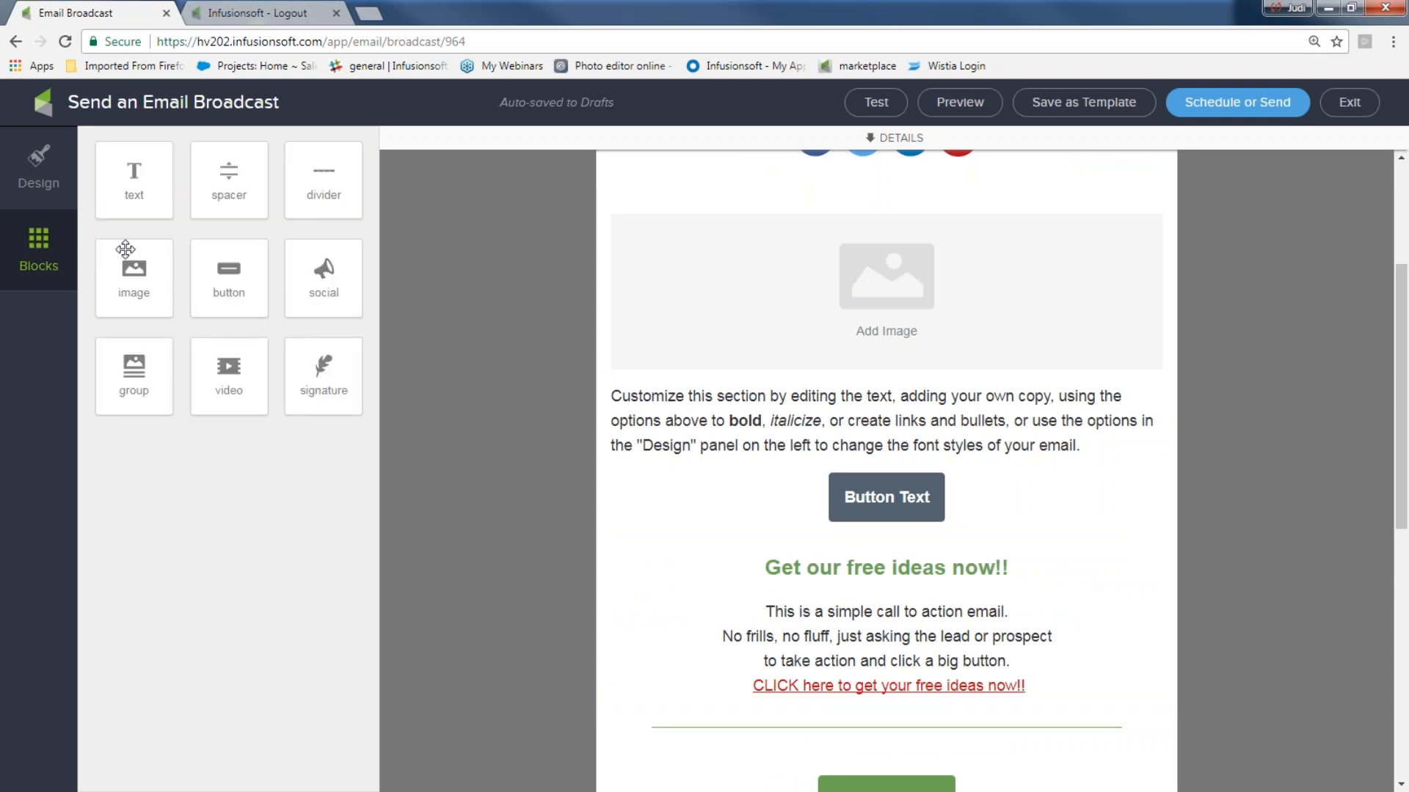
left_click_drag(123, 374, 686, 490)
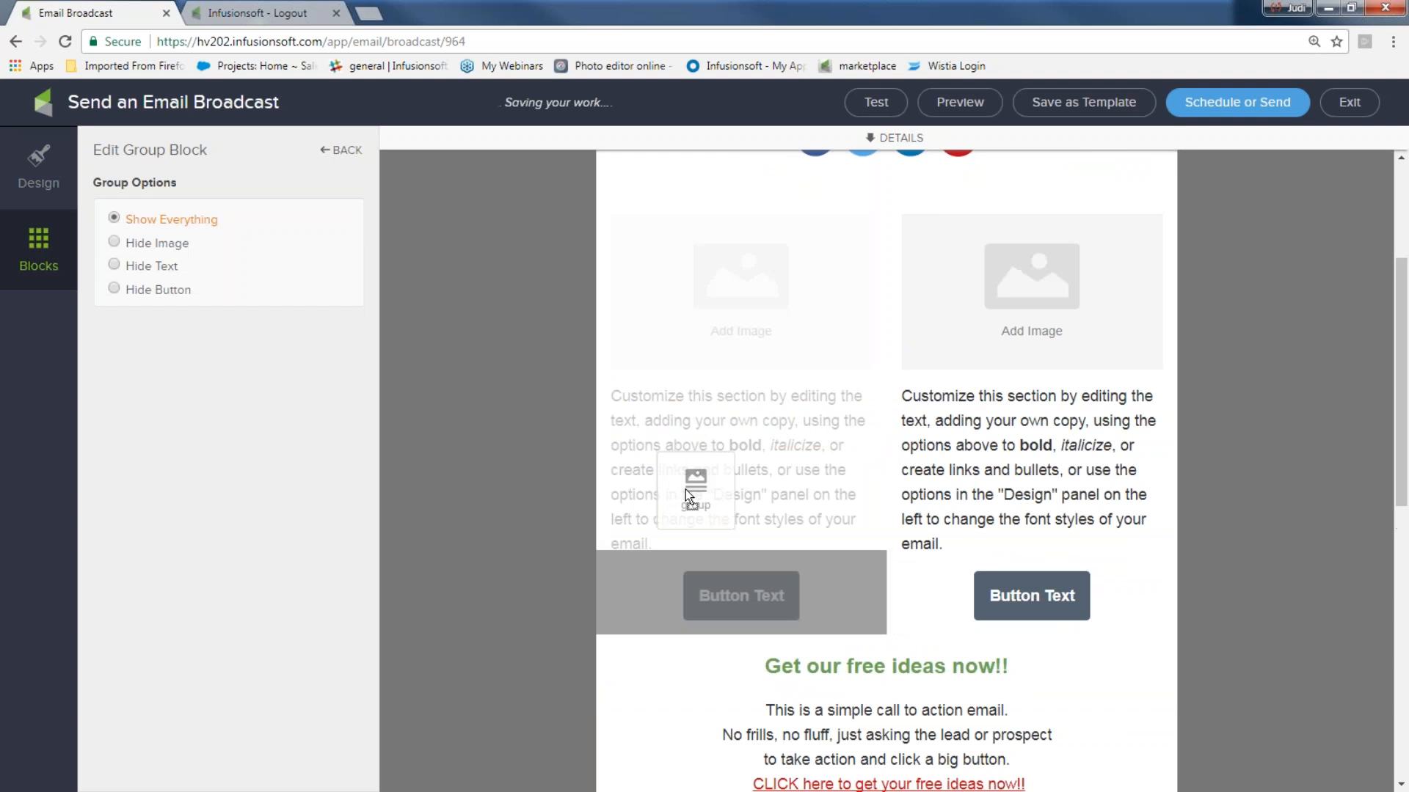
scroll(1015, 435, "up", 1)
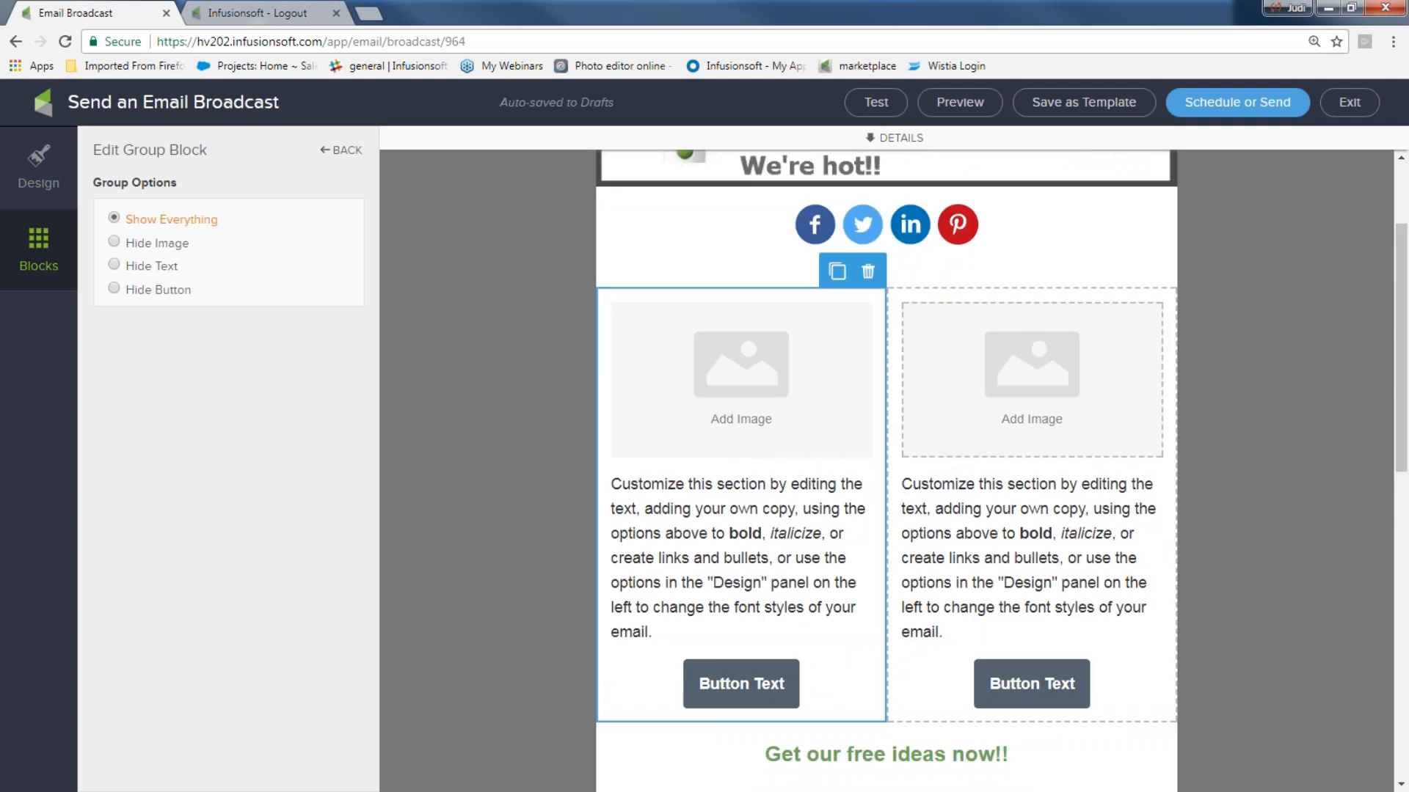
scroll(903, 615, "down", 5)
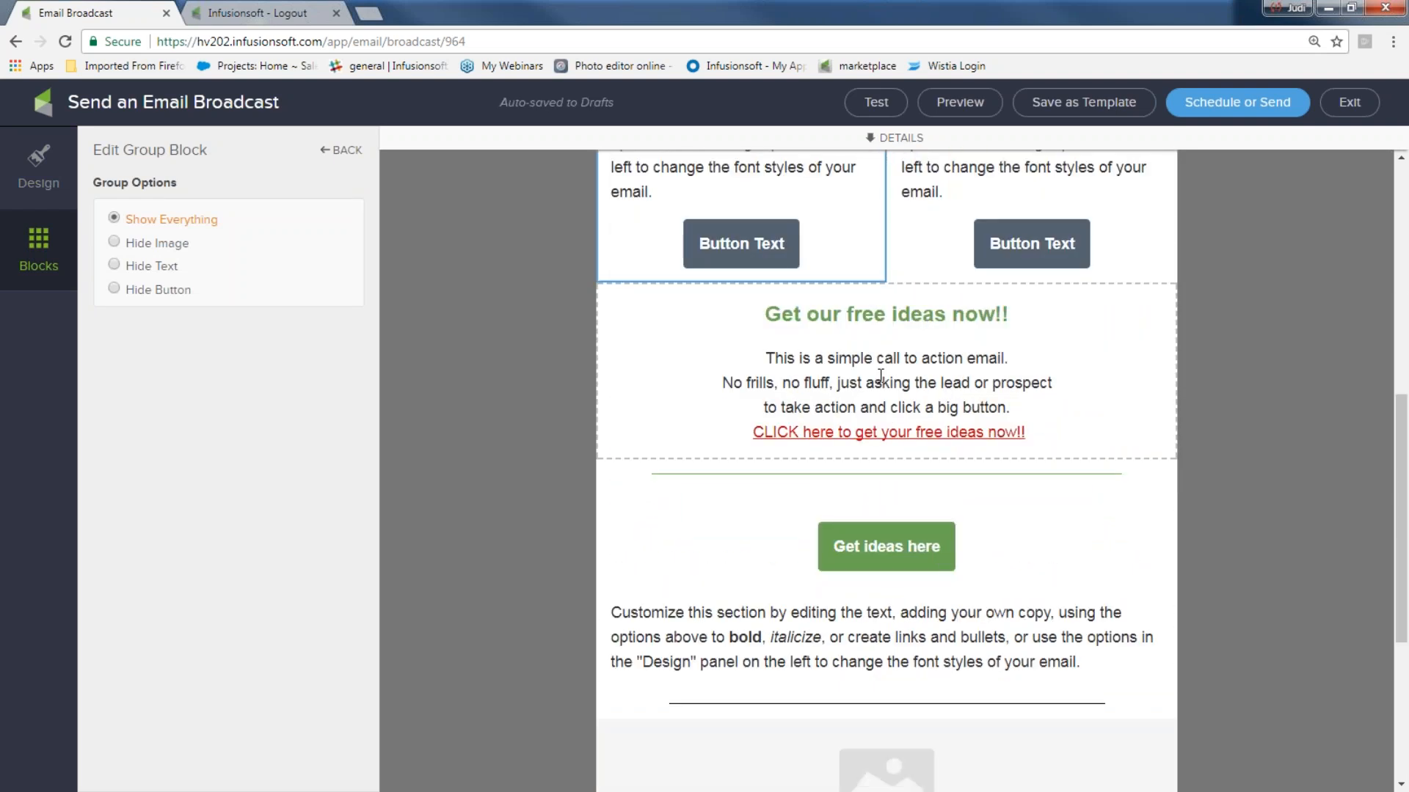
scroll(880, 376, "up", 2)
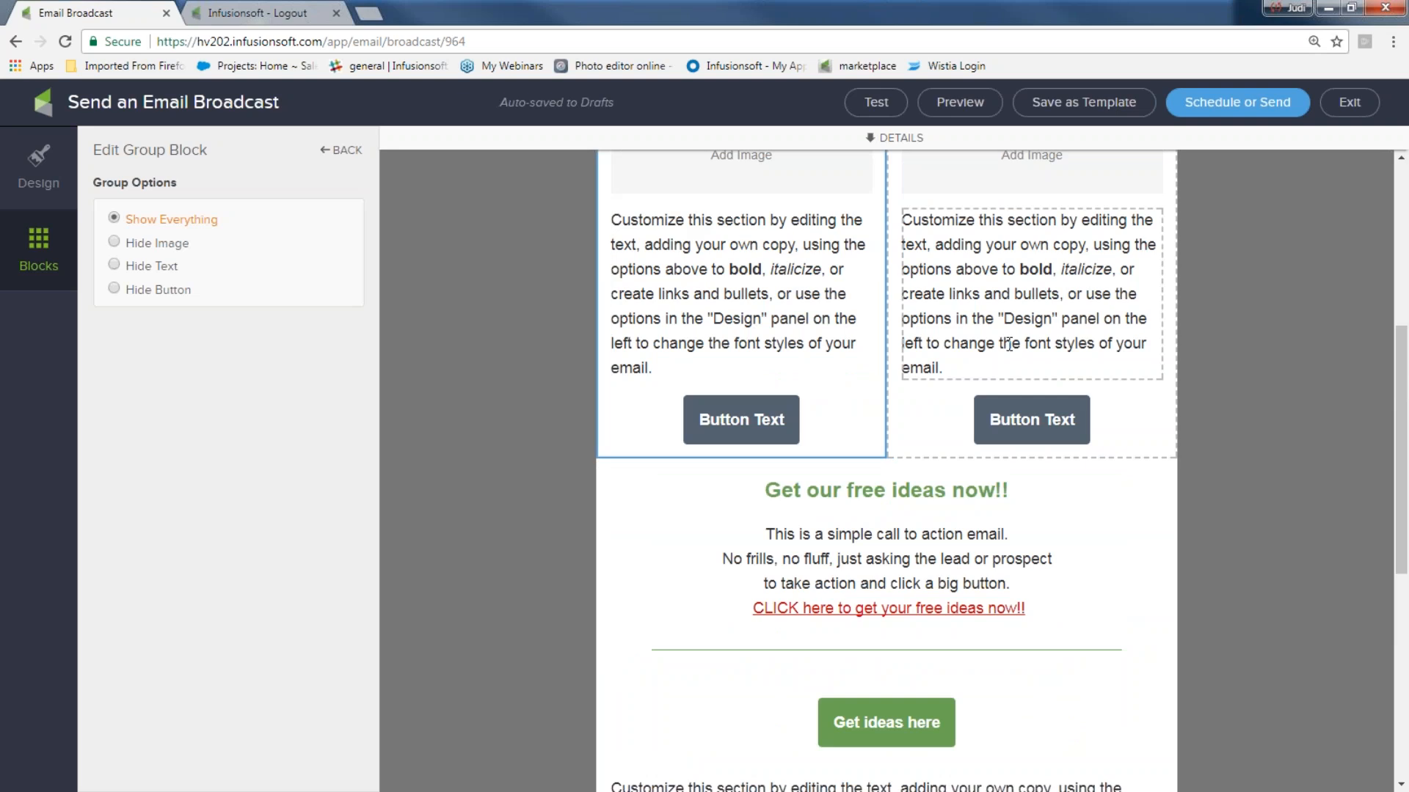
left_click(811, 293)
scroll(786, 306, "up", 5)
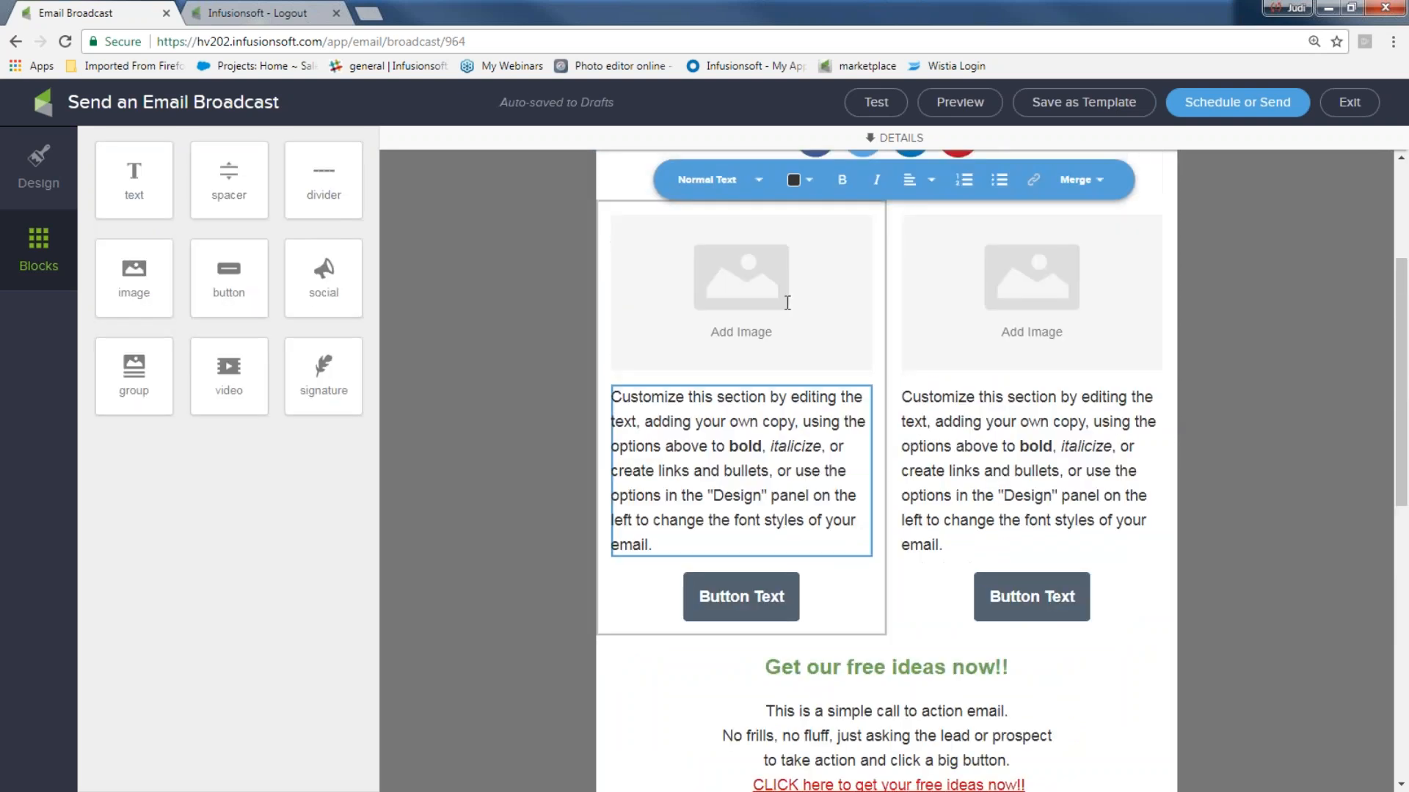
left_click(792, 519)
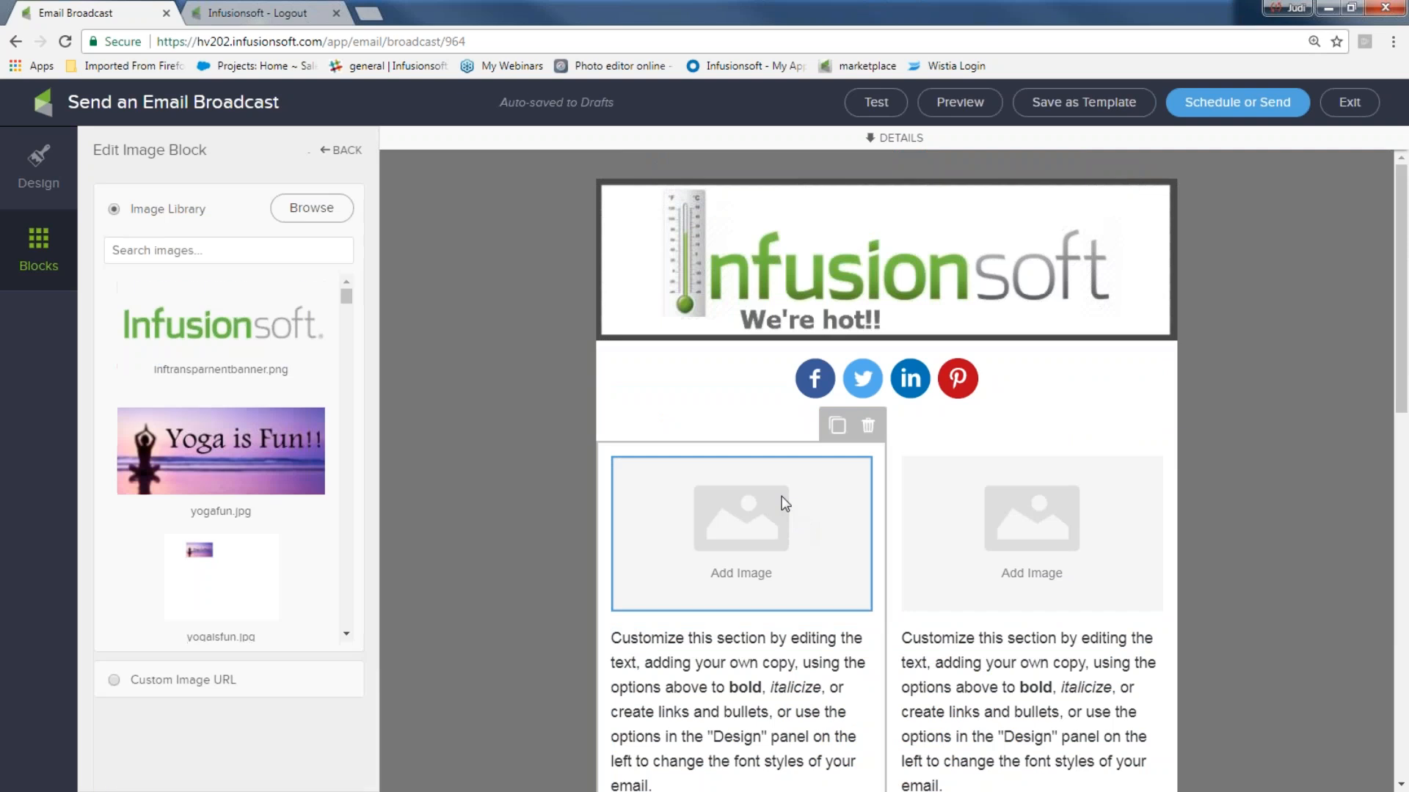
scroll(830, 579, "down", 3)
left_click(786, 535)
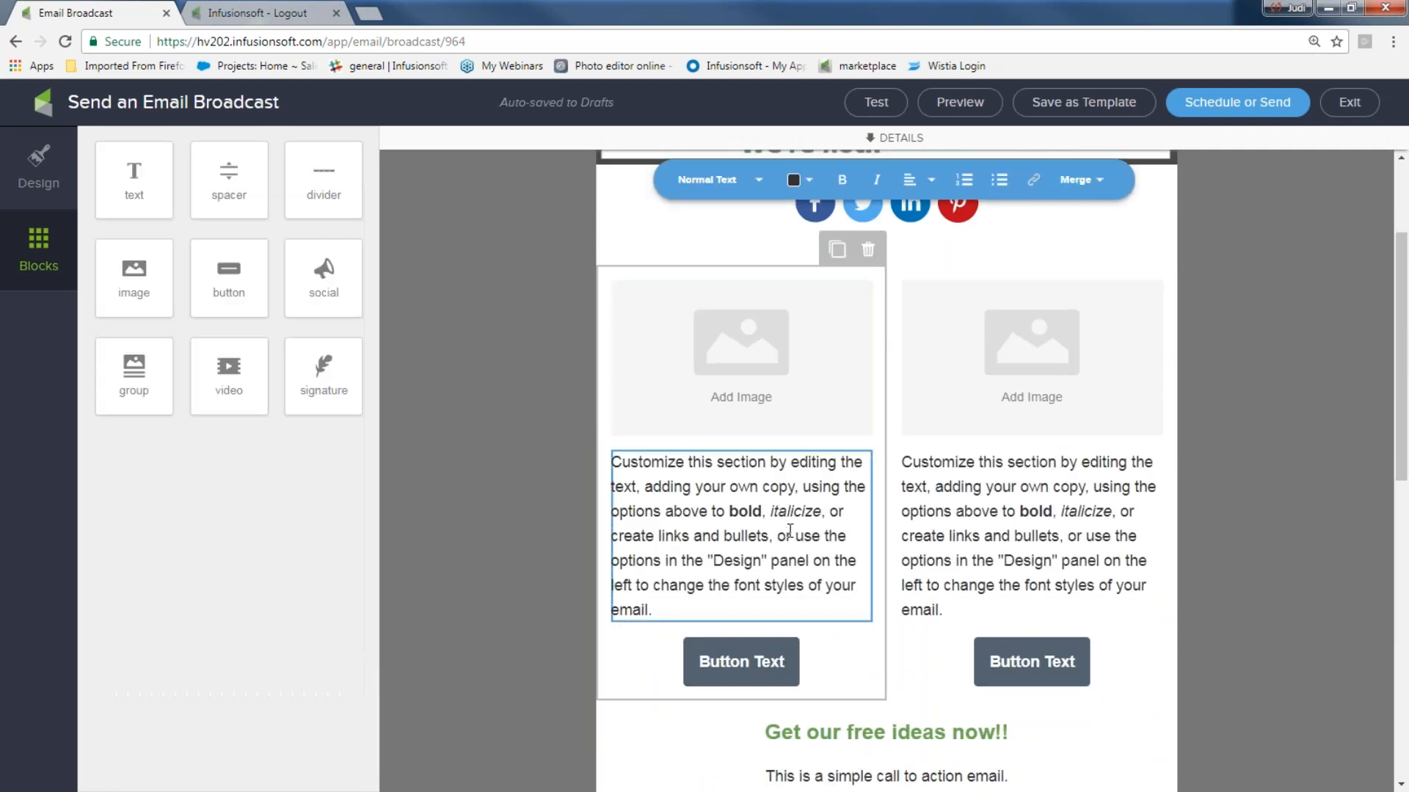
left_click(867, 249)
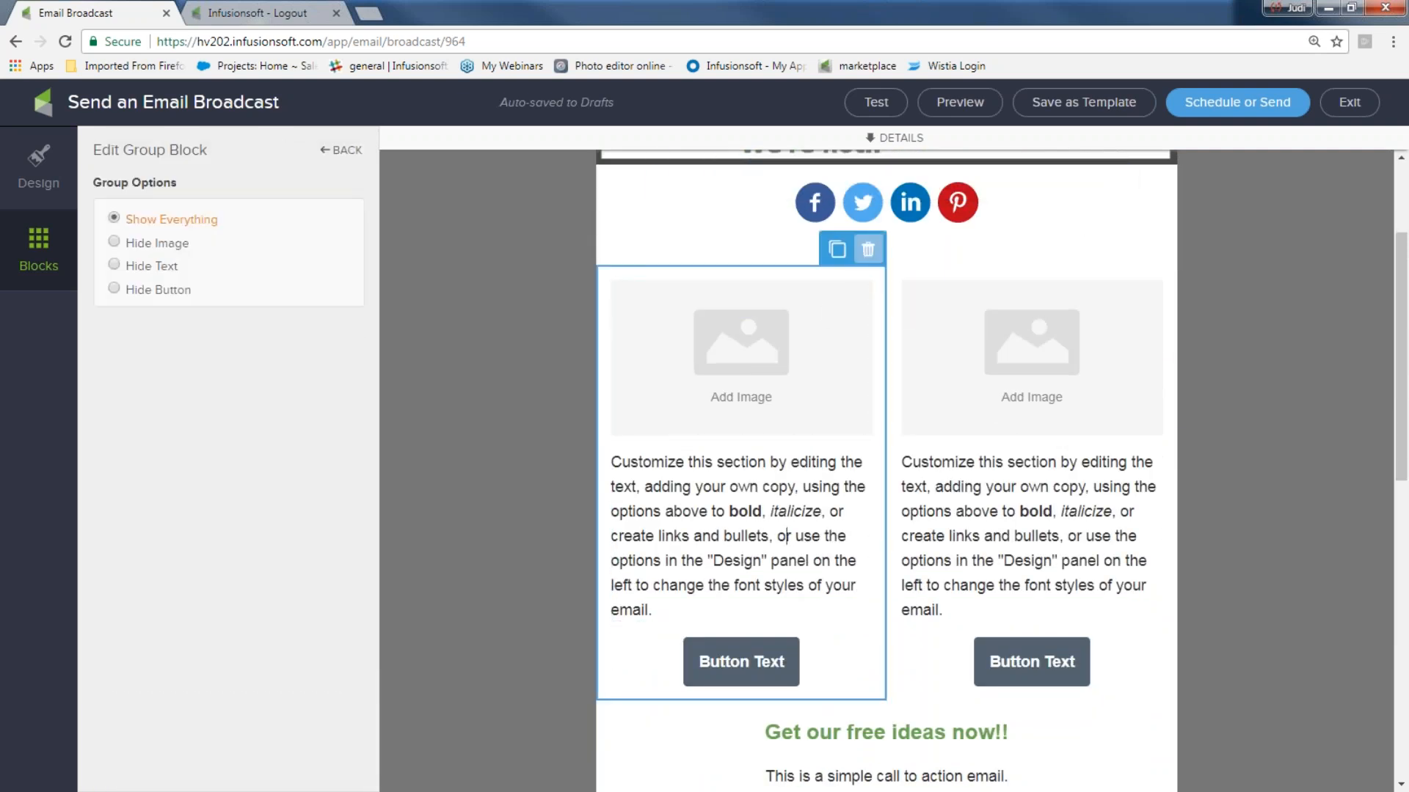
left_click(869, 254)
left_click(862, 281)
left_click(117, 243)
left_click(115, 219)
left_click(114, 266)
left_click(116, 220)
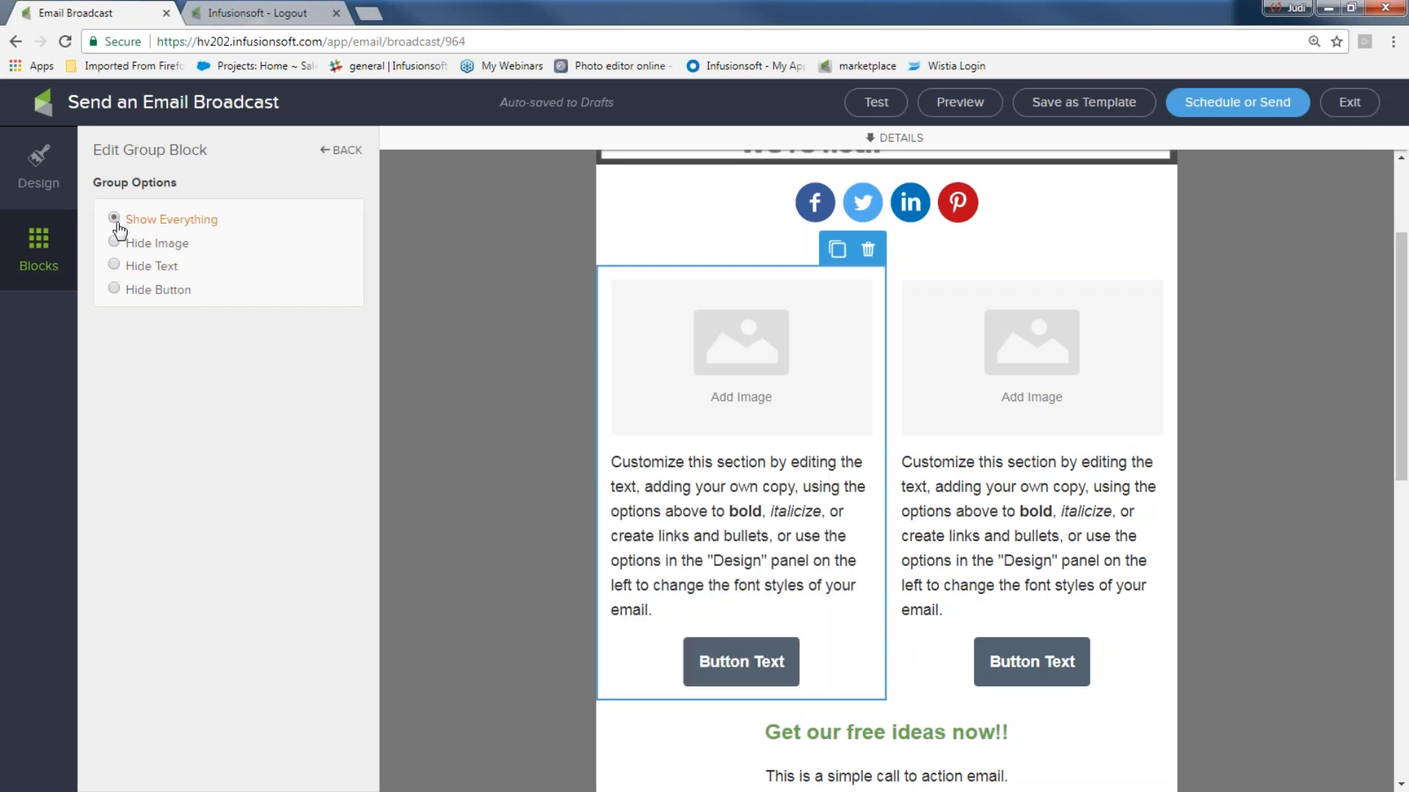
left_click(114, 290)
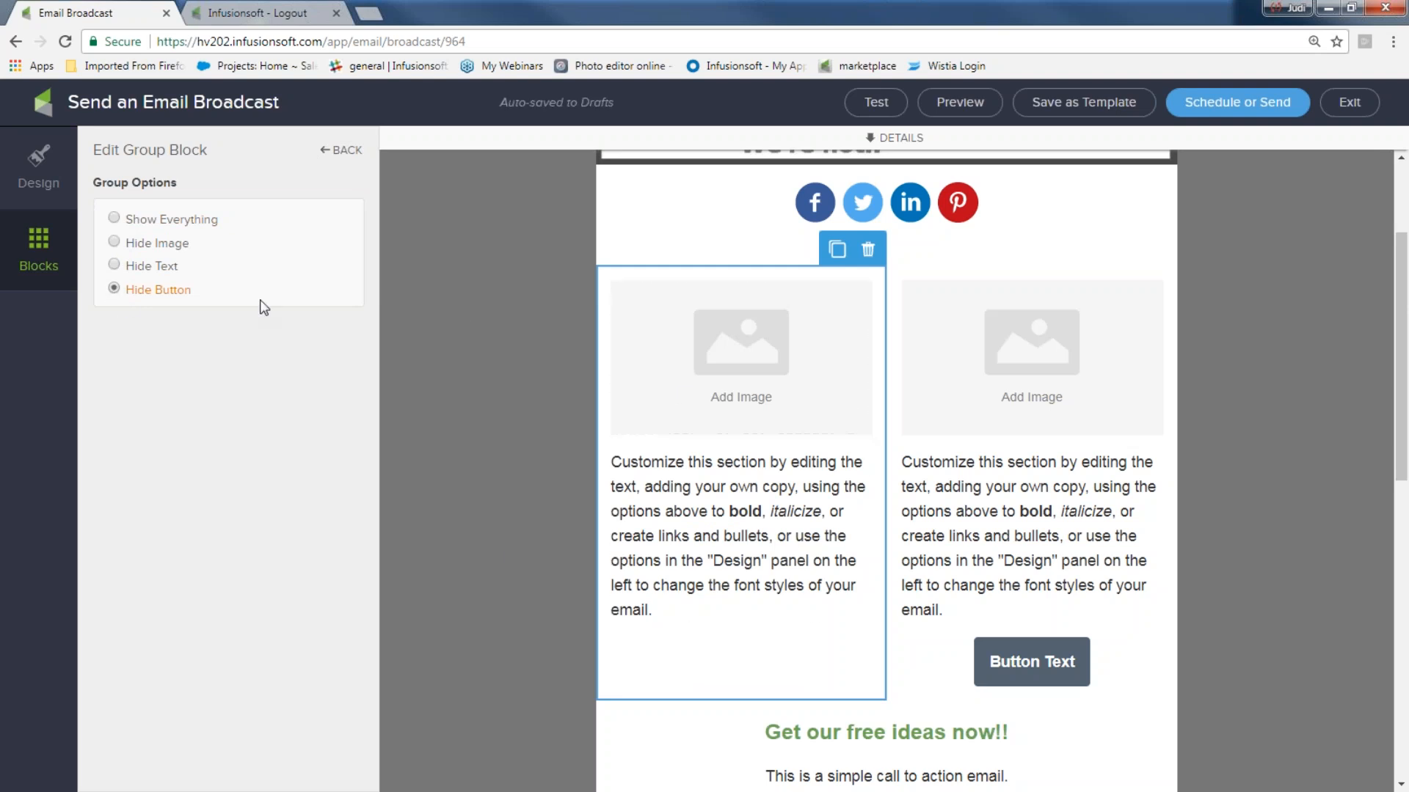
left_click(114, 218)
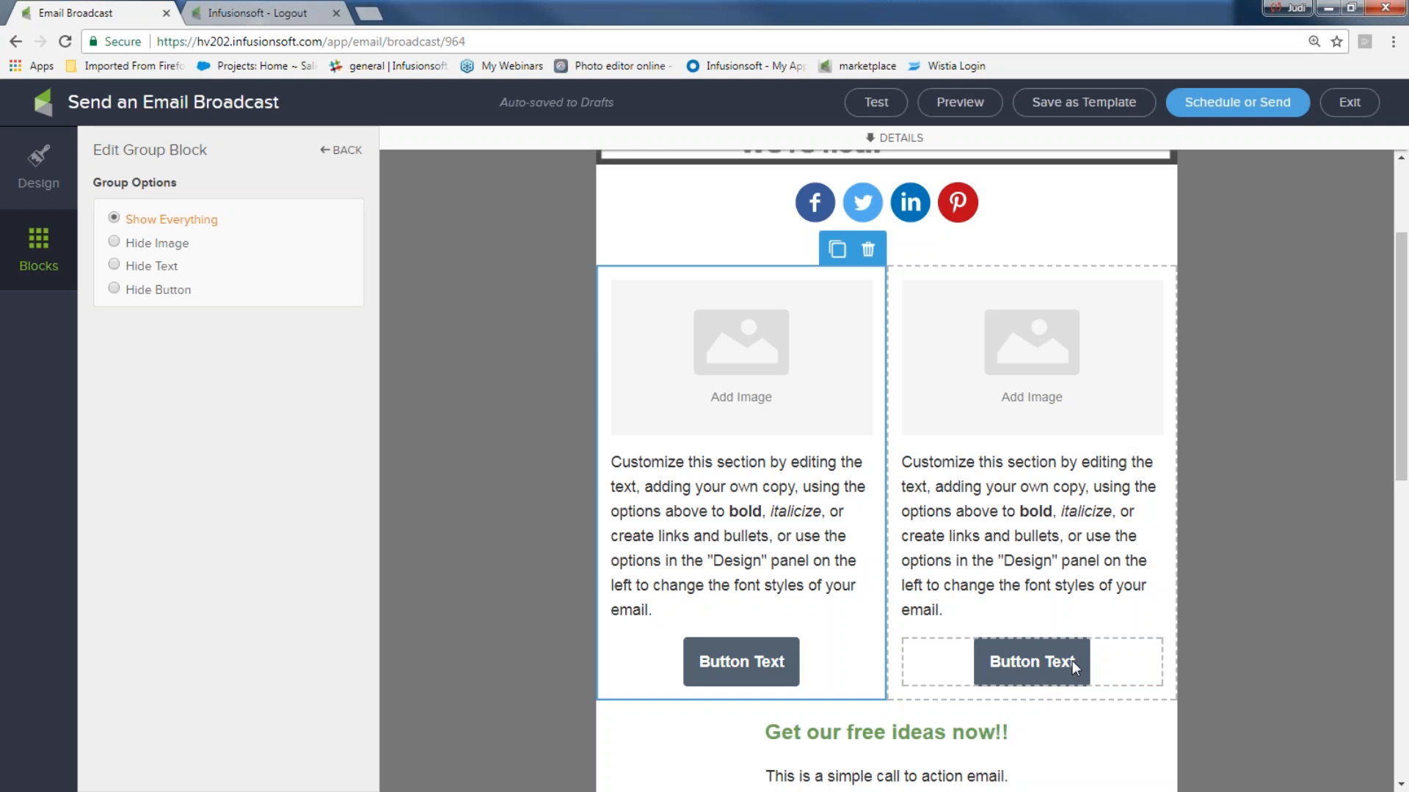
left_click(63, 253)
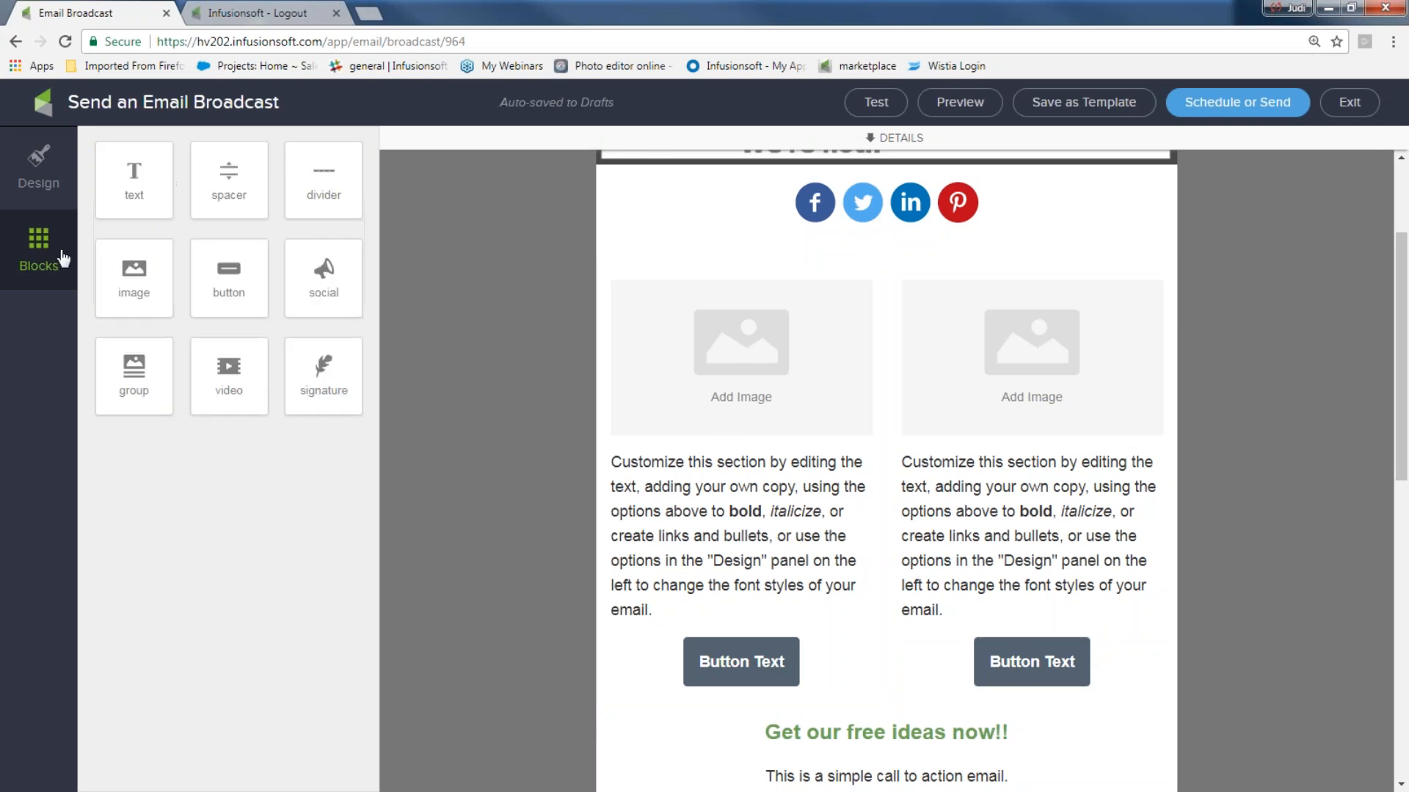
- Add an empty video block above the two-column group
left_click_drag(250, 374, 907, 272)
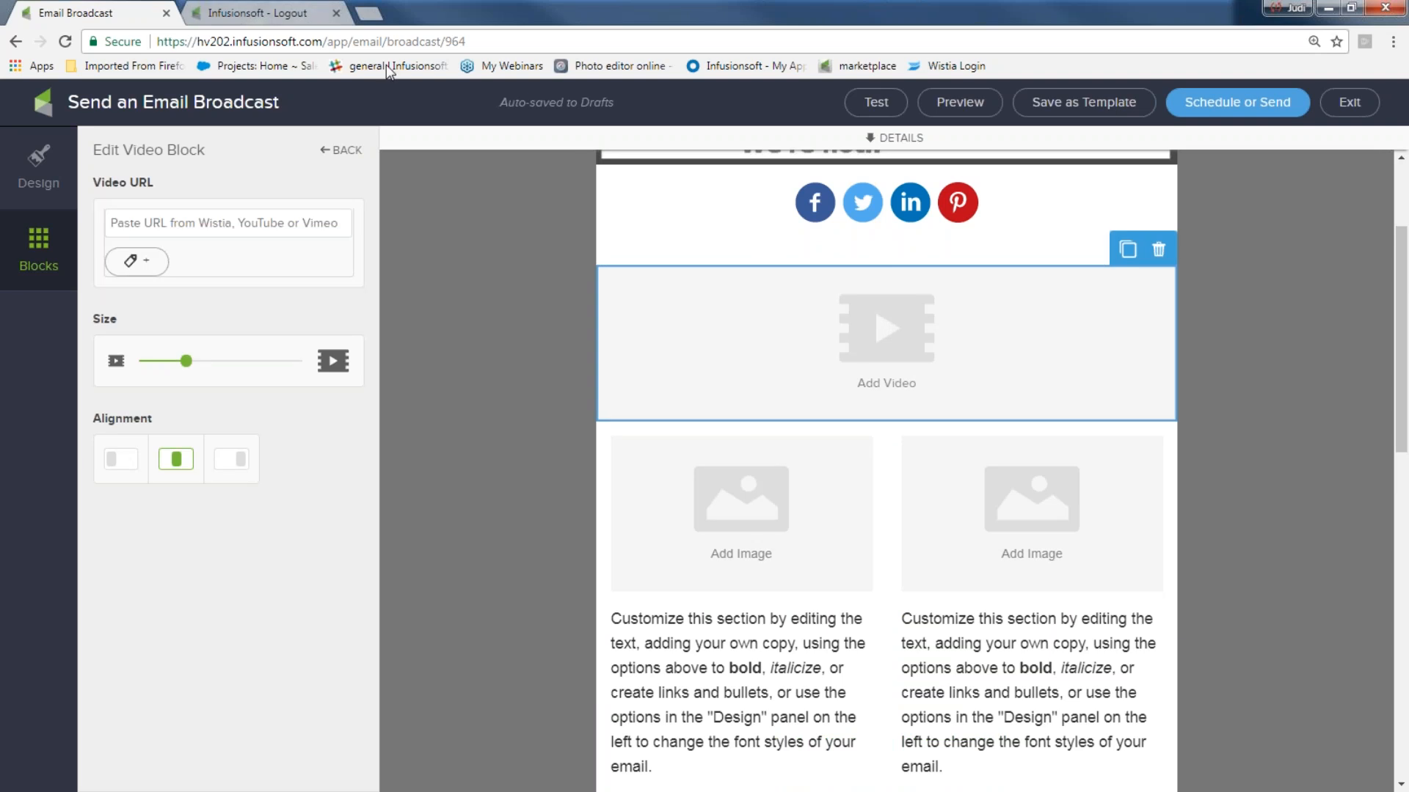
- Open a blank new browser tab
left_click(370, 16)
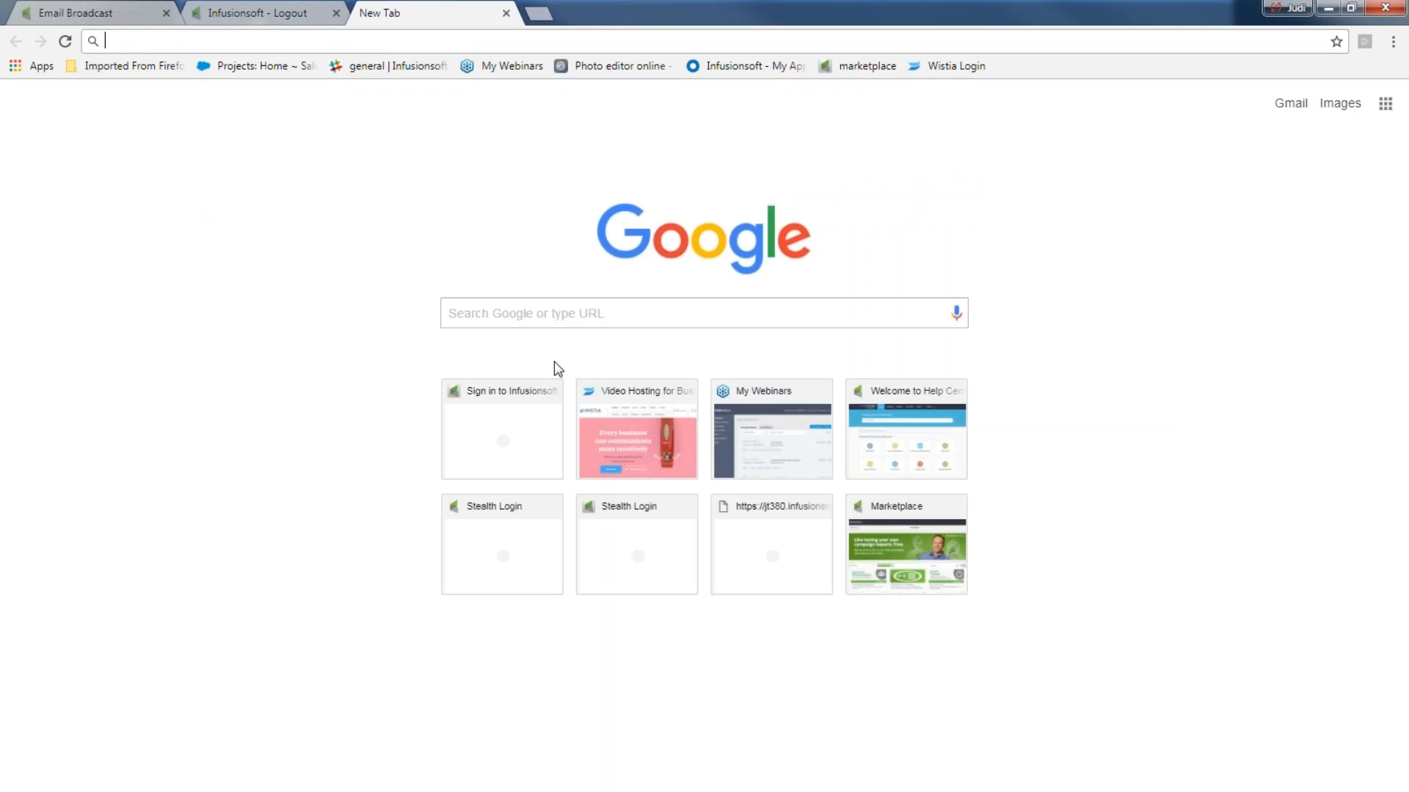
- Log in to Wistia and search for 'customer training'
left_click(637, 436)
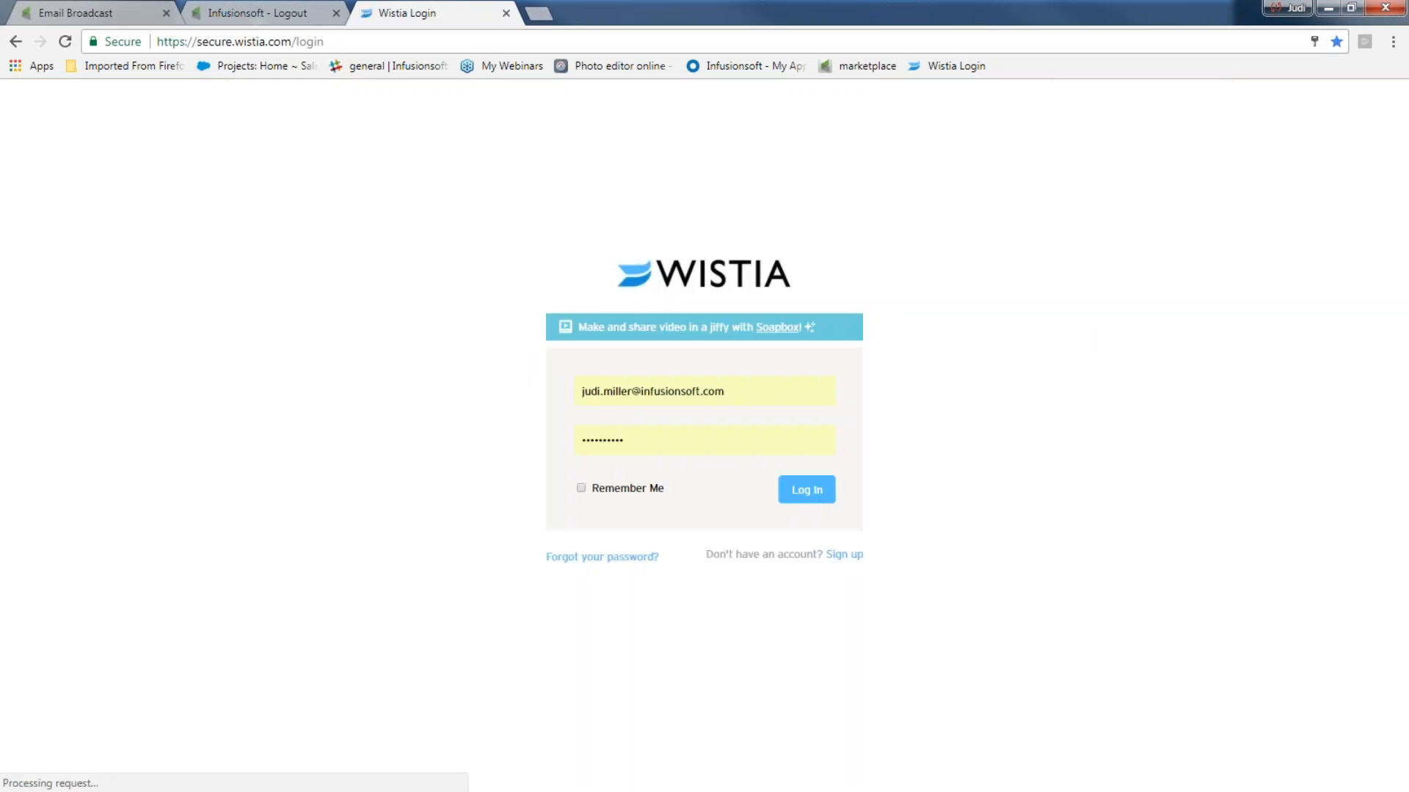
left_click(802, 486)
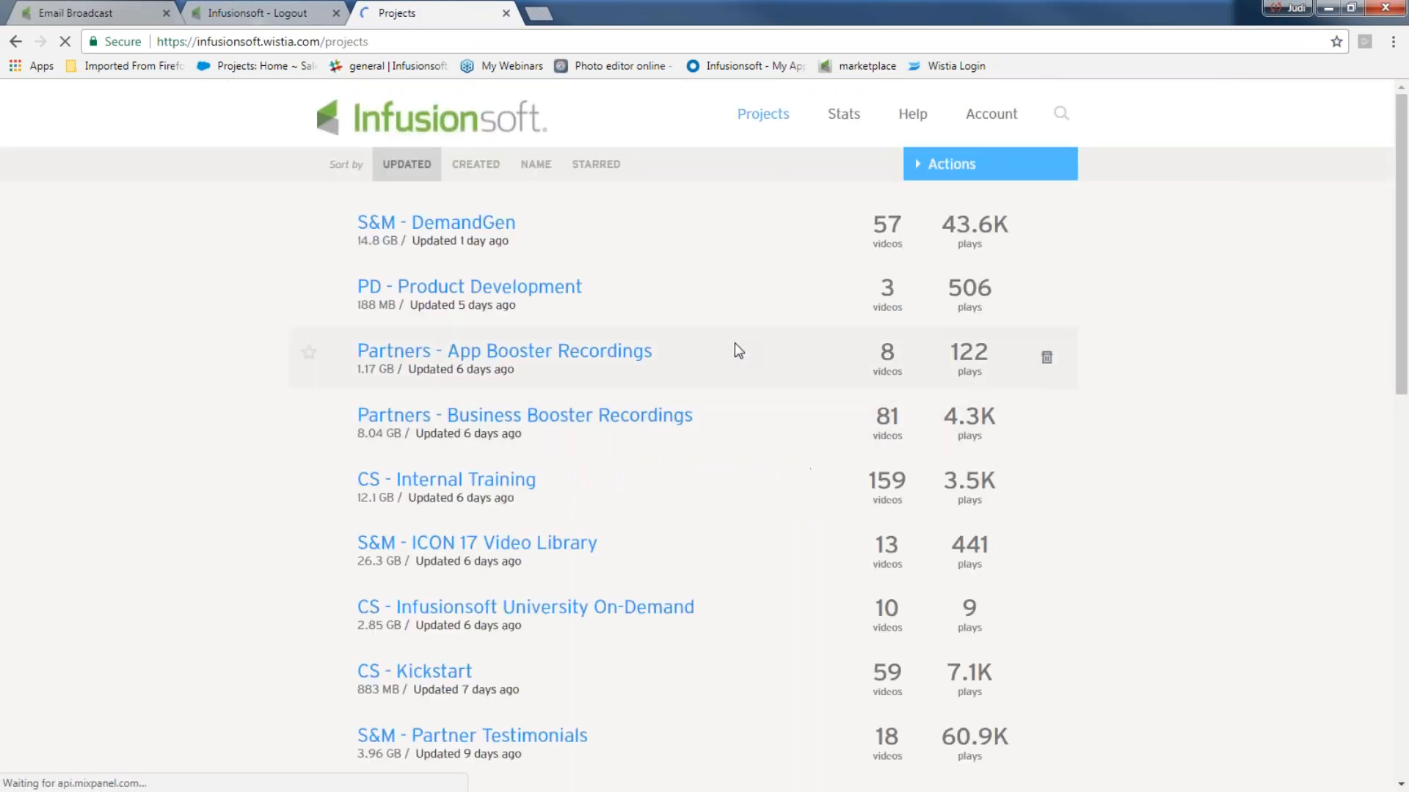
left_click(536, 164)
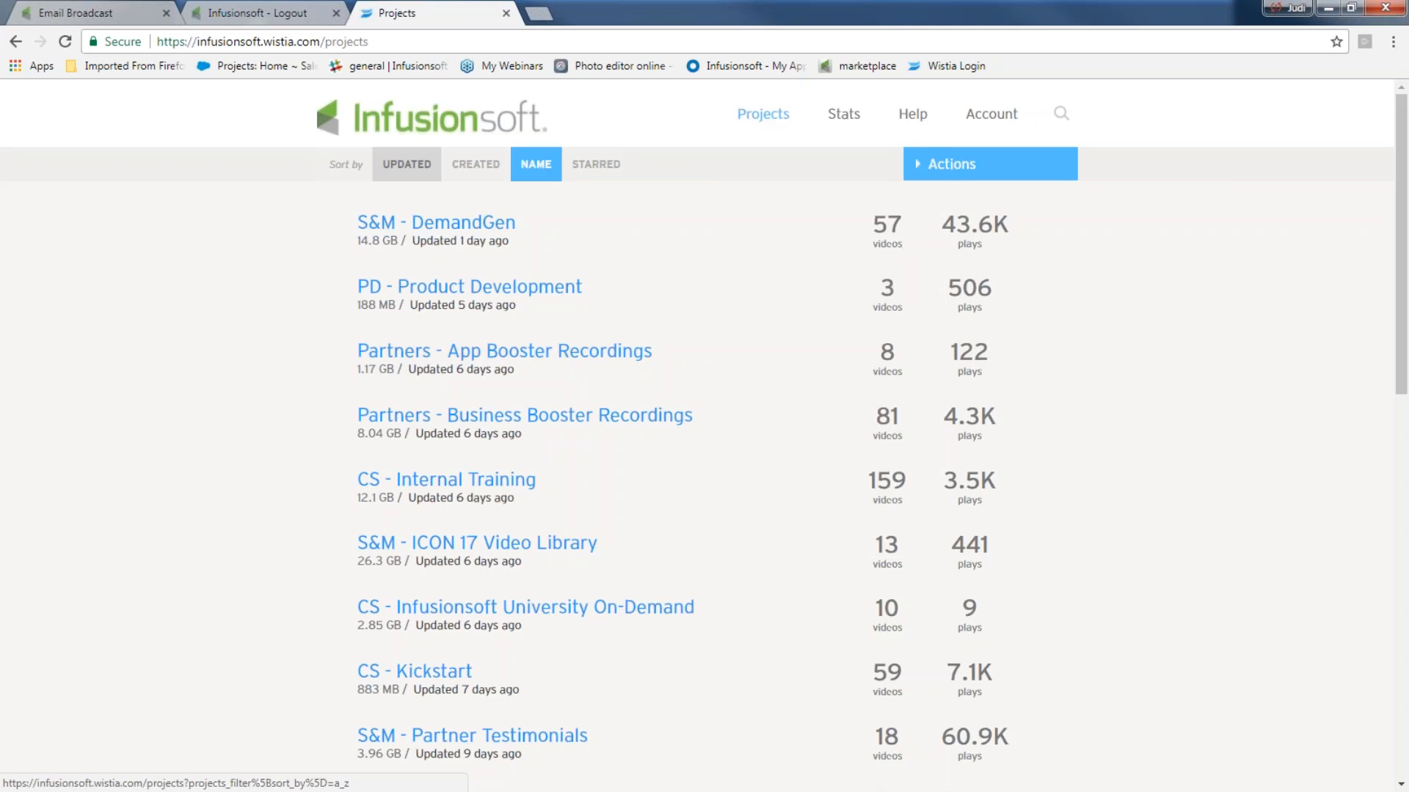
left_click(1064, 116)
type("cus")
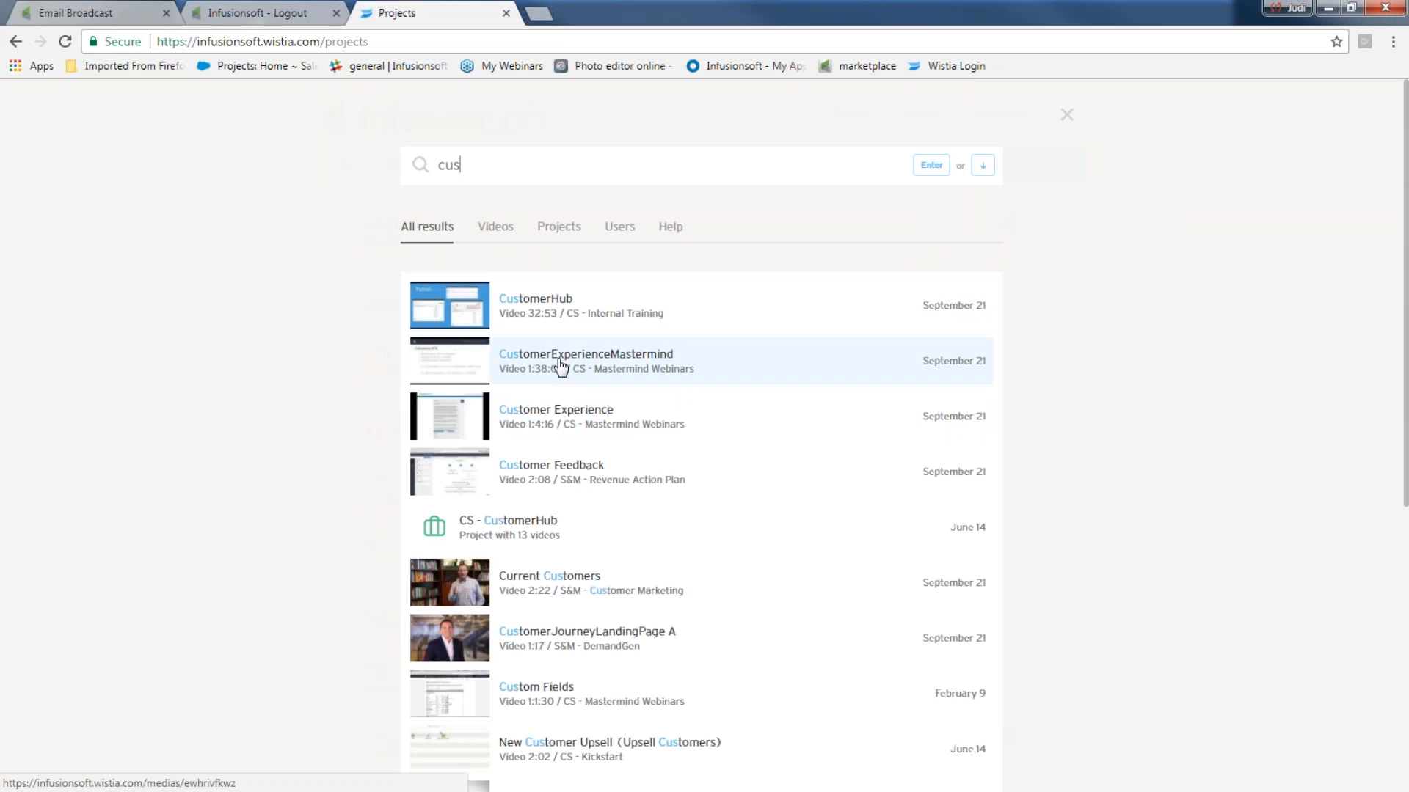
type("to")
key("BackSpace")
type("omer training")
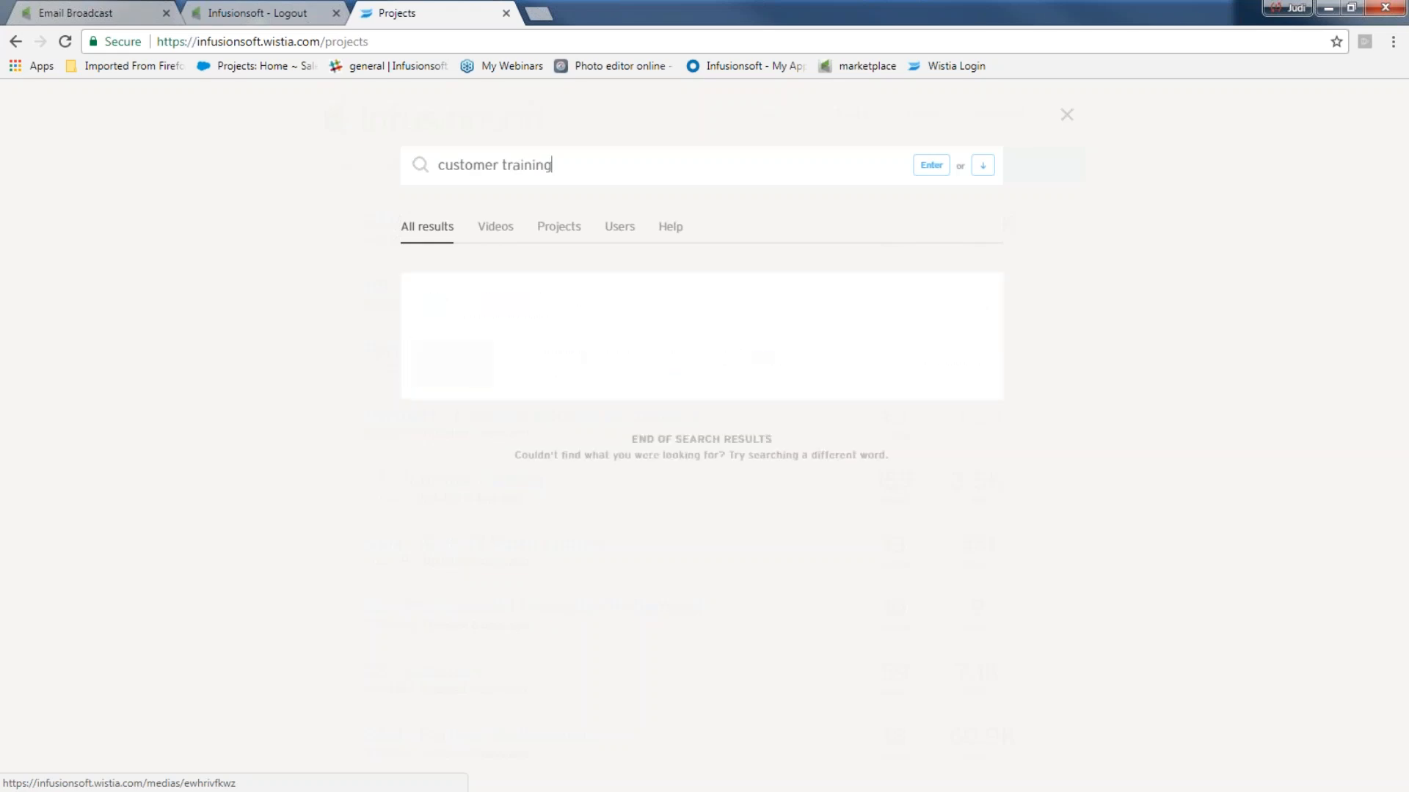
- Open Home Page Welcome Video v1 in CS - Customer Training and select its address
left_click(622, 308)
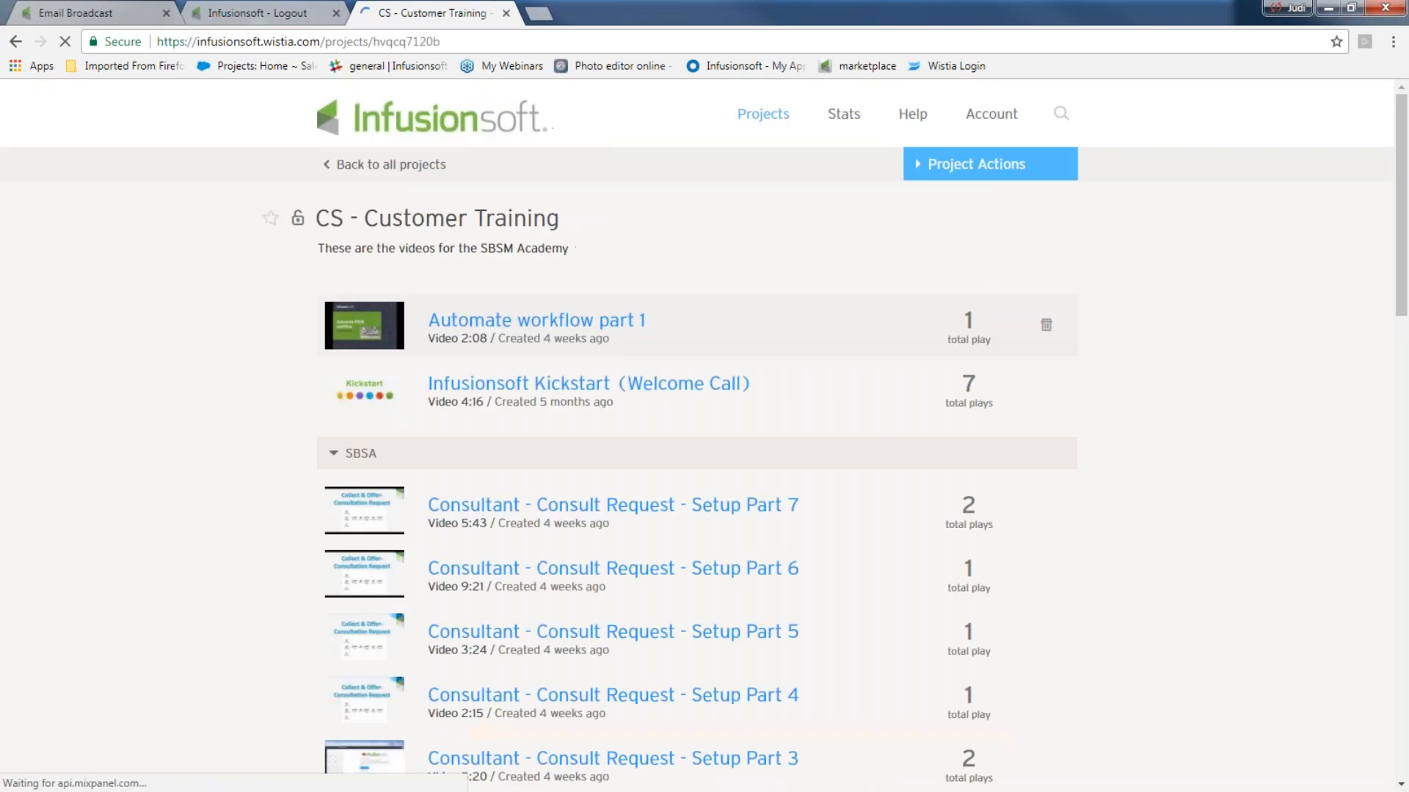
scroll(532, 533, "down", 8)
scroll(532, 533, "down", 8)
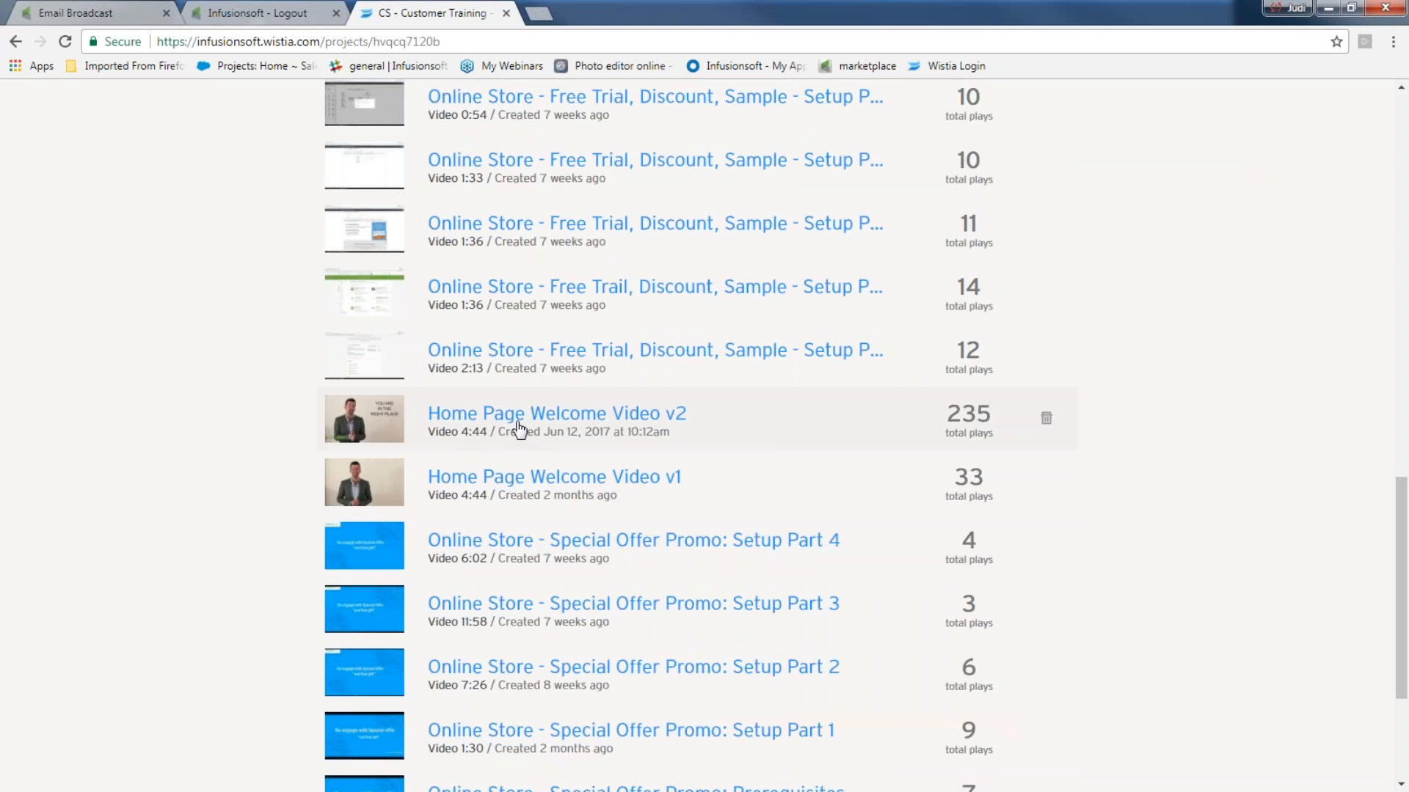
left_click(509, 484)
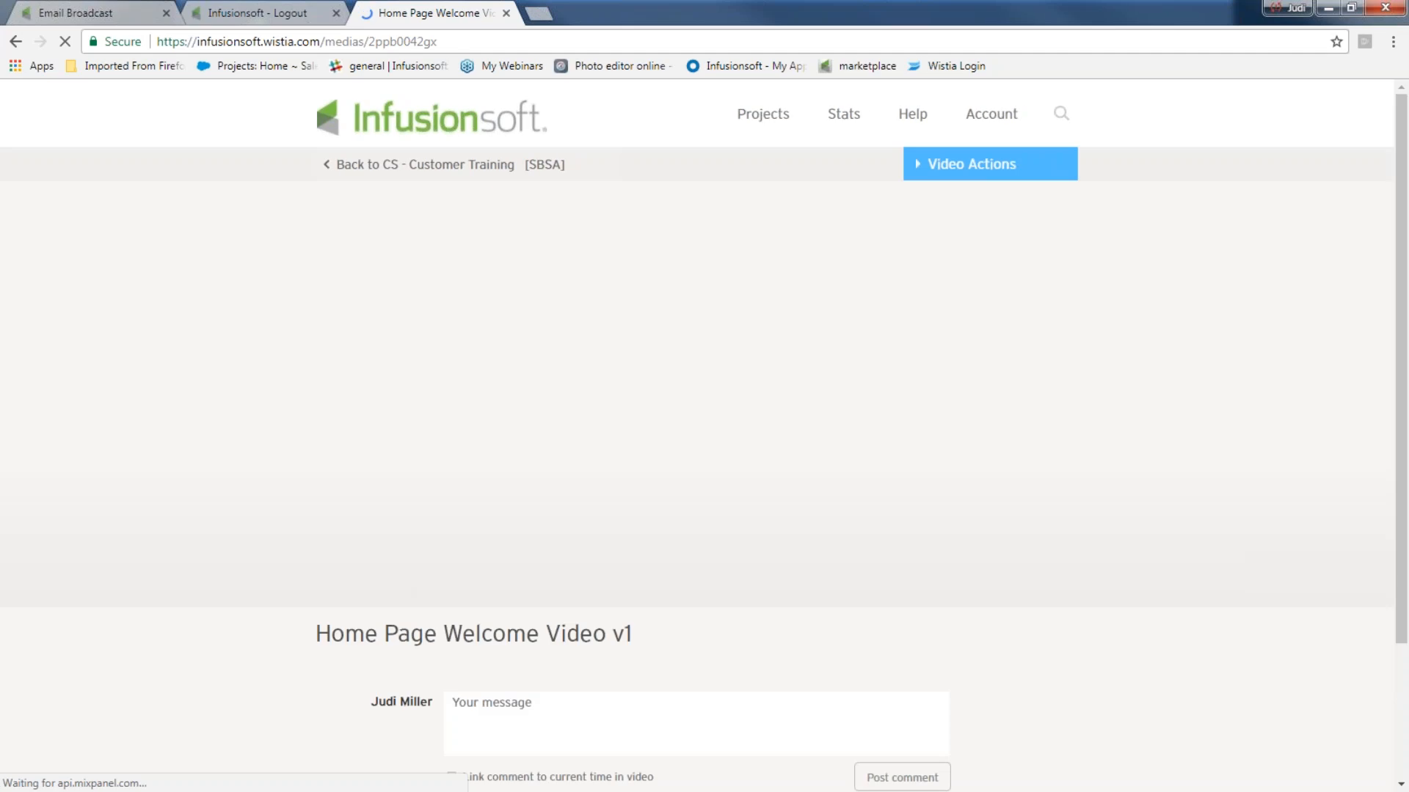
left_click(339, 598)
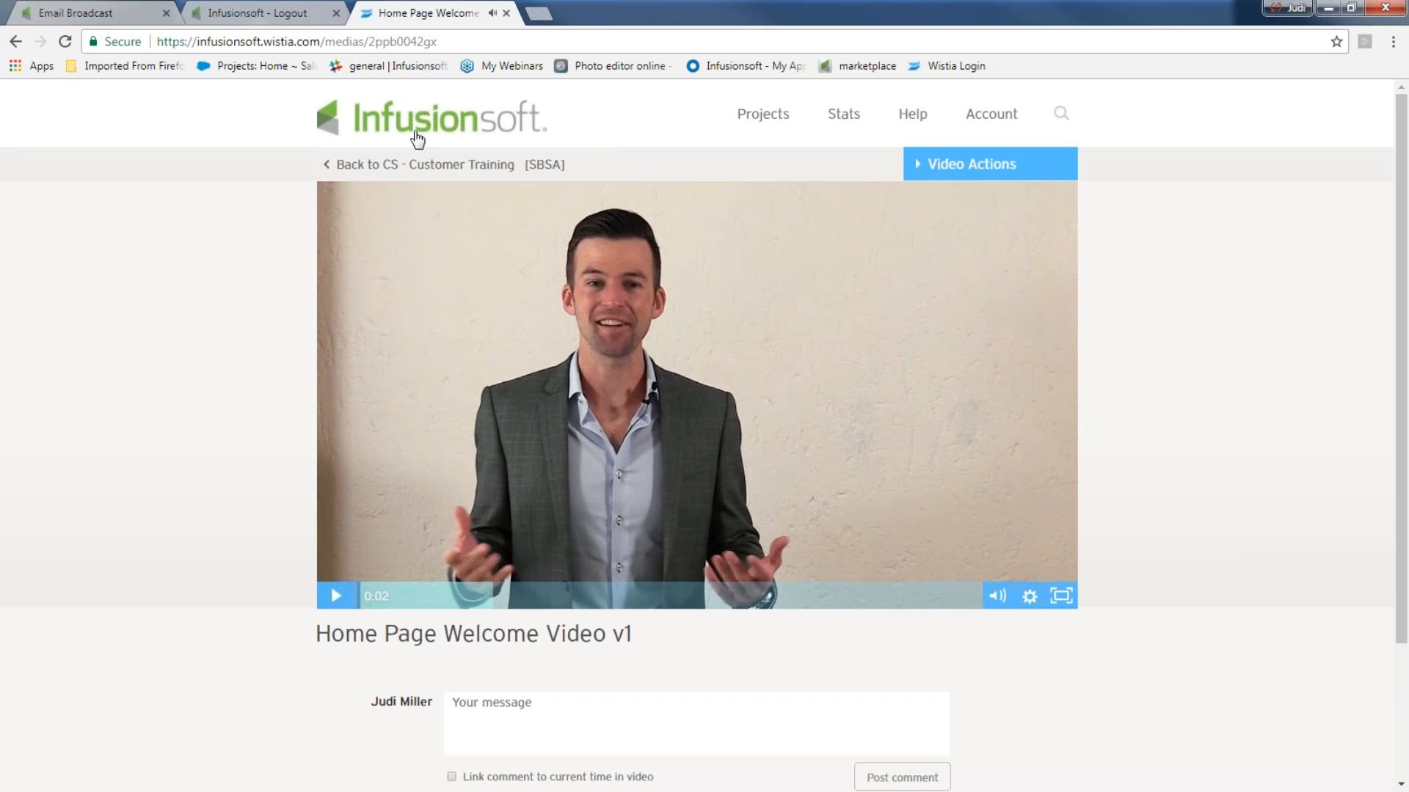
left_click_drag(438, 41, 140, 37)
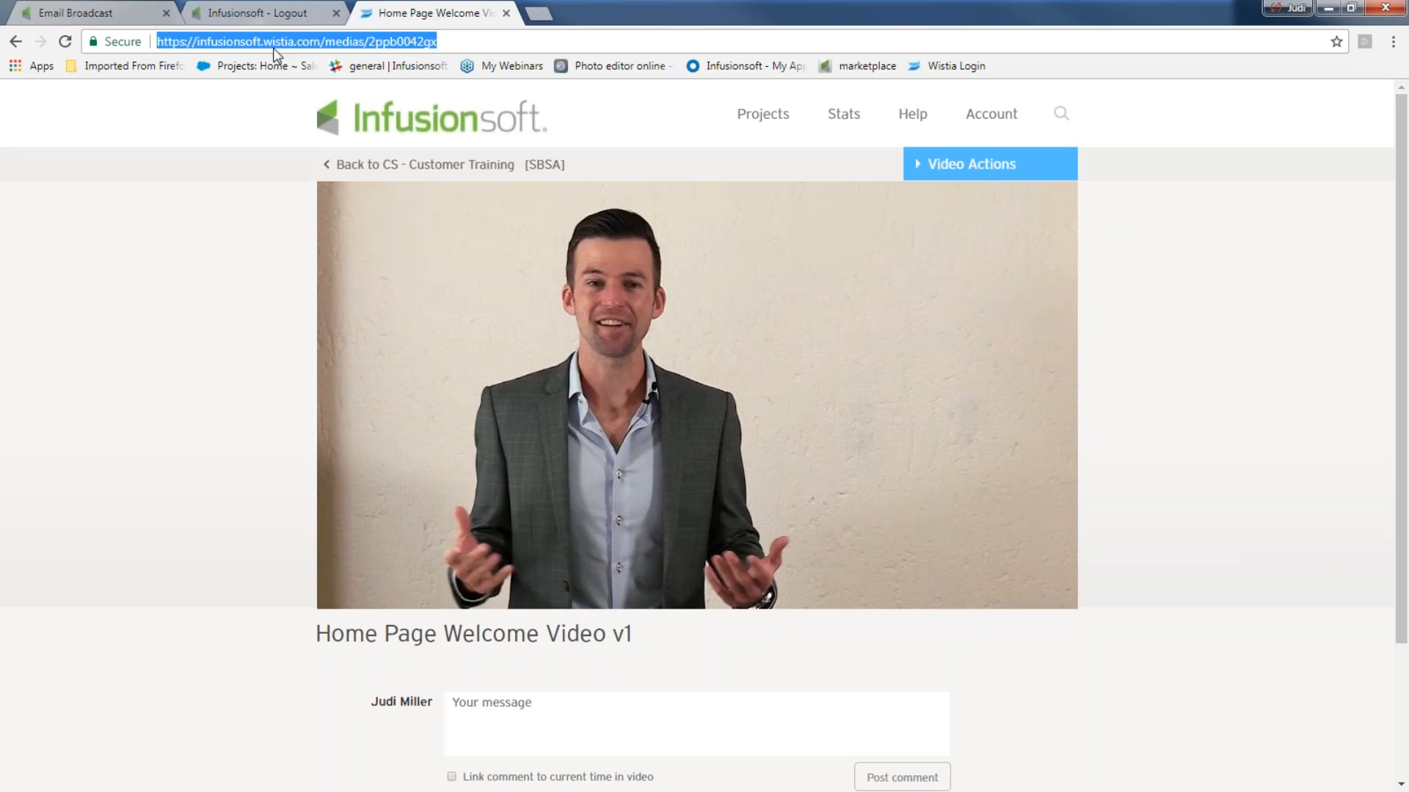
left_click(132, 14)
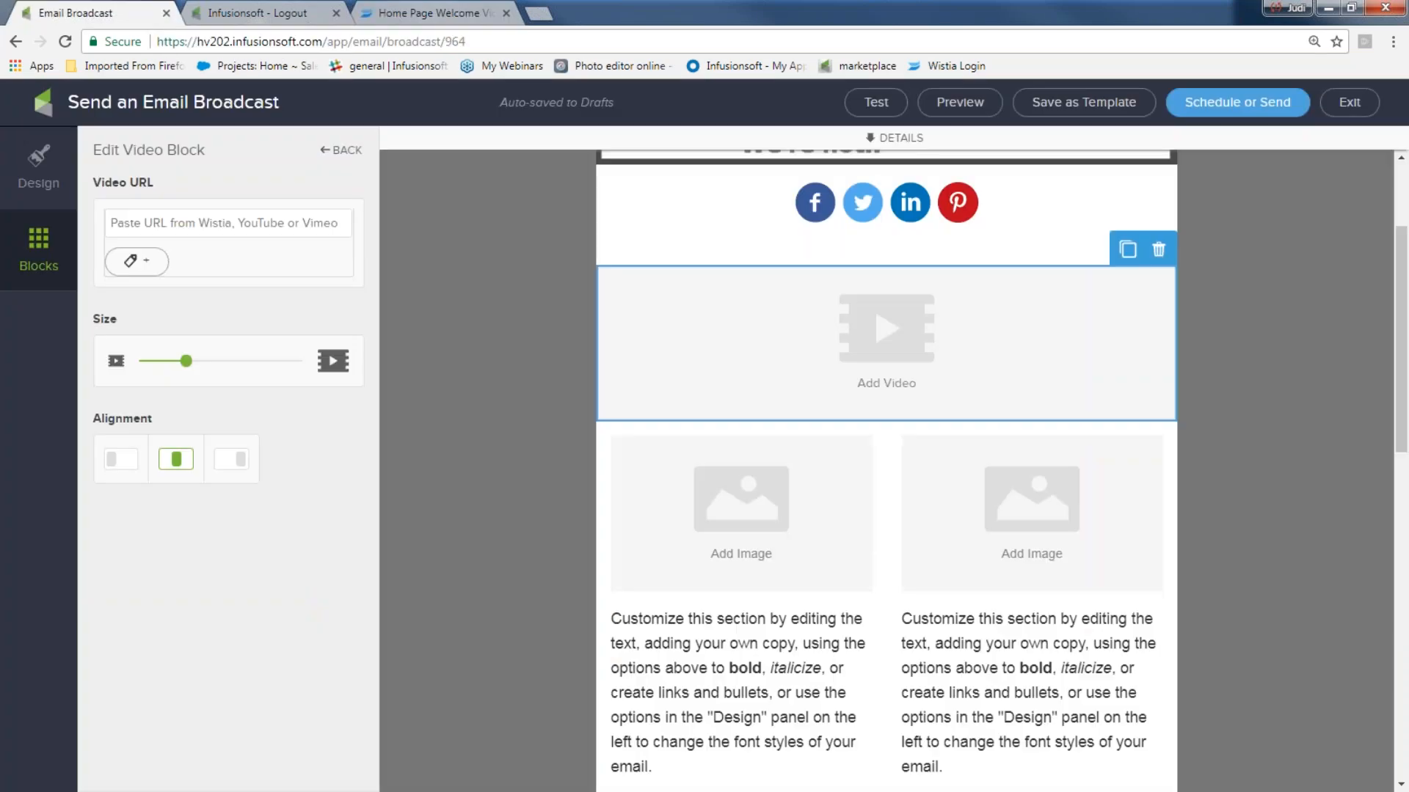
- Copy the Wistia video address and paste it as the video block's URL
right_click(133, 217)
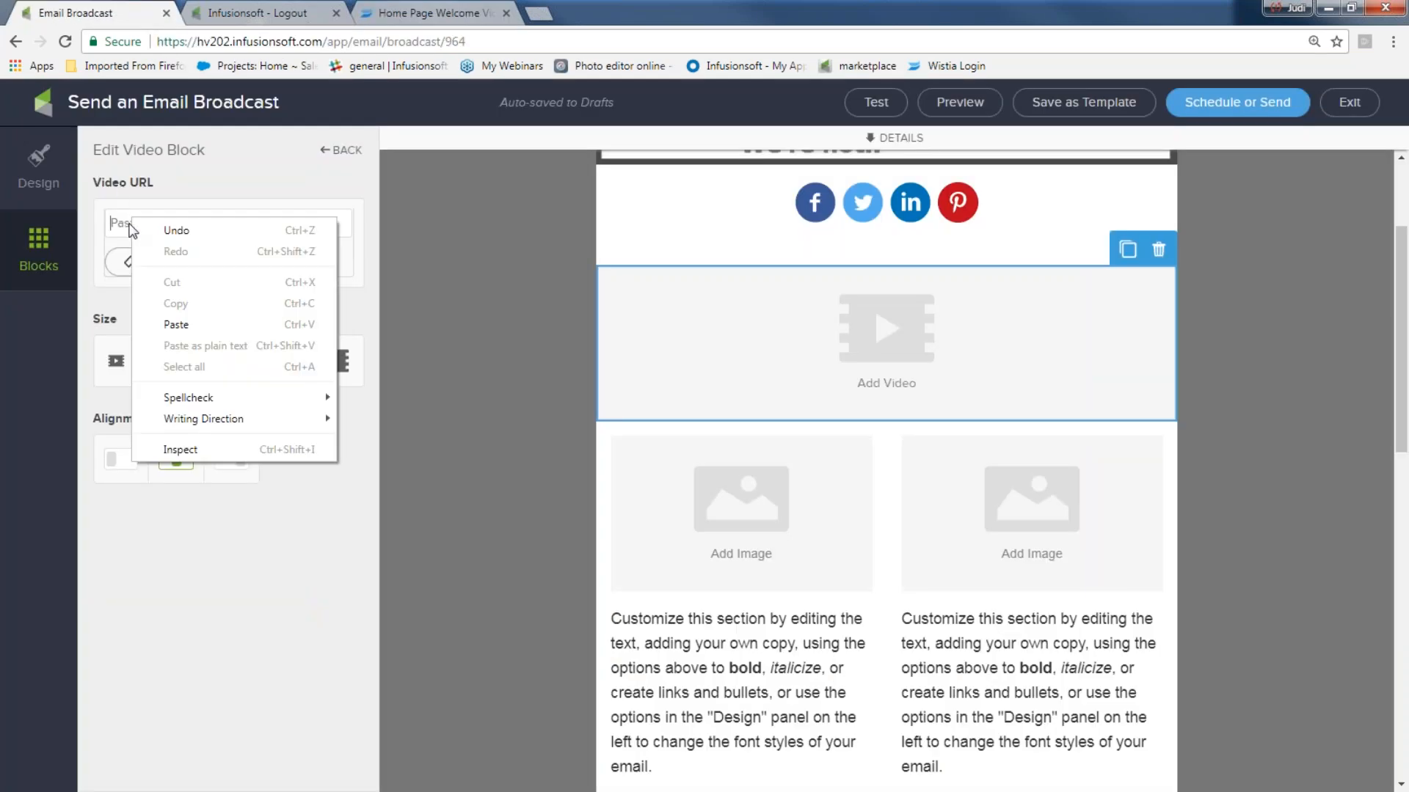
left_click(176, 324)
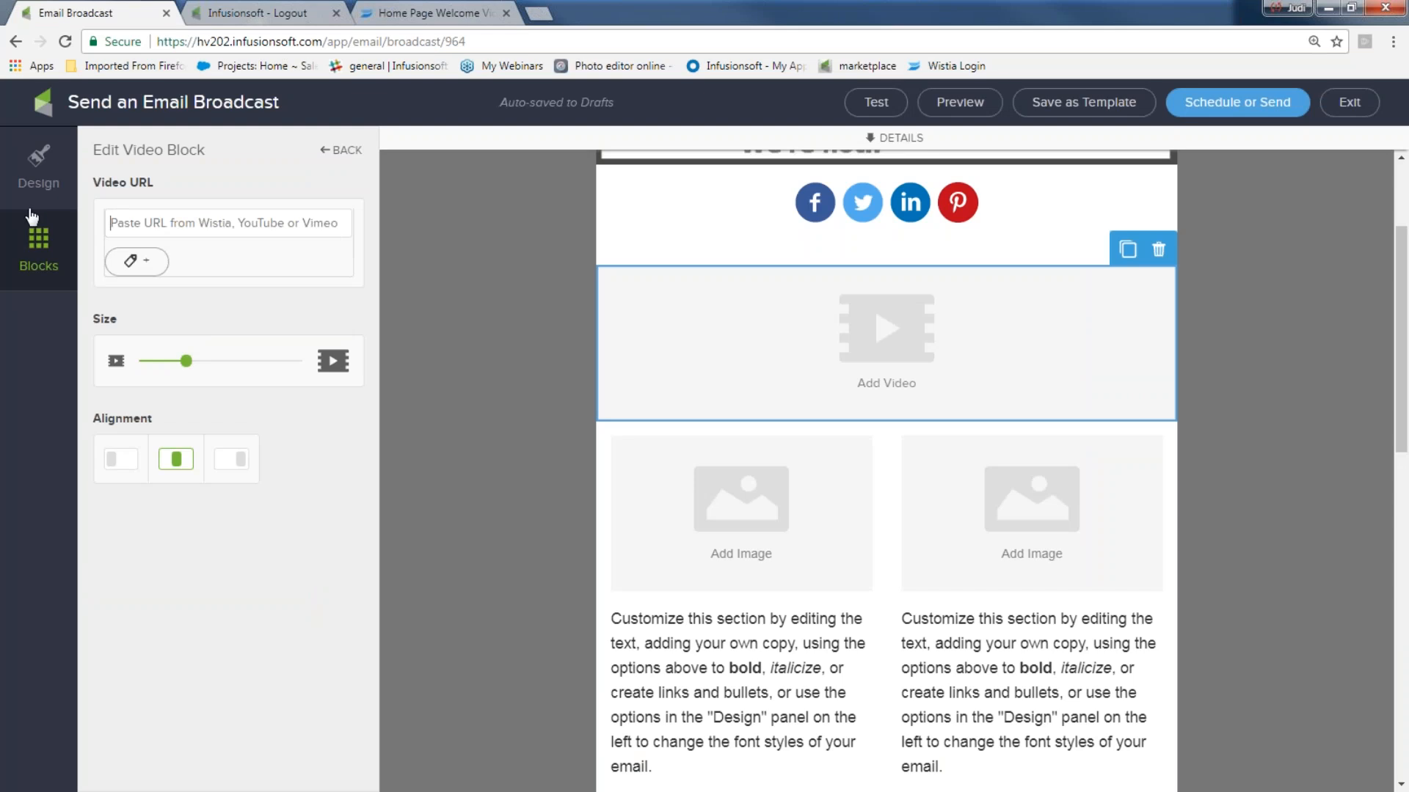
left_click(405, 15)
left_click(453, 42)
left_click_drag(453, 42, 155, 43)
right_click(204, 44)
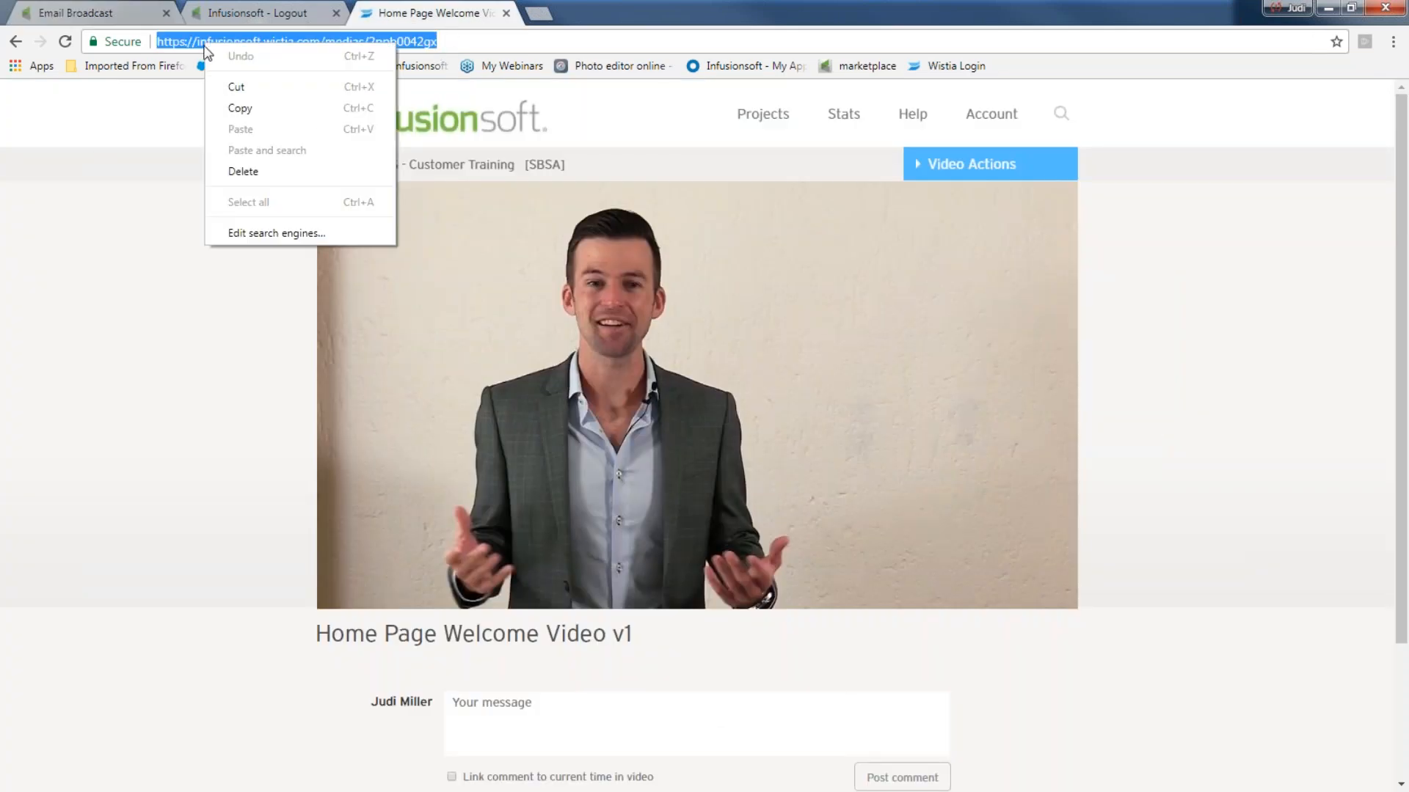
left_click(239, 109)
left_click(113, 16)
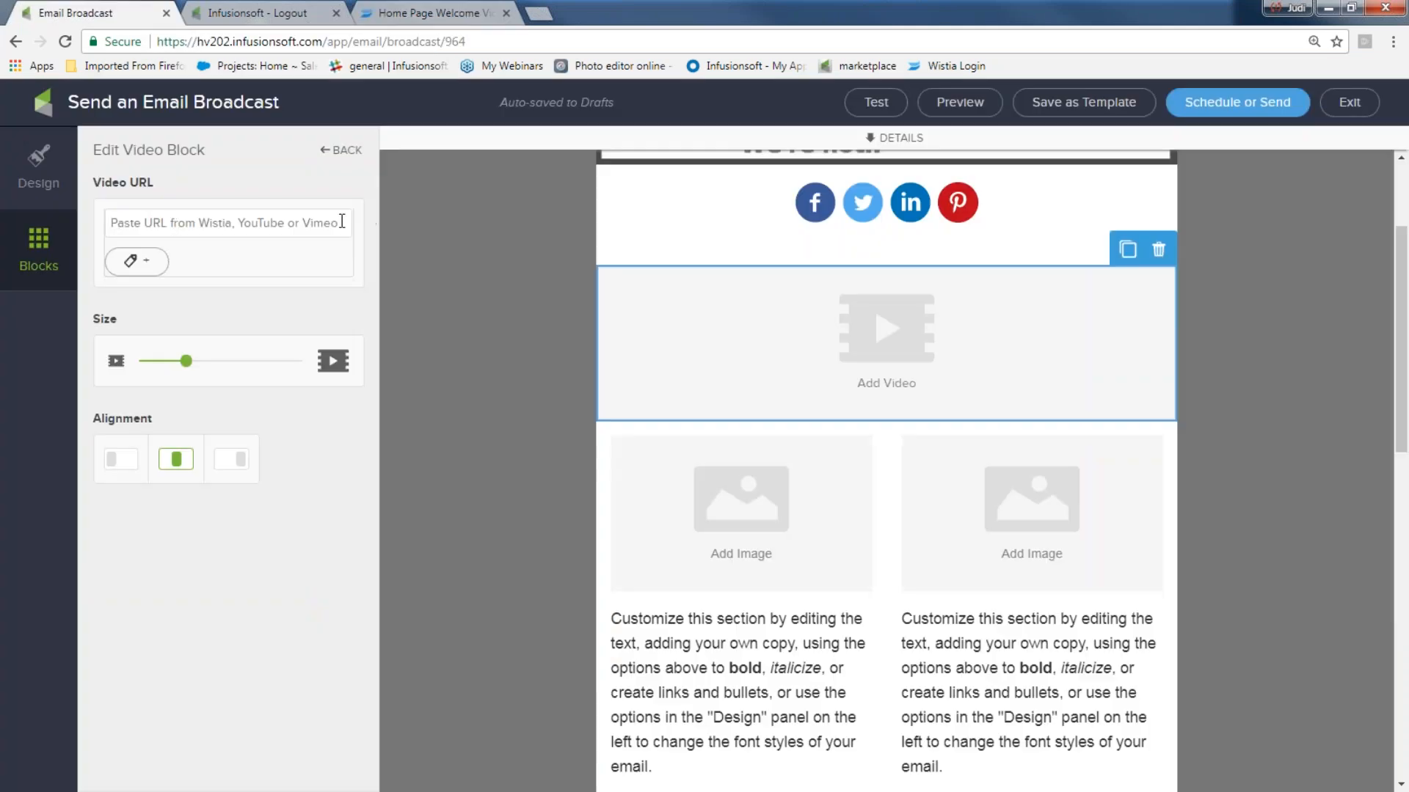
key("ctrl+v")
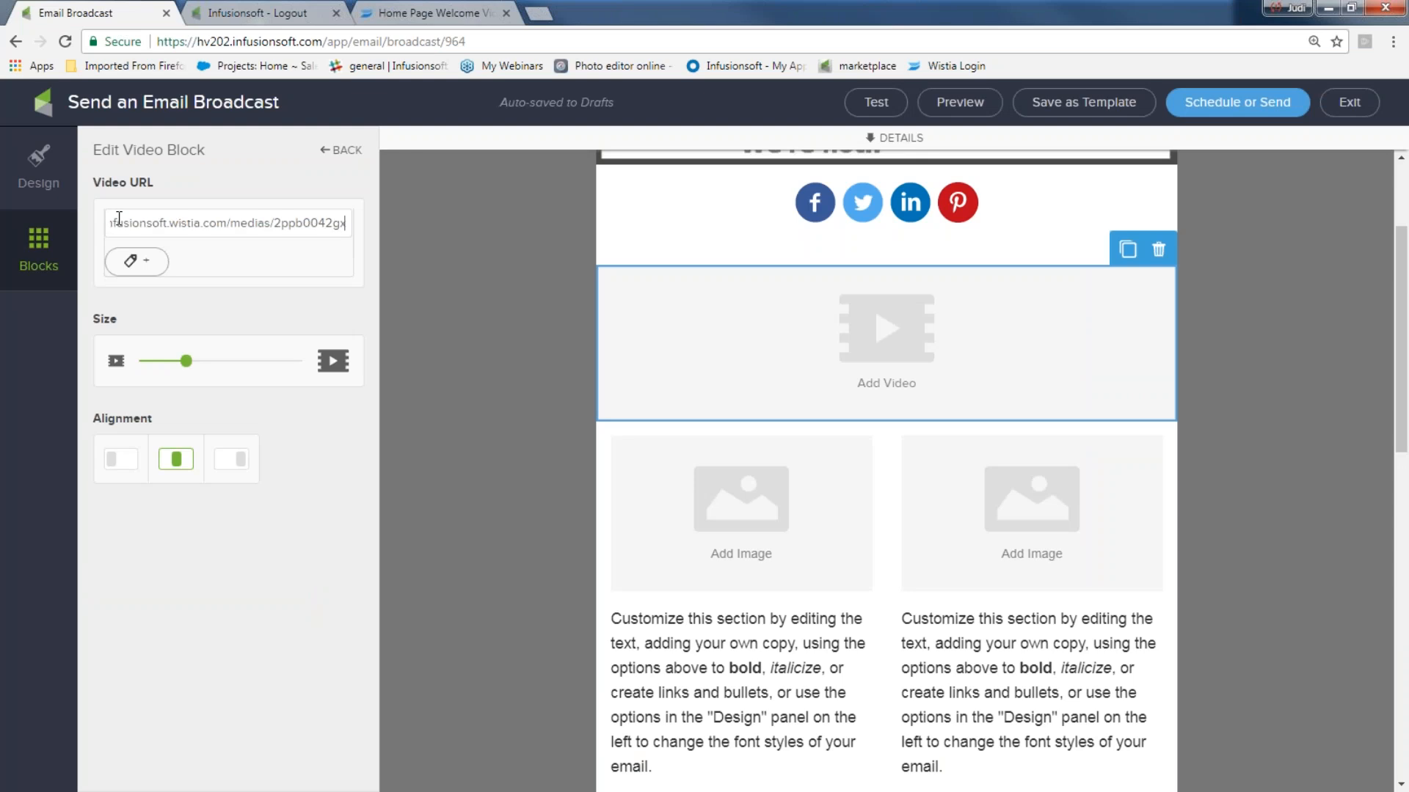
- Tag video clickers with 'clicked on video' and enlarge the video in the email
left_click(140, 259)
left_click(175, 275)
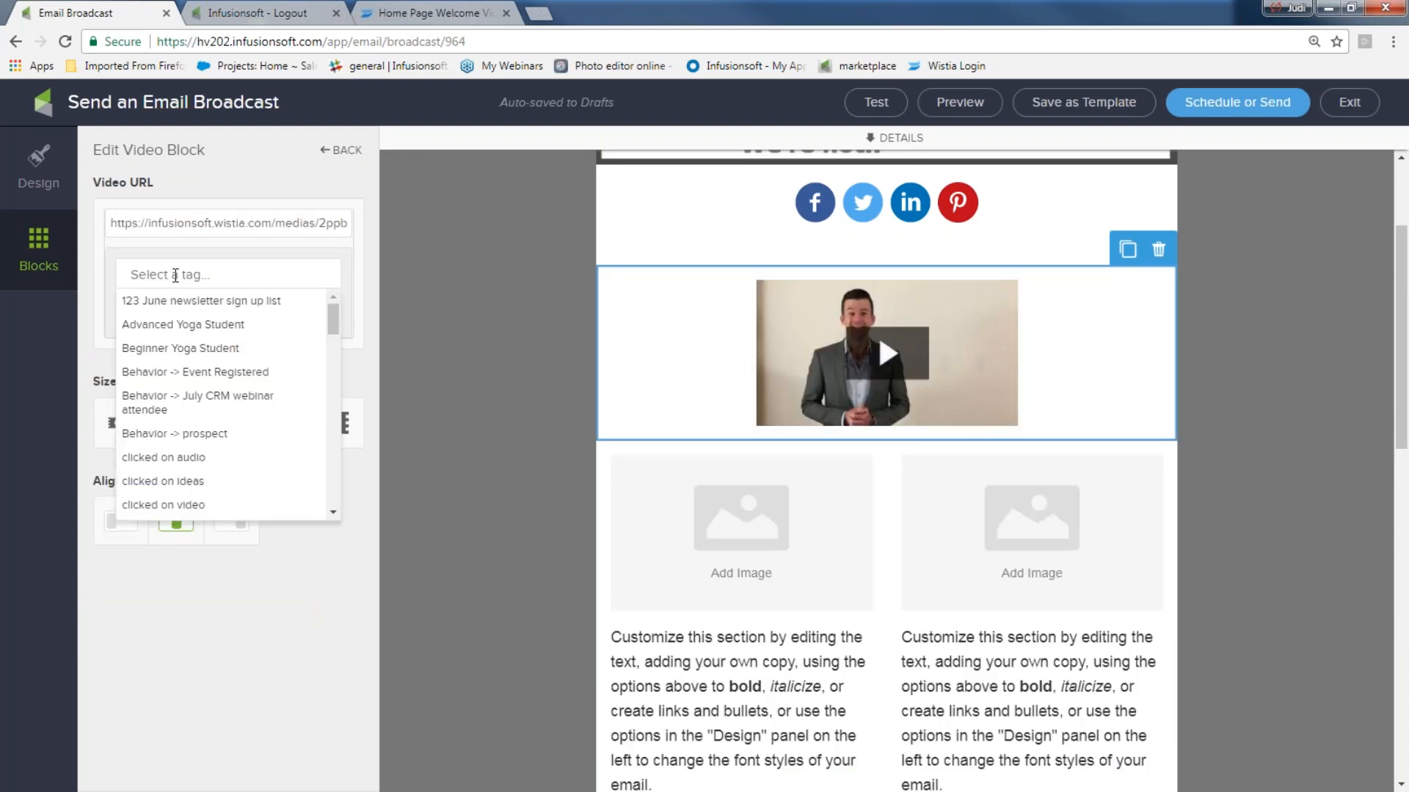
type("cli")
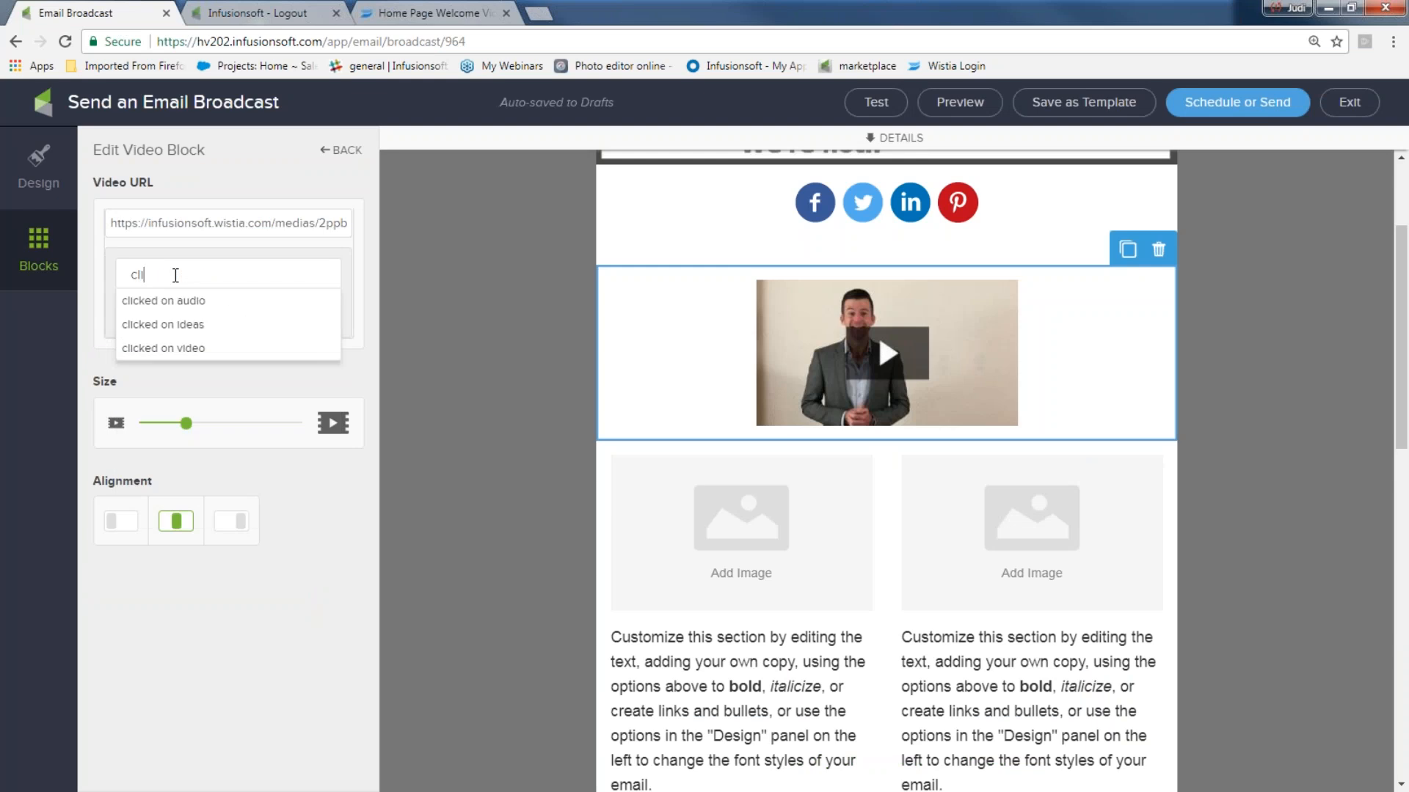
left_click(178, 349)
left_click(305, 314)
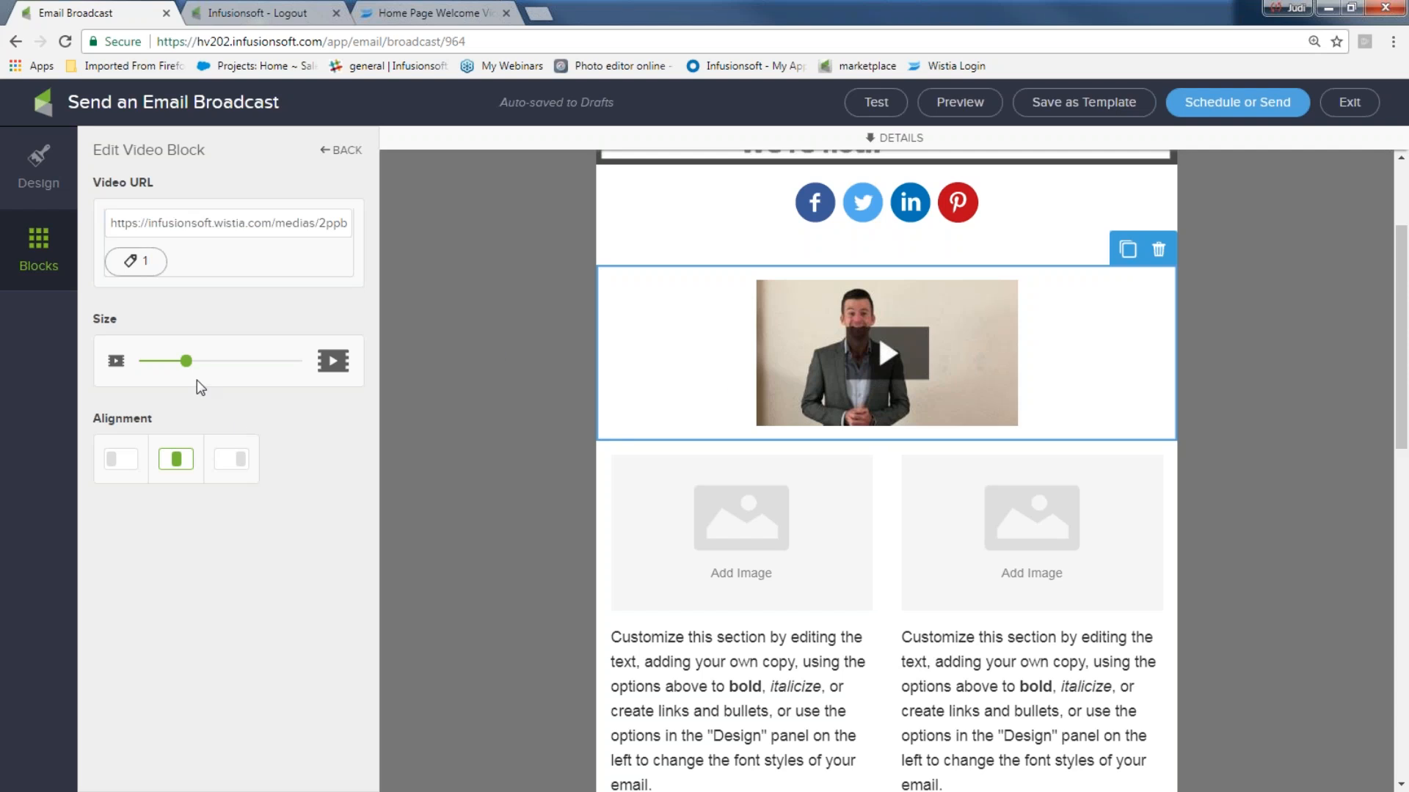
left_click_drag(187, 361, 268, 361)
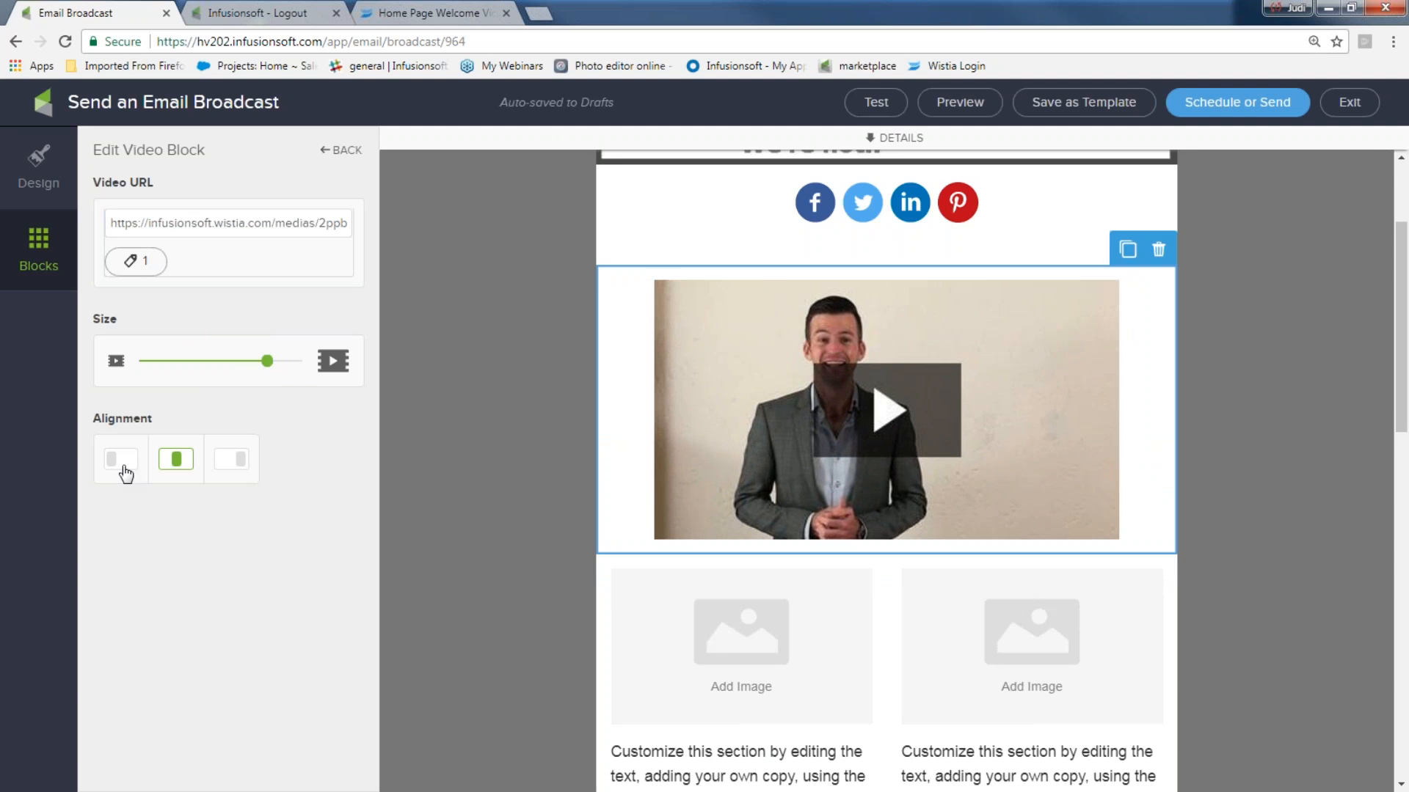
left_click(392, 421)
scroll(394, 417, "down", 1)
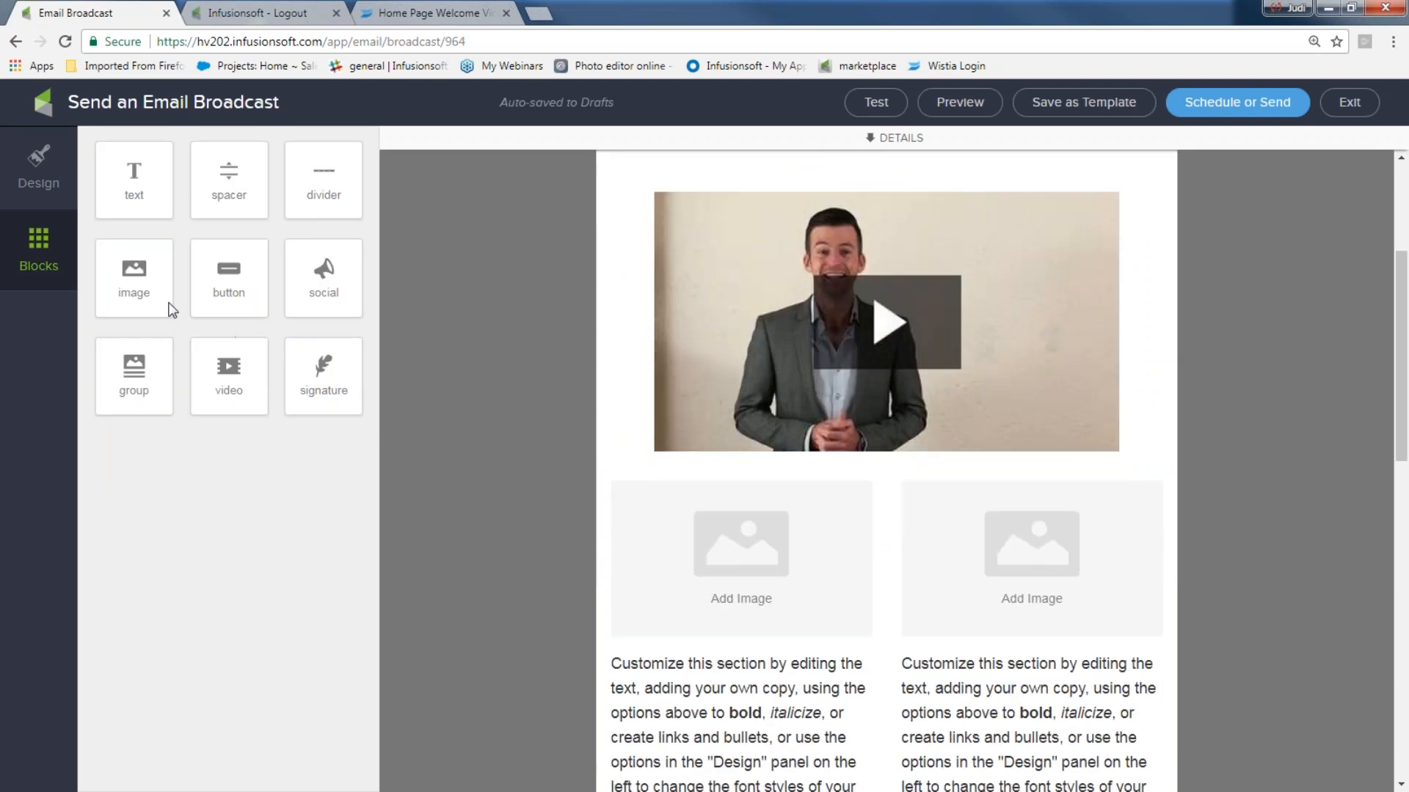
- Place a slightly enlarged ducks_like_rain image block beside the video
left_click_drag(134, 282, 753, 212)
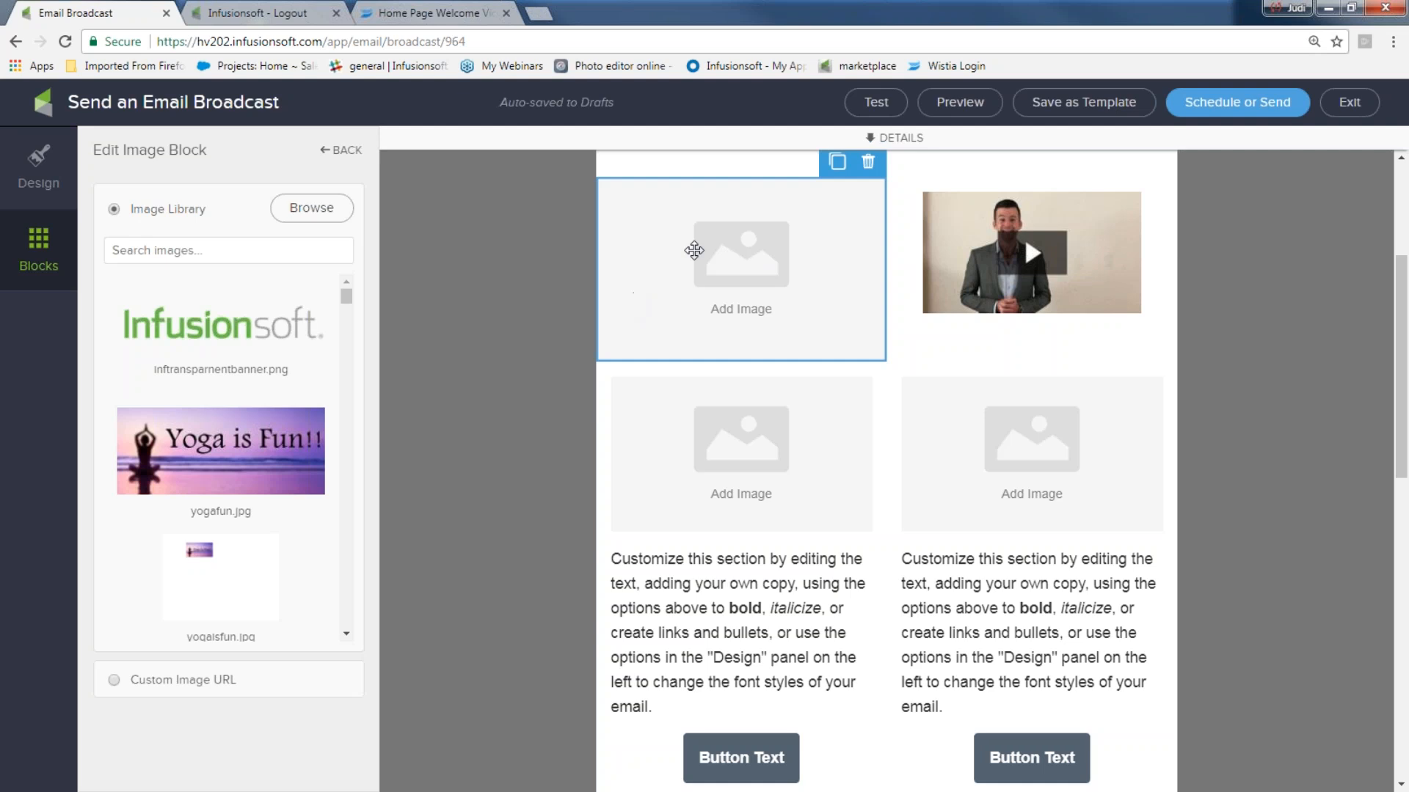
scroll(242, 491, "down", 5)
left_click(257, 467)
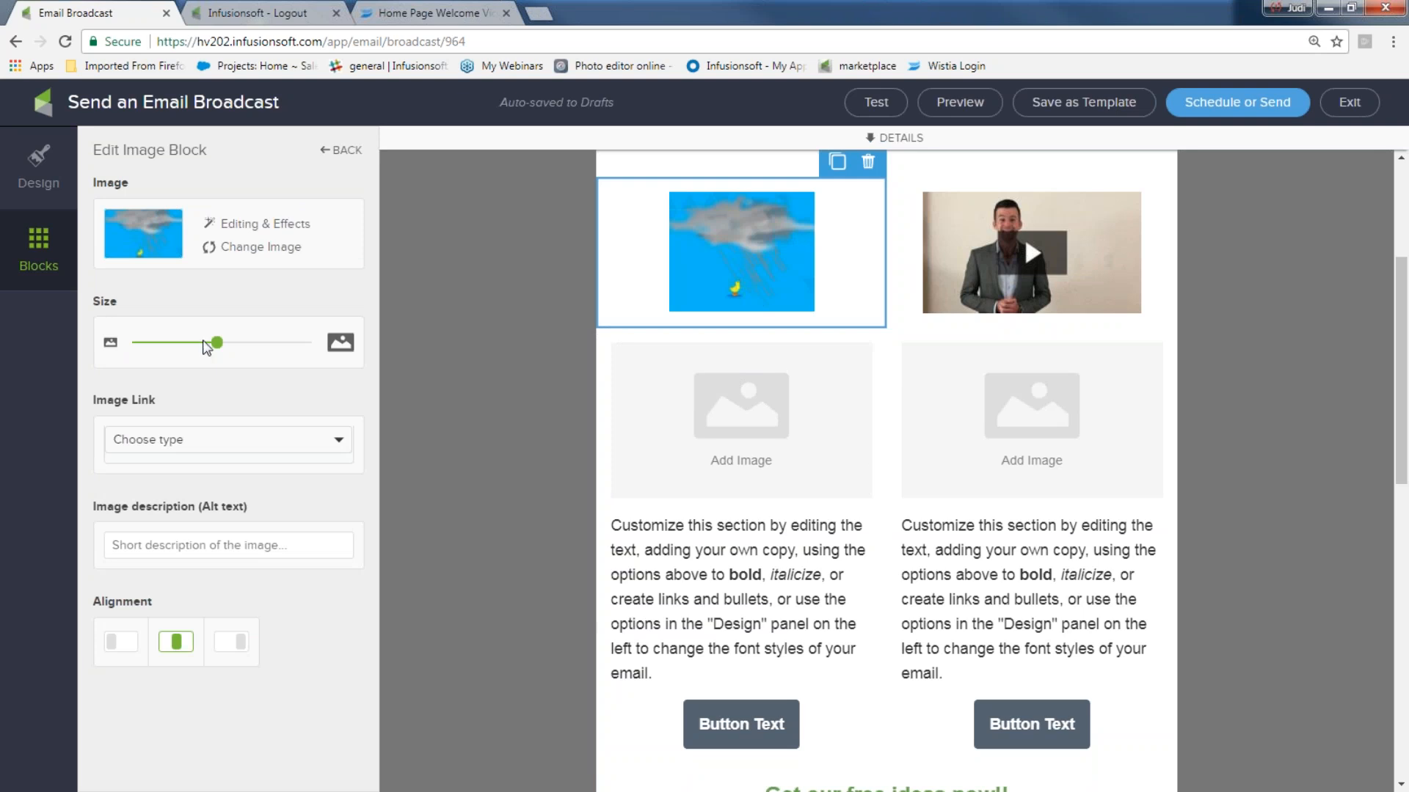
mouse_move(218, 344)
left_mouse_down()
mouse_move(258, 345)
mouse_move(221, 342)
left_mouse_up()
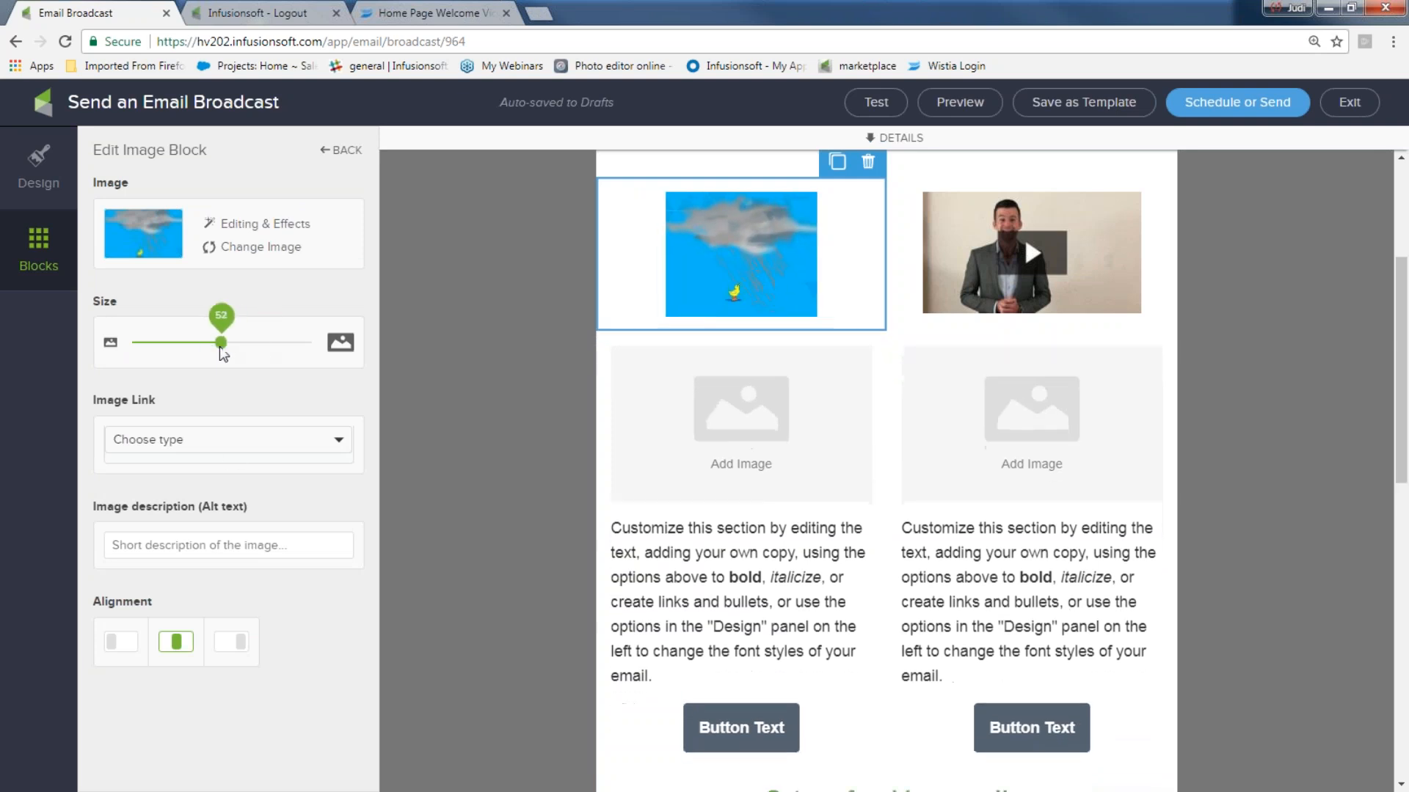
left_click(228, 446)
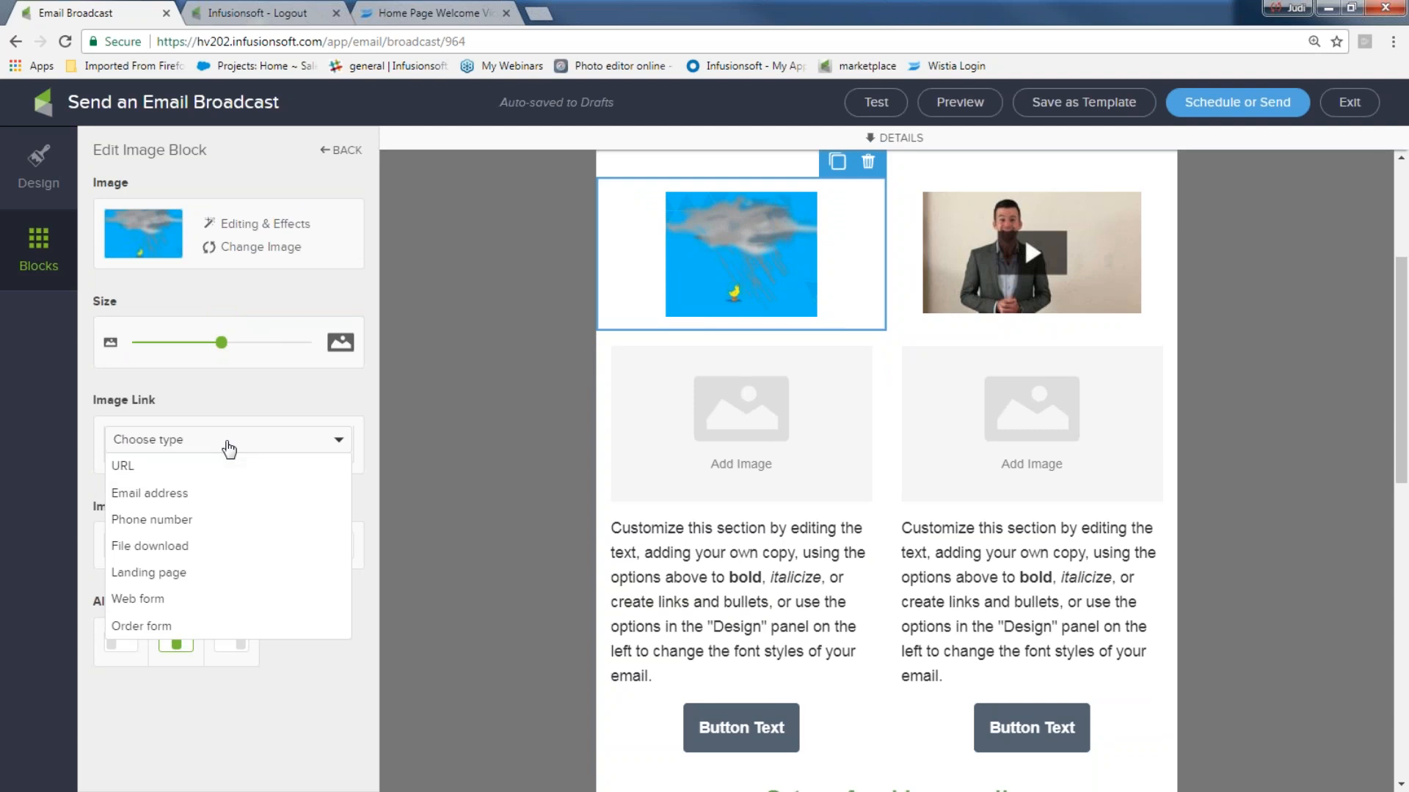
left_click(229, 449)
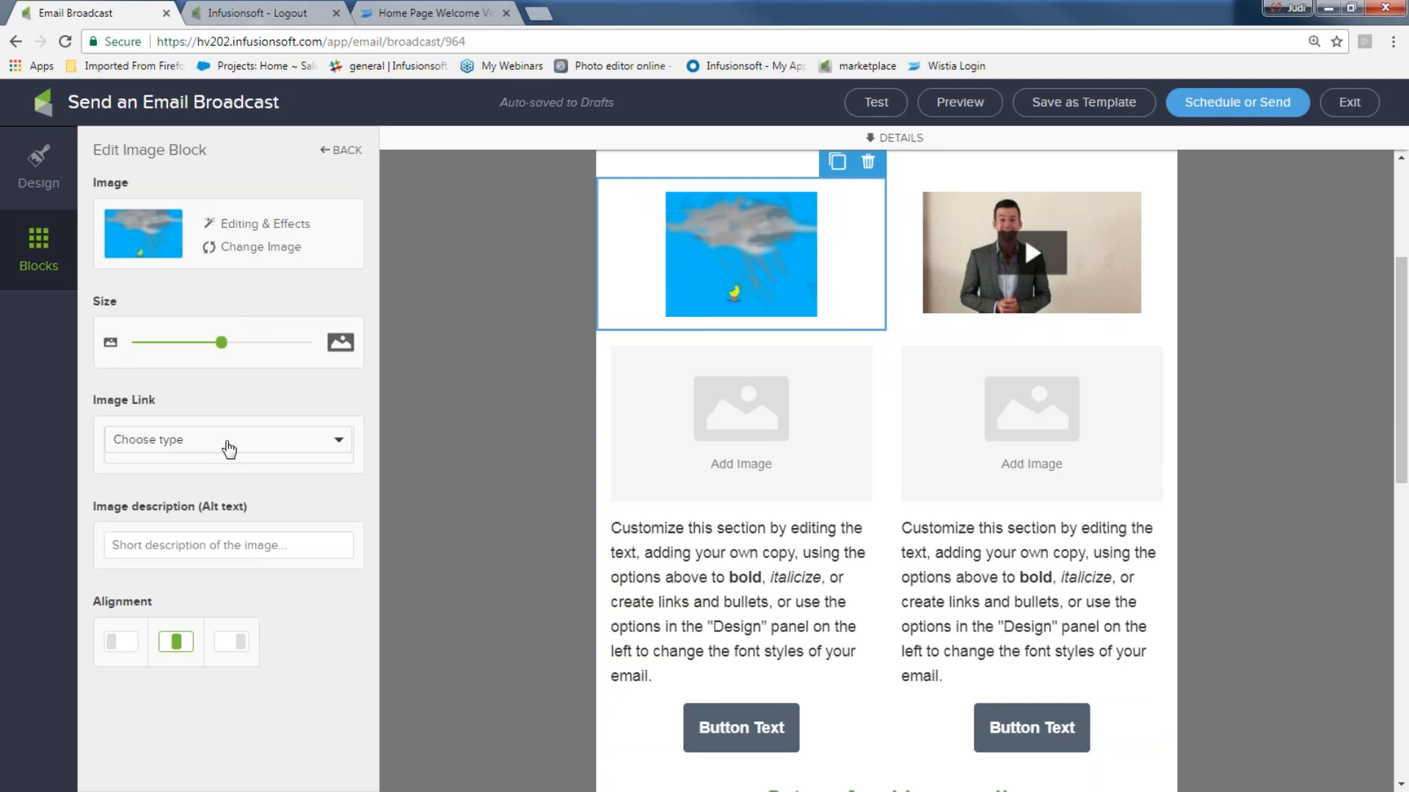
left_click(611, 474)
scroll(610, 474, "up", 3)
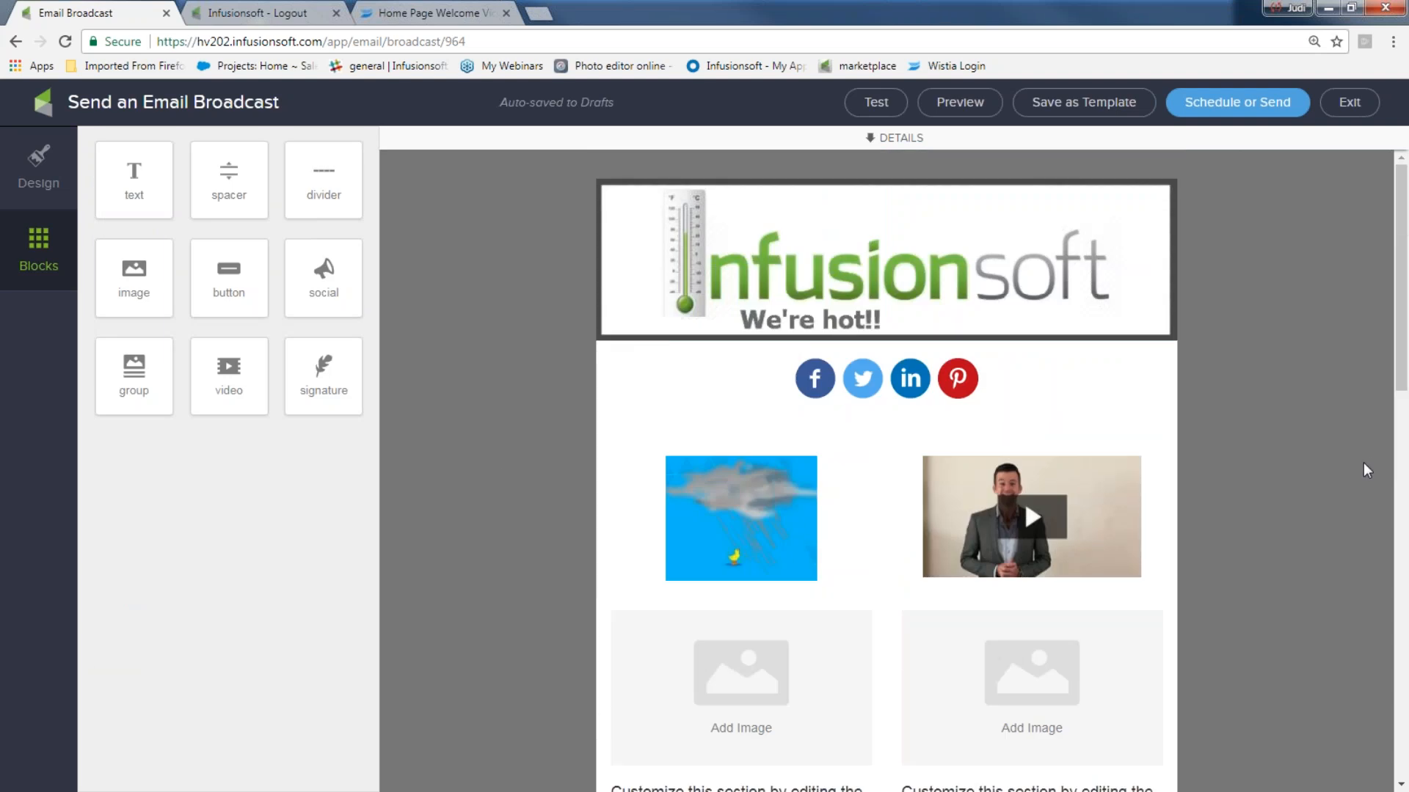
scroll(915, 294, "down", 2)
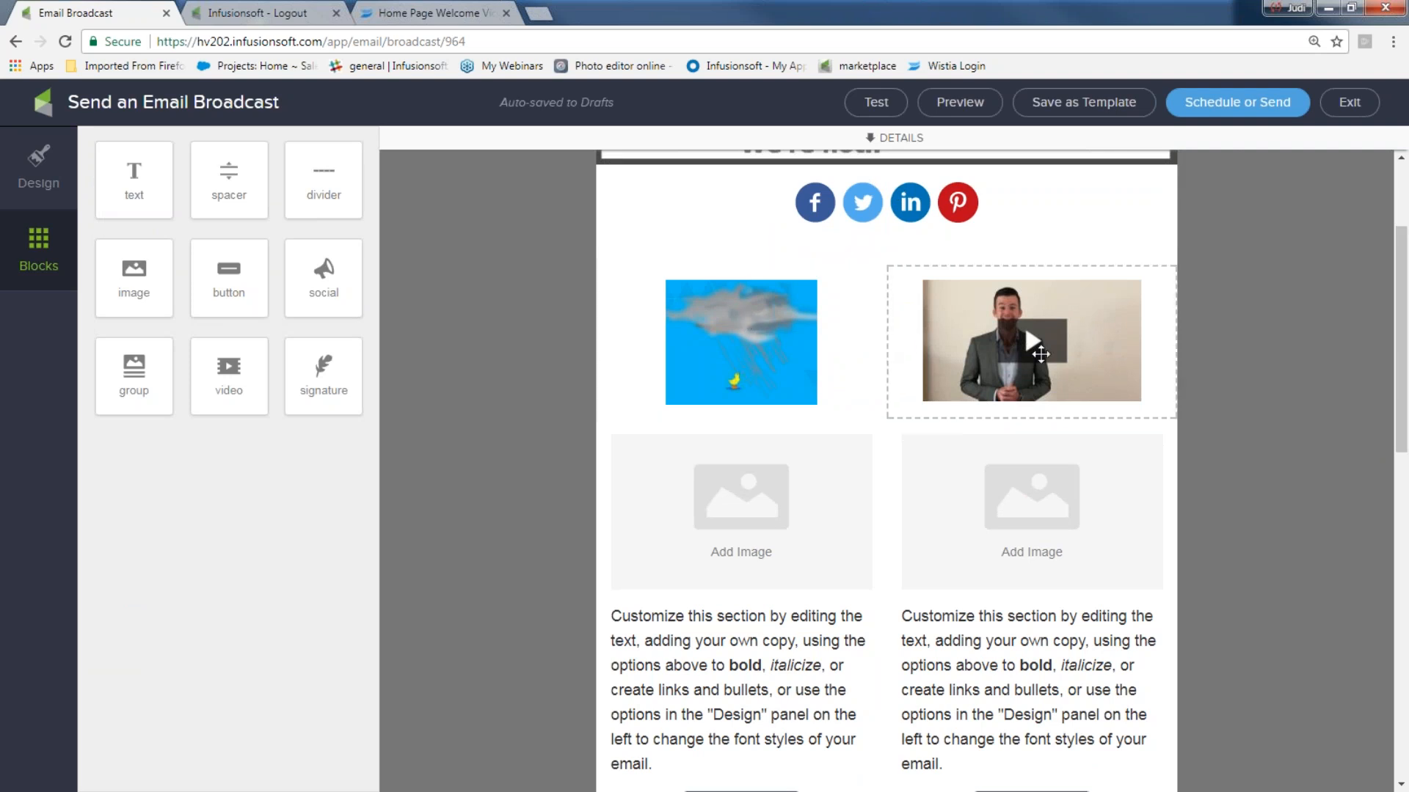
scroll(736, 418, "down", 1)
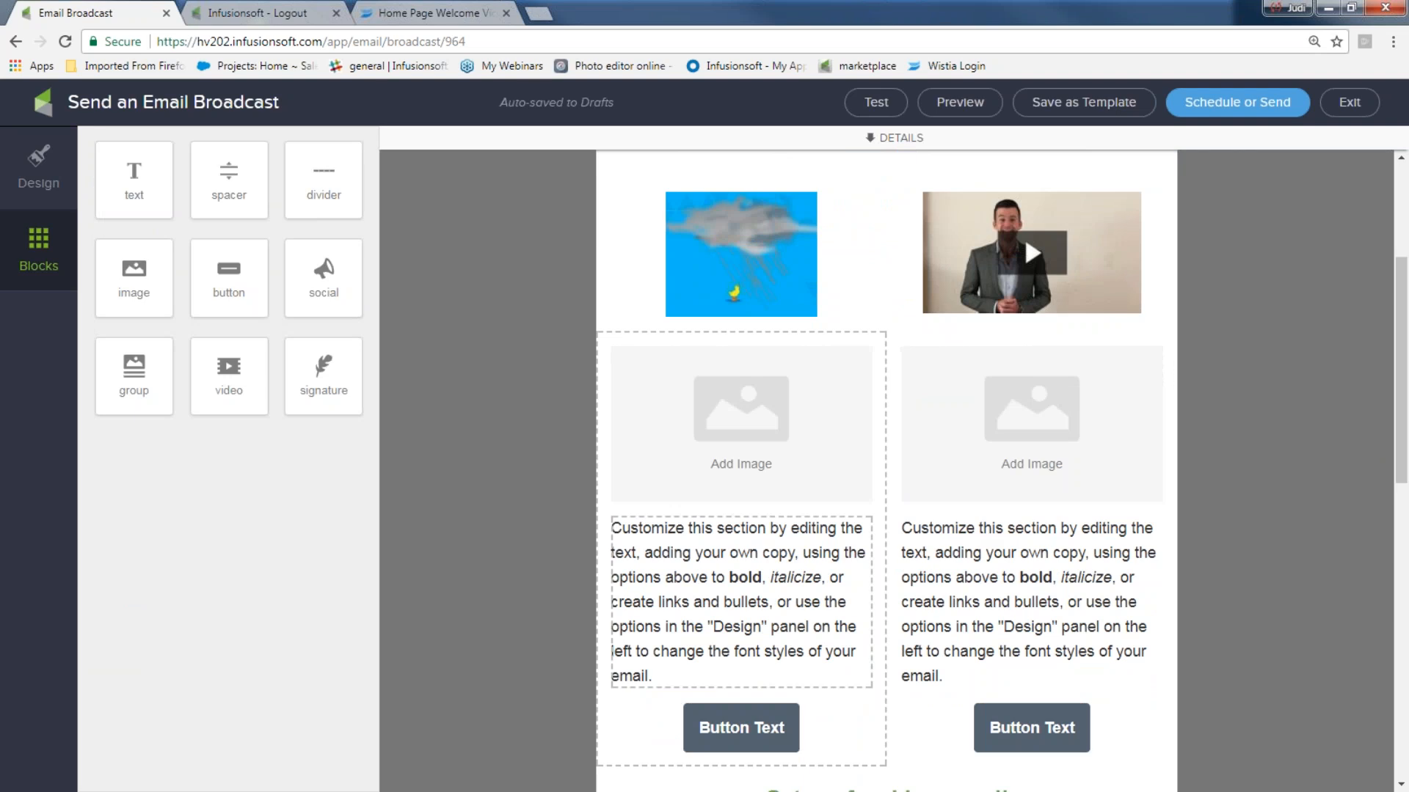
scroll(1020, 499, "down", 5)
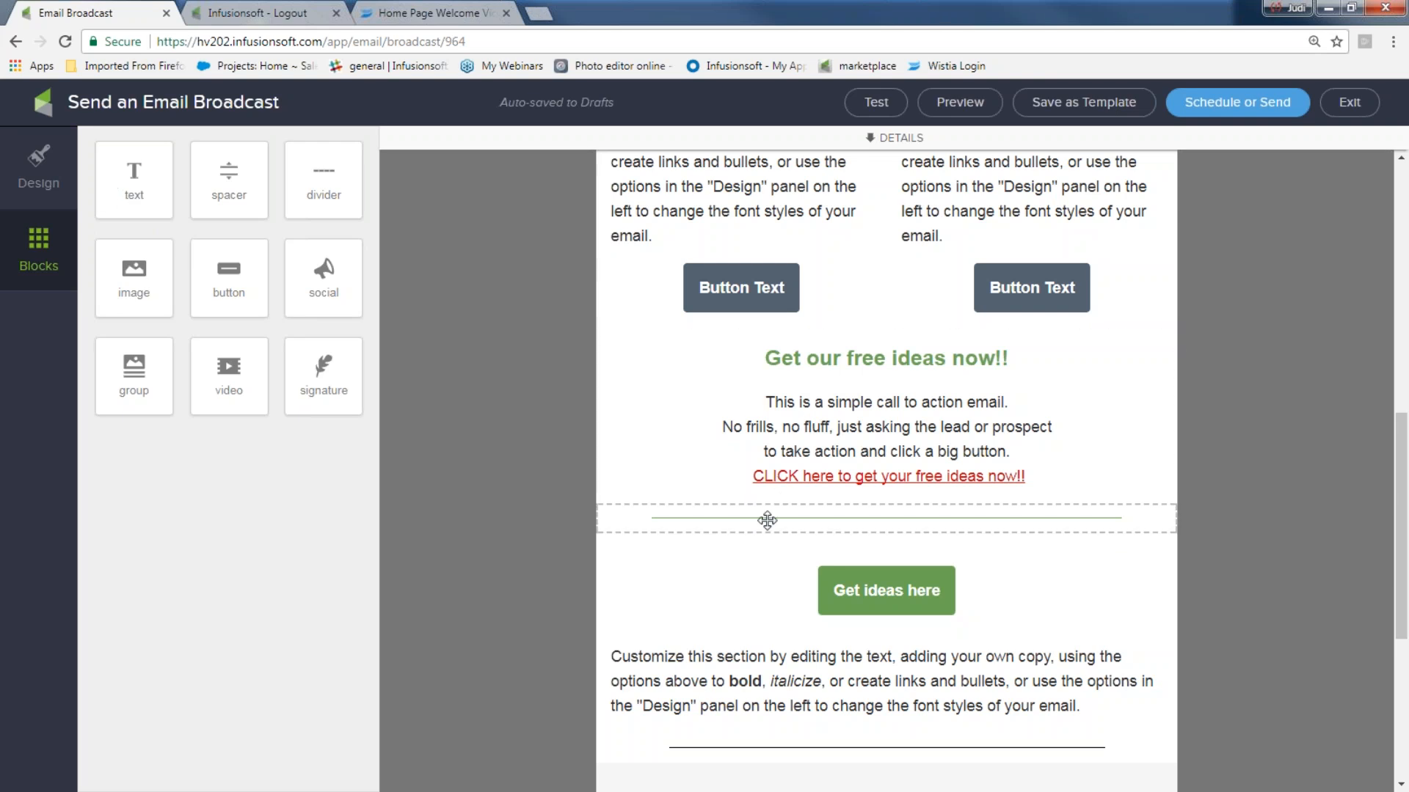
scroll(878, 406, "down", 2)
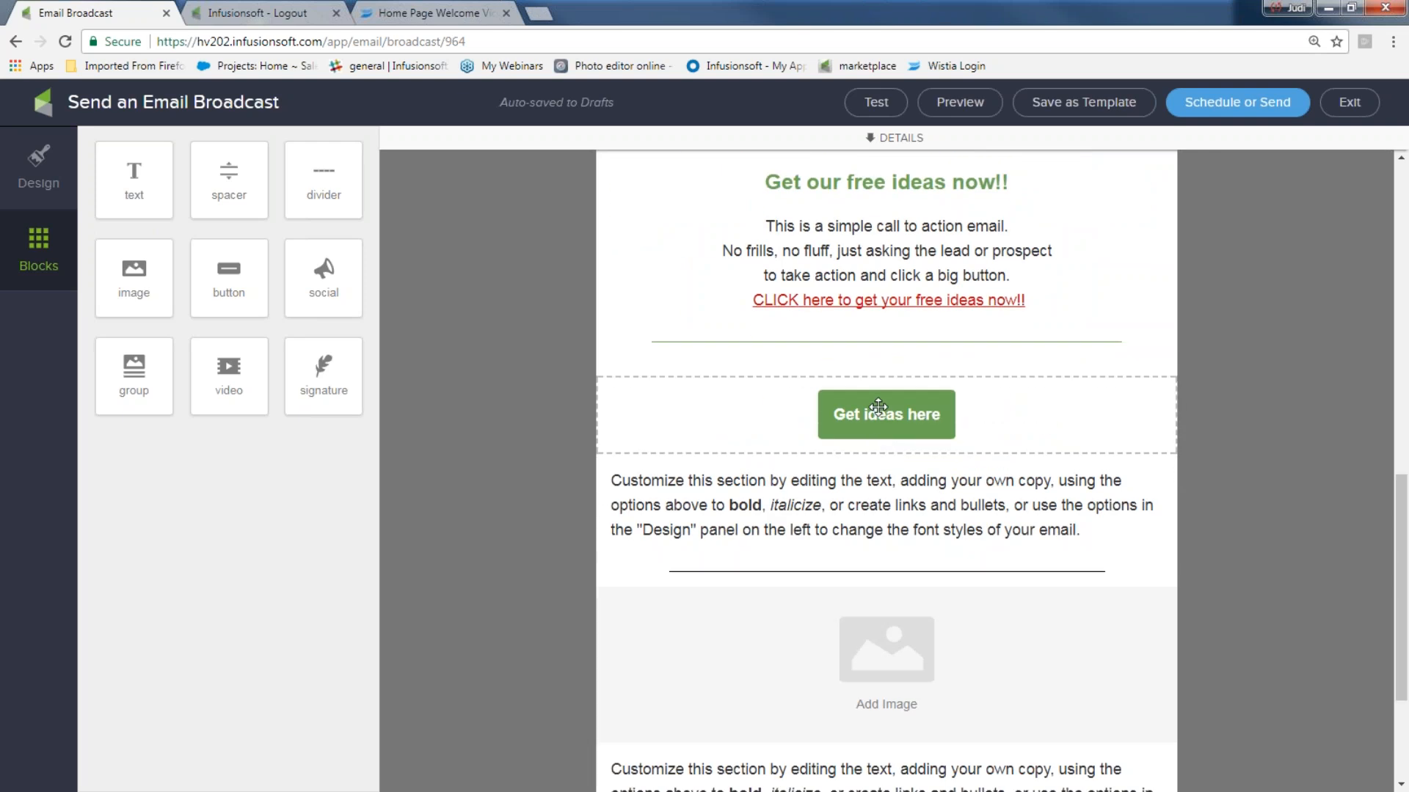
scroll(878, 405, "down", 2)
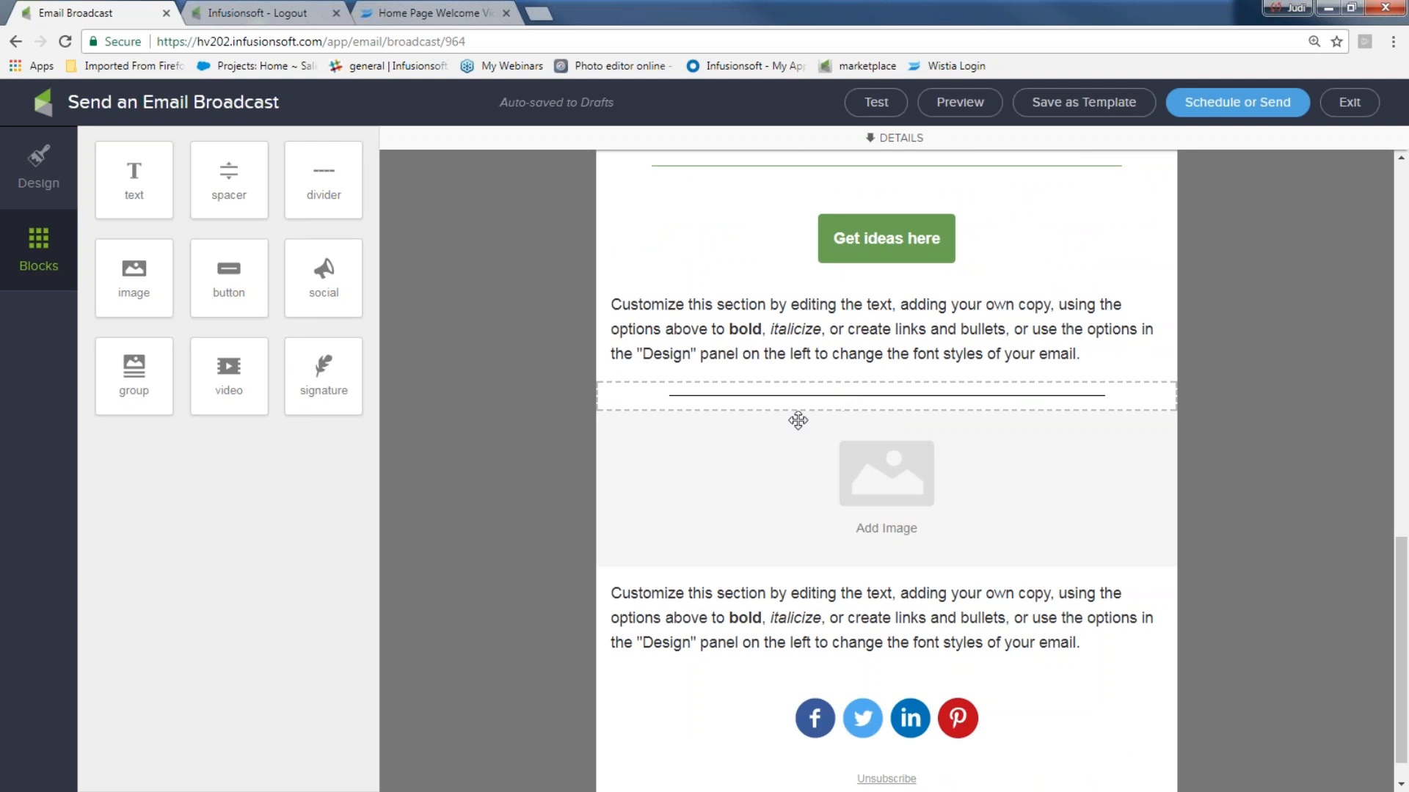
scroll(899, 479, "down", 1)
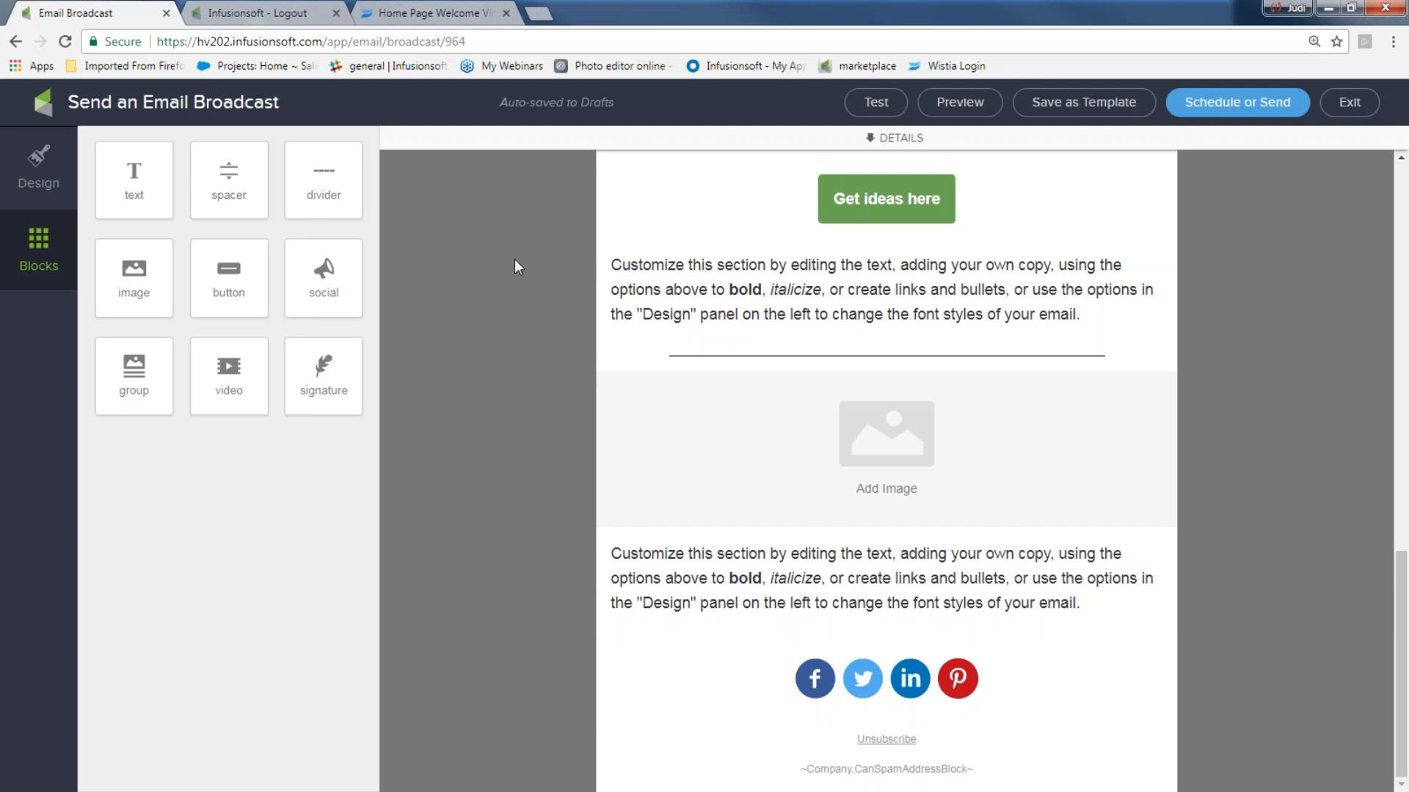
mouse_move(323, 370)
left_mouse_down()
mouse_move(758, 709)
mouse_move(835, 727)
left_mouse_up()
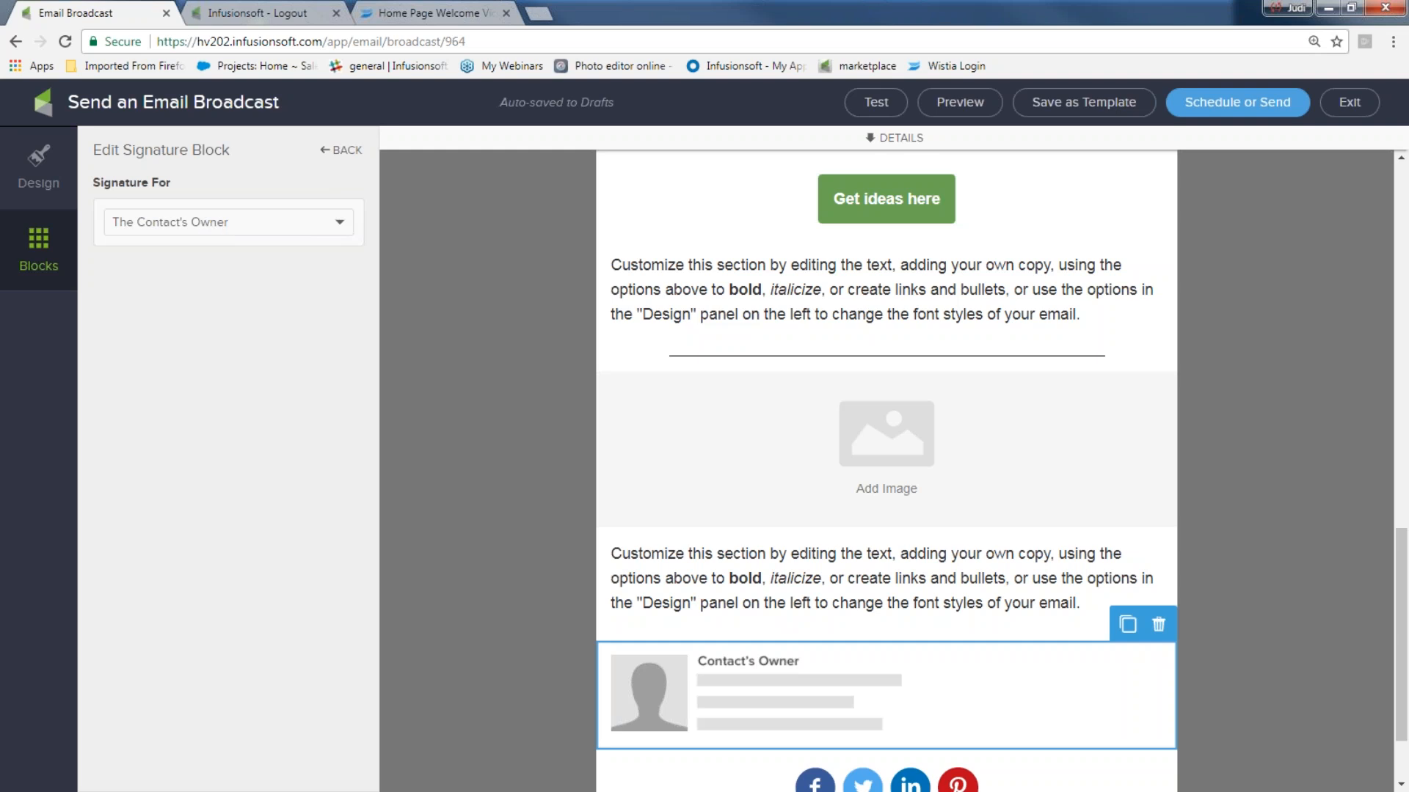
- Bring up the desktop and mobile preview of the email
left_click(975, 113)
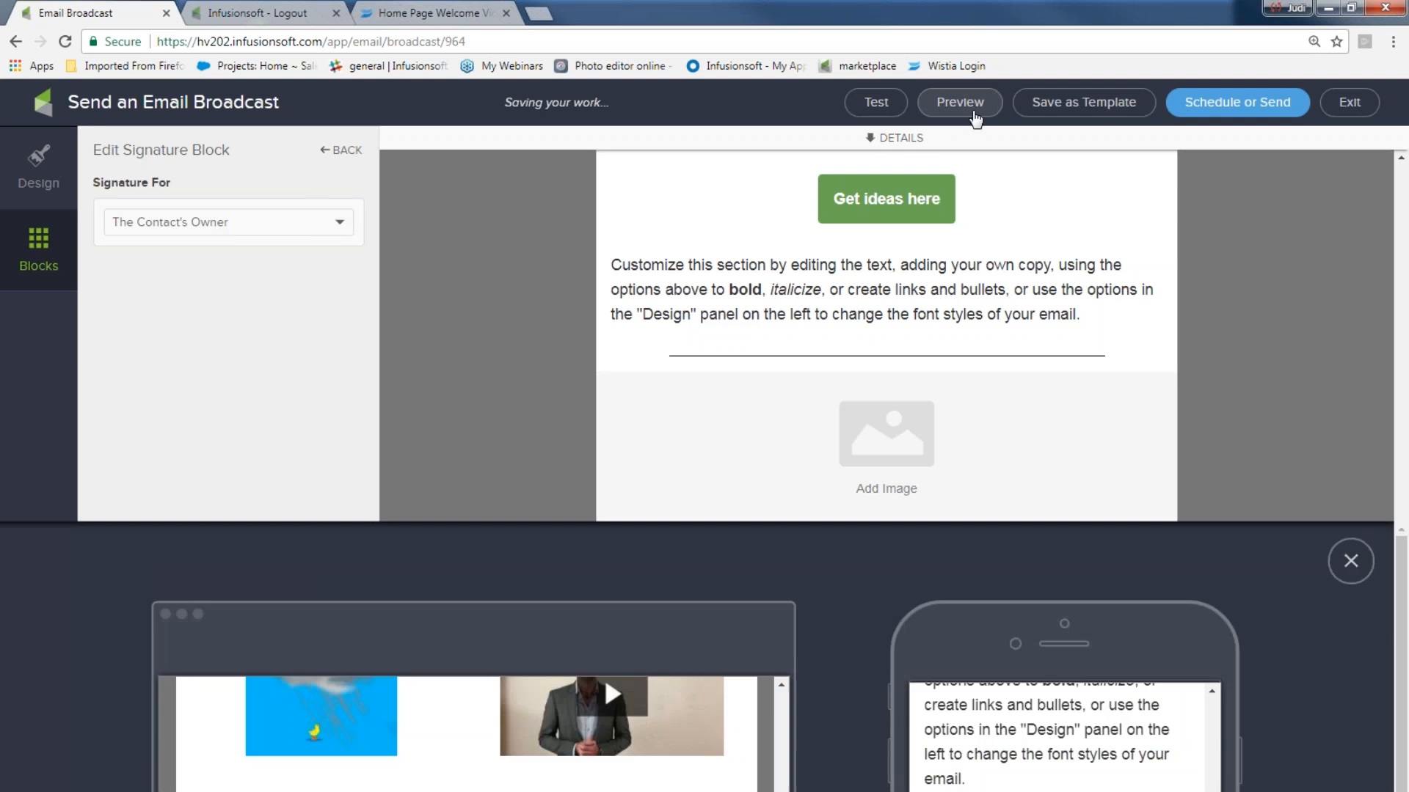
- Scroll the device previews to check the signature, then close the preview
scroll(751, 423, "down", 5)
scroll(640, 519, "down", 4)
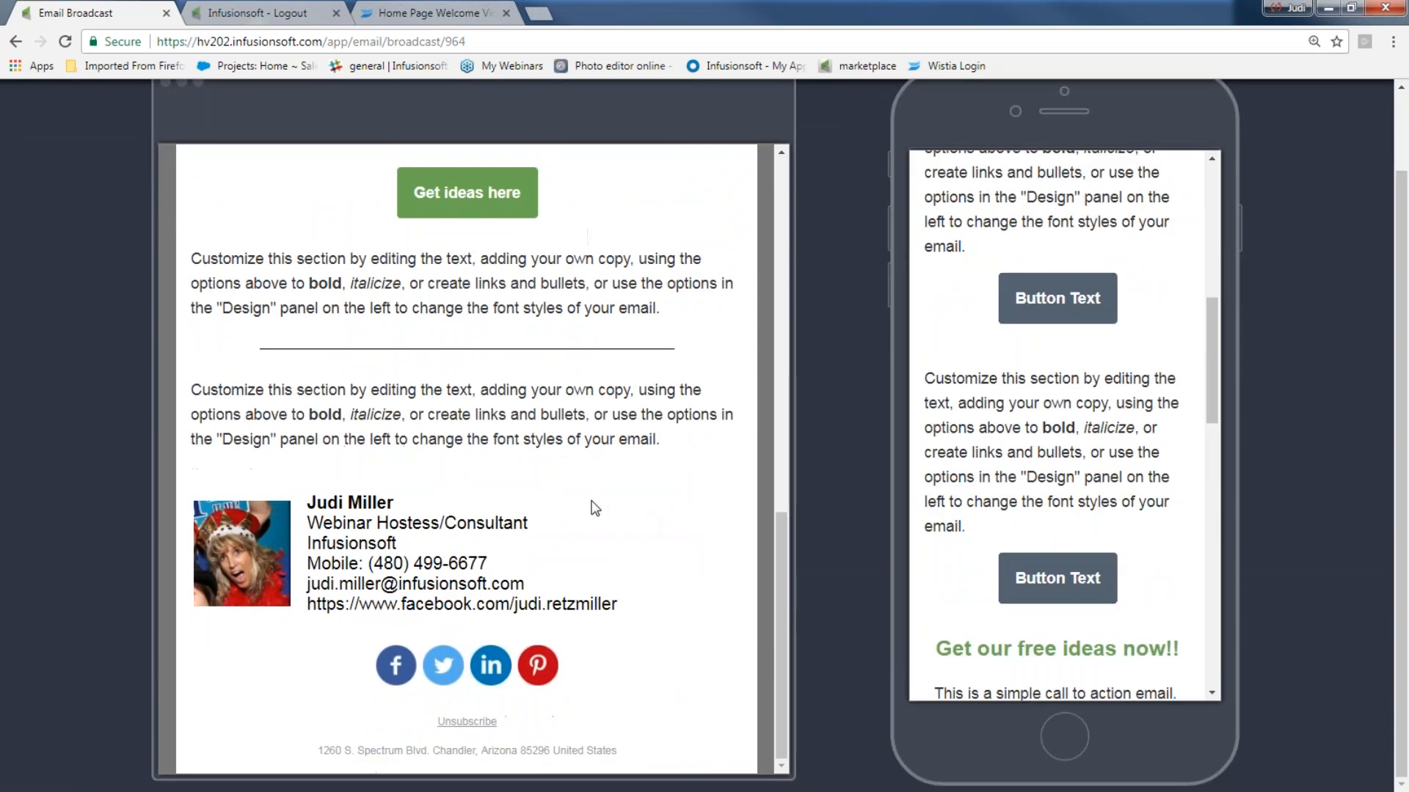
scroll(1135, 349, "down", 2)
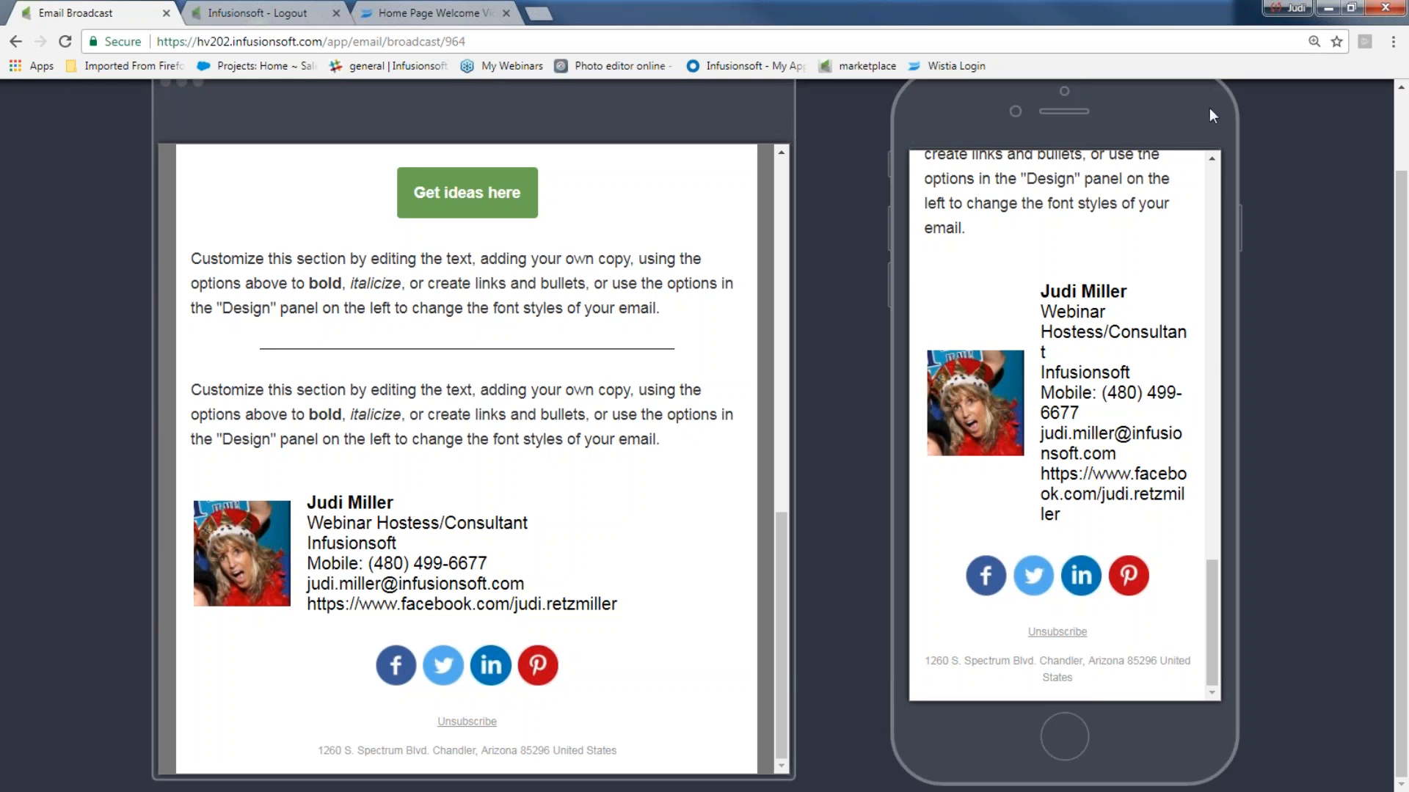
scroll(1323, 245, "up", 2)
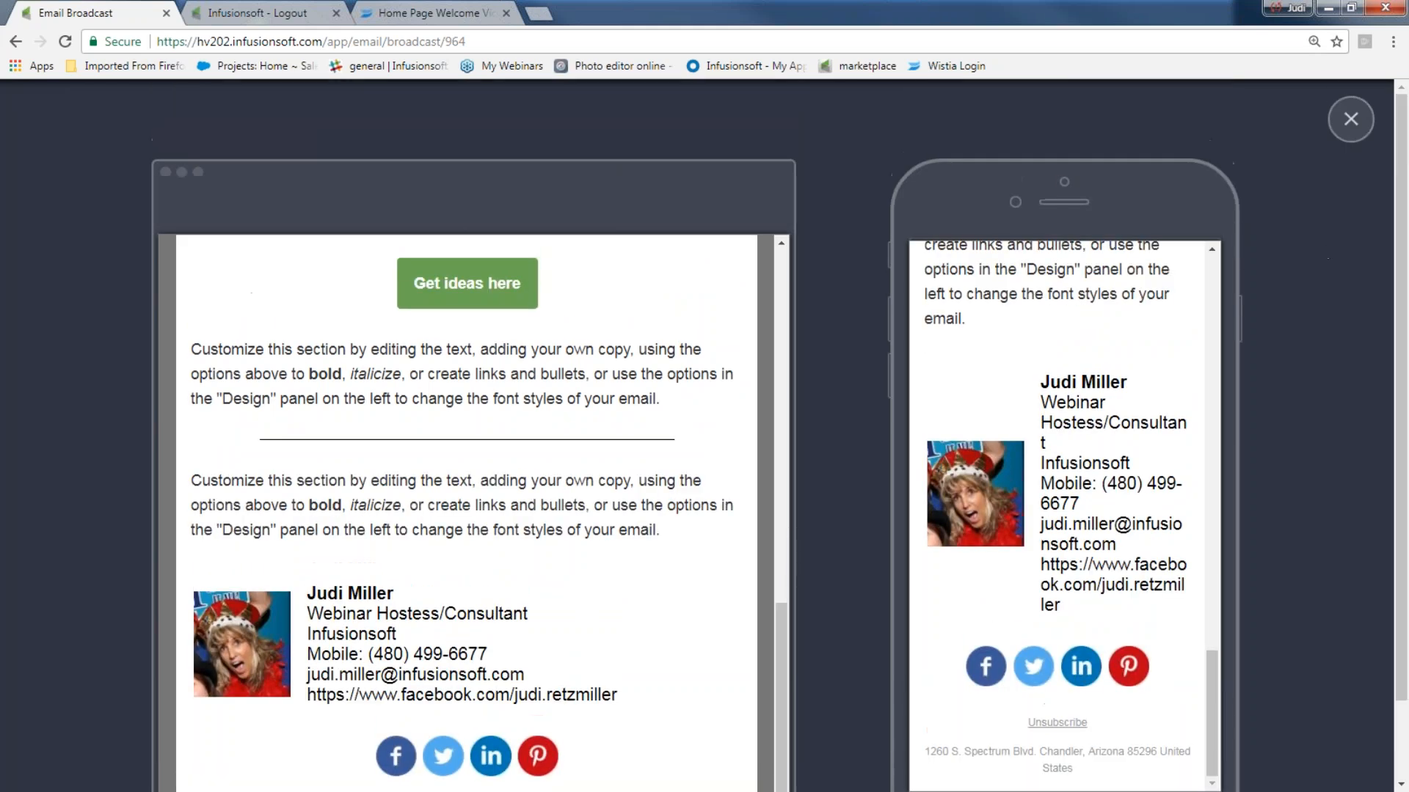
left_click(1351, 119)
left_click(345, 222)
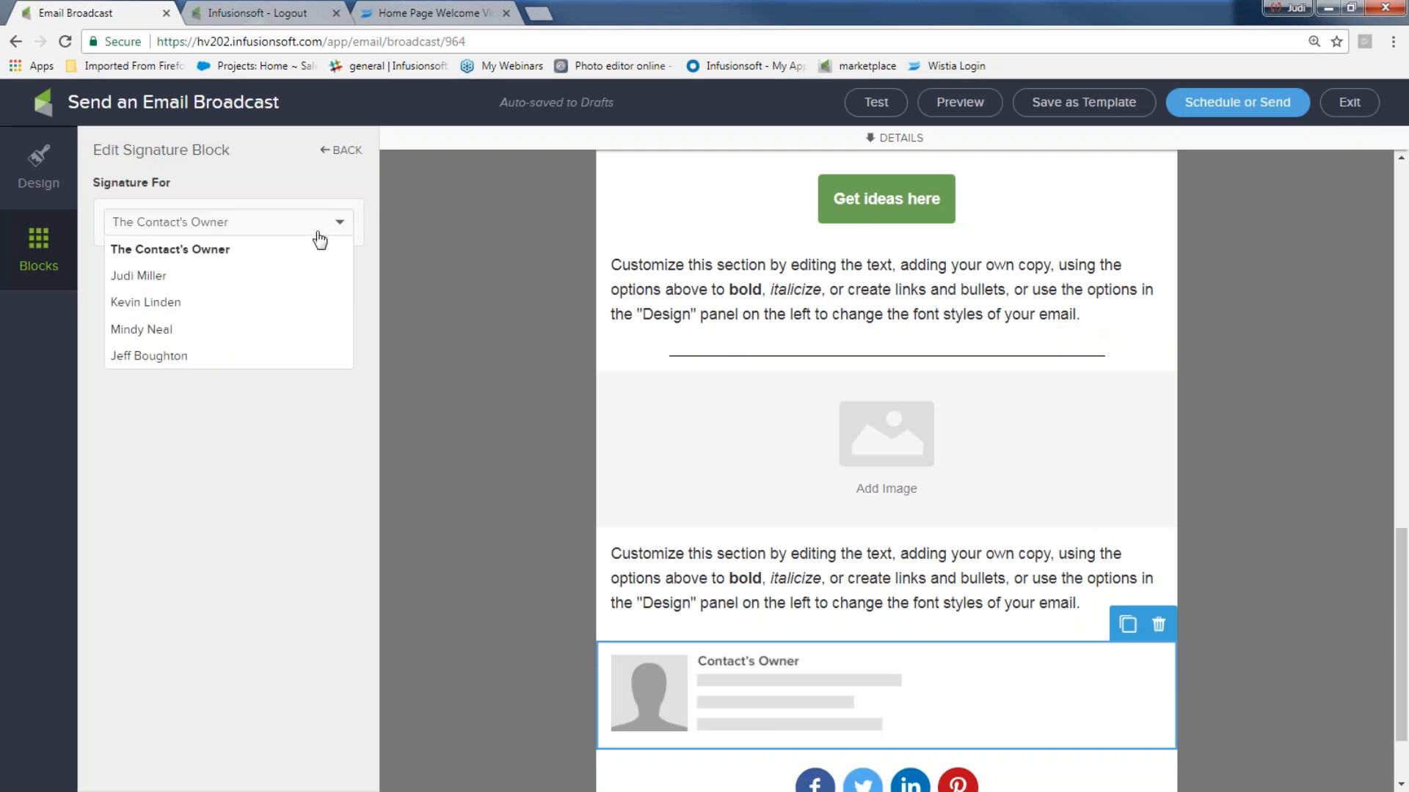
- Switch the signature to a team member, back to The Contact's Owner, then start deleting it
left_click(236, 276)
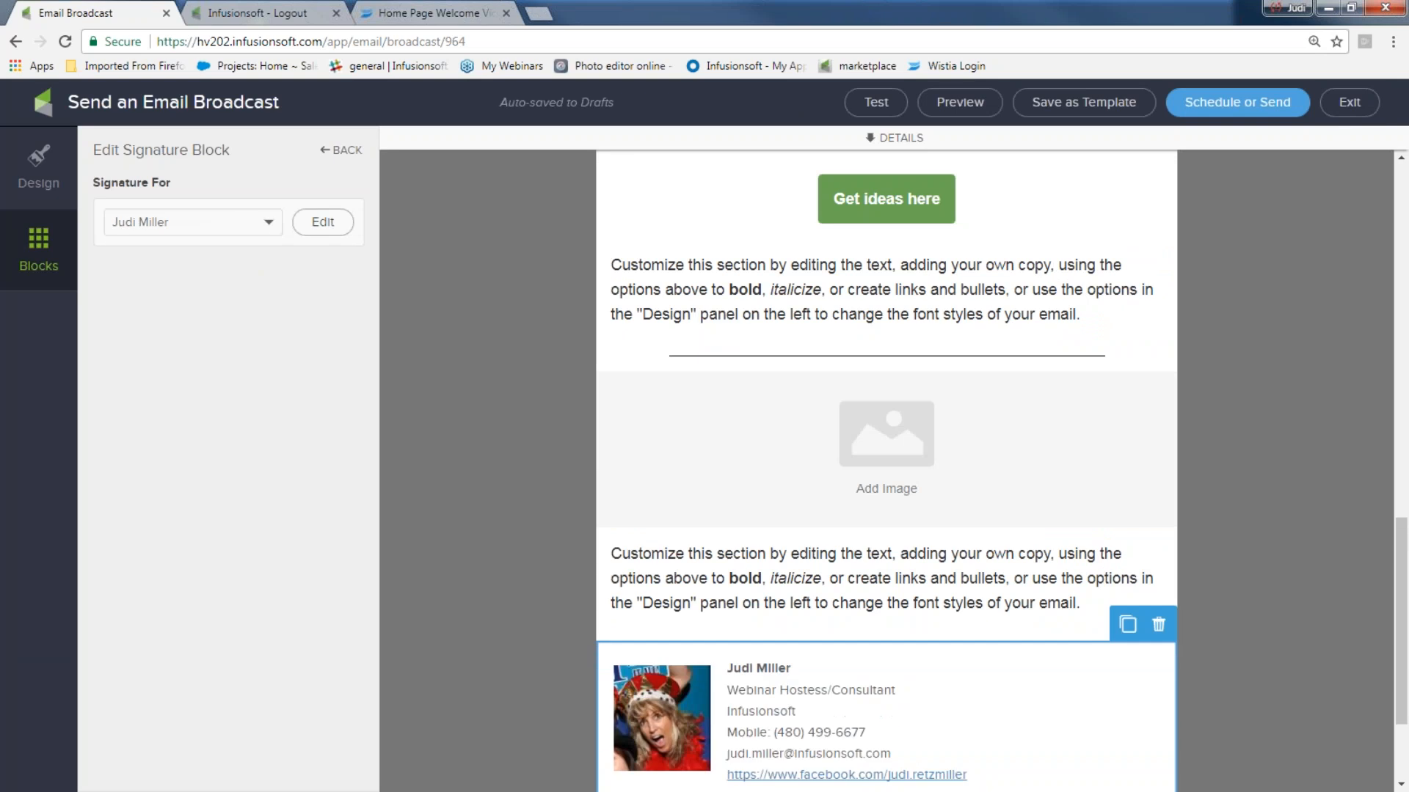
left_click(273, 222)
left_click(246, 244)
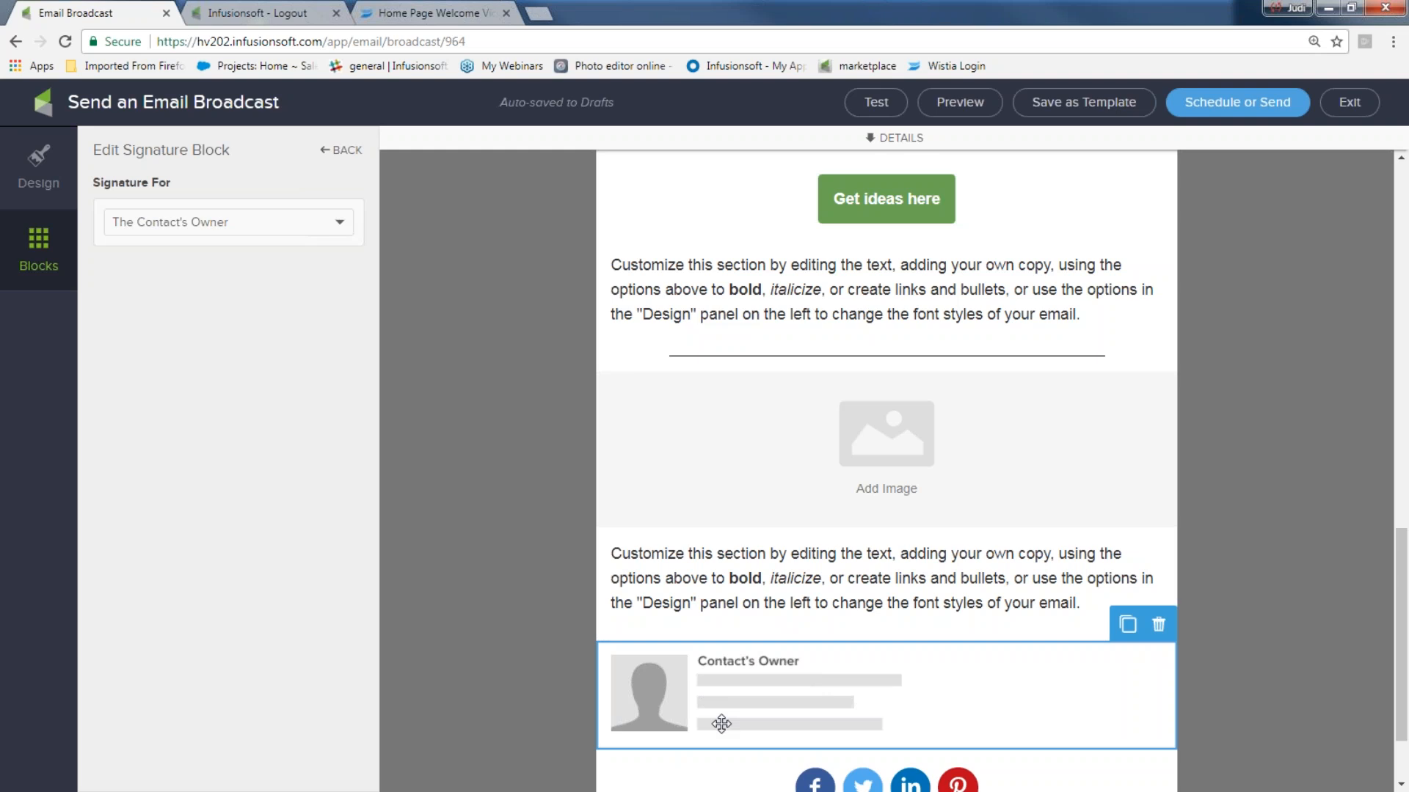
left_click(1159, 625)
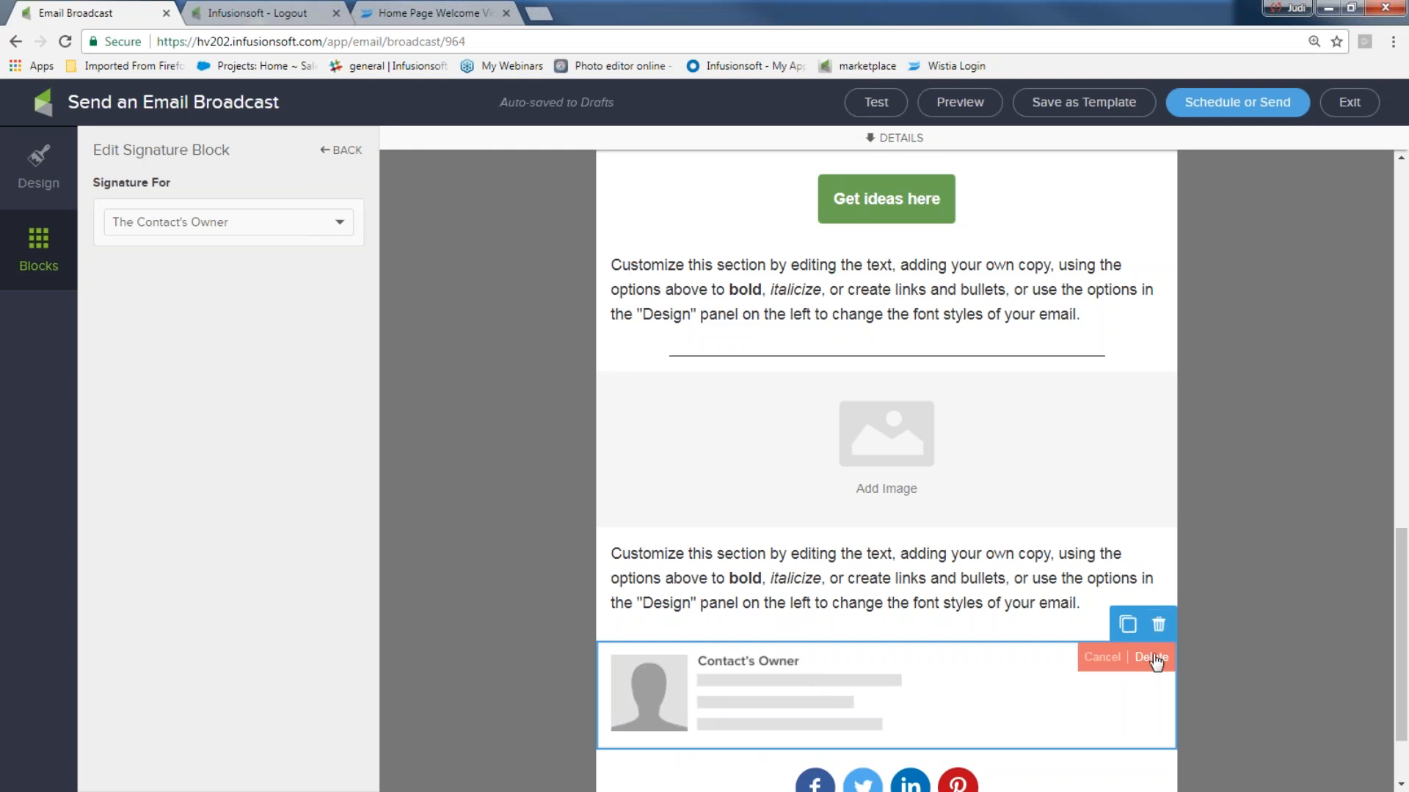
- Remove the signature block and place a new full-width text block below the social icons
left_click(1153, 659)
left_click_drag(134, 179, 1037, 764)
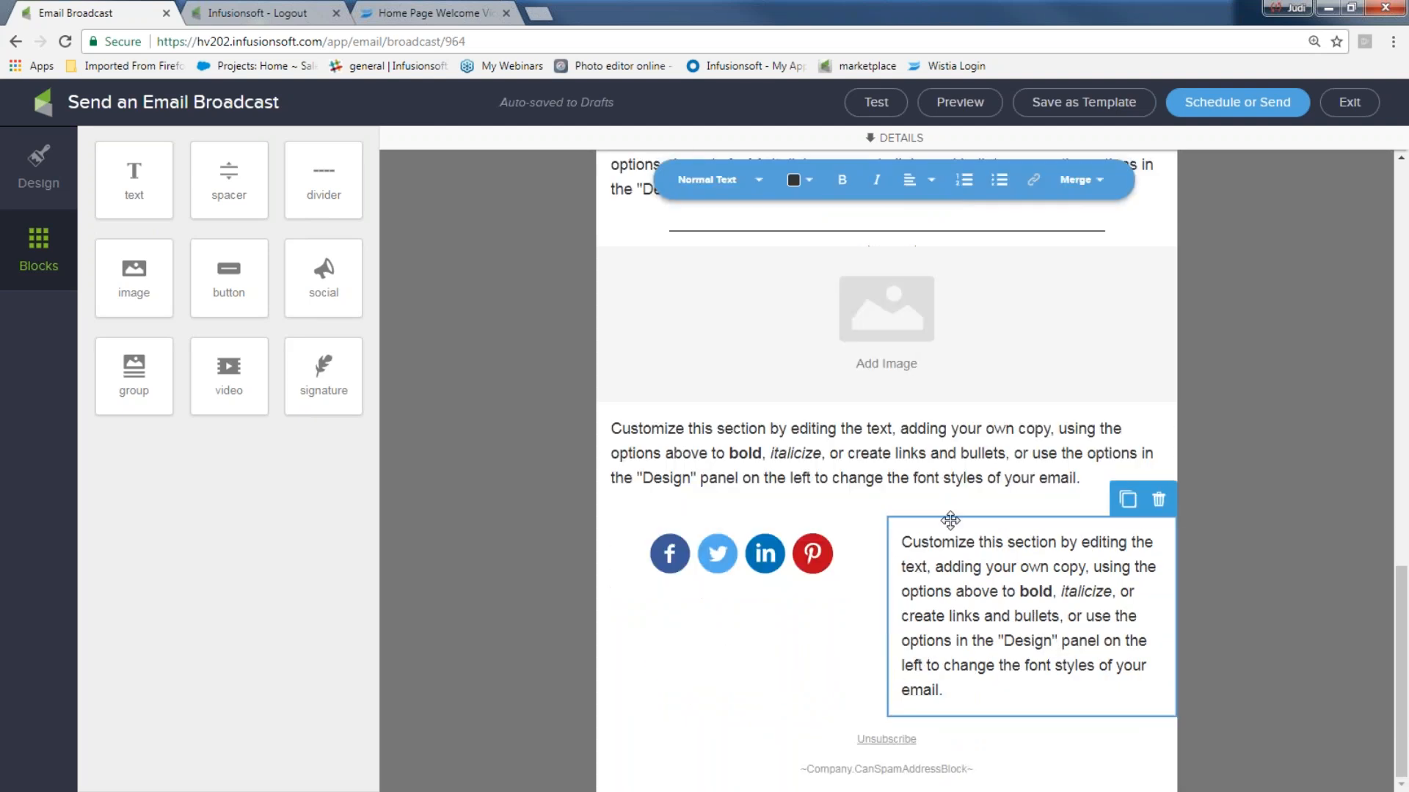
left_click_drag(950, 520, 799, 734)
- Replace the placeholder with 'Thanks for joining us and asking for our ideas' plus a team sign-off
left_click_drag(1082, 689, 610, 639)
type("Thanj")
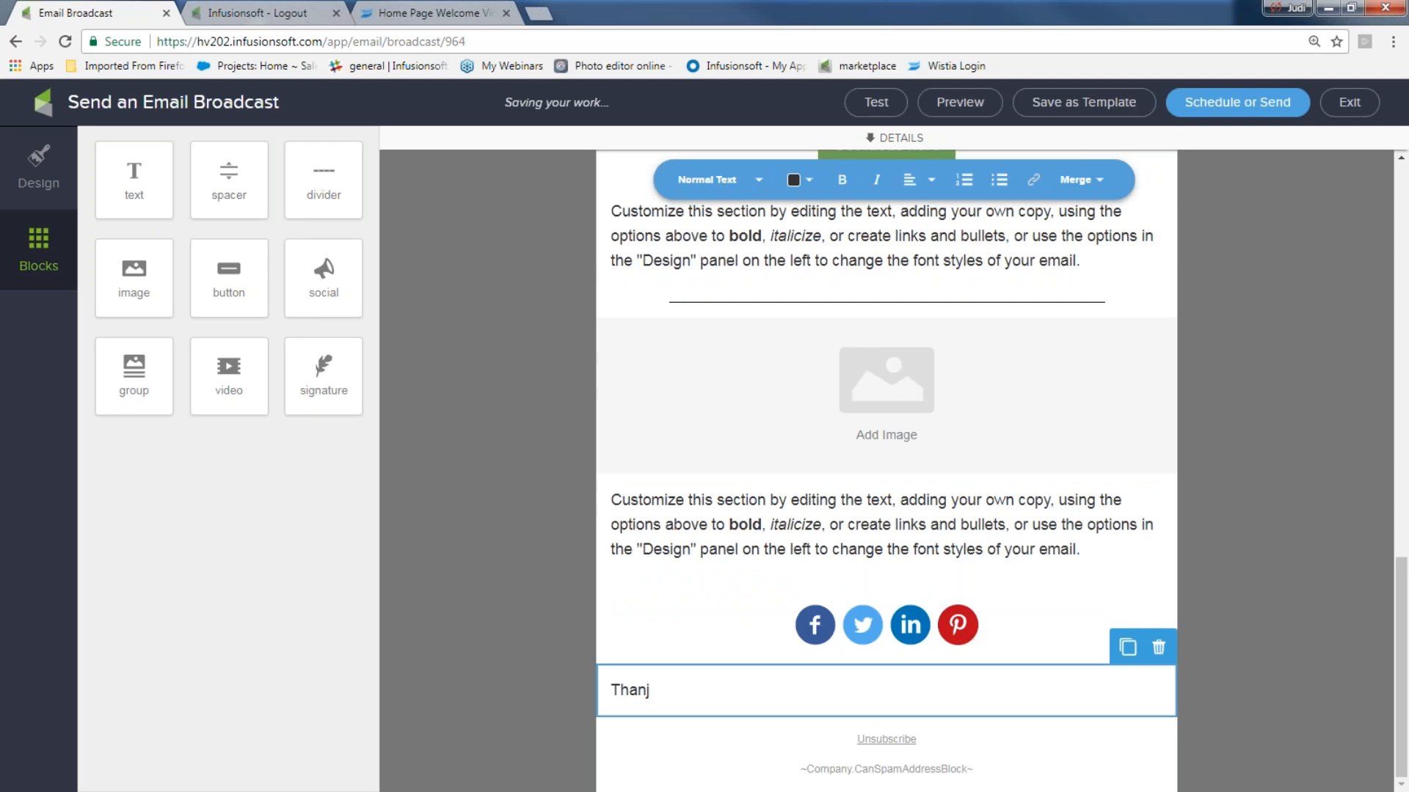
key("BackSpace")
type("ks for joi")
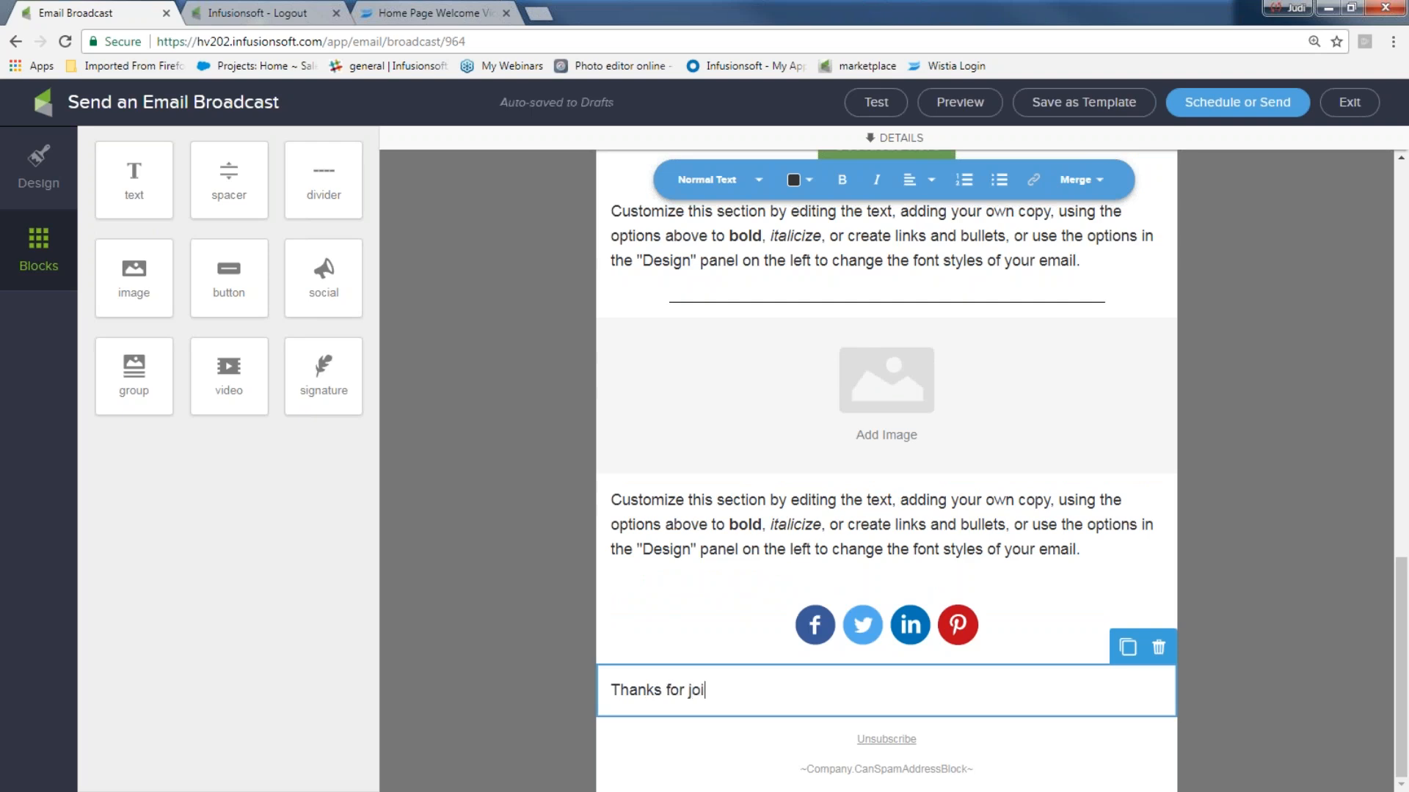
type("ning us and asking for ")
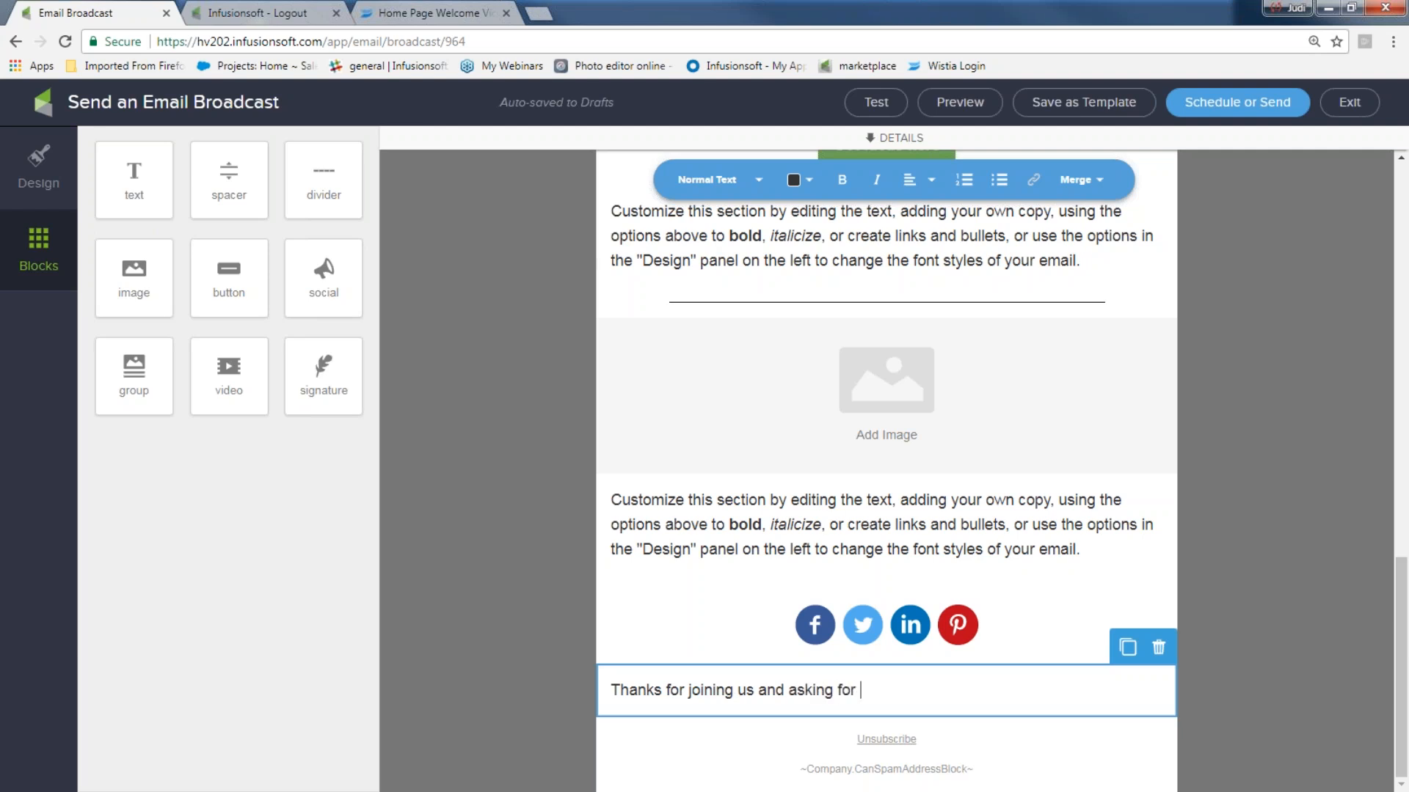
type("our ideas")
key("Return")
type("Judi an dtea")
key("BackSpace")
key("BackSpace")
key("BackSpace")
key("BackSpace")
key("BackSpace")
type("d team!!")
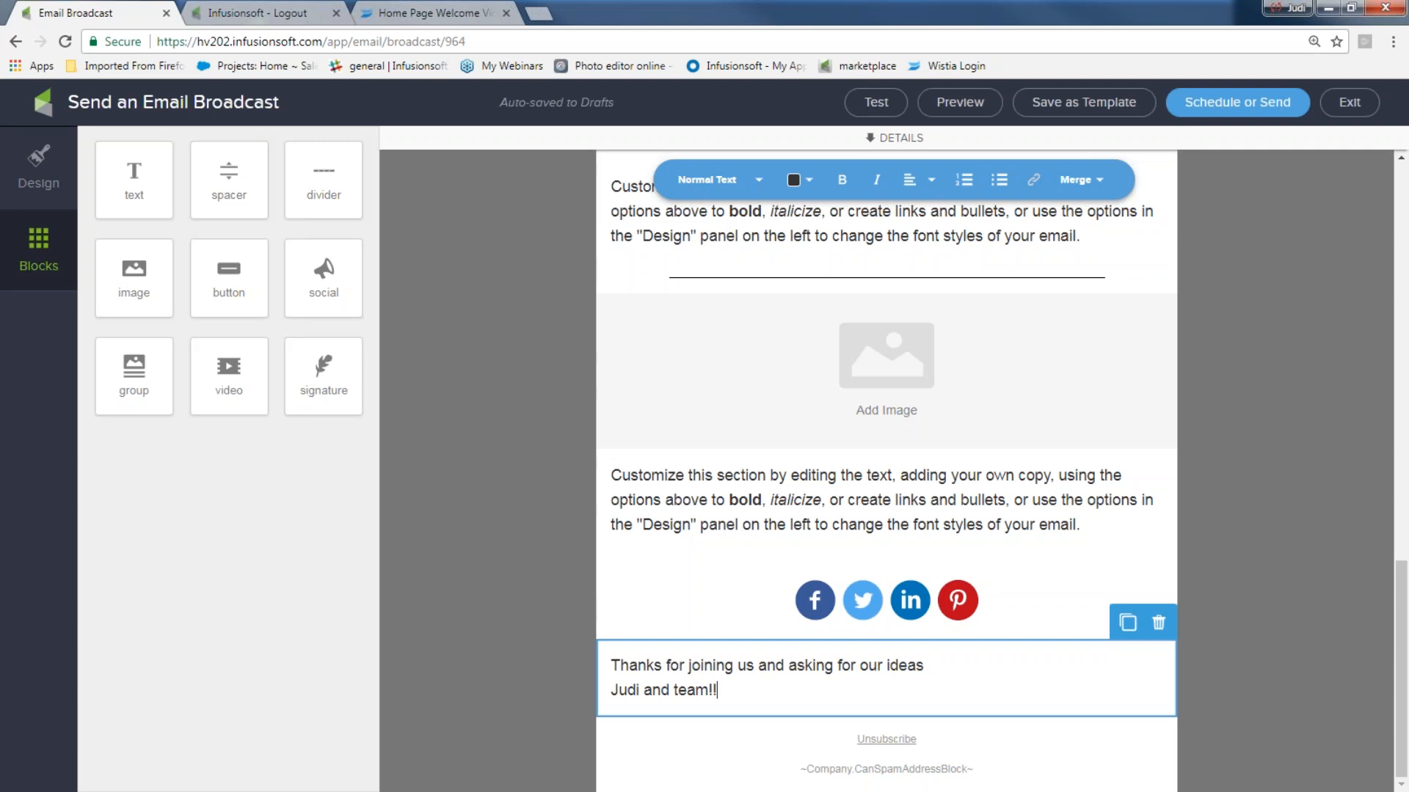
left_click(499, 708)
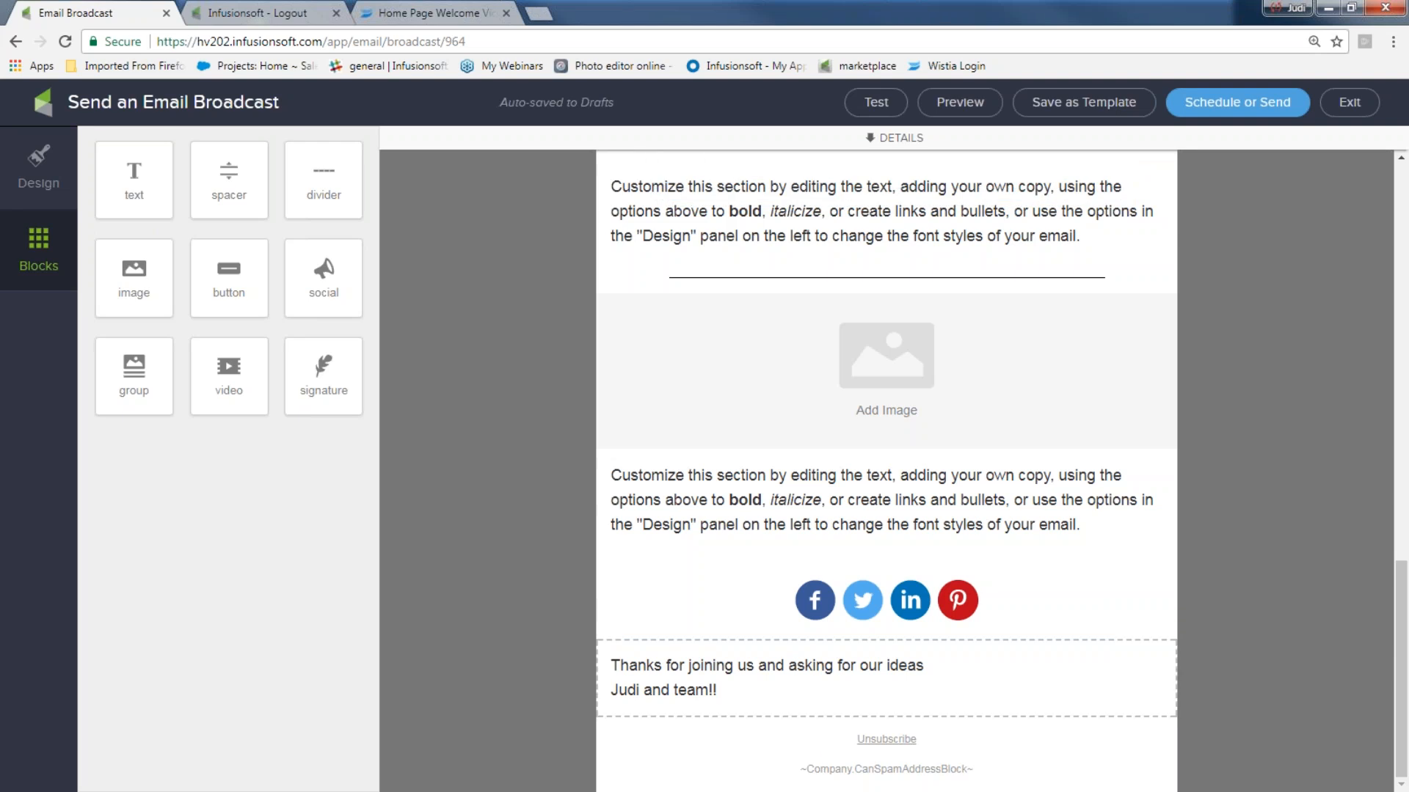
scroll(1299, 591, "up", 5)
- Delete the empty image block under the divider
scroll(1242, 459, "up", 10)
scroll(1244, 483, "up", 1)
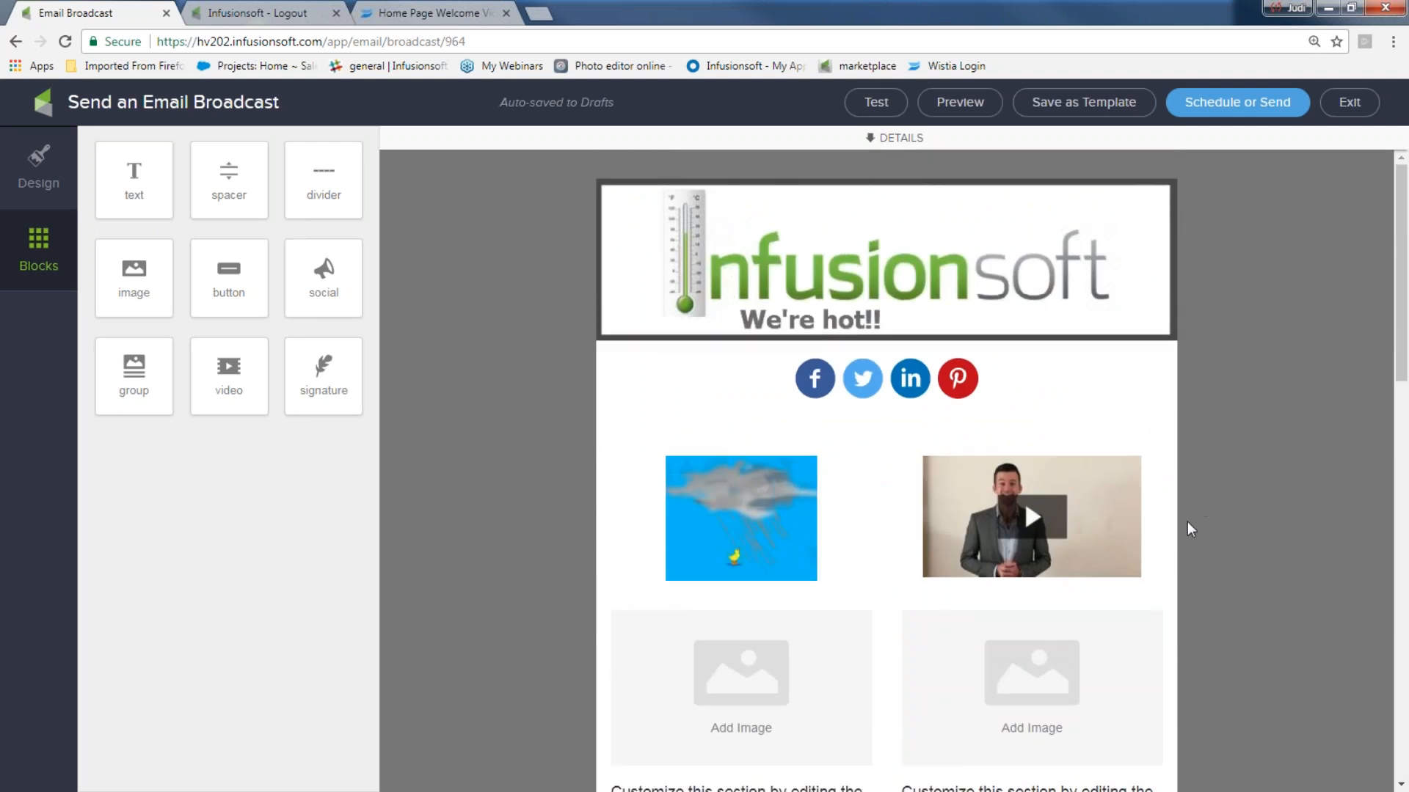
scroll(1192, 522, "down", 15)
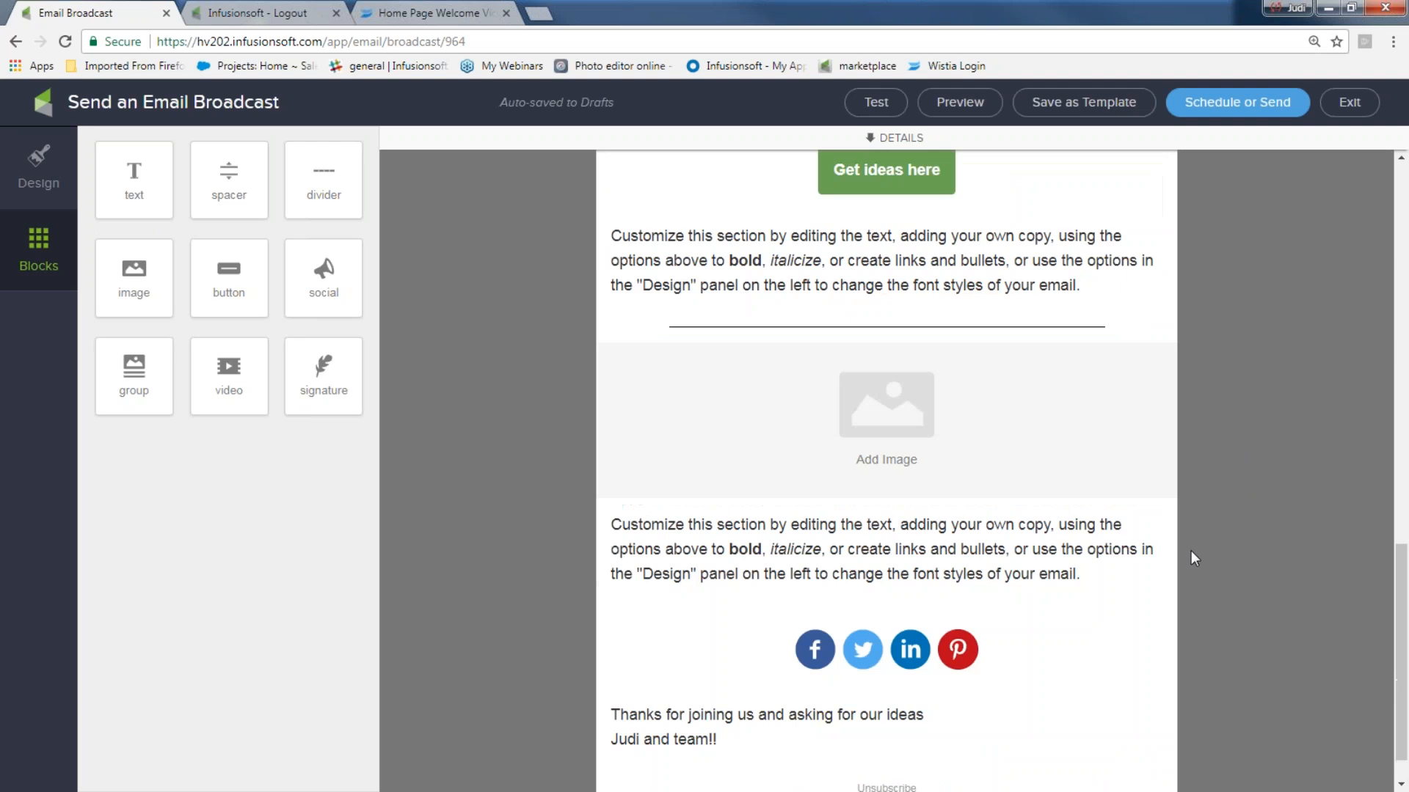
left_click(1003, 439)
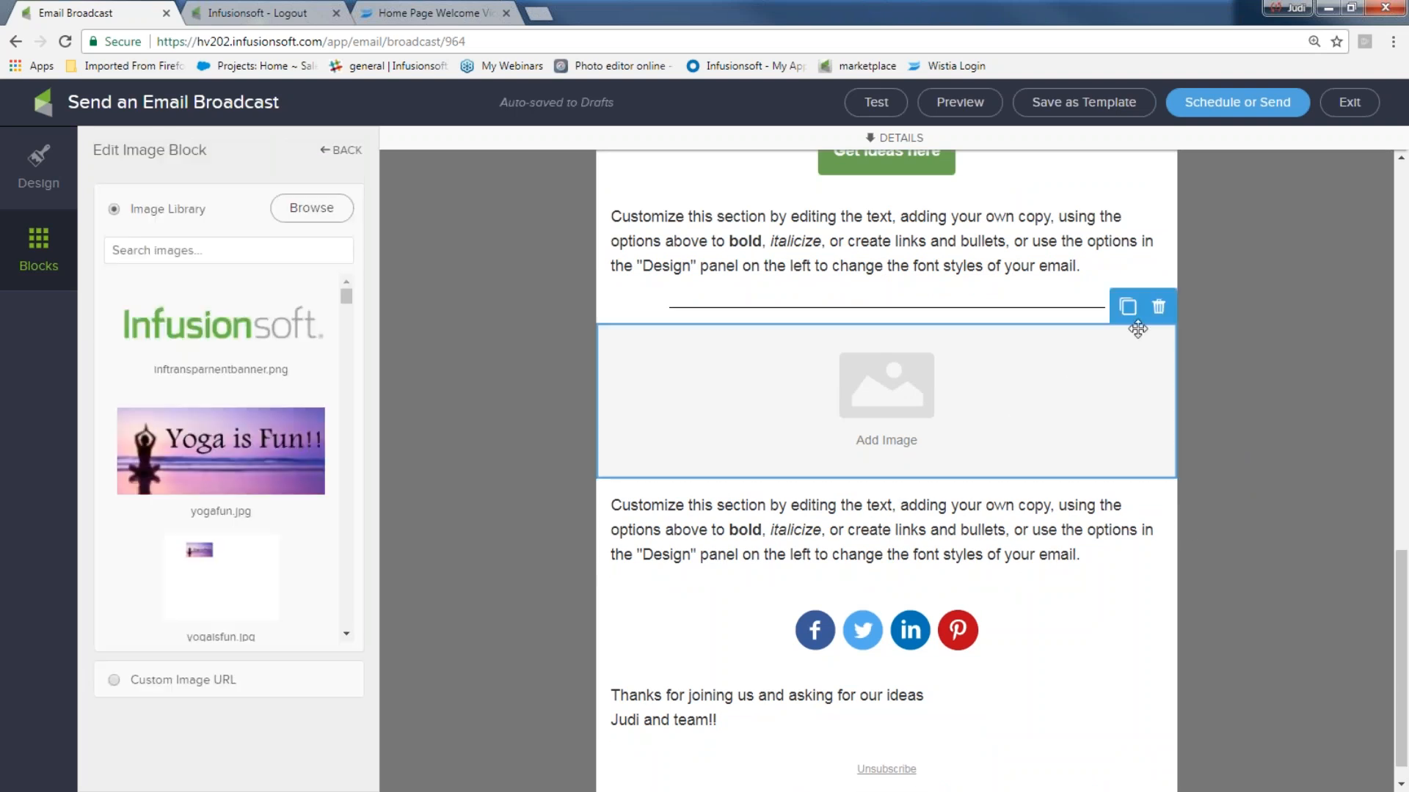
left_click(1159, 304)
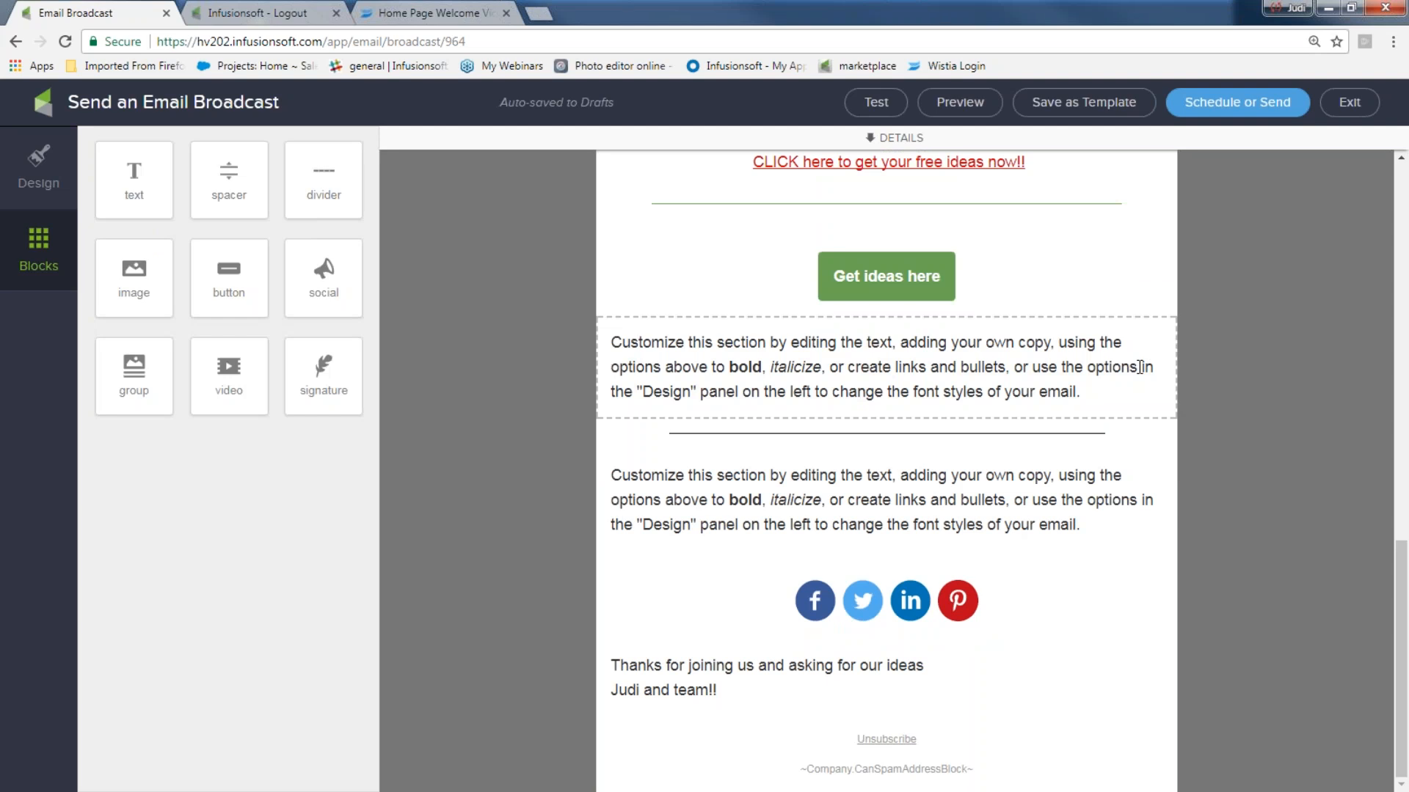
- Delete the left empty image-and-text group block, confirming the deletion
scroll(1057, 541, "up", 12)
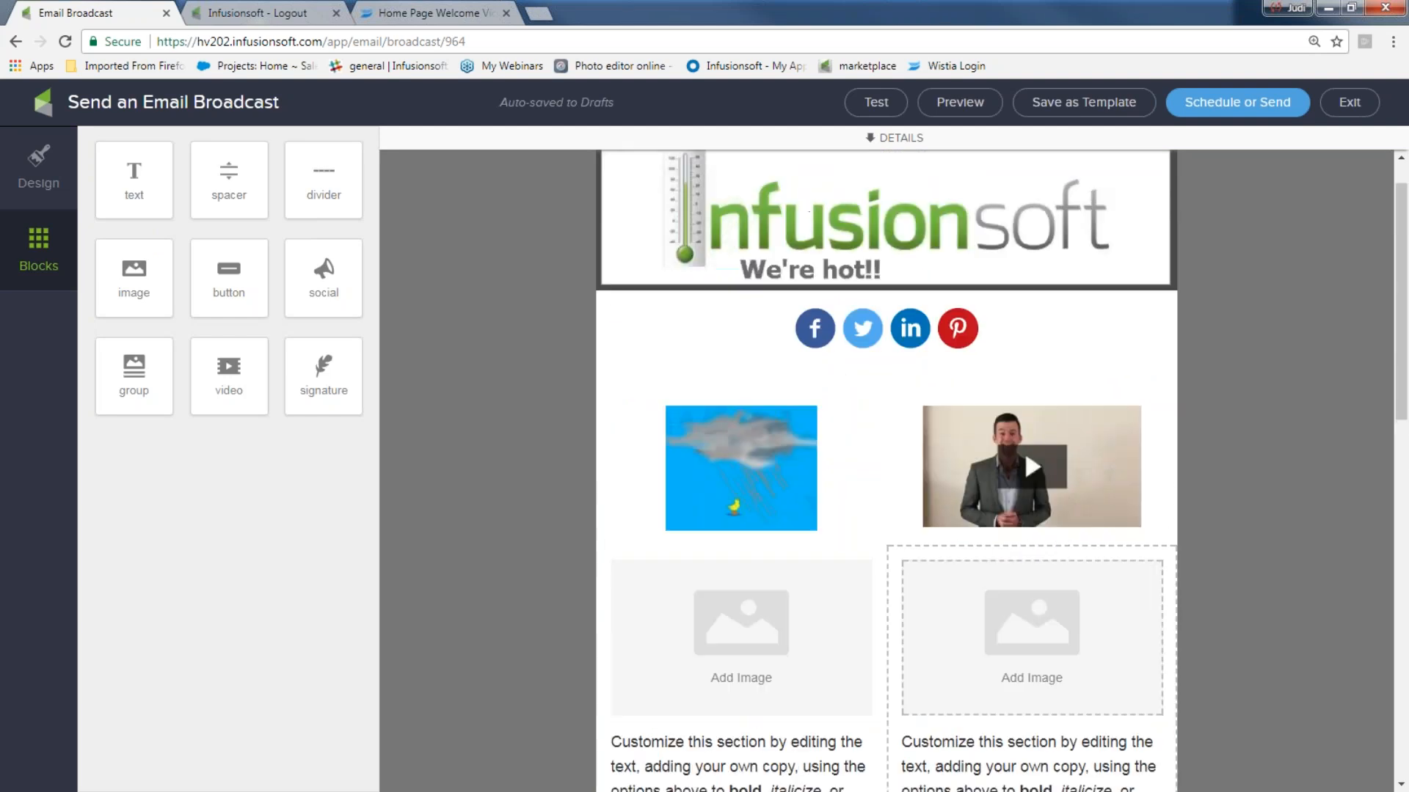
left_click(758, 676)
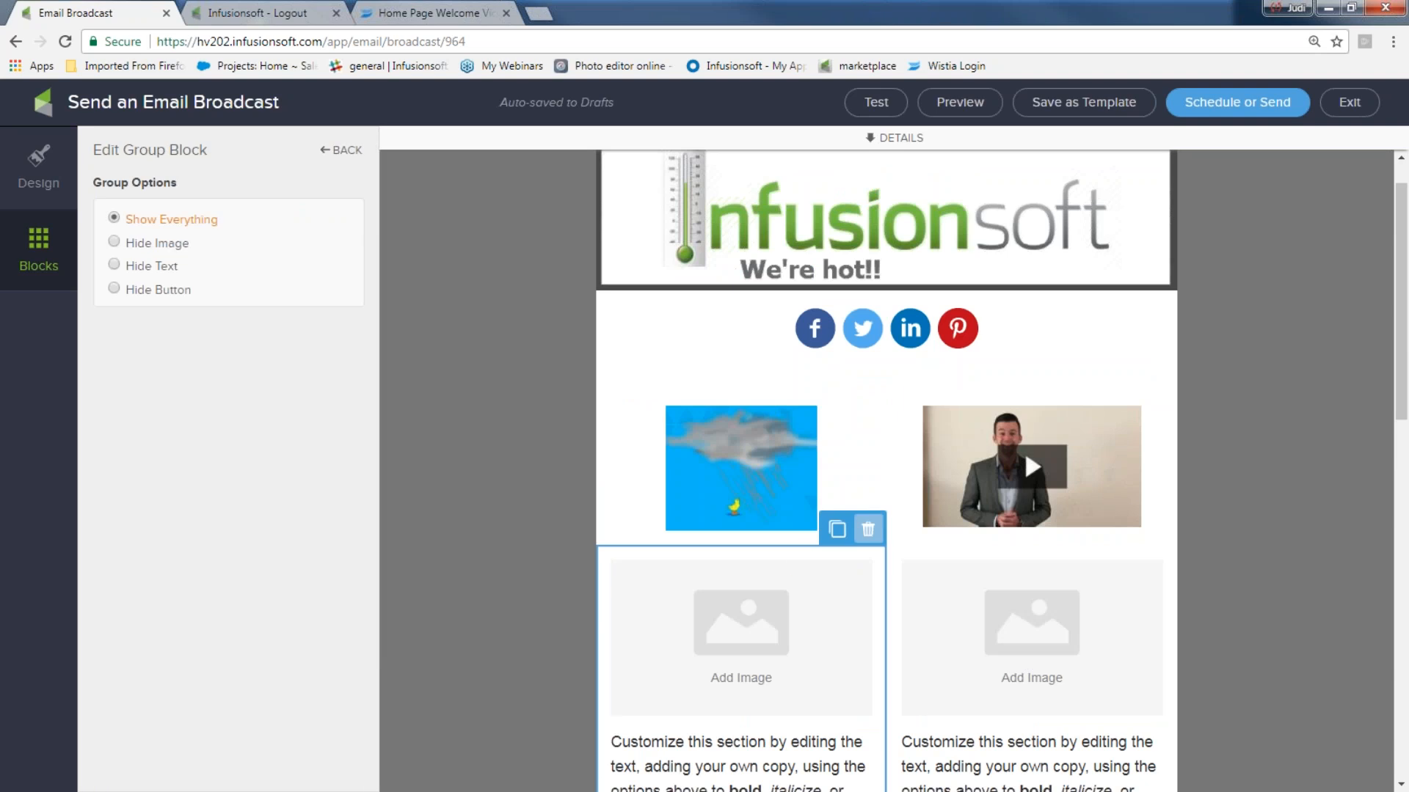
left_click(867, 529)
left_click(873, 572)
scroll(909, 647, "down", 2)
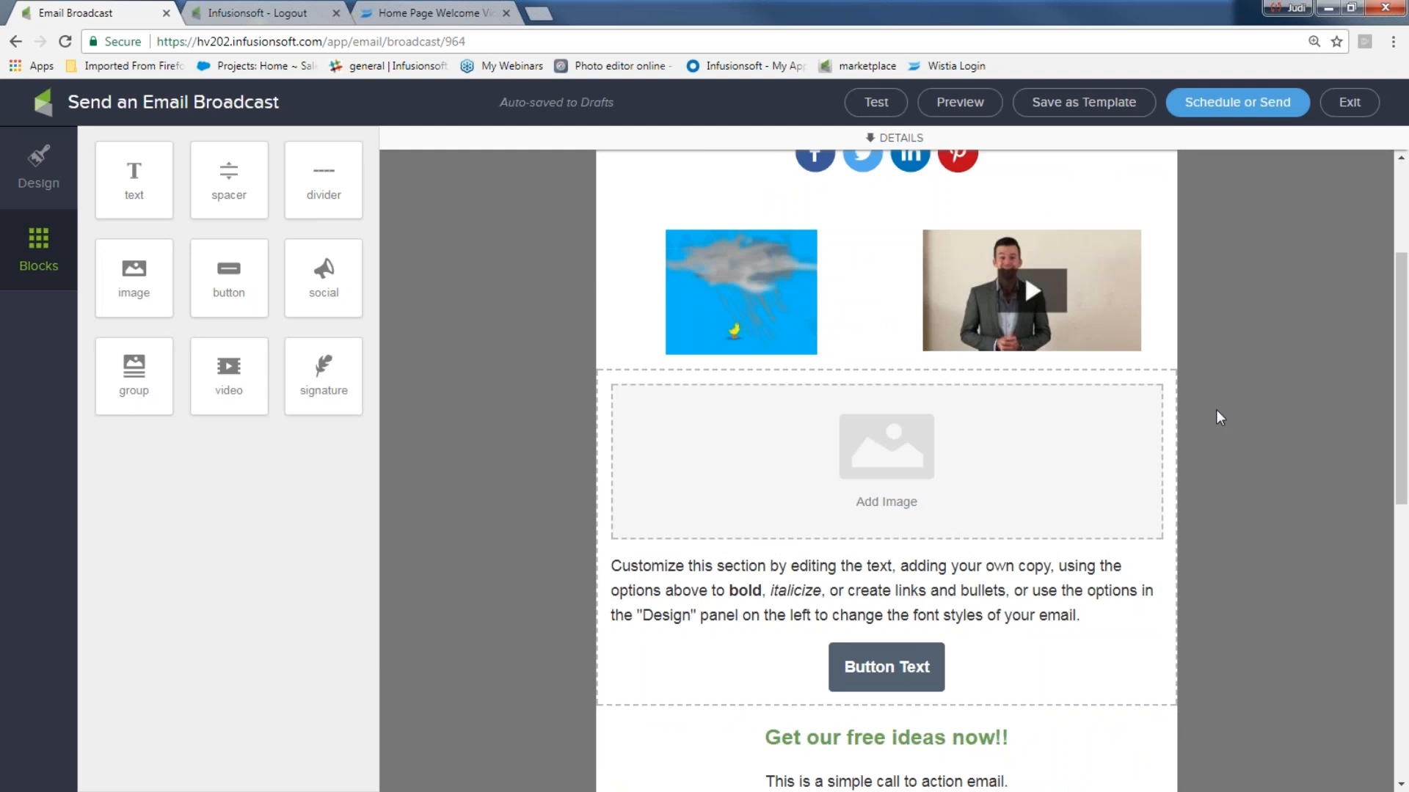
scroll(1403, 475, "up", 3)
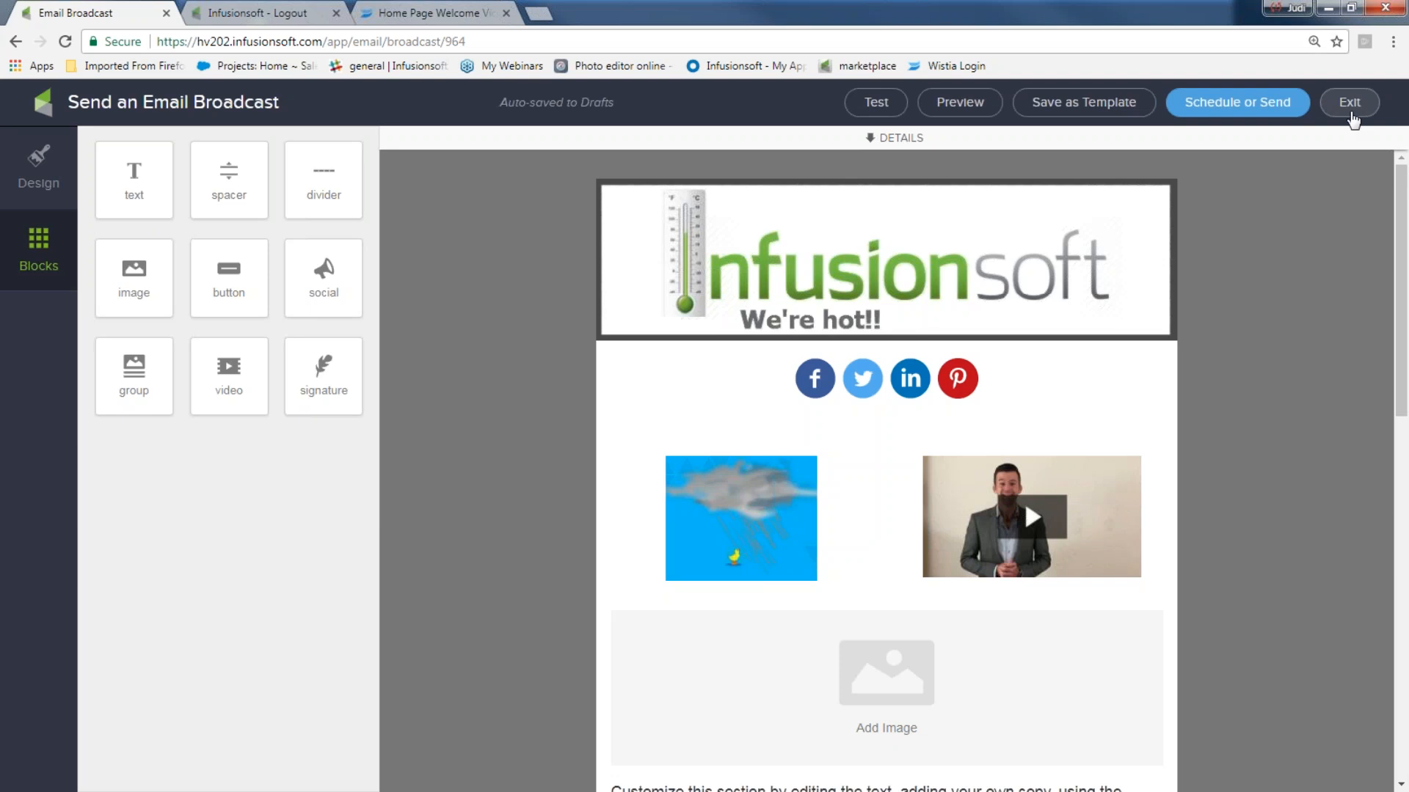
- Save the email as a template named 'abc email' and exit the editor
left_click(1080, 106)
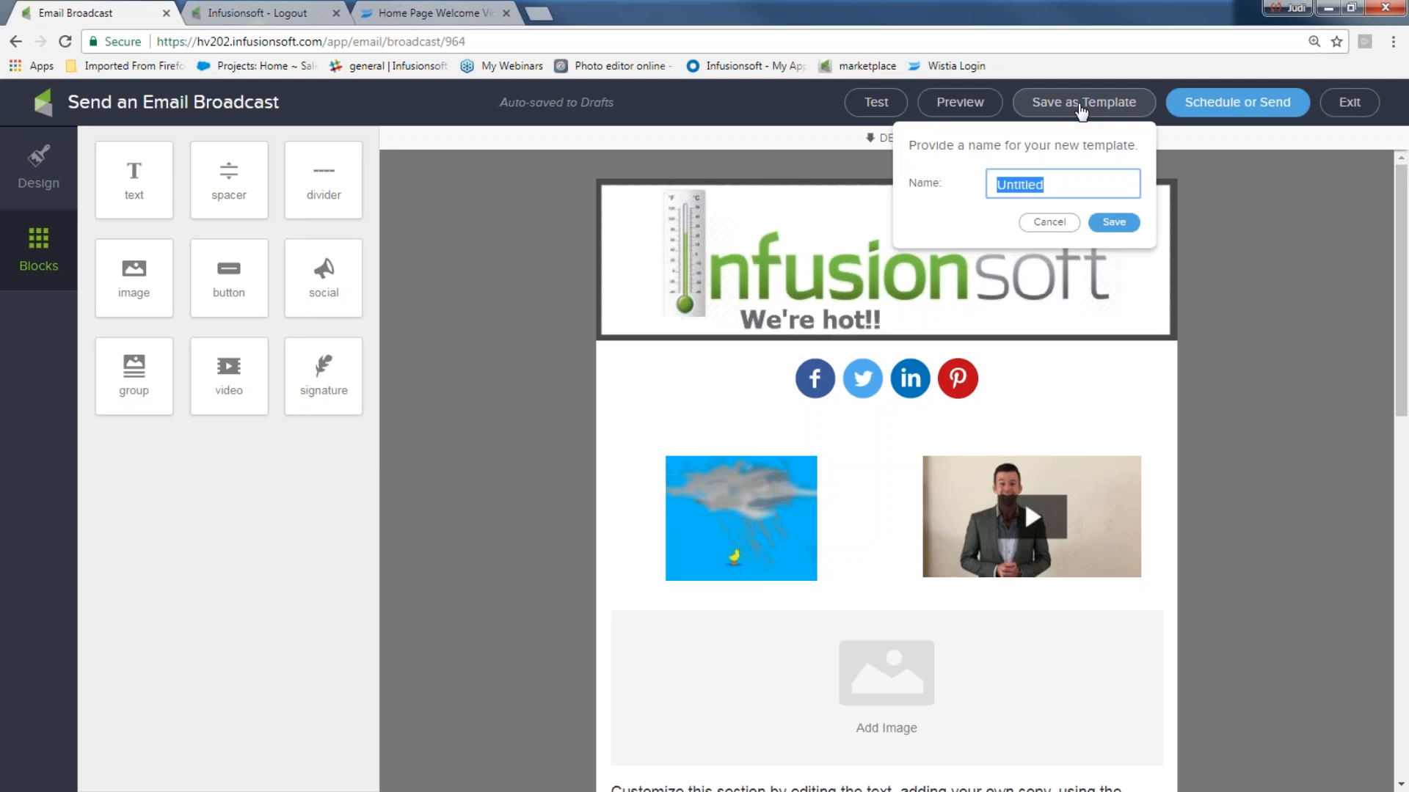
type("abc email")
left_click(1112, 221)
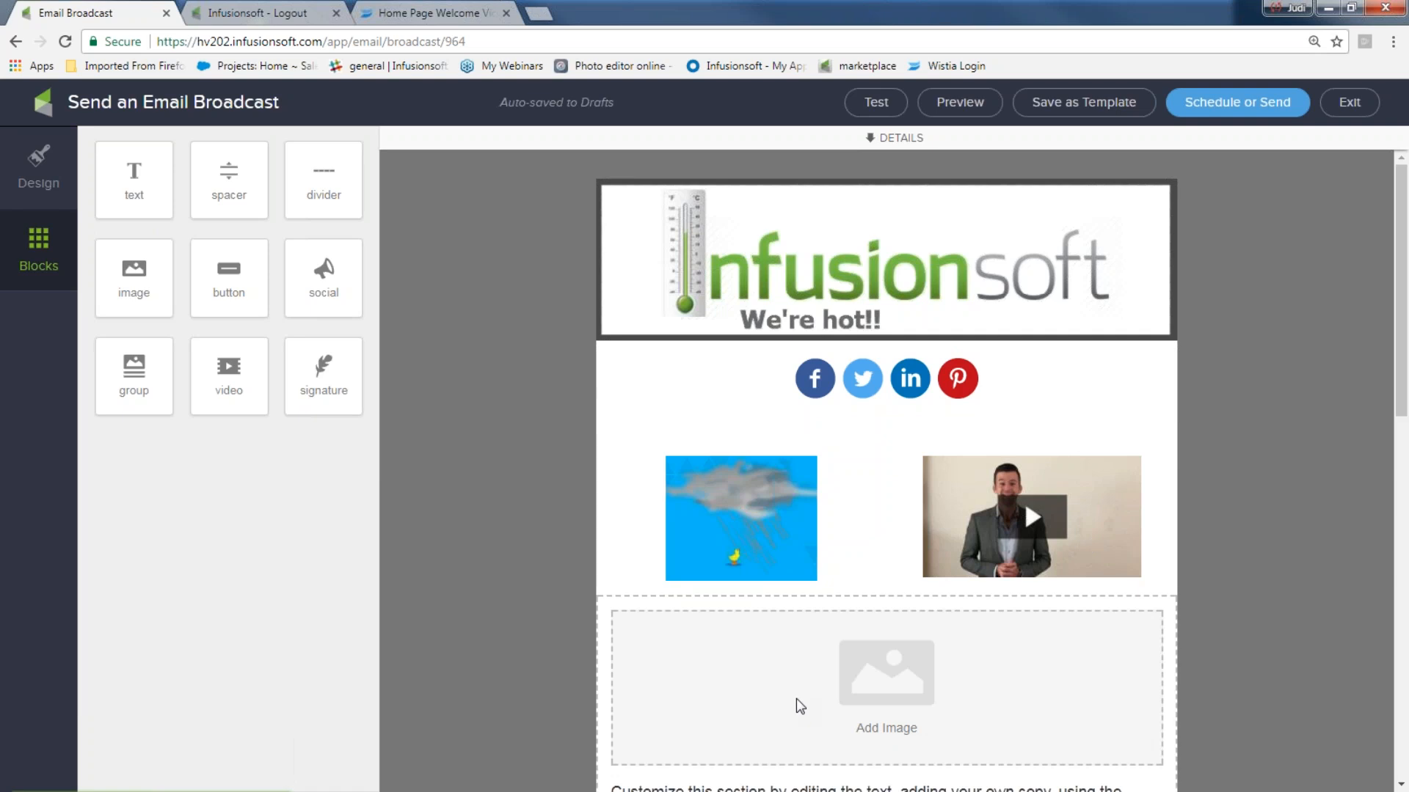
left_click(865, 303)
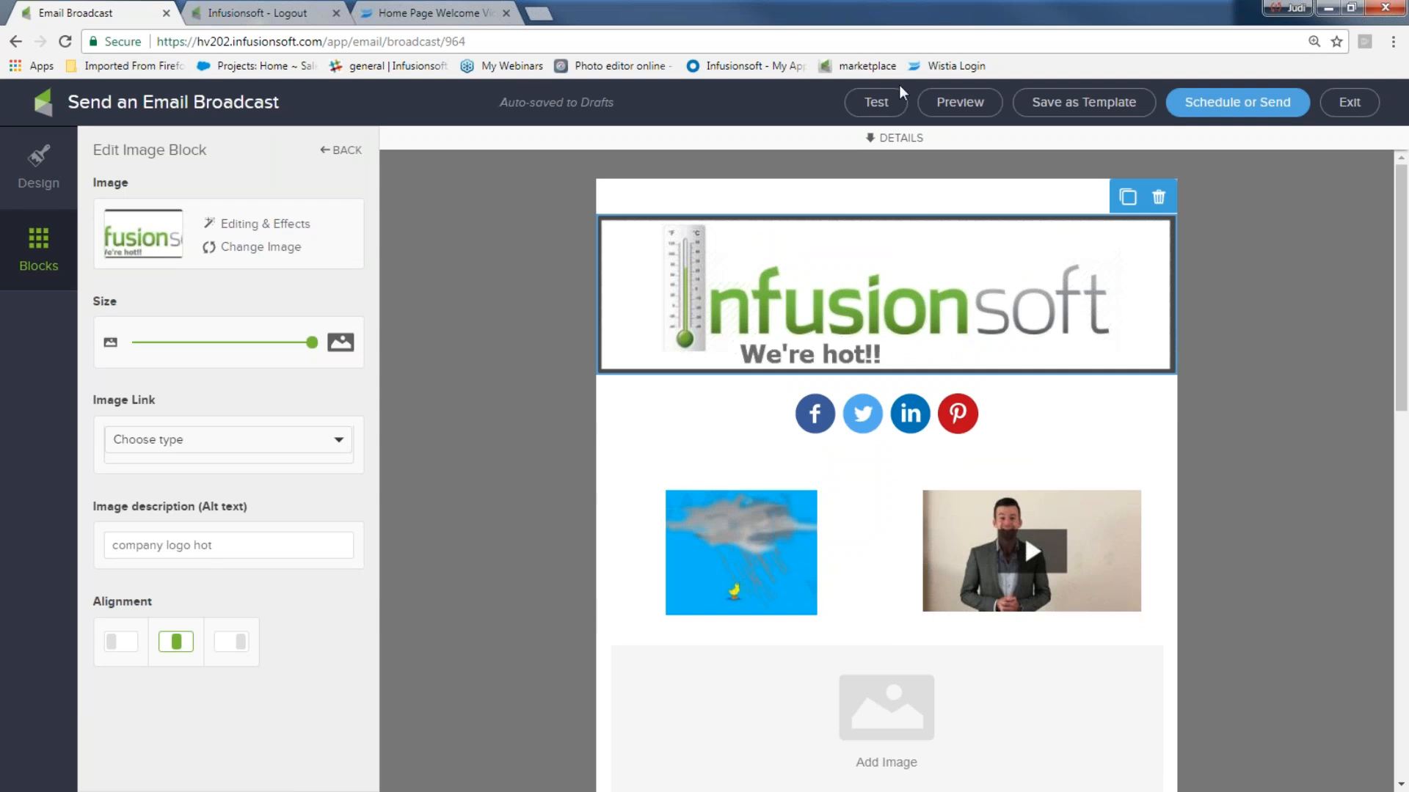
left_click(1365, 106)
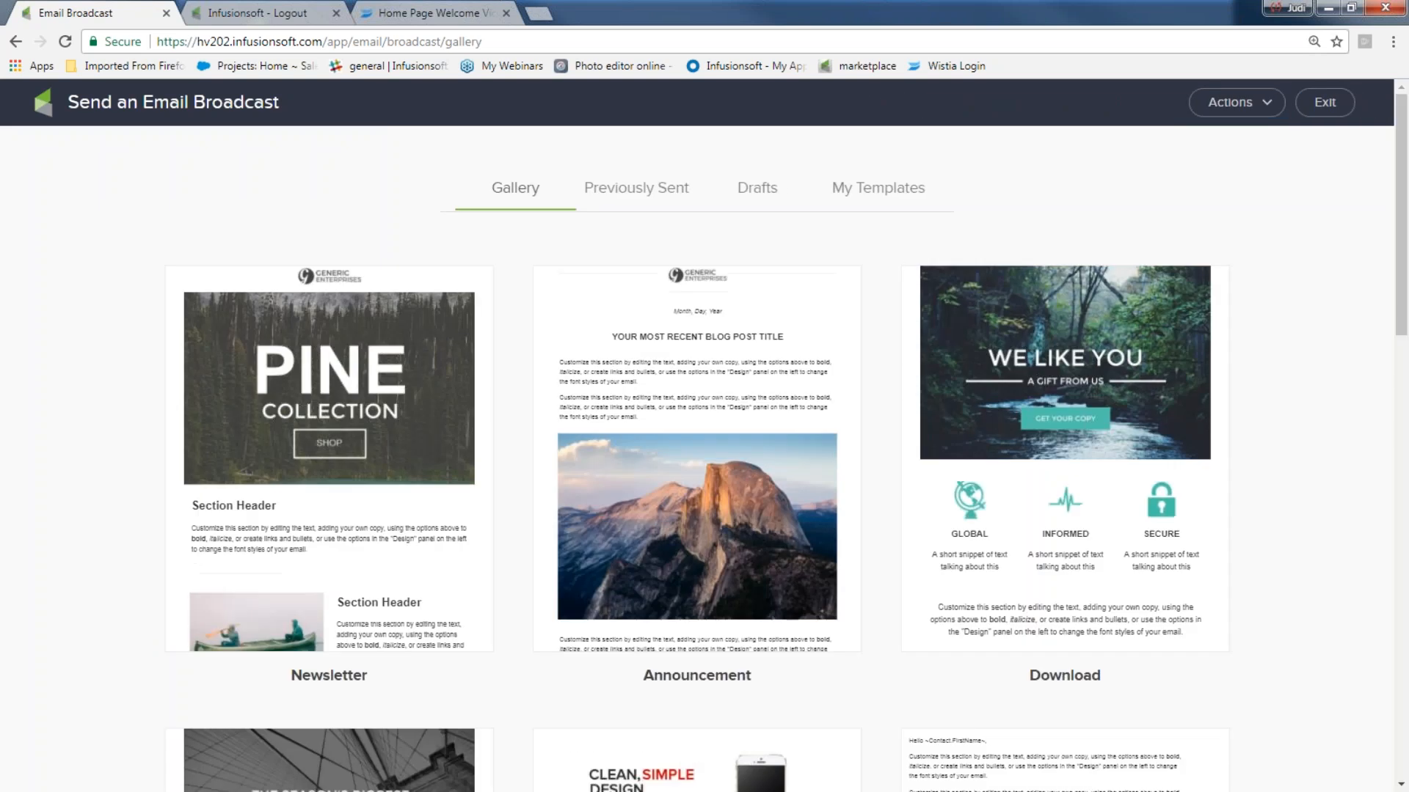
- Leave the broadcast gallery and go to the Dashboard
left_click(1343, 106)
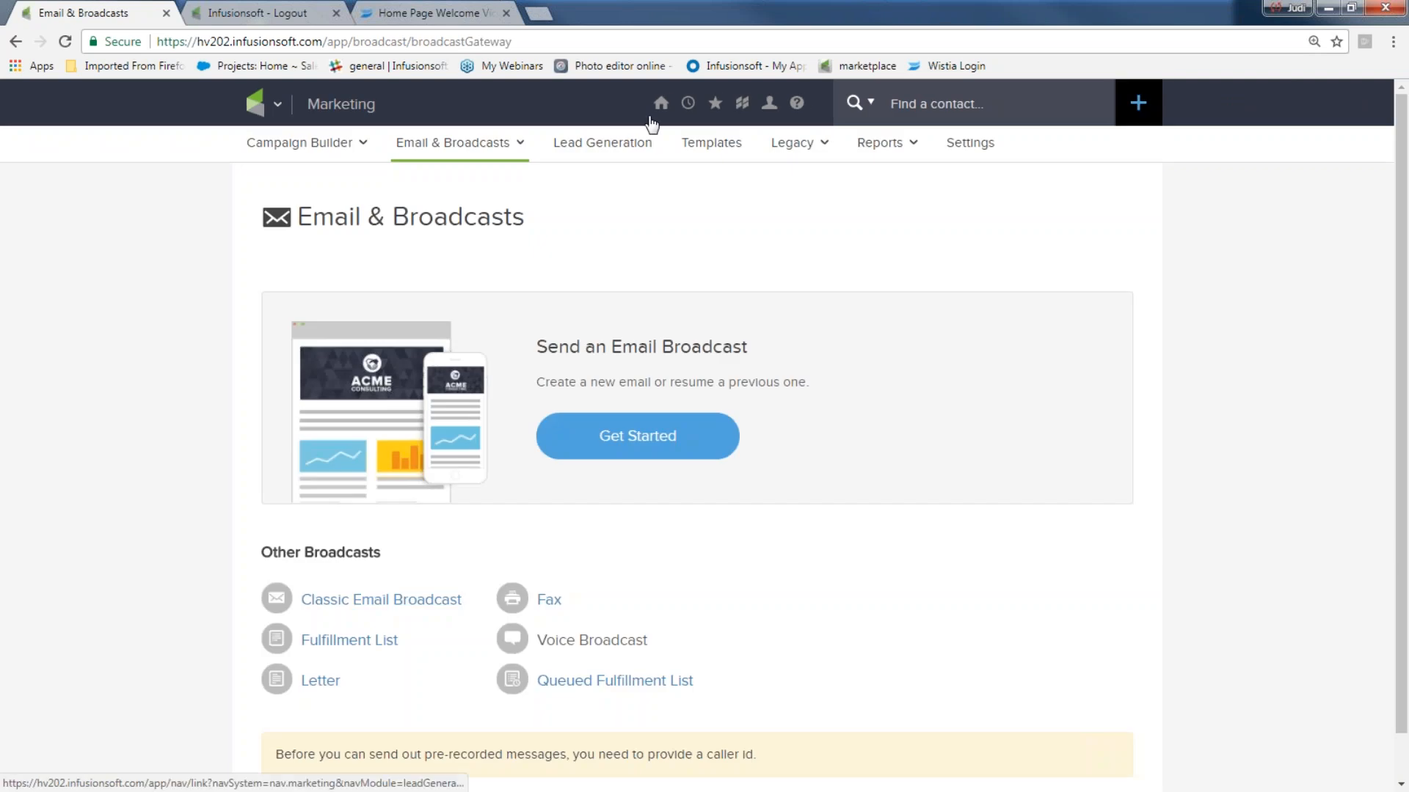
mouse_move(661, 115)
left_click(640, 216)
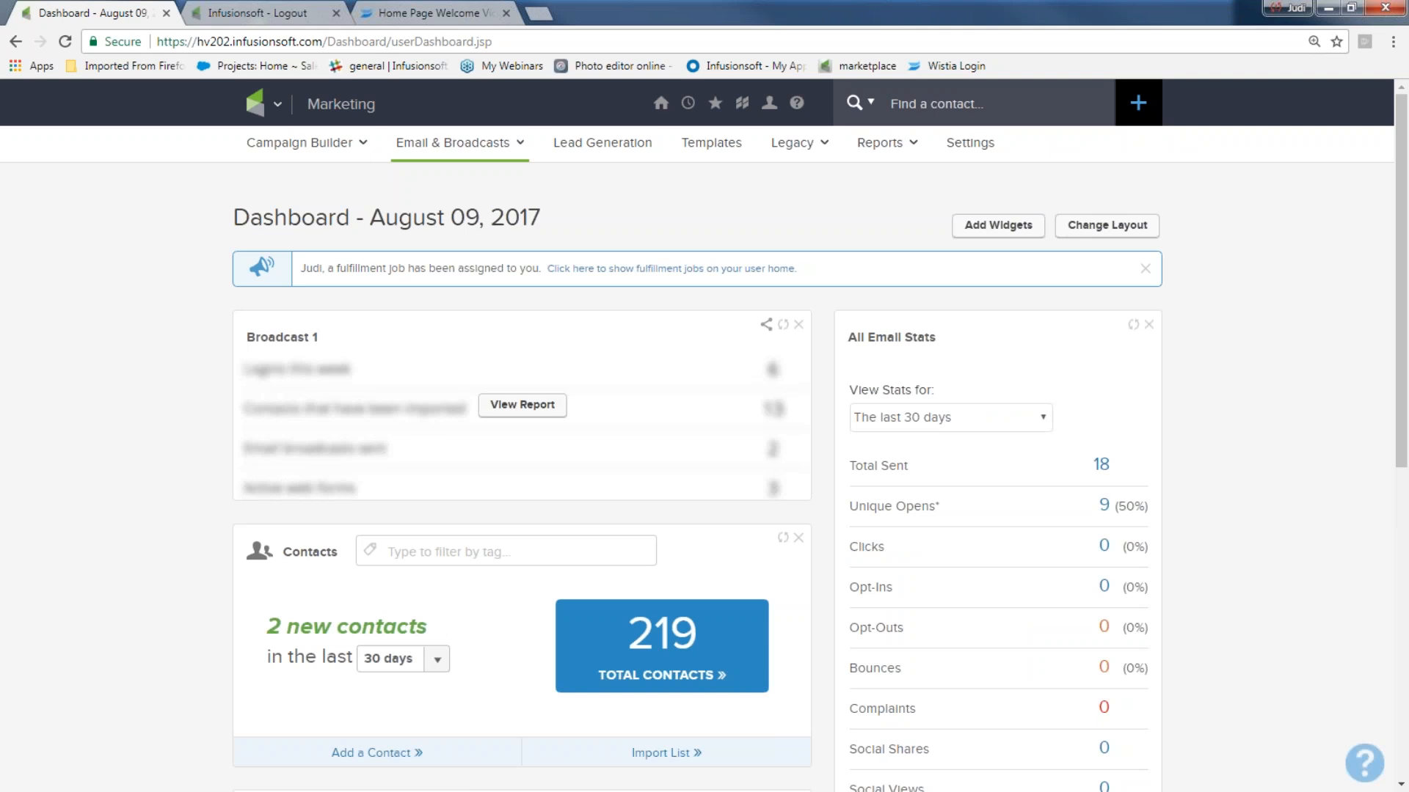
- Return to Marketing > Email & Broadcasts, start a broadcast and view My Templates
left_click(263, 106)
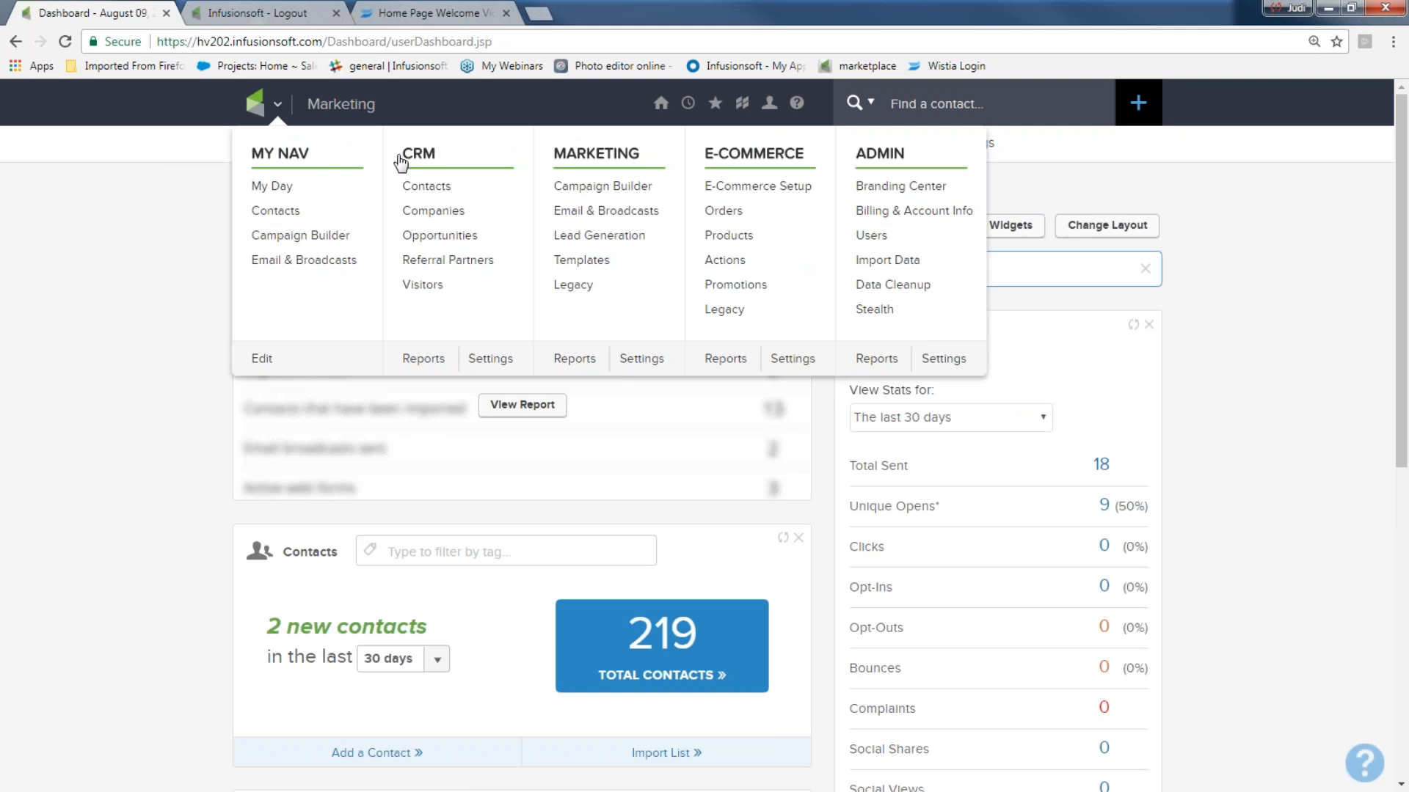
left_click(609, 213)
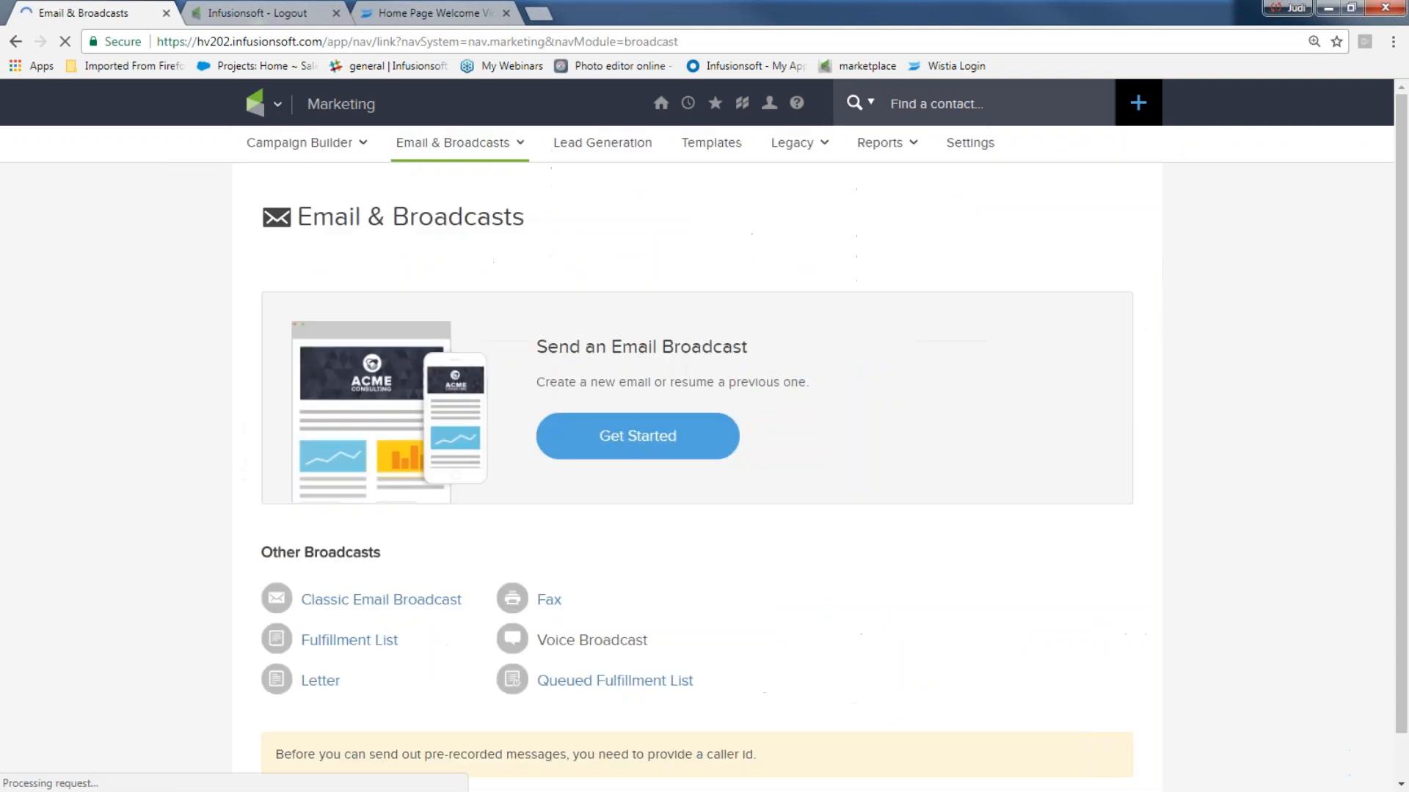
left_click(637, 434)
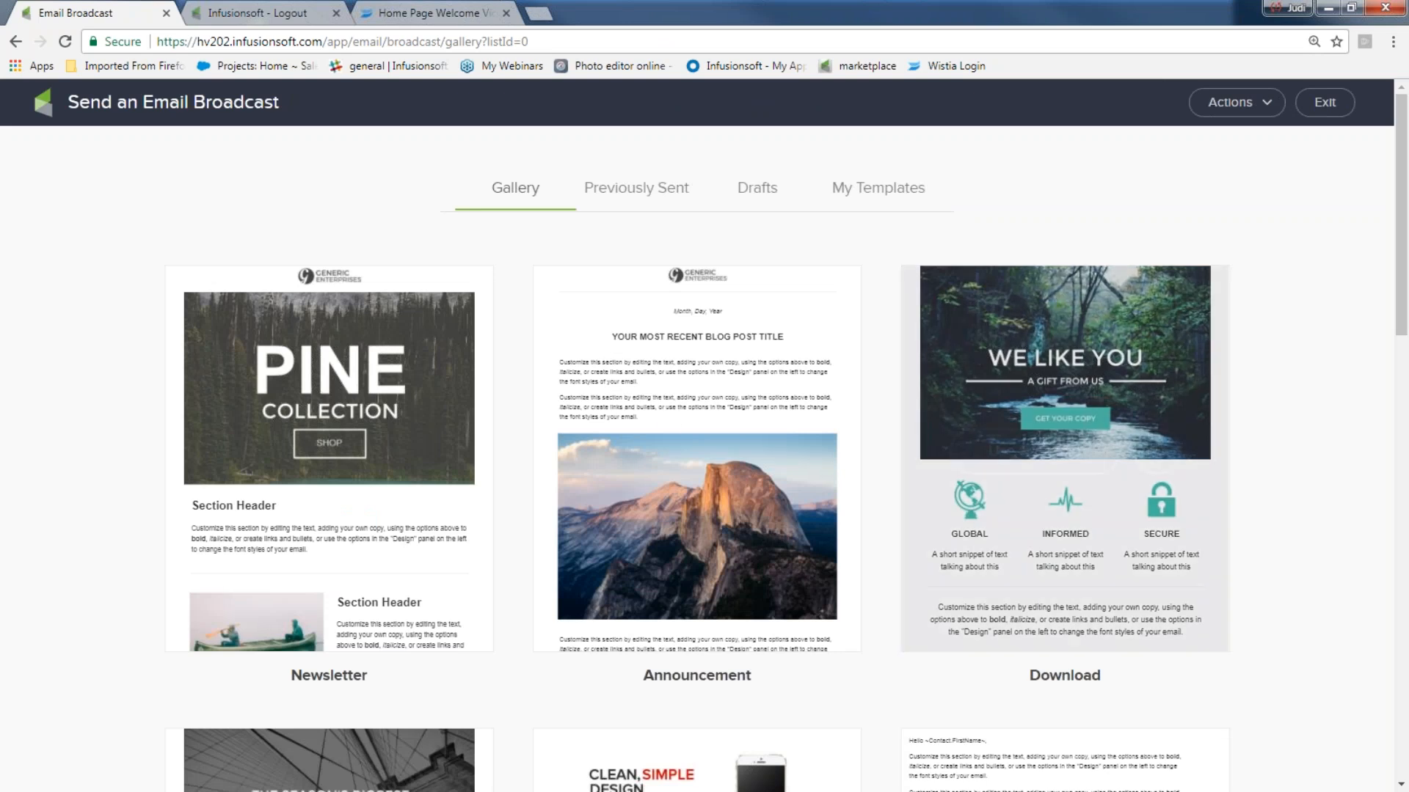
left_click(891, 194)
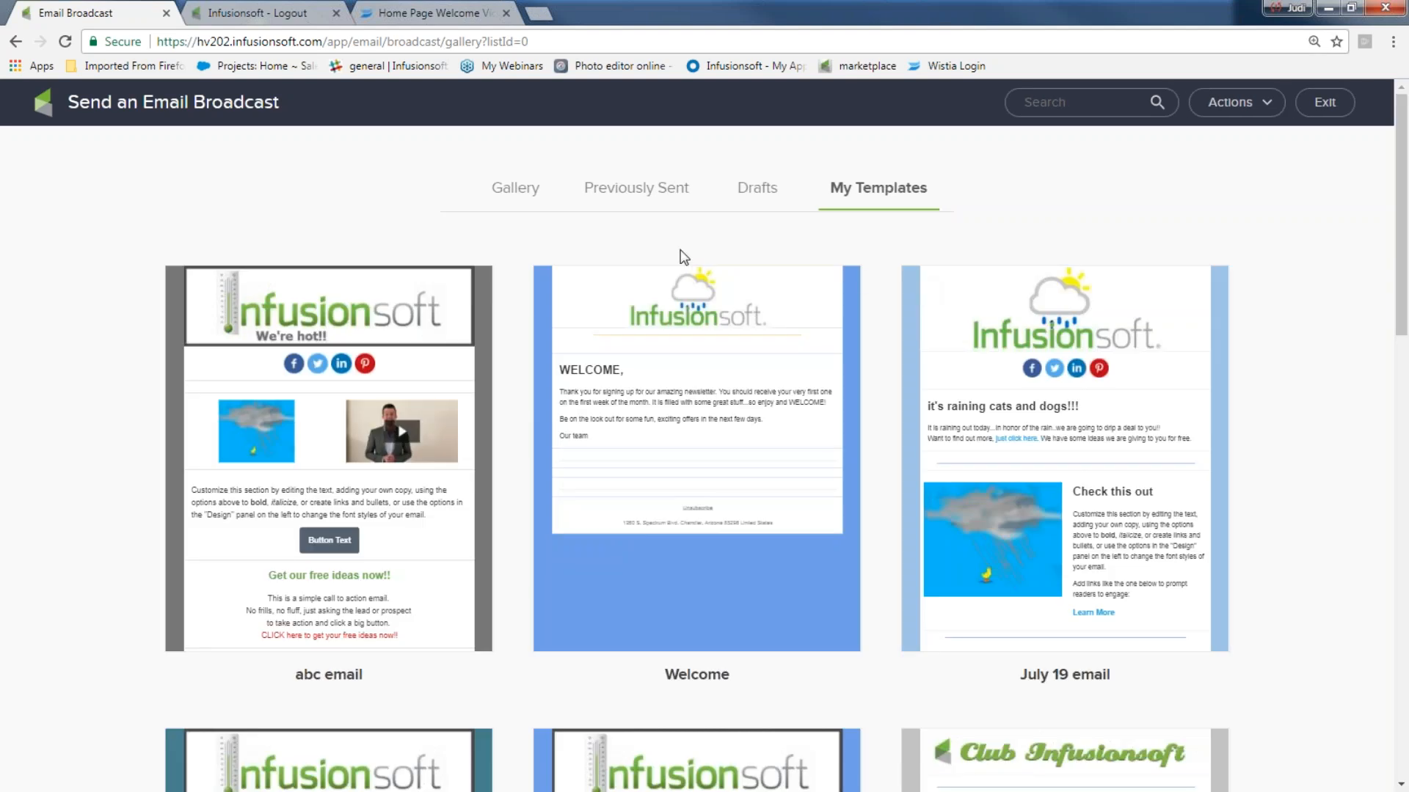
- Switch from My Templates to the Drafts list and find the Ducks like rain draft
mouse_move(302, 425)
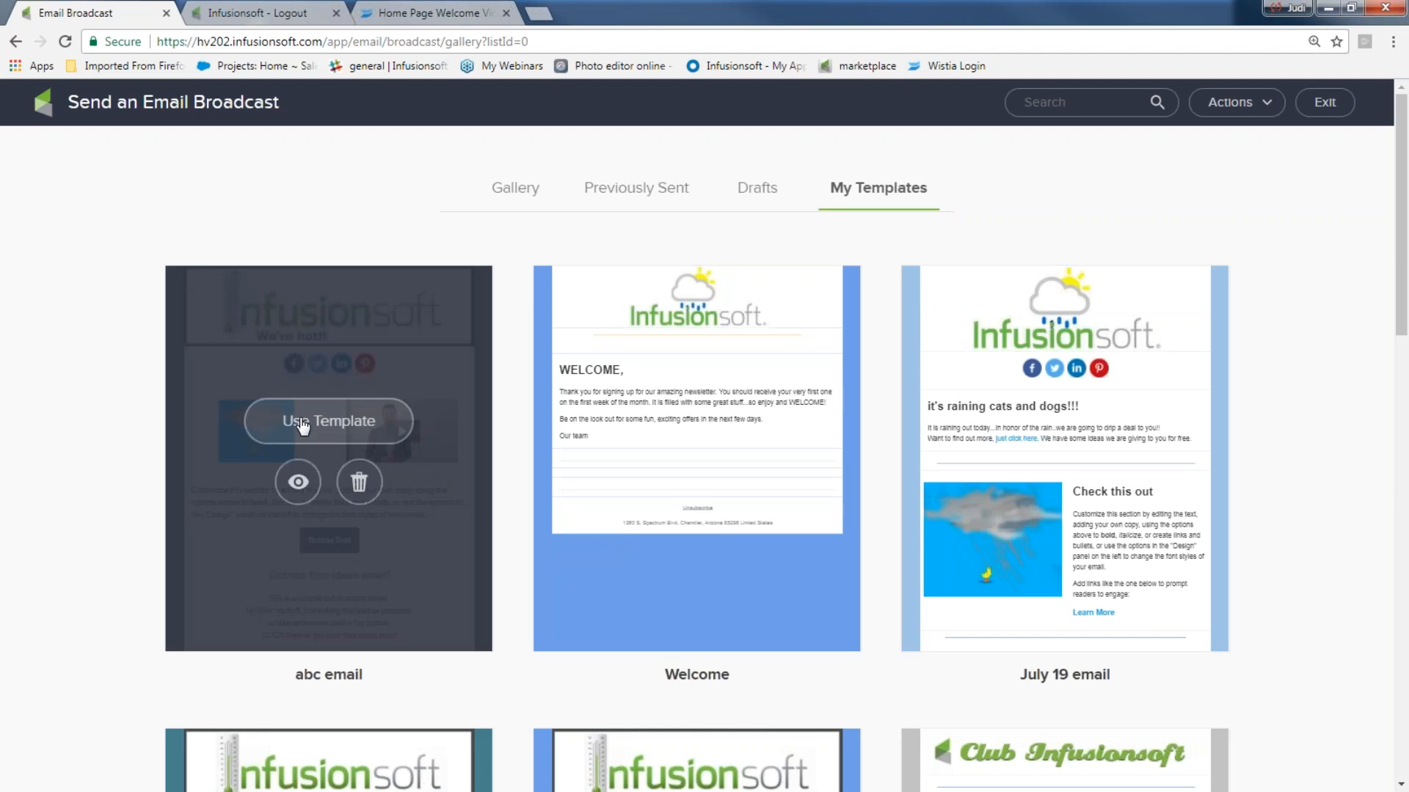
left_click(750, 191)
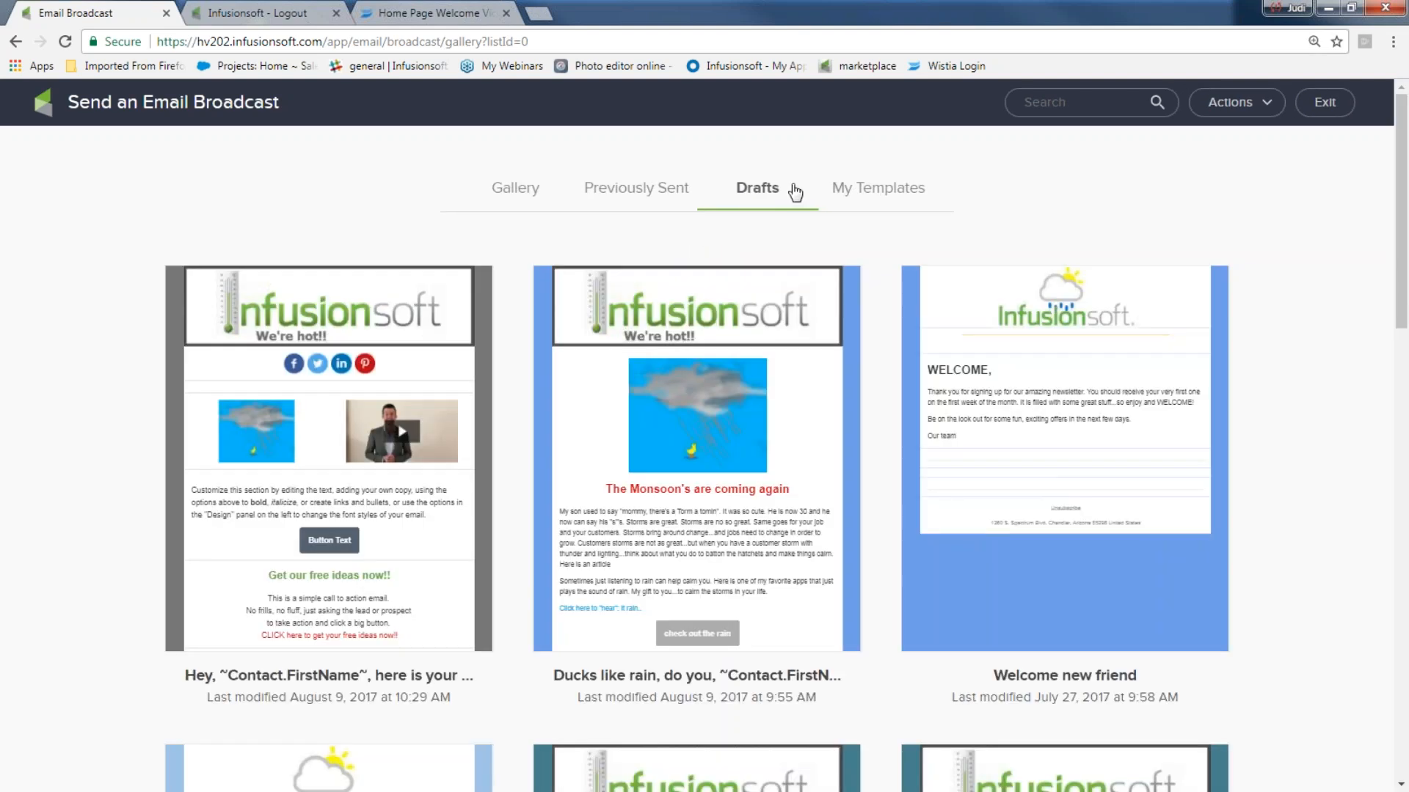
mouse_move(826, 381)
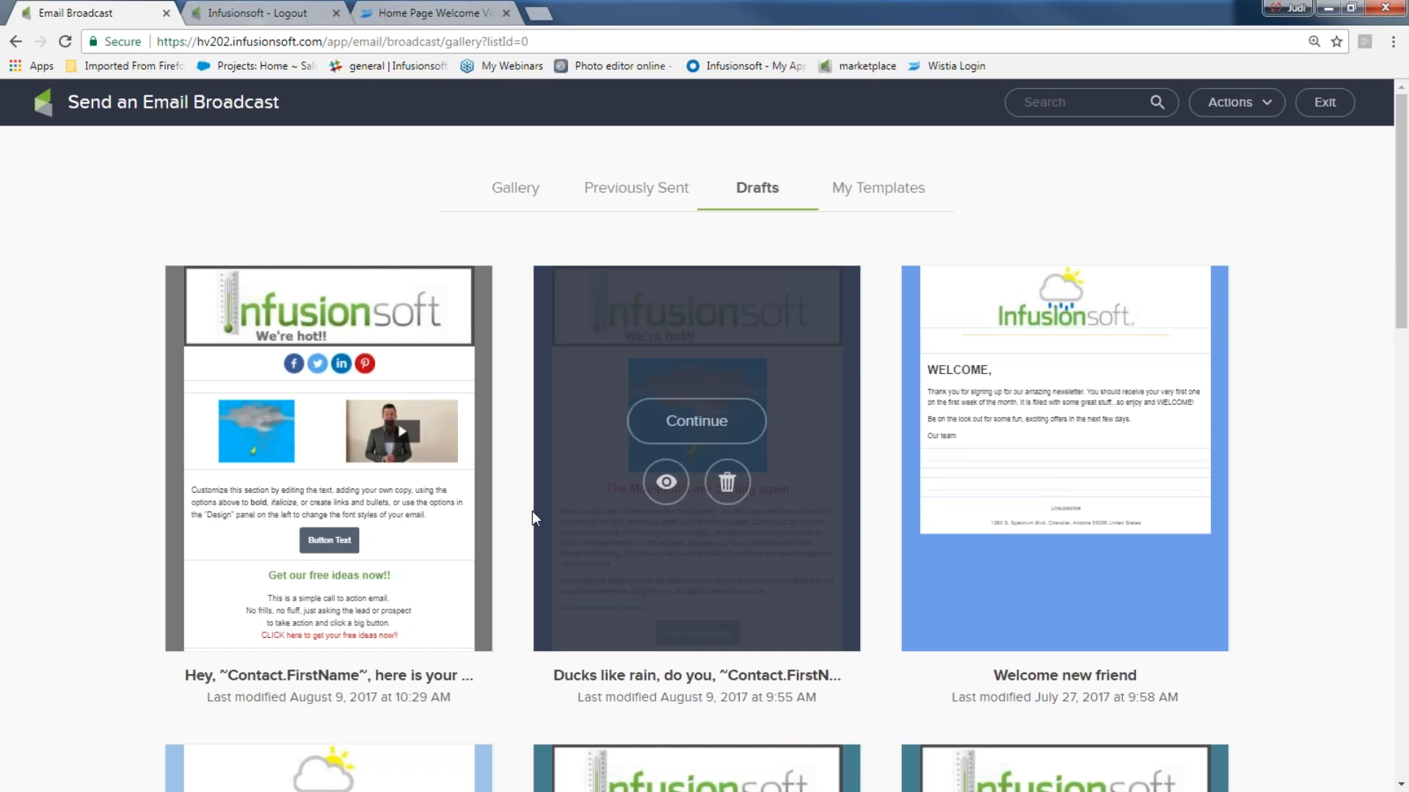
- Reopen the 'Ducks like rain' draft, review its content, and run the Schedule or Send checklist
left_click(701, 433)
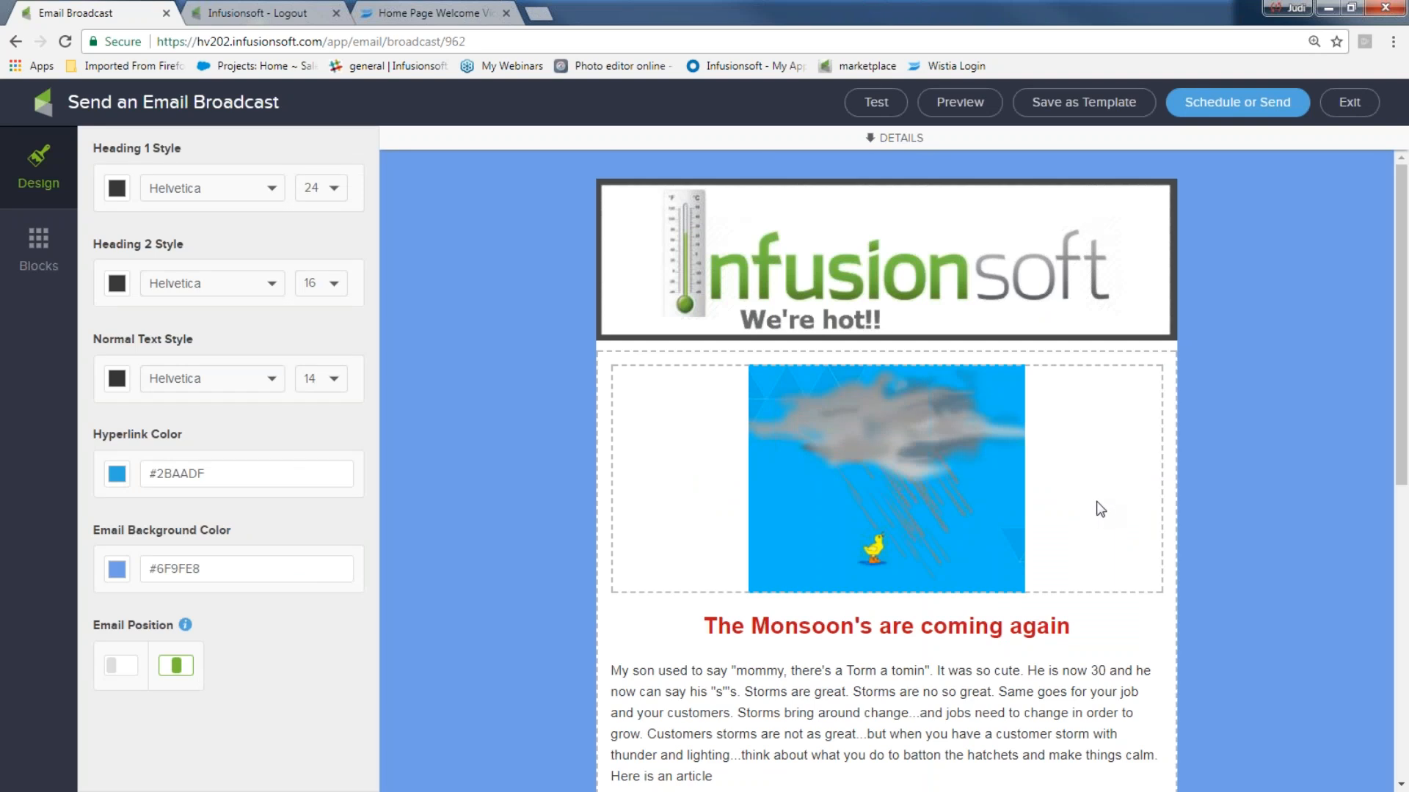
scroll(957, 308, "down", 2)
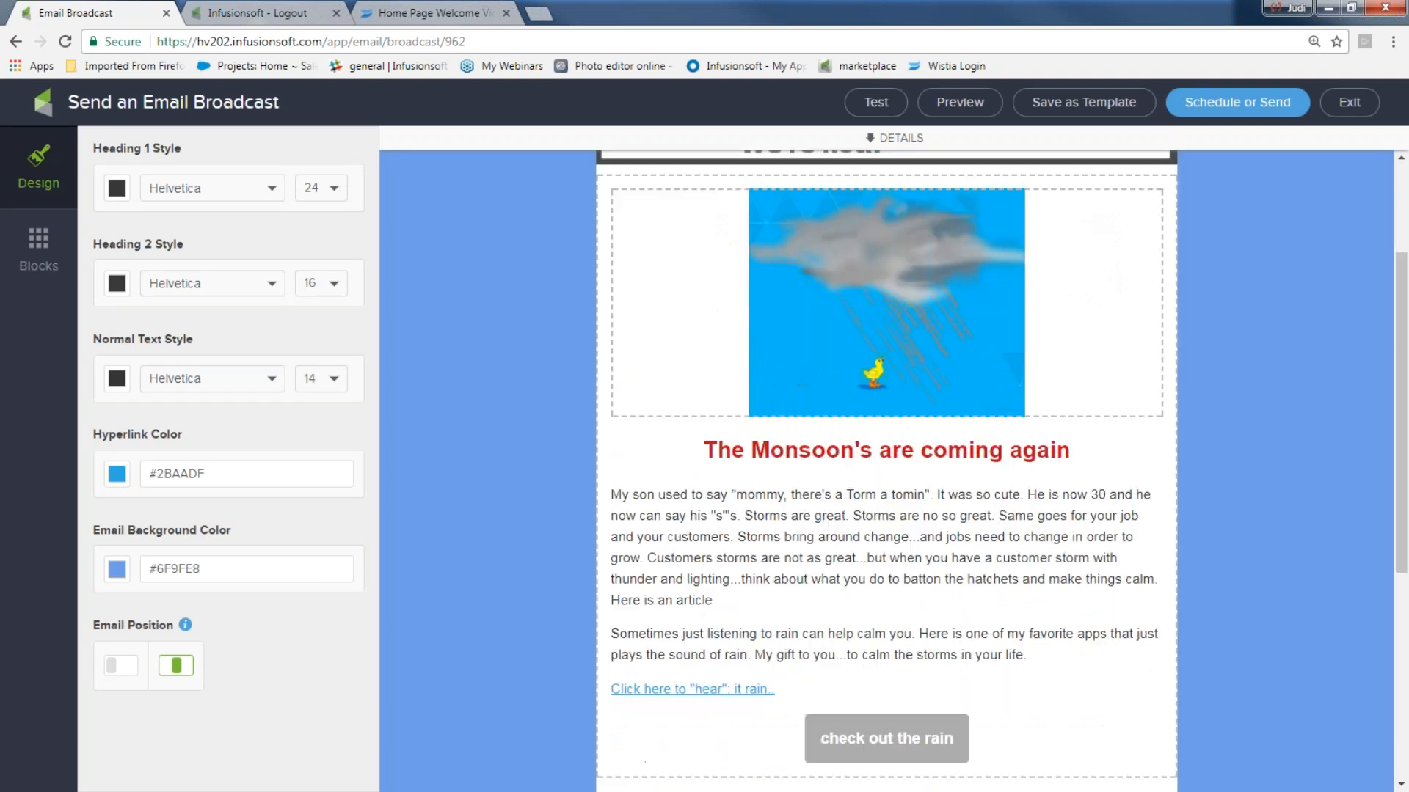
scroll(902, 339, "down", 3)
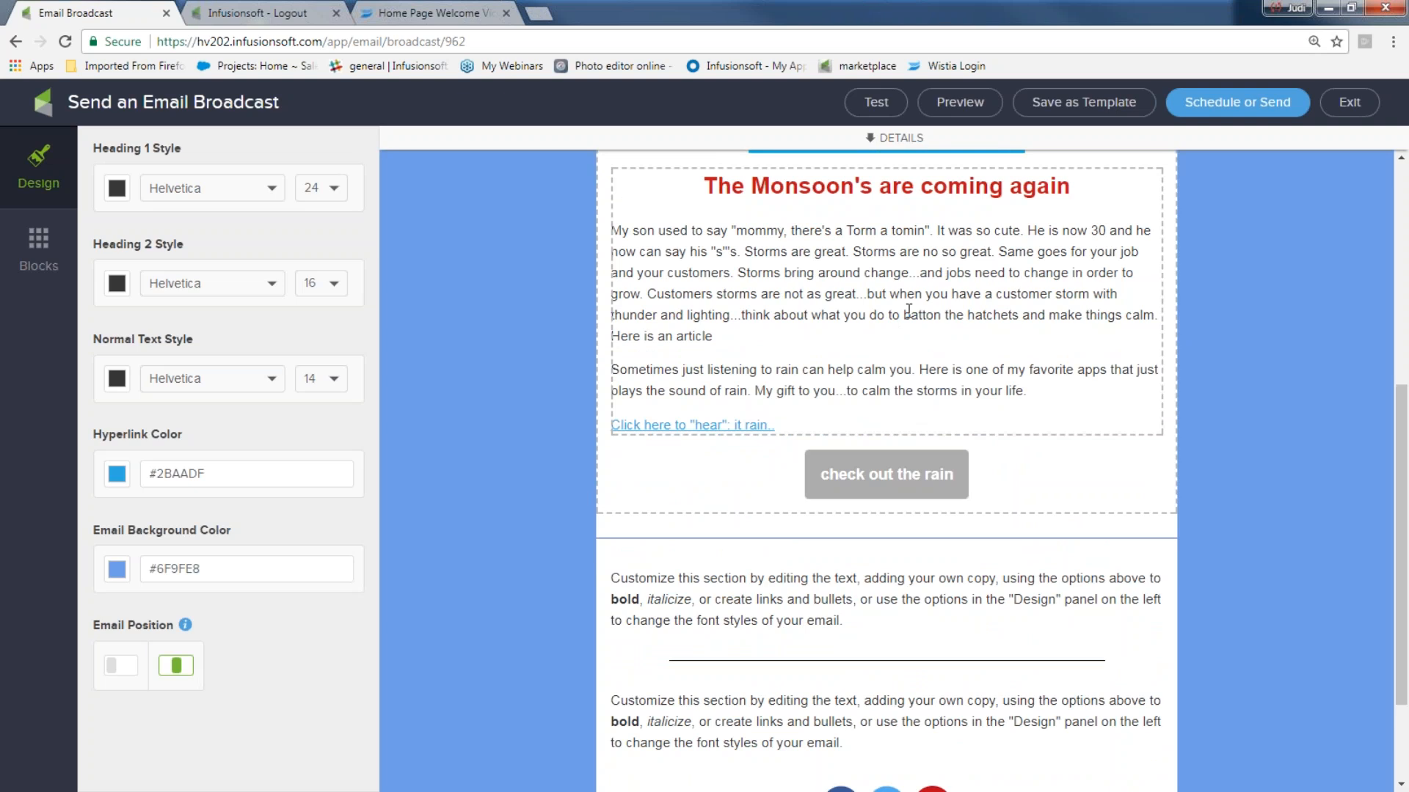
triple_click(791, 425)
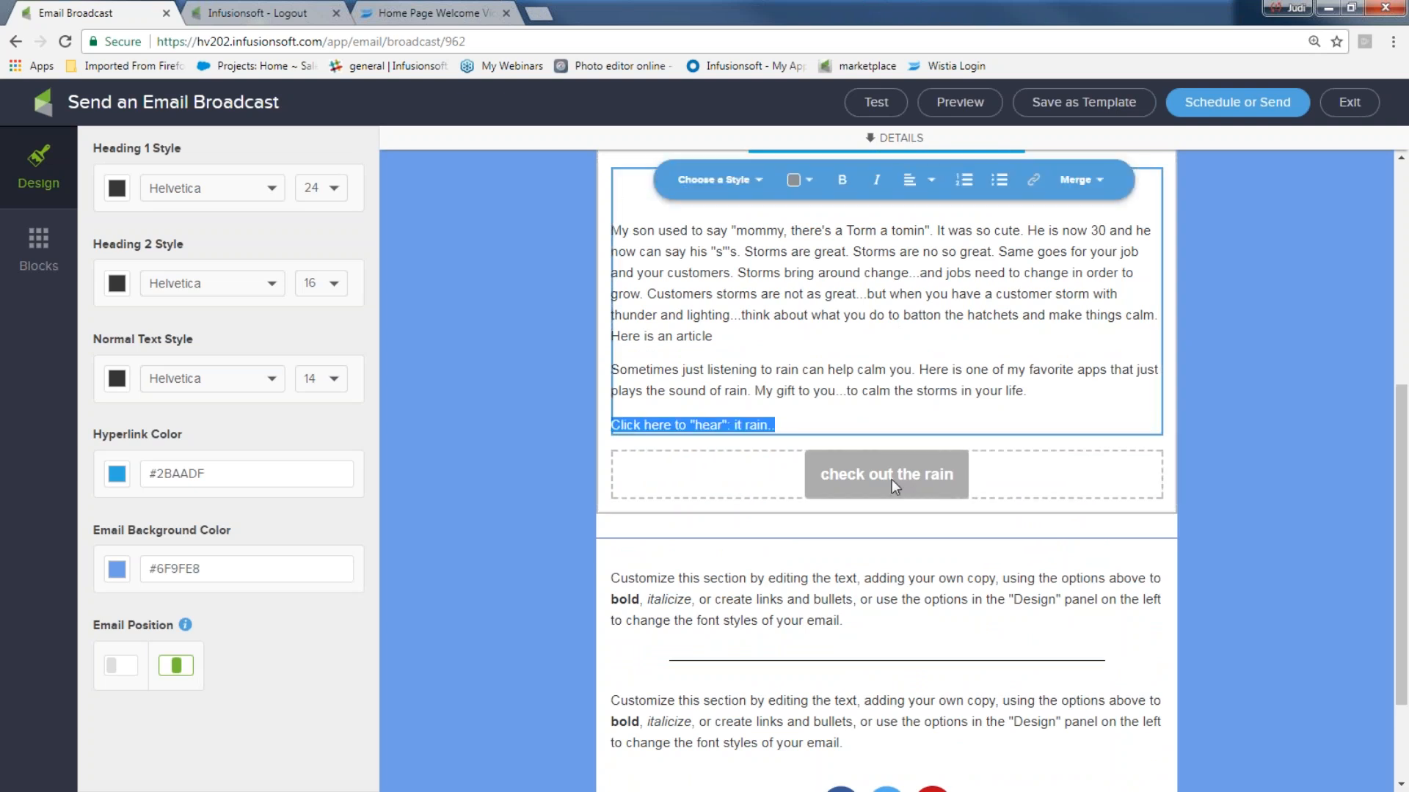
scroll(891, 478, "down", 2)
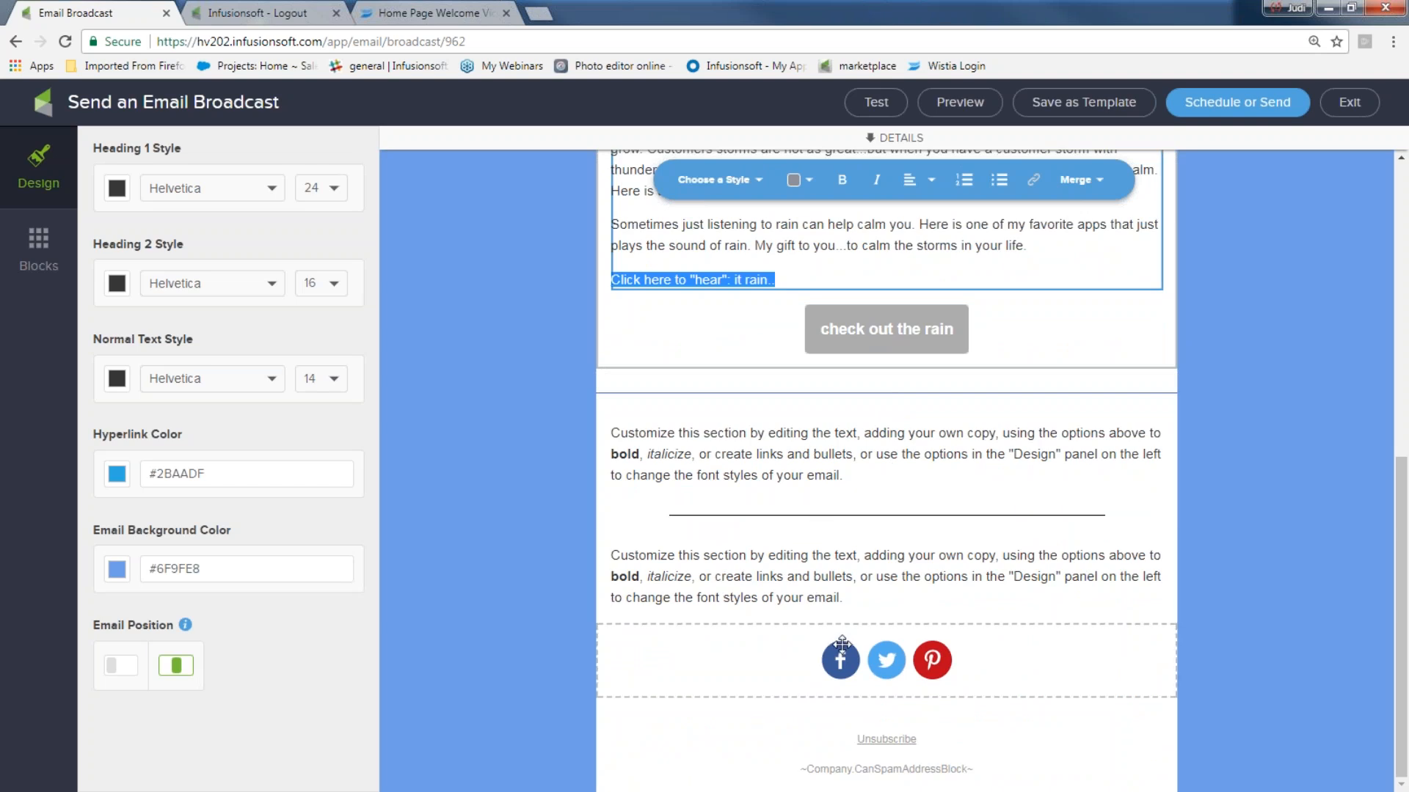
scroll(1214, 506, "up", 8)
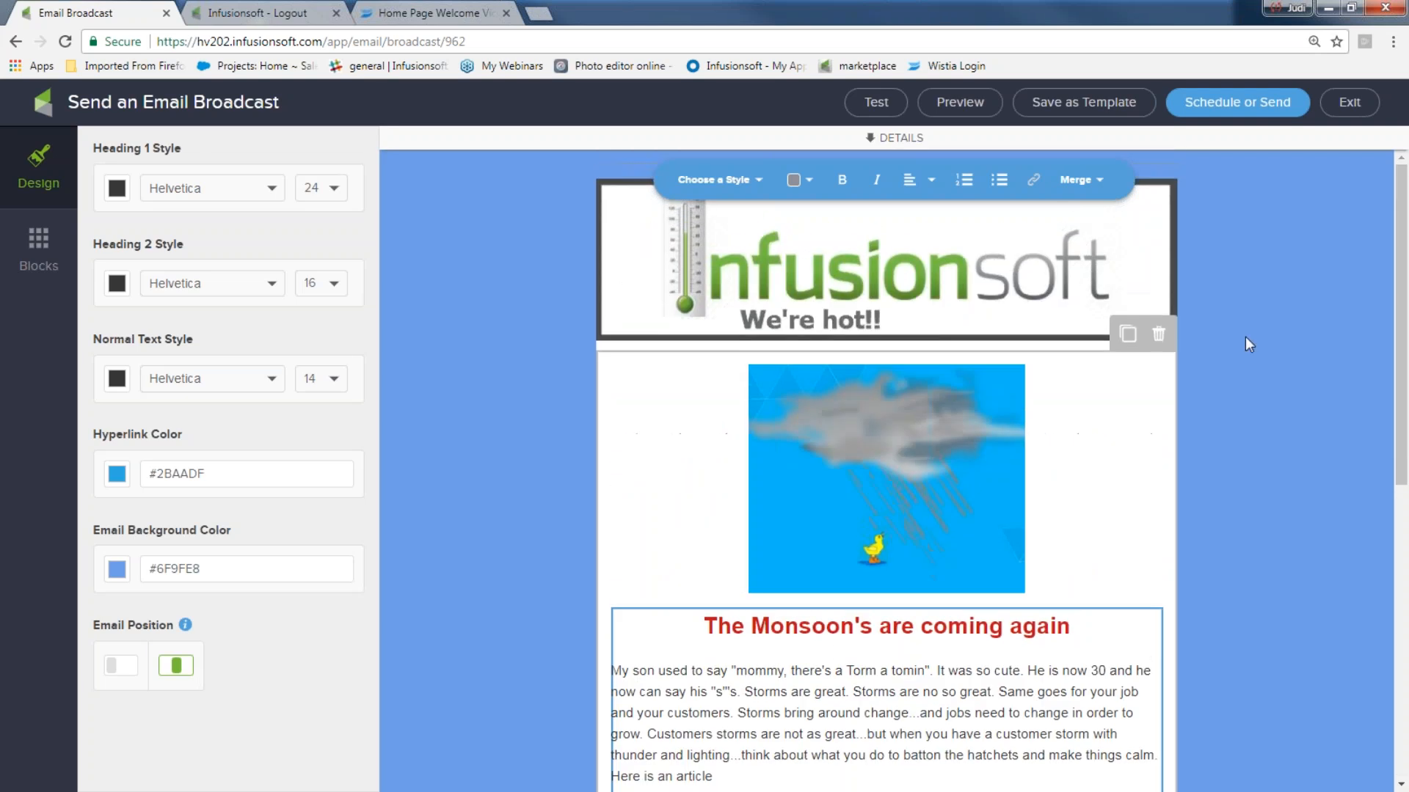
left_click(1238, 103)
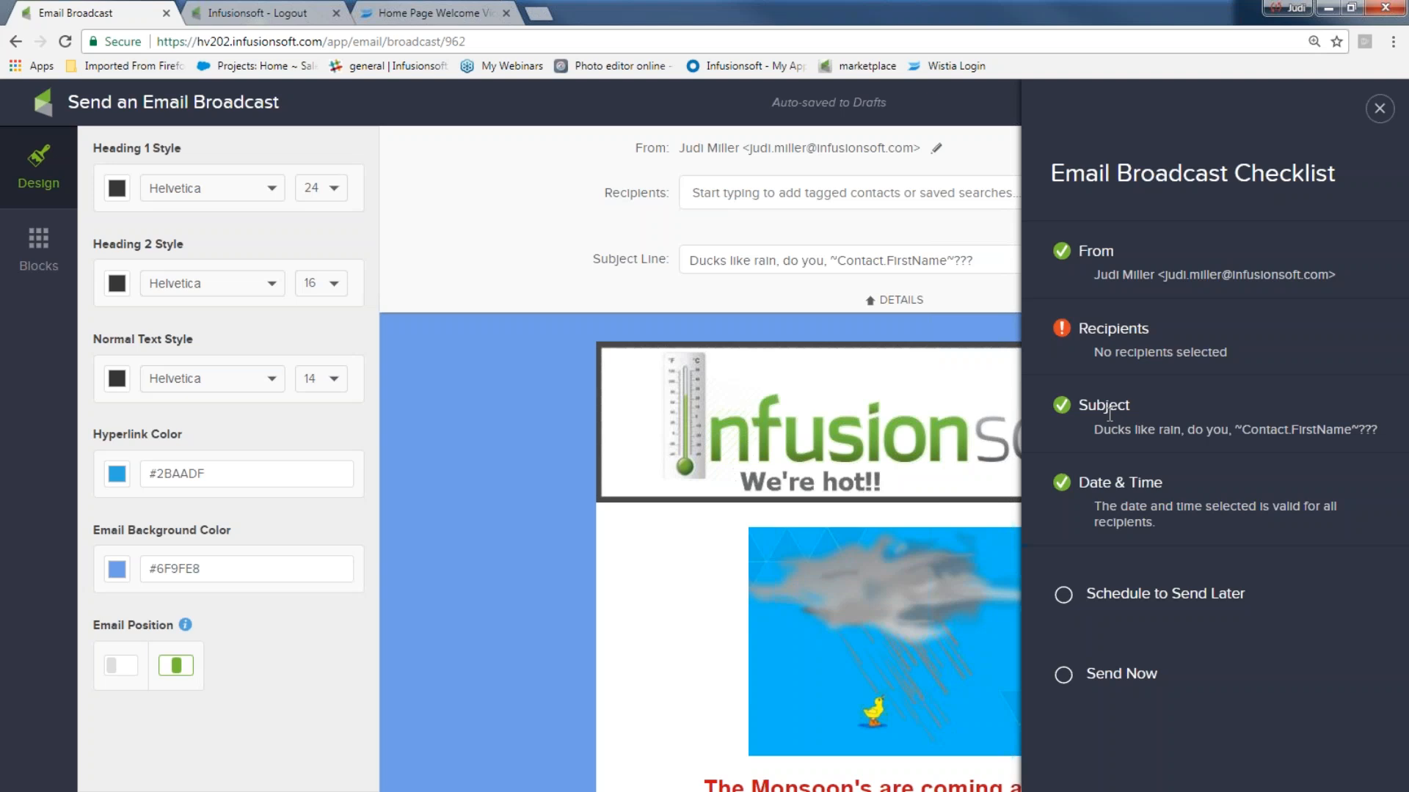
- Close the checklist, add the newsletter list tag as recipients, then remove it again
left_click_drag(1078, 329, 1175, 331)
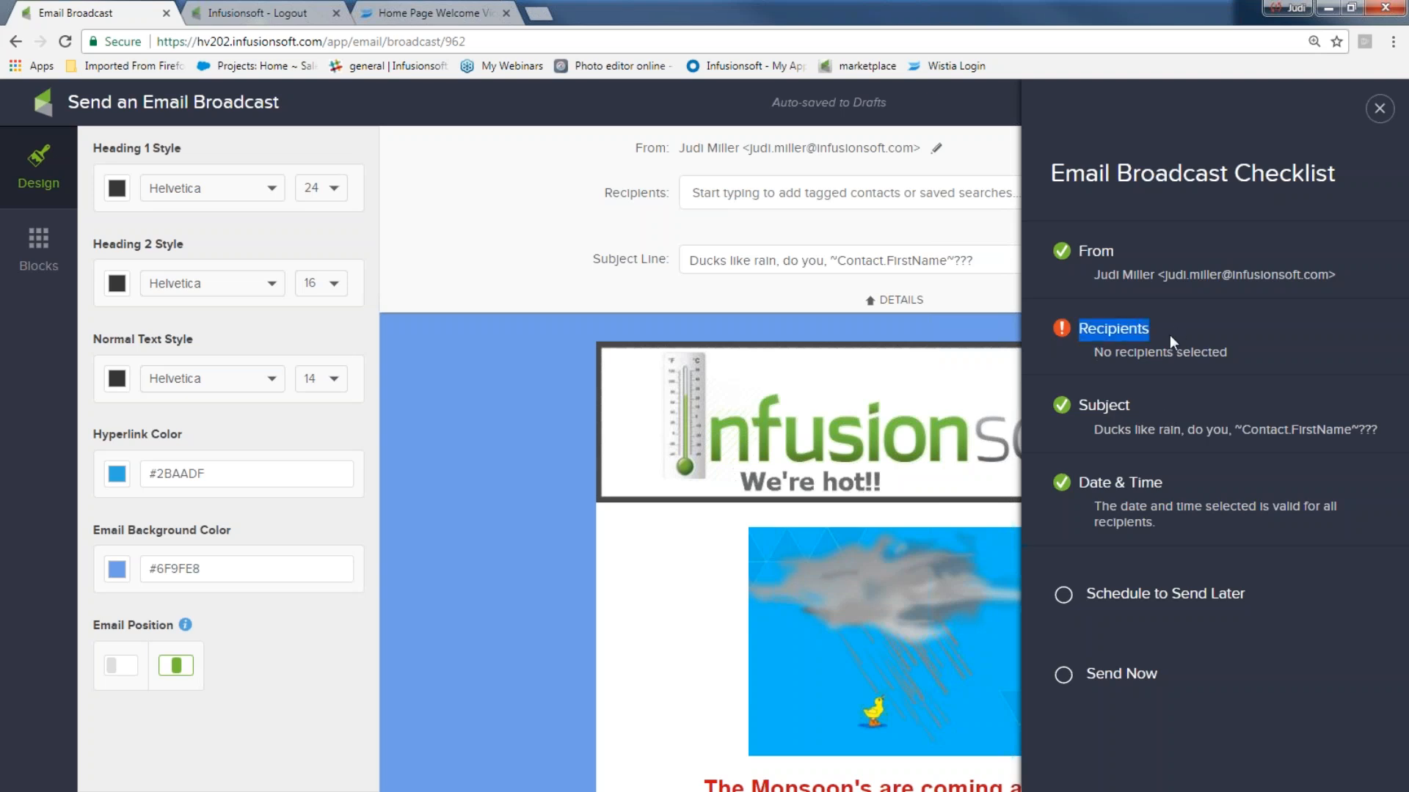
left_click(1379, 110)
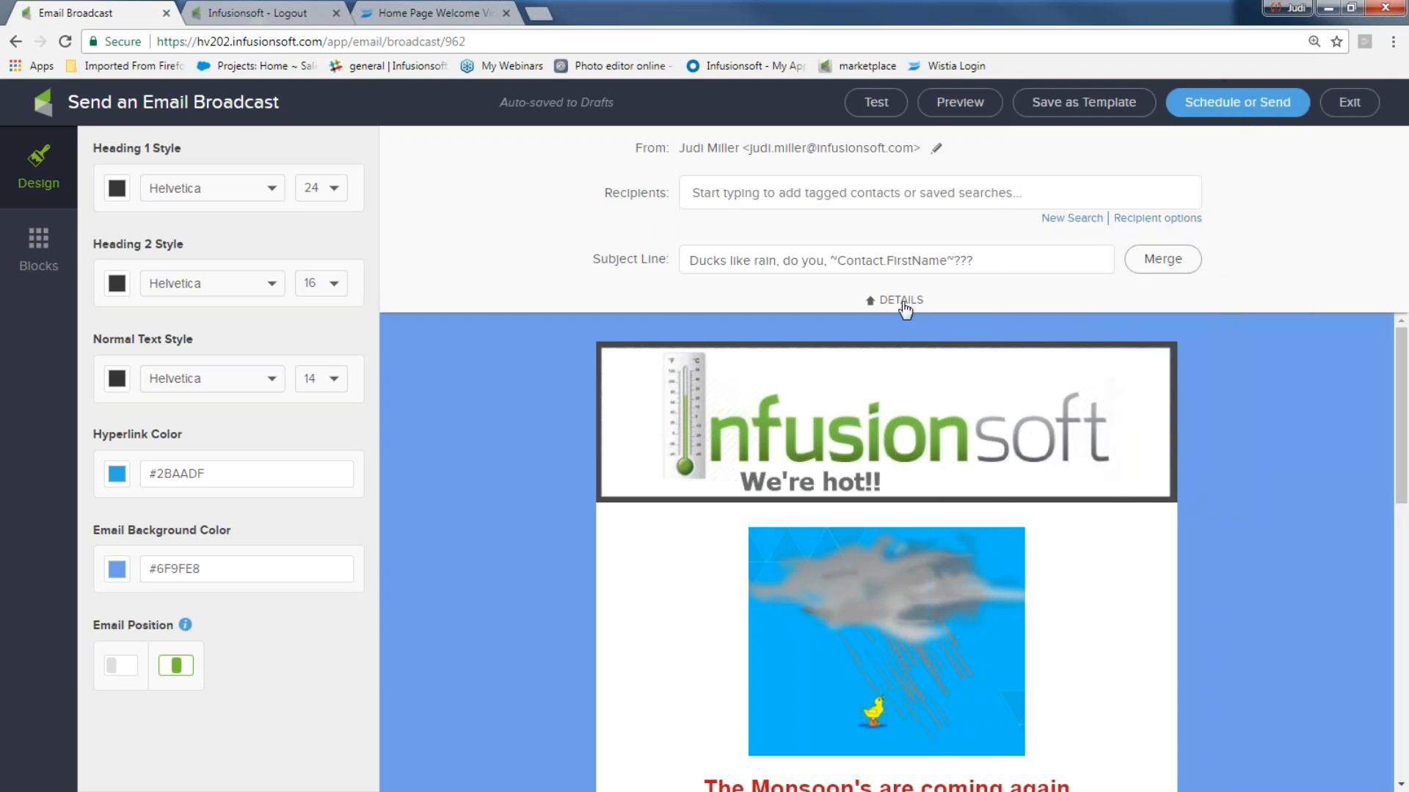
left_click(734, 197)
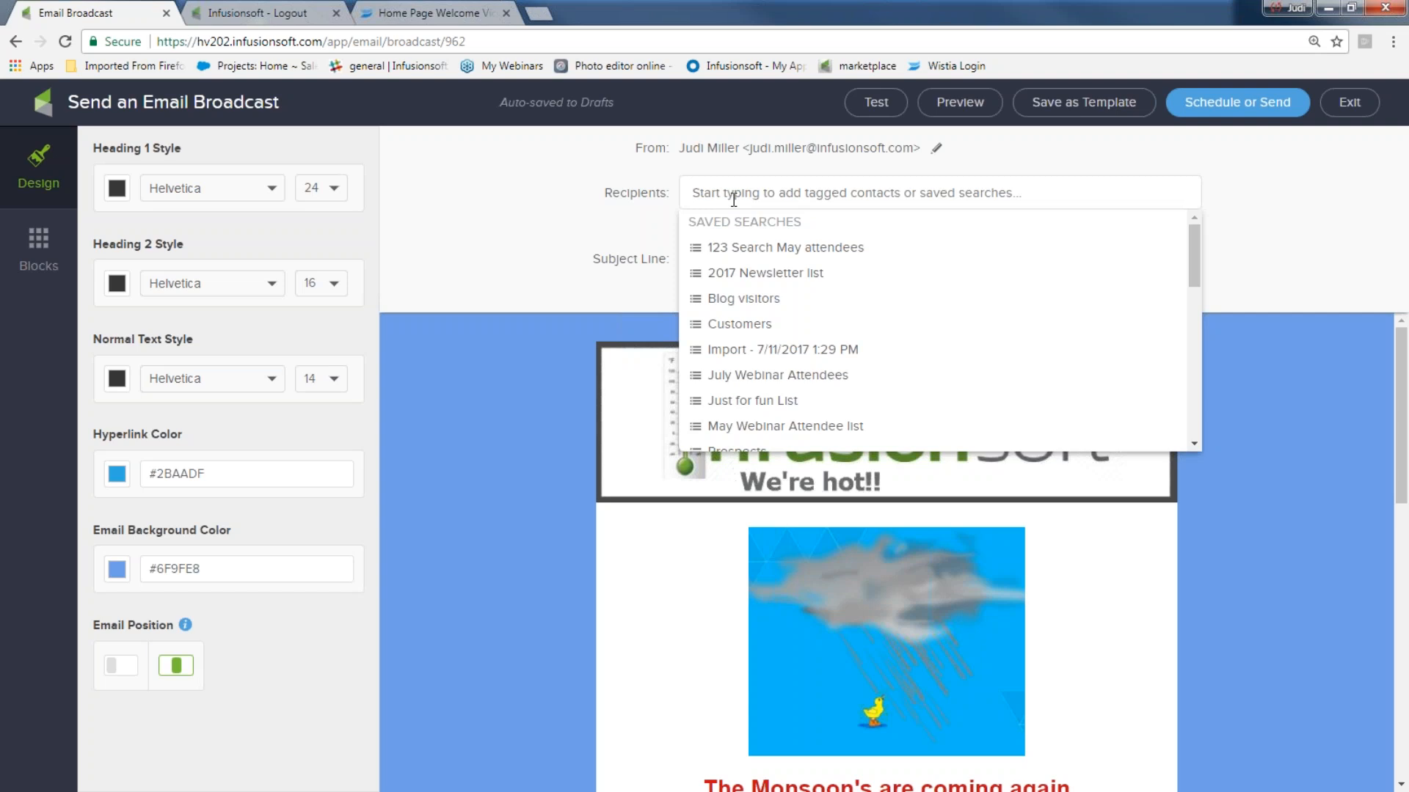
type("new")
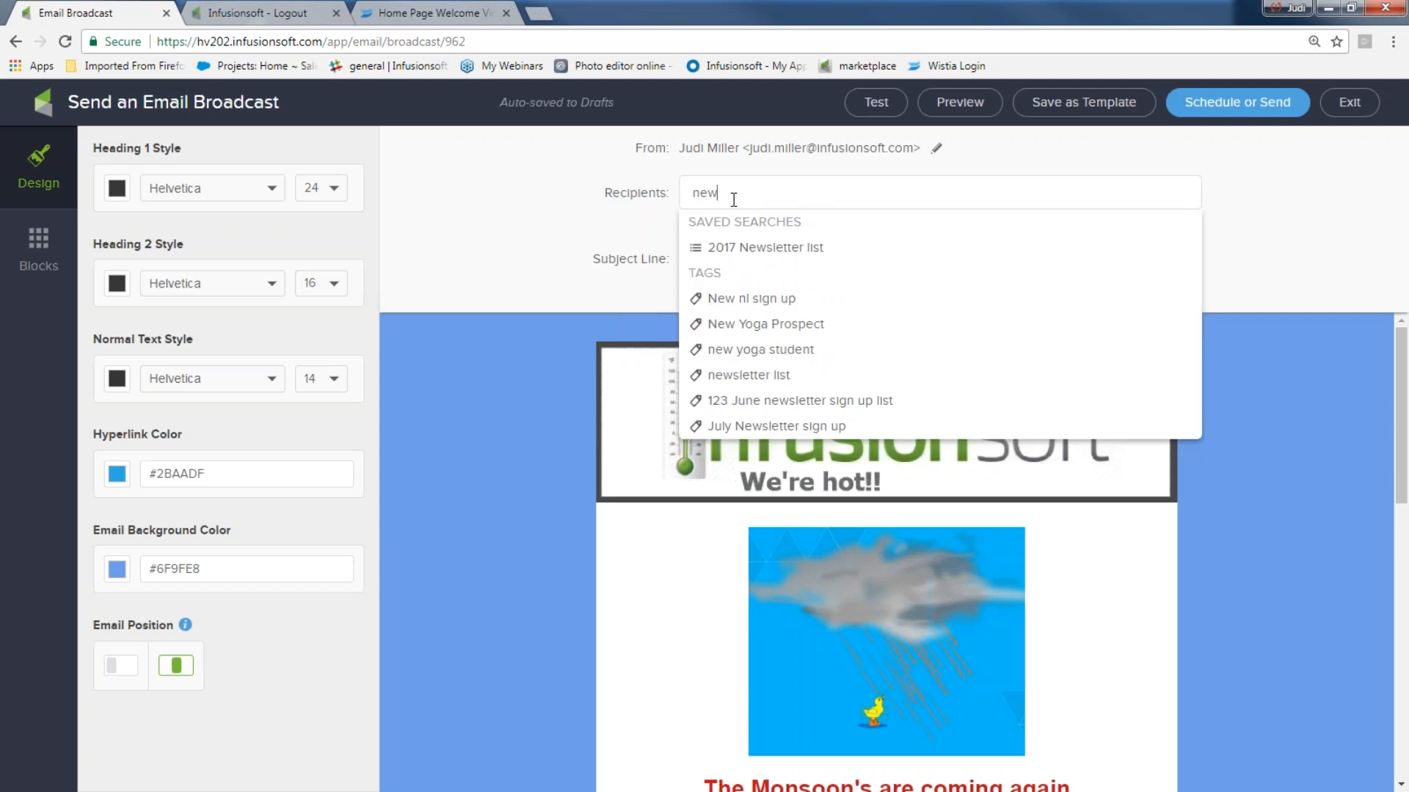
left_click(745, 375)
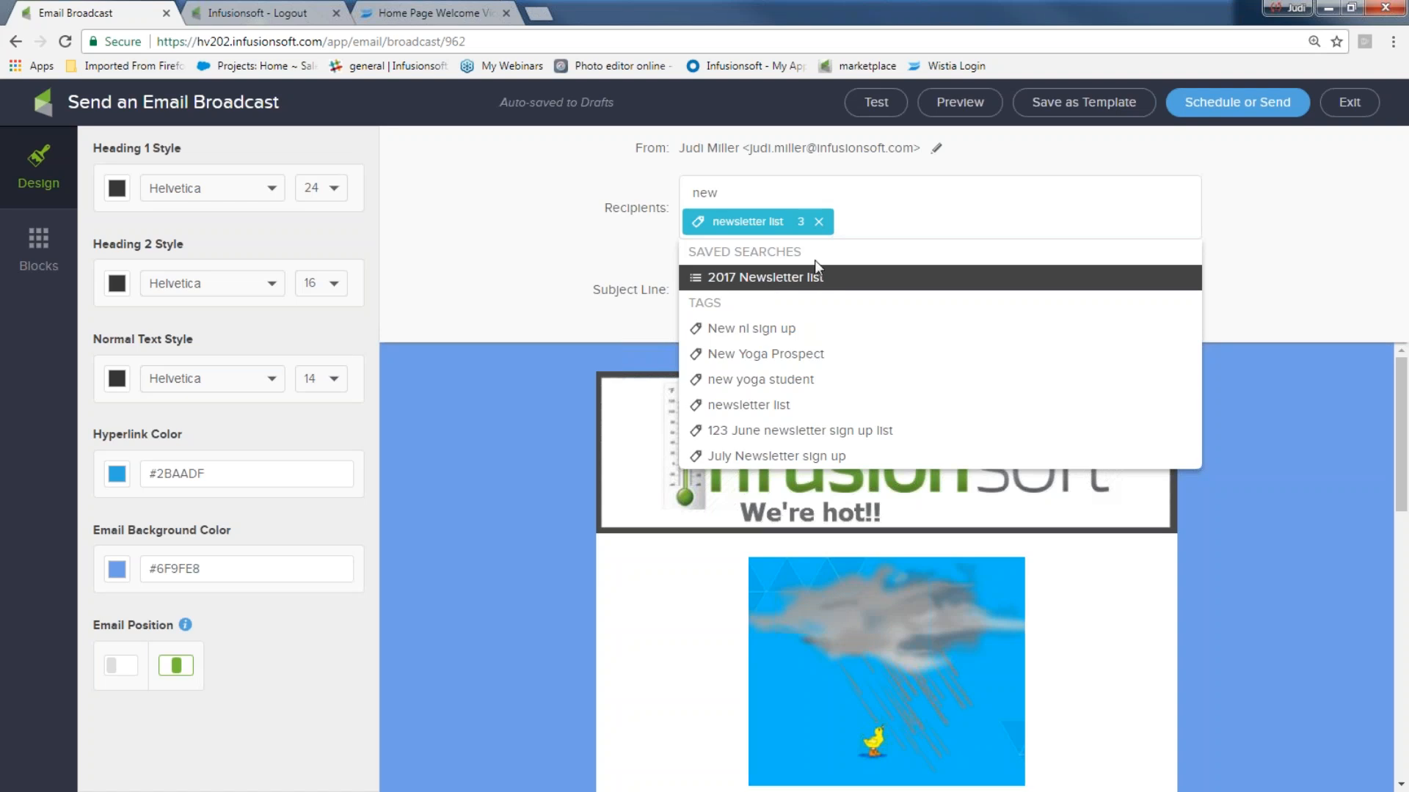
left_click(819, 224)
left_click(818, 222)
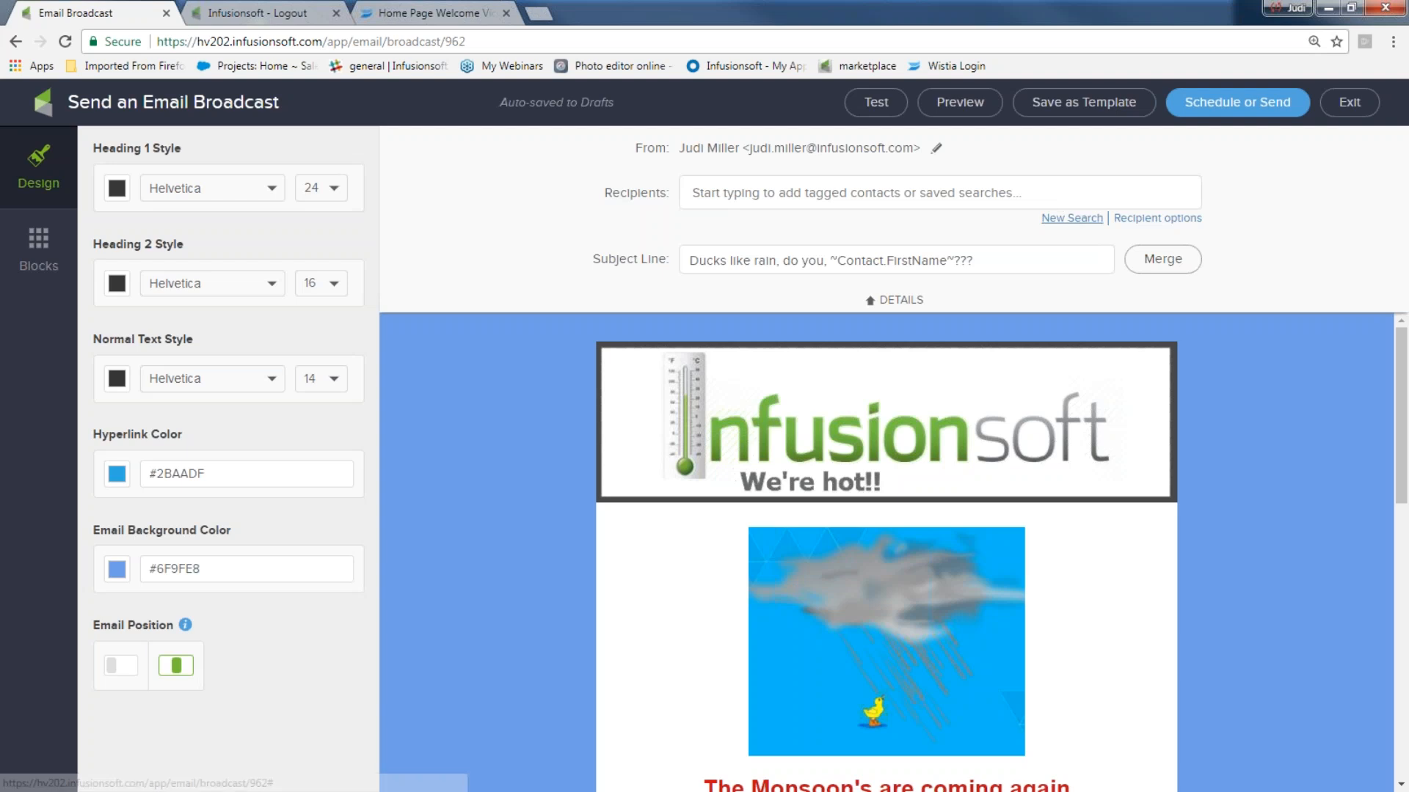
left_click(1072, 218)
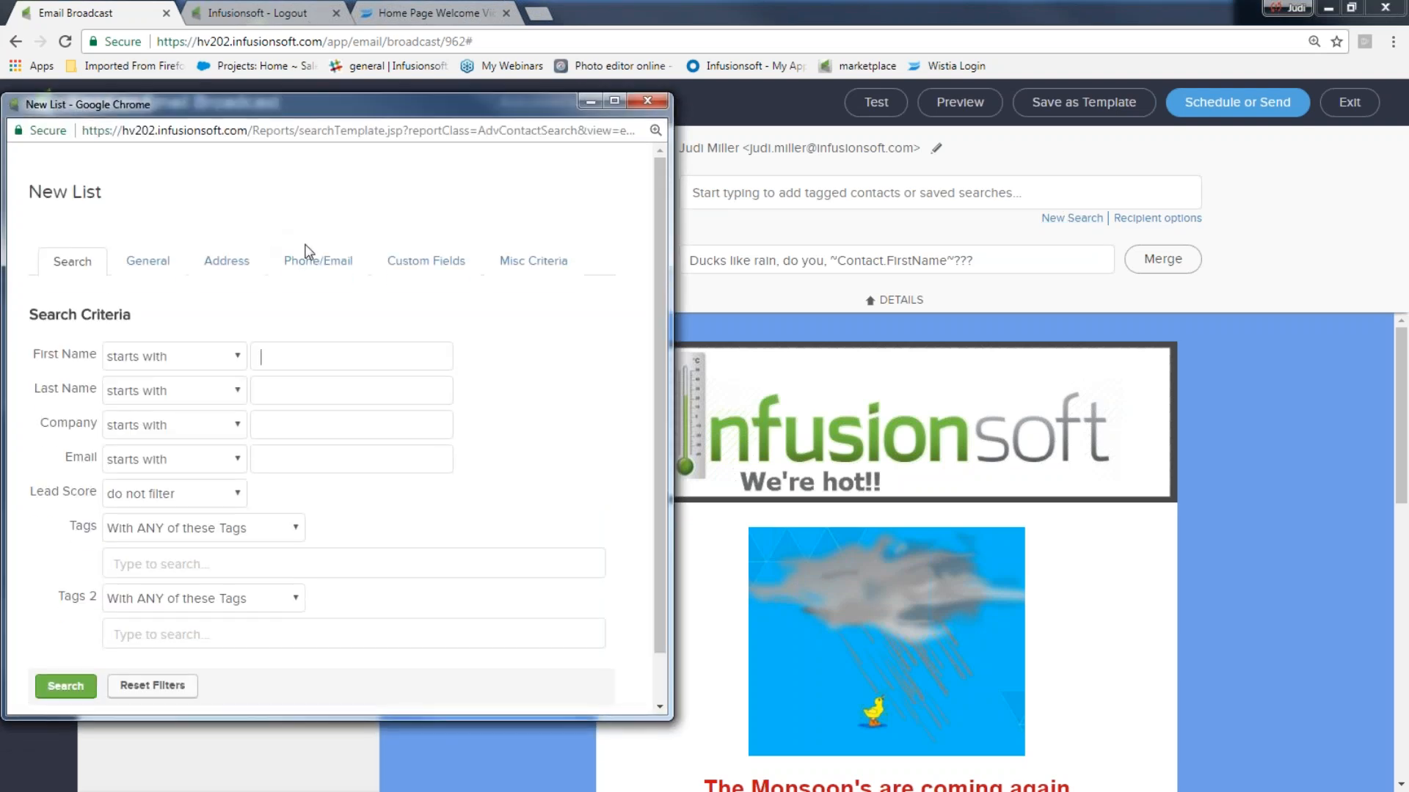
scroll(651, 284, "down", 1)
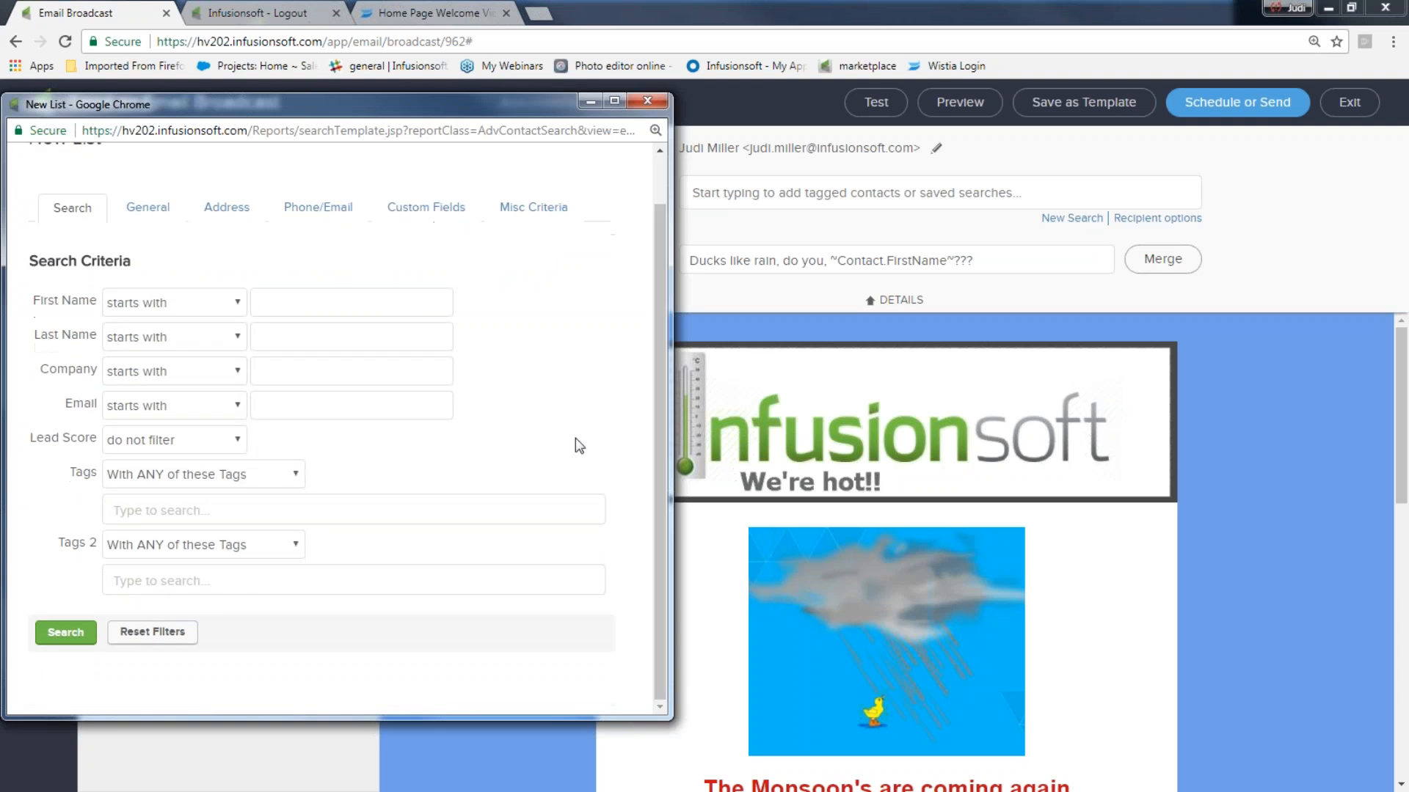
left_click(60, 637)
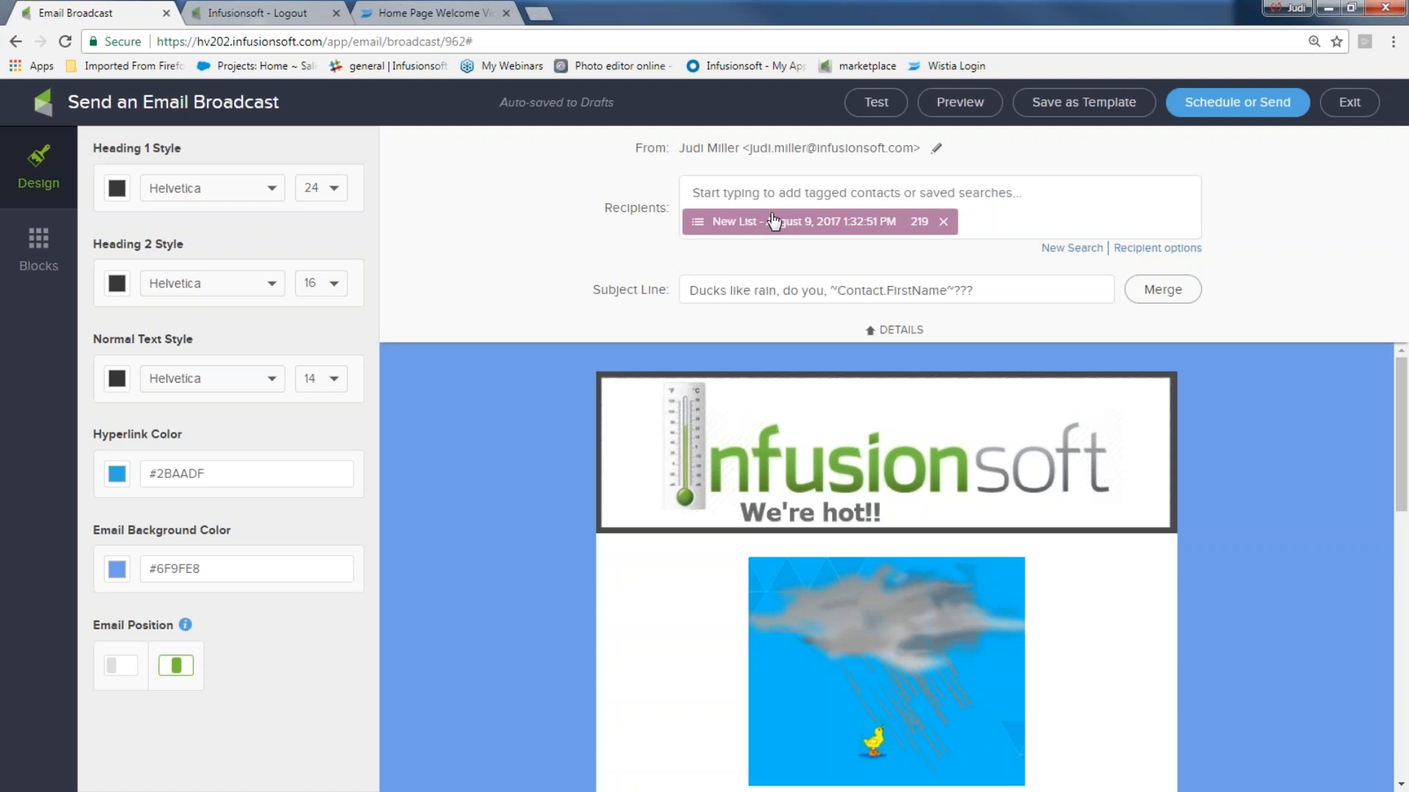
left_click(943, 222)
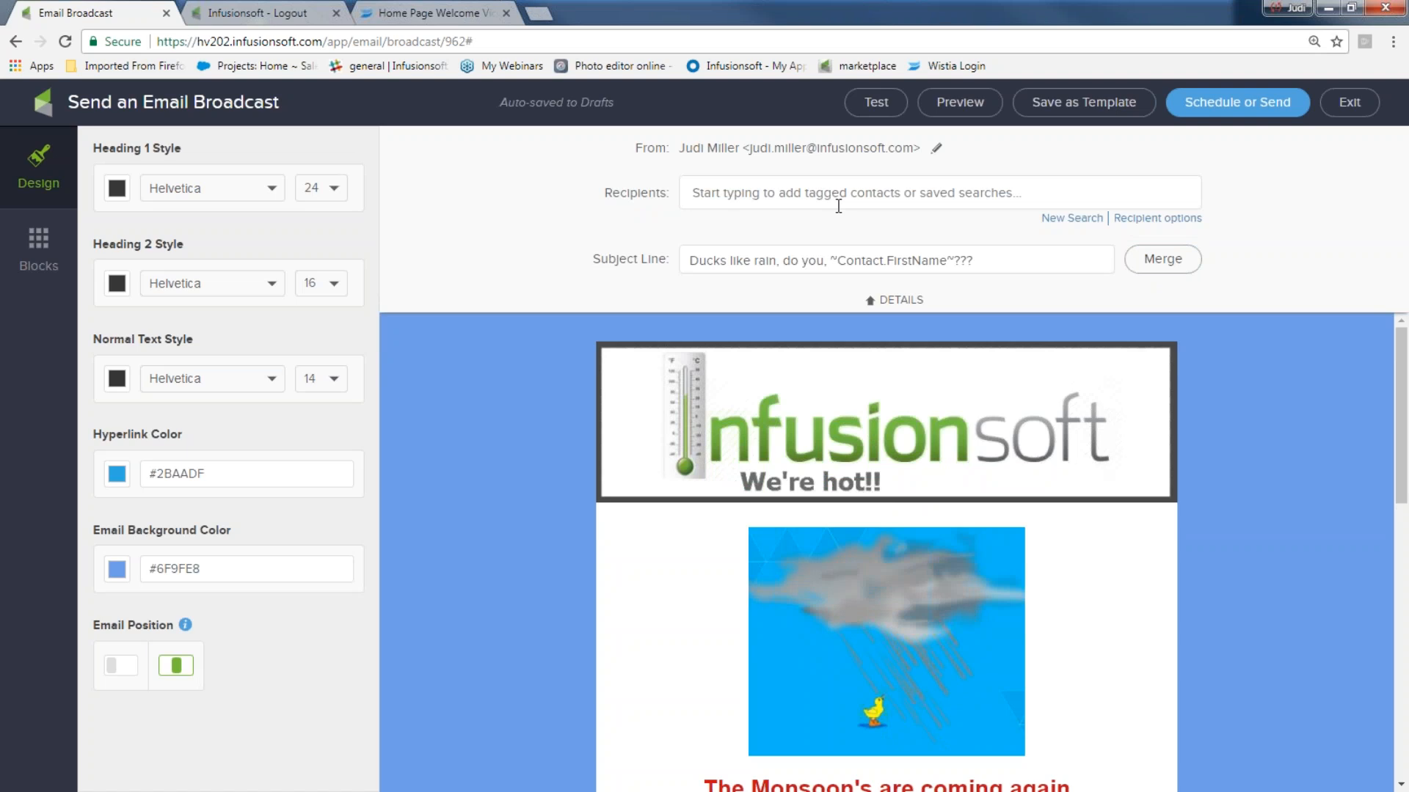
left_click(1070, 218)
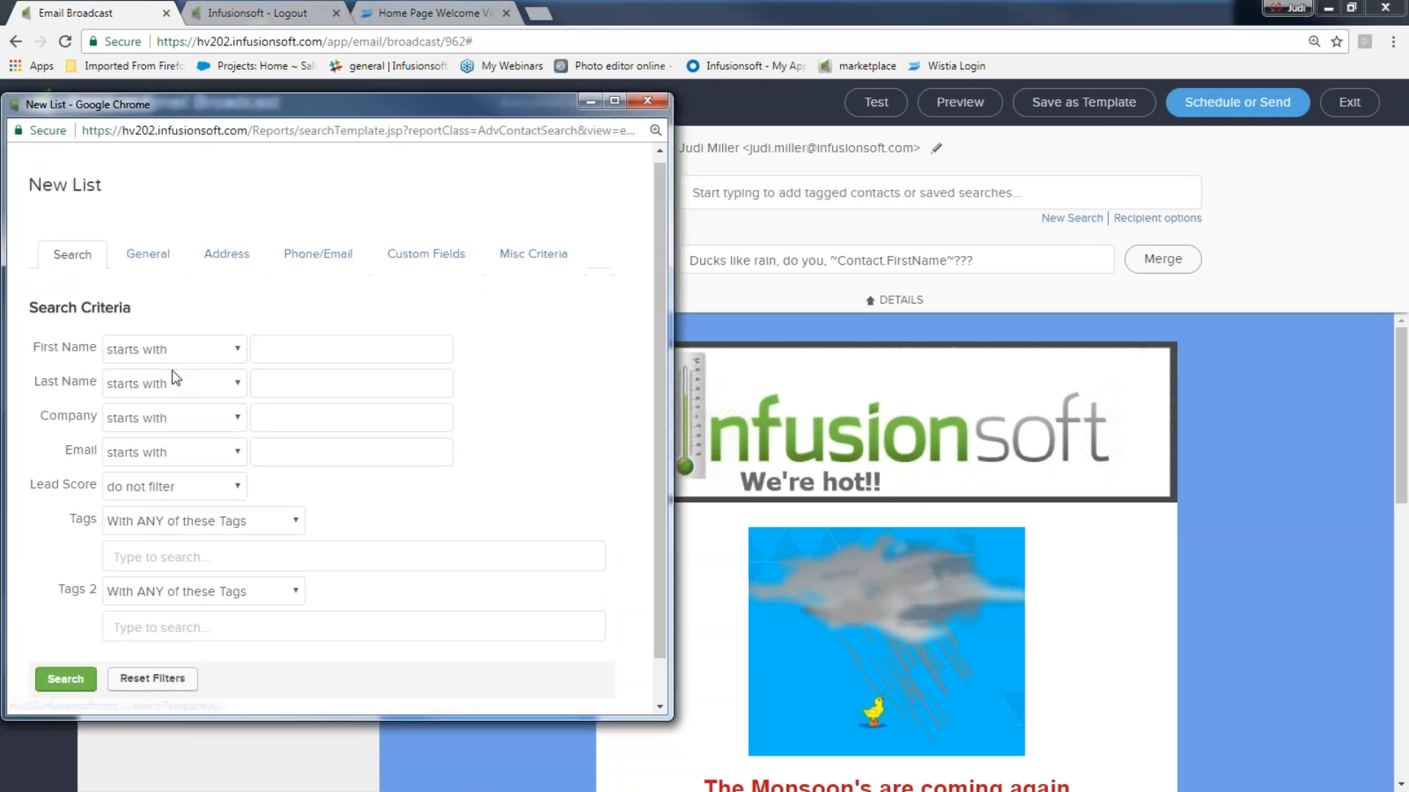
left_click(66, 632)
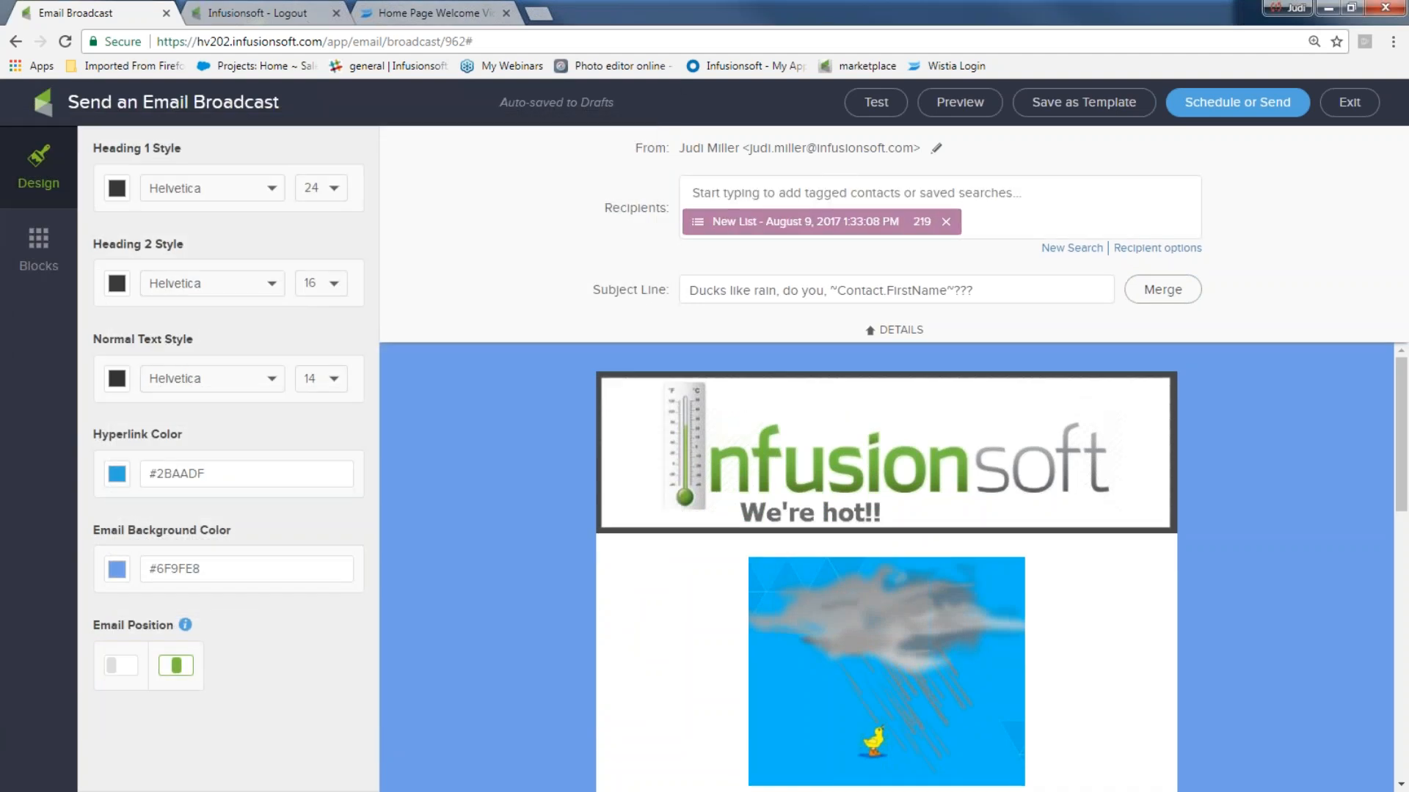
left_click(945, 222)
- Address the broadcast to the newsletter list tag and rerun the pre-send checklist
left_click(710, 193)
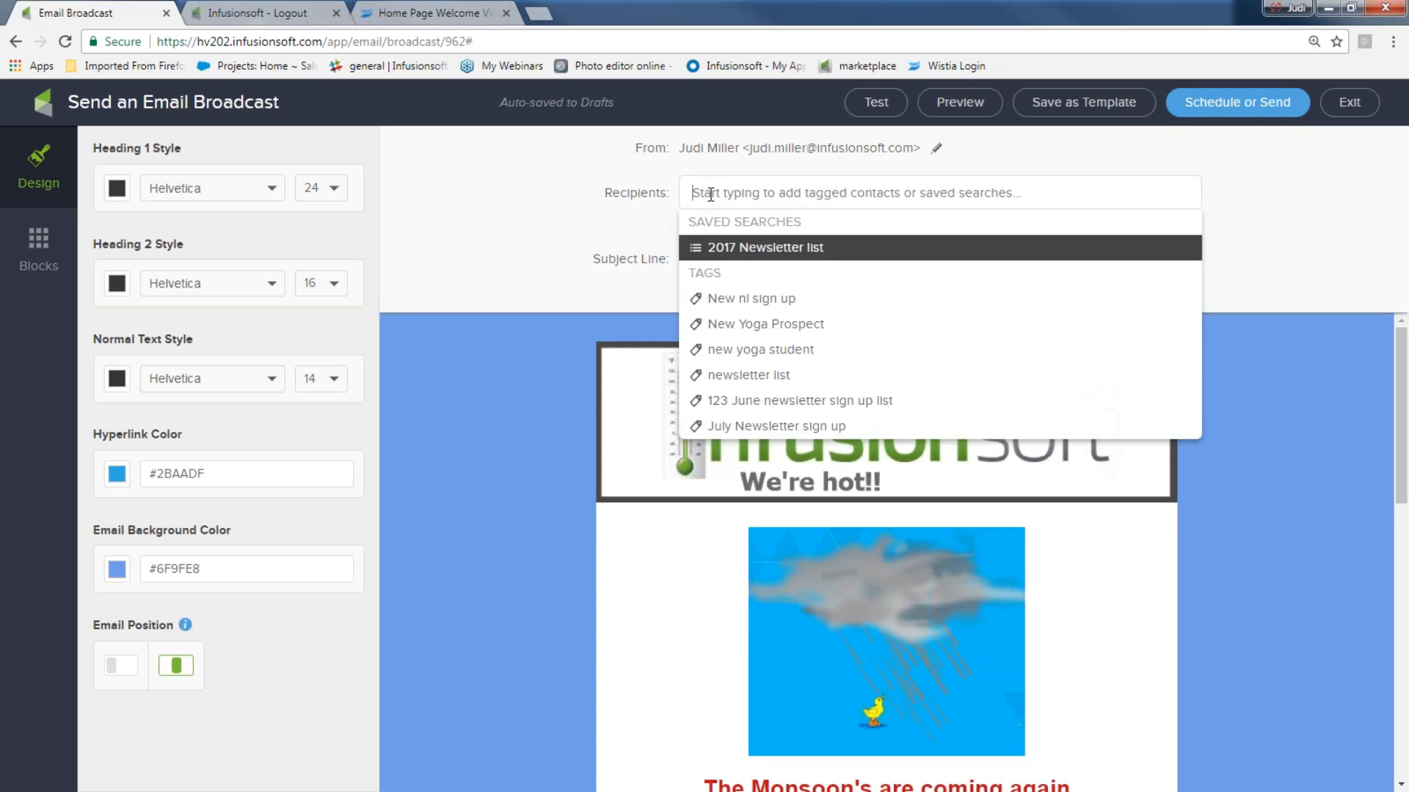
type("news")
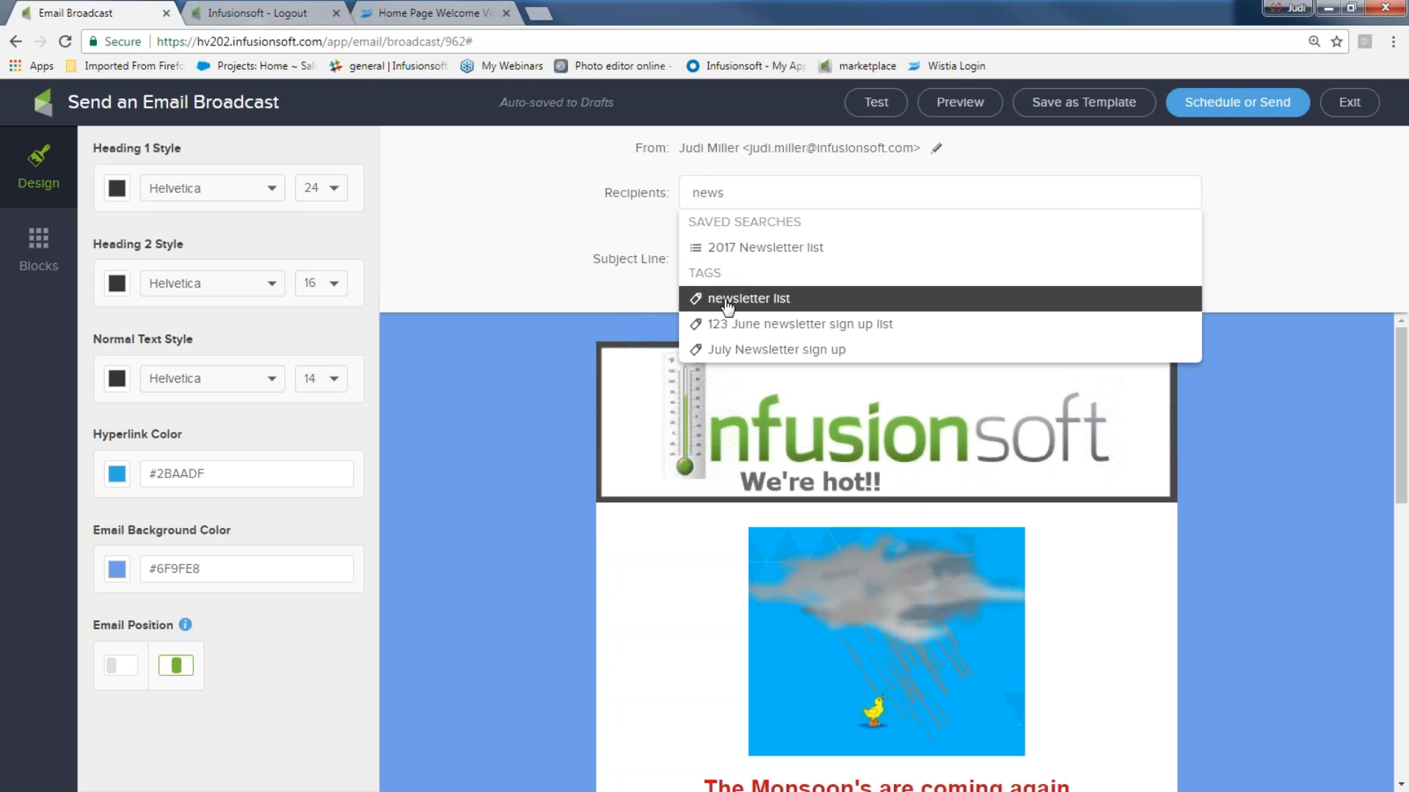
left_click(727, 301)
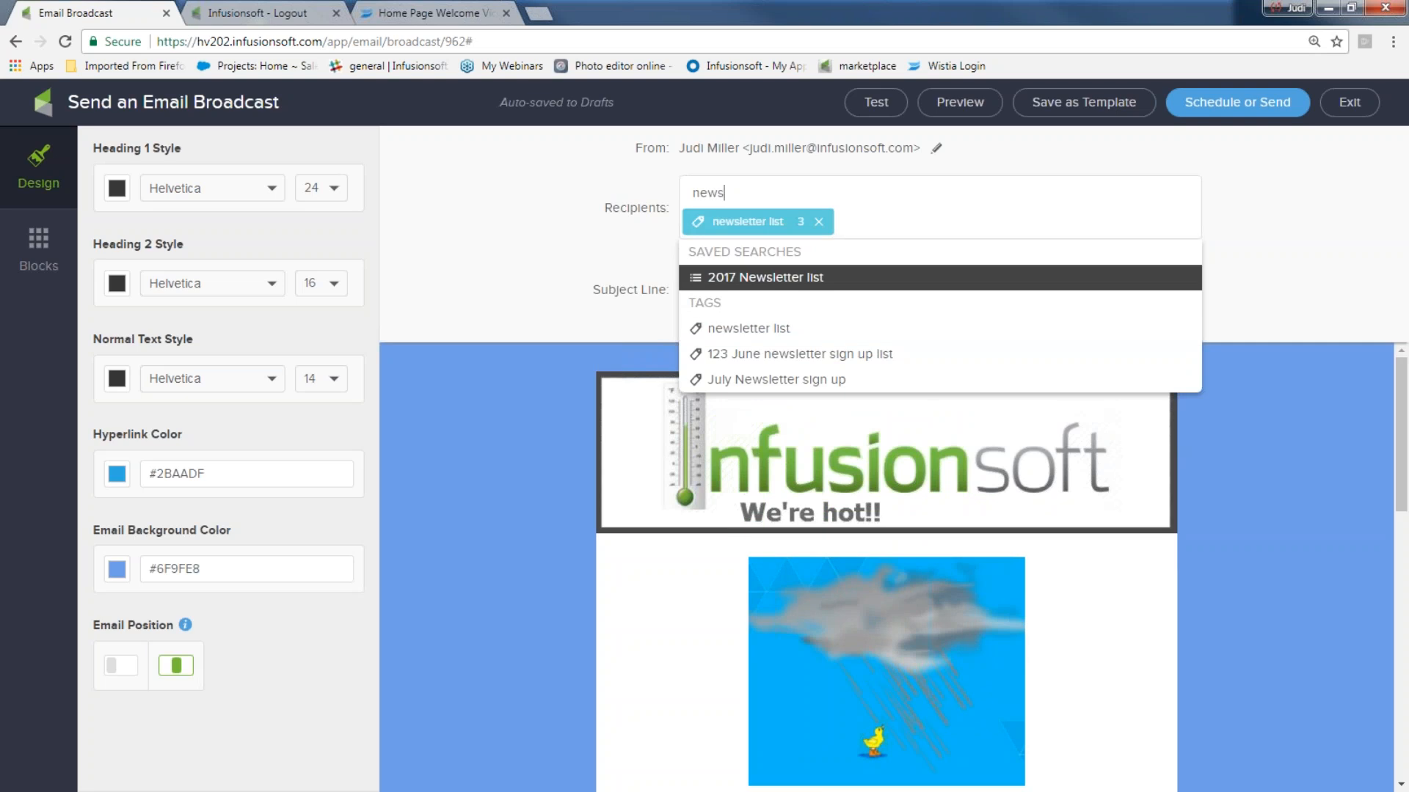
left_click(1245, 225)
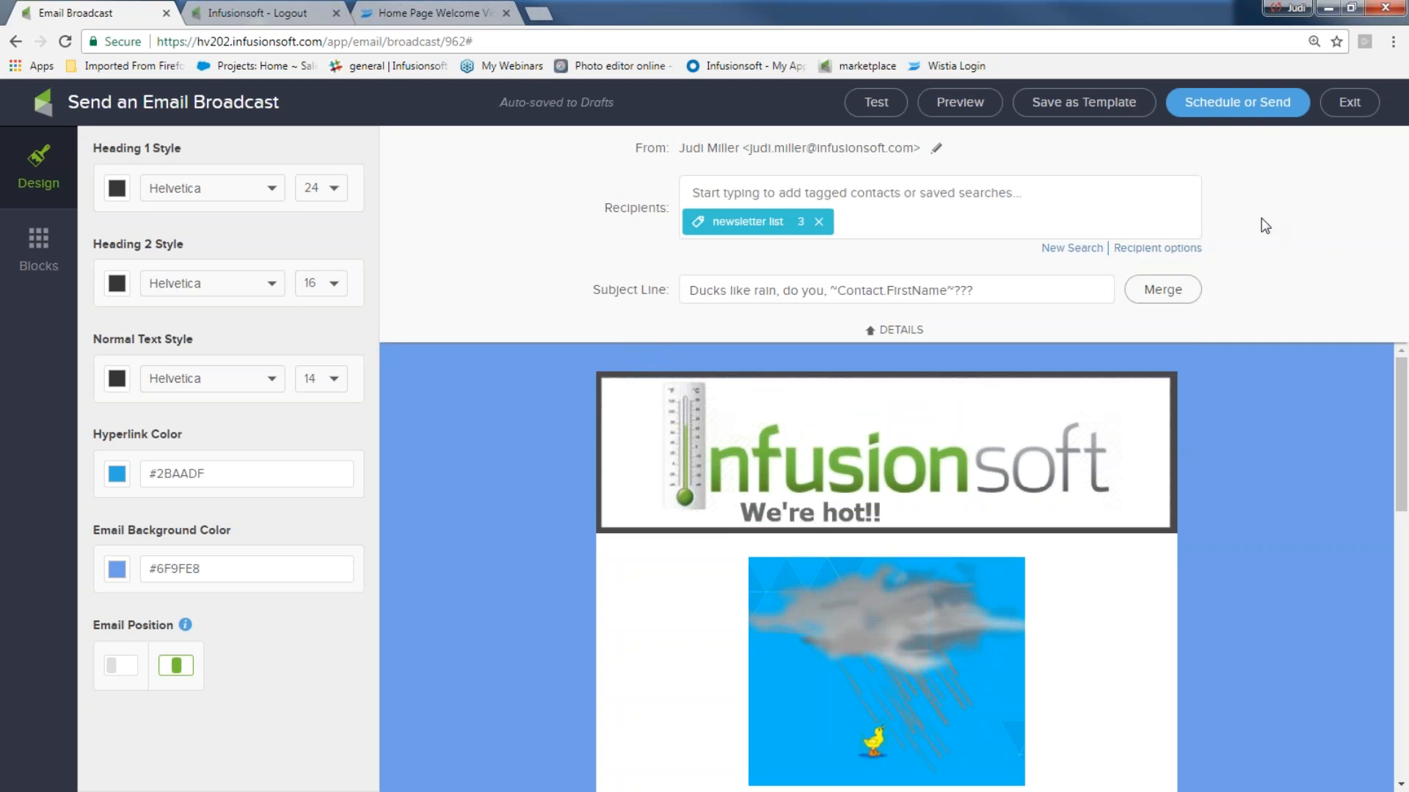
left_click(1231, 107)
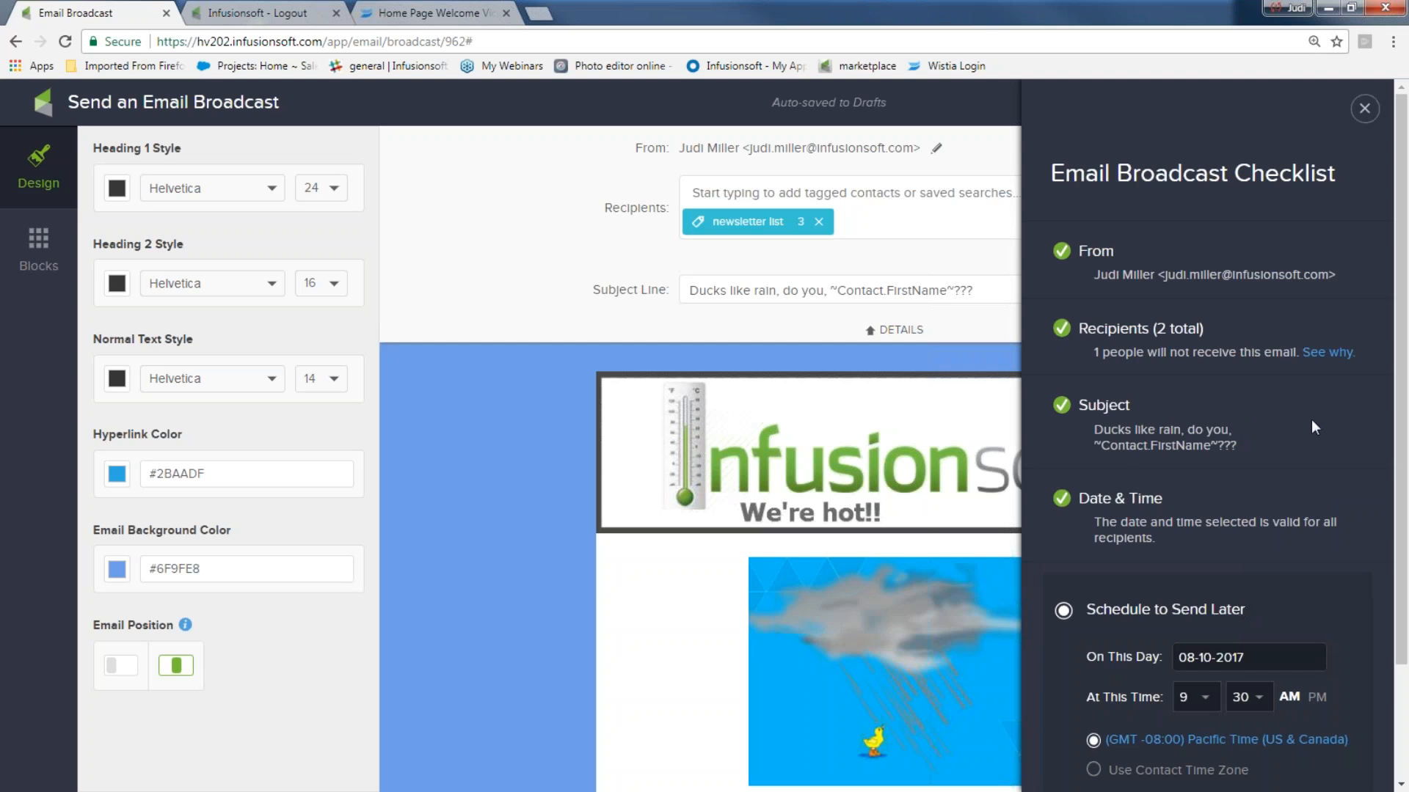
- Send the Ducks like rain broadcast immediately using the Send Now option
scroll(1371, 425, "down", 2)
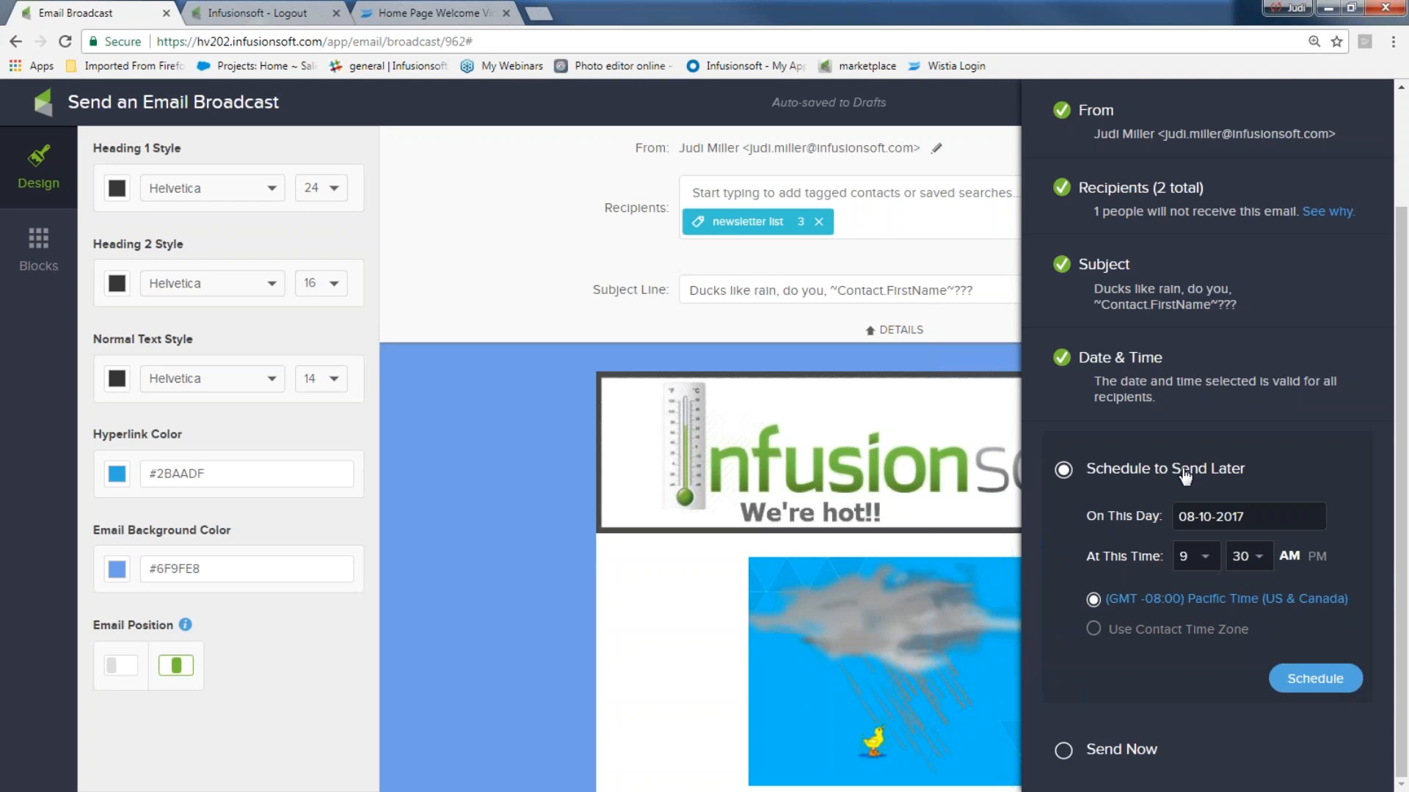
left_click(1064, 754)
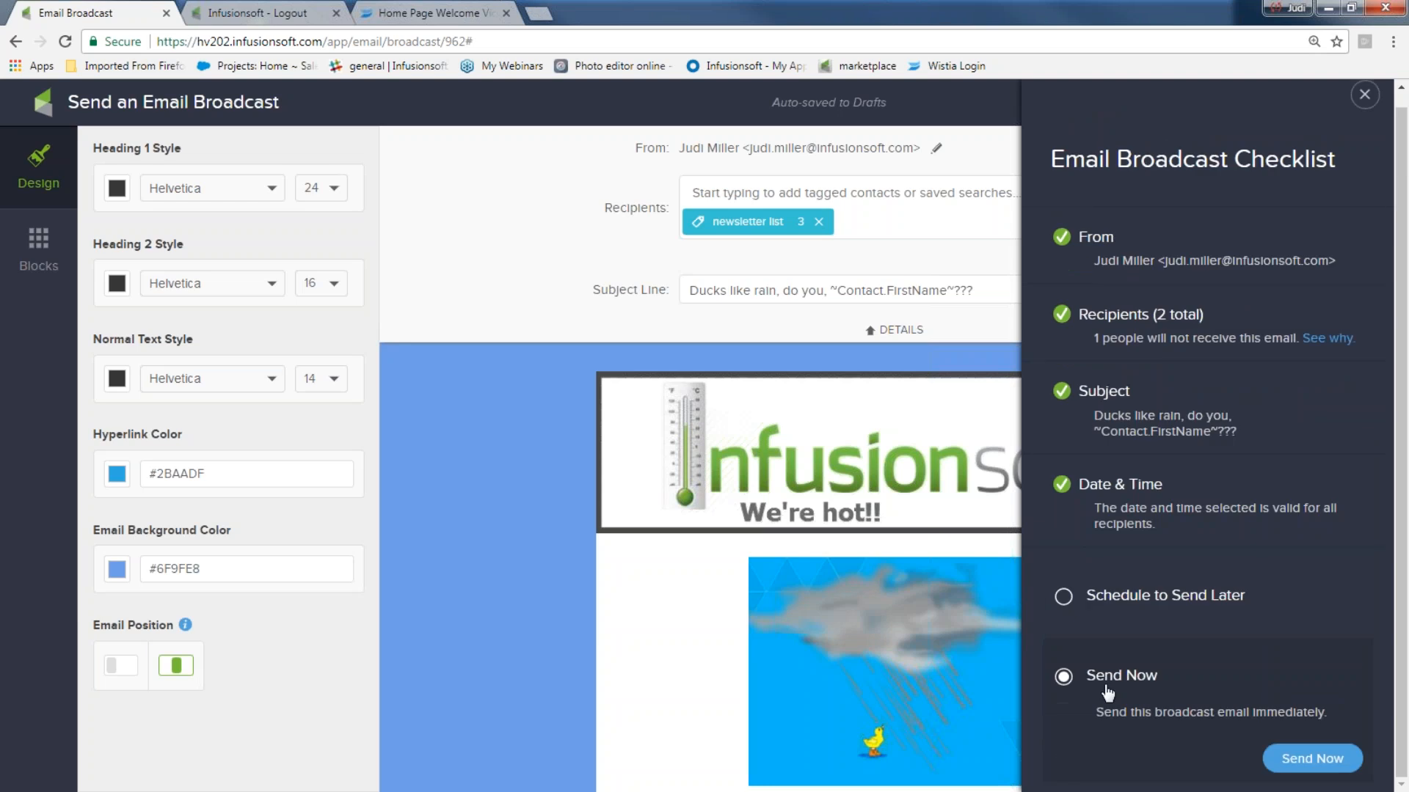
left_click(1314, 760)
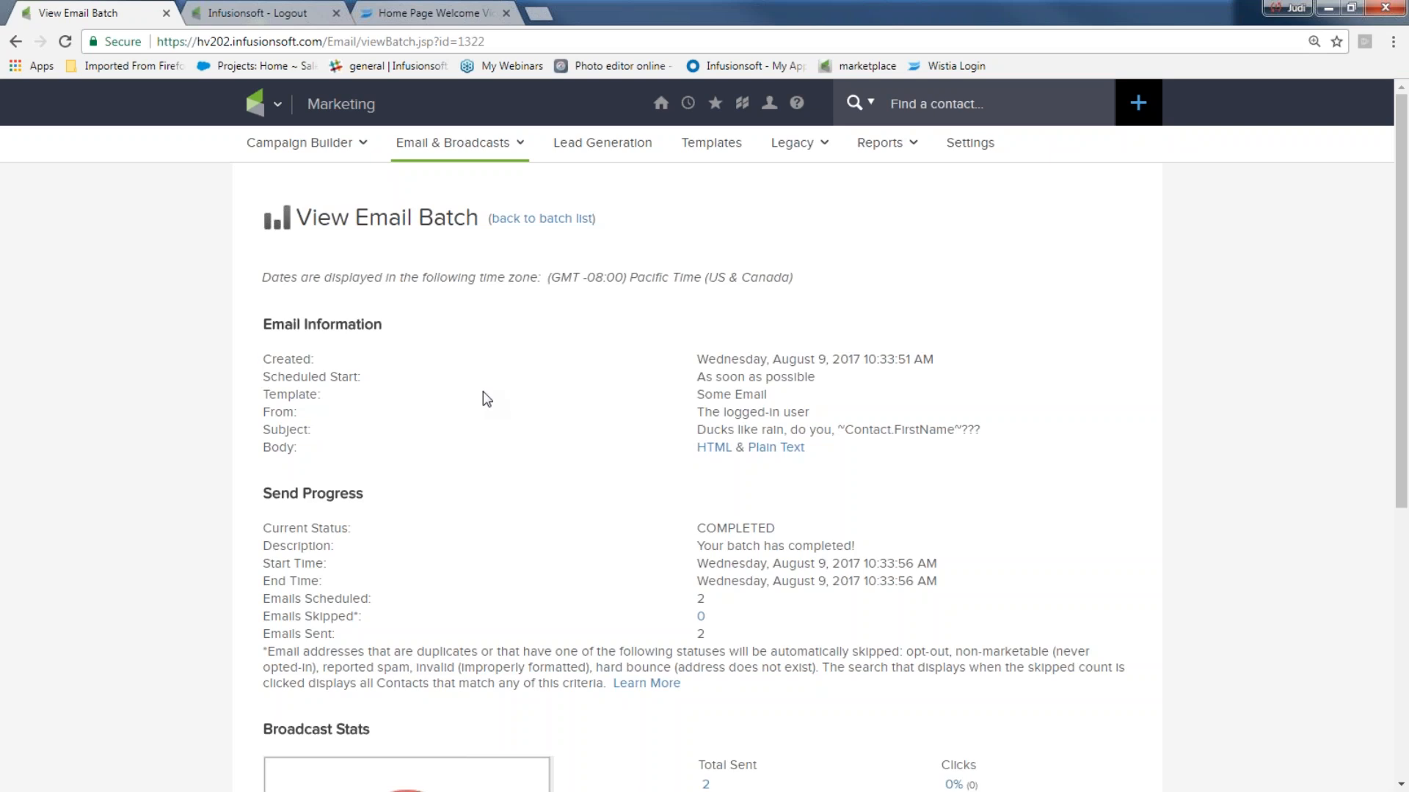
- Check the Broadcast Stats pie chart showing both emails unopened, then open the Dashboard
scroll(488, 402, "down", 2)
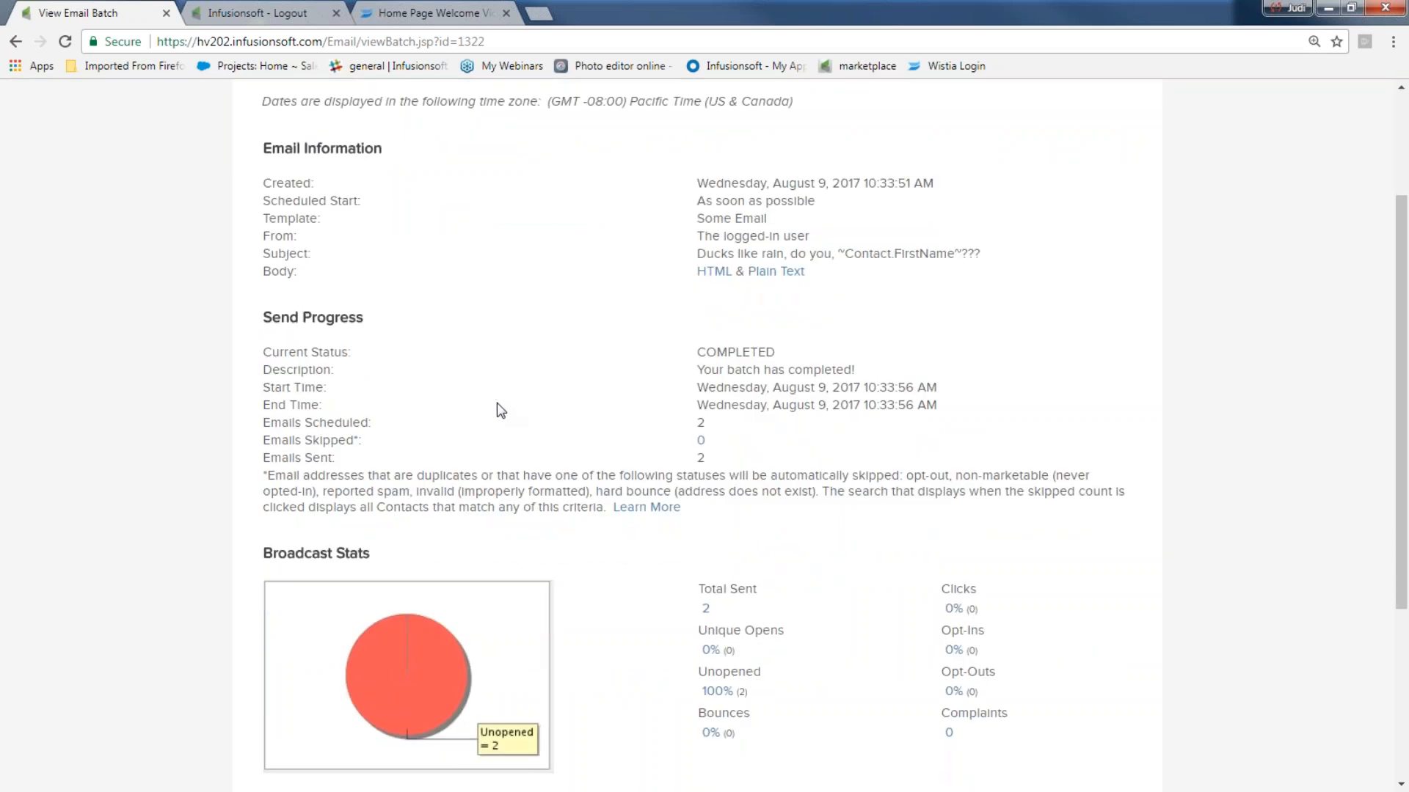
mouse_move(396, 663)
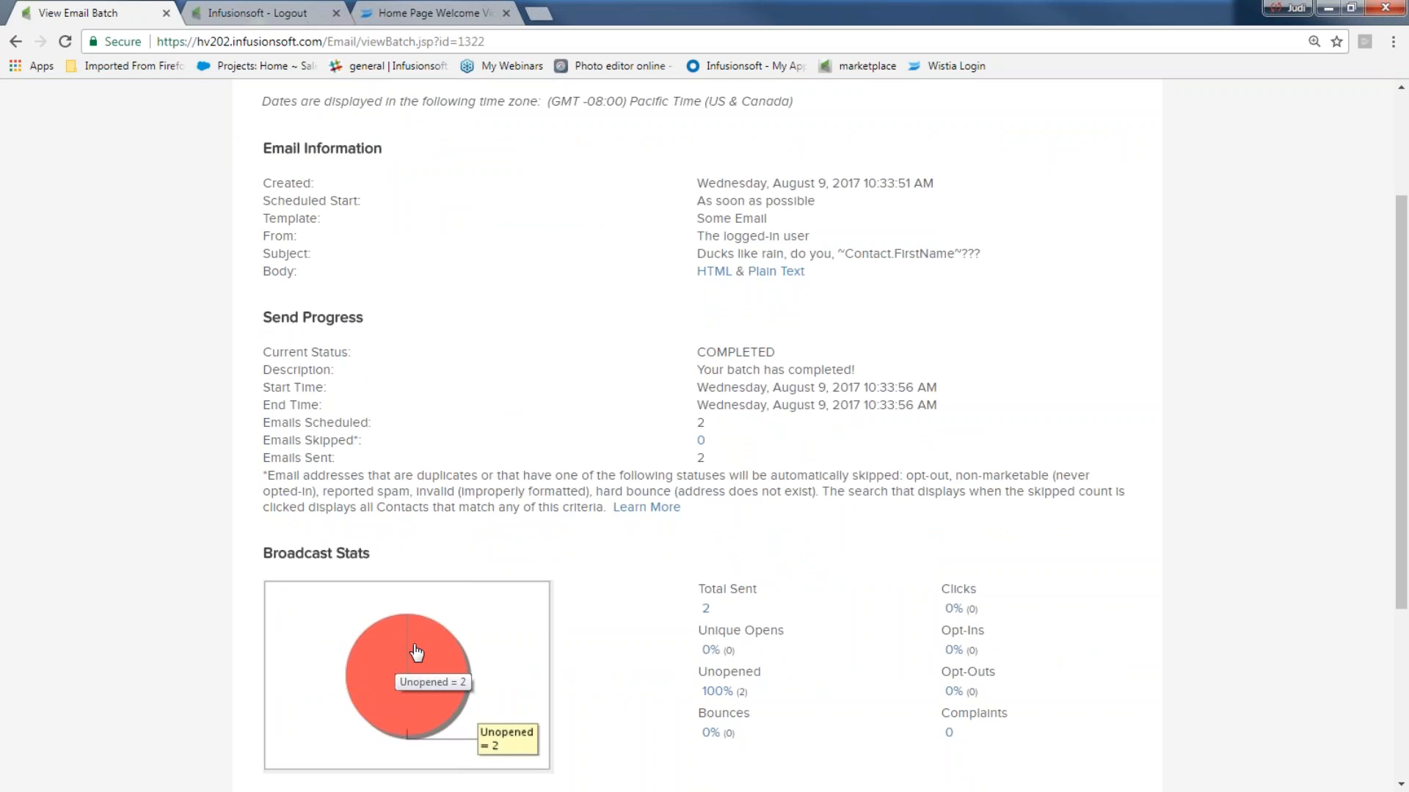
mouse_move(440, 659)
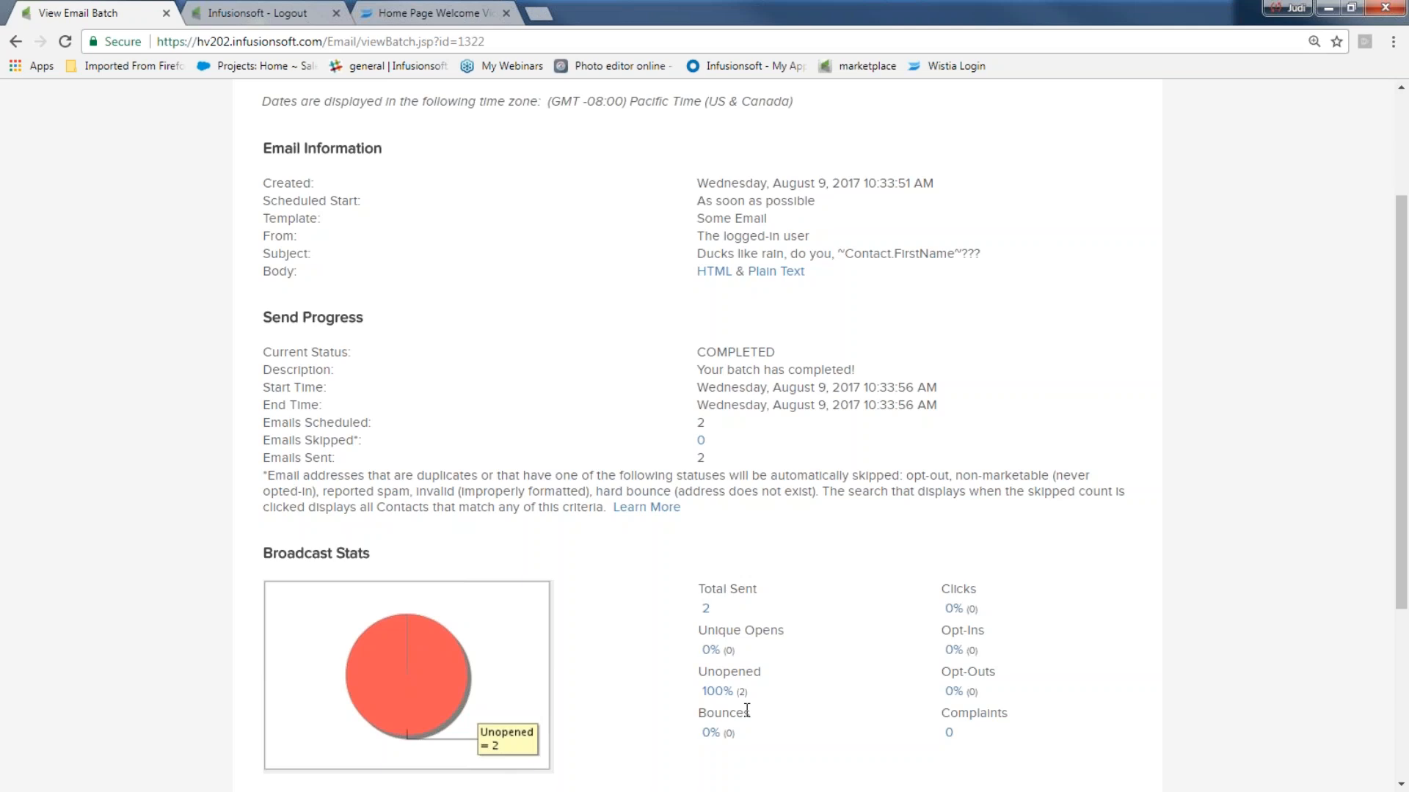
scroll(521, 393, "up", 3)
mouse_move(661, 103)
left_click(648, 219)
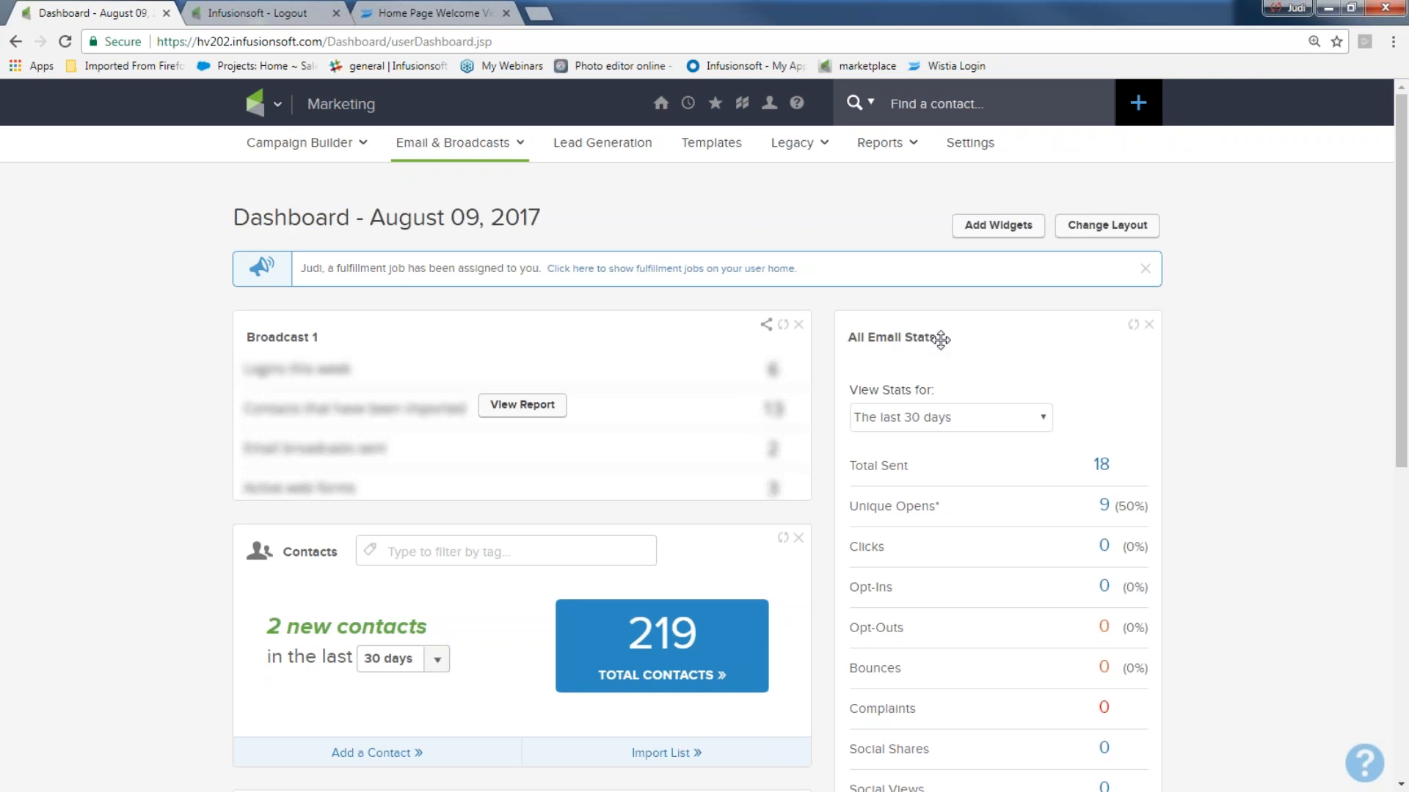
- Remove the All Email Stats widget from the dashboard and add it back from the widget list
scroll(936, 366, "down", 2)
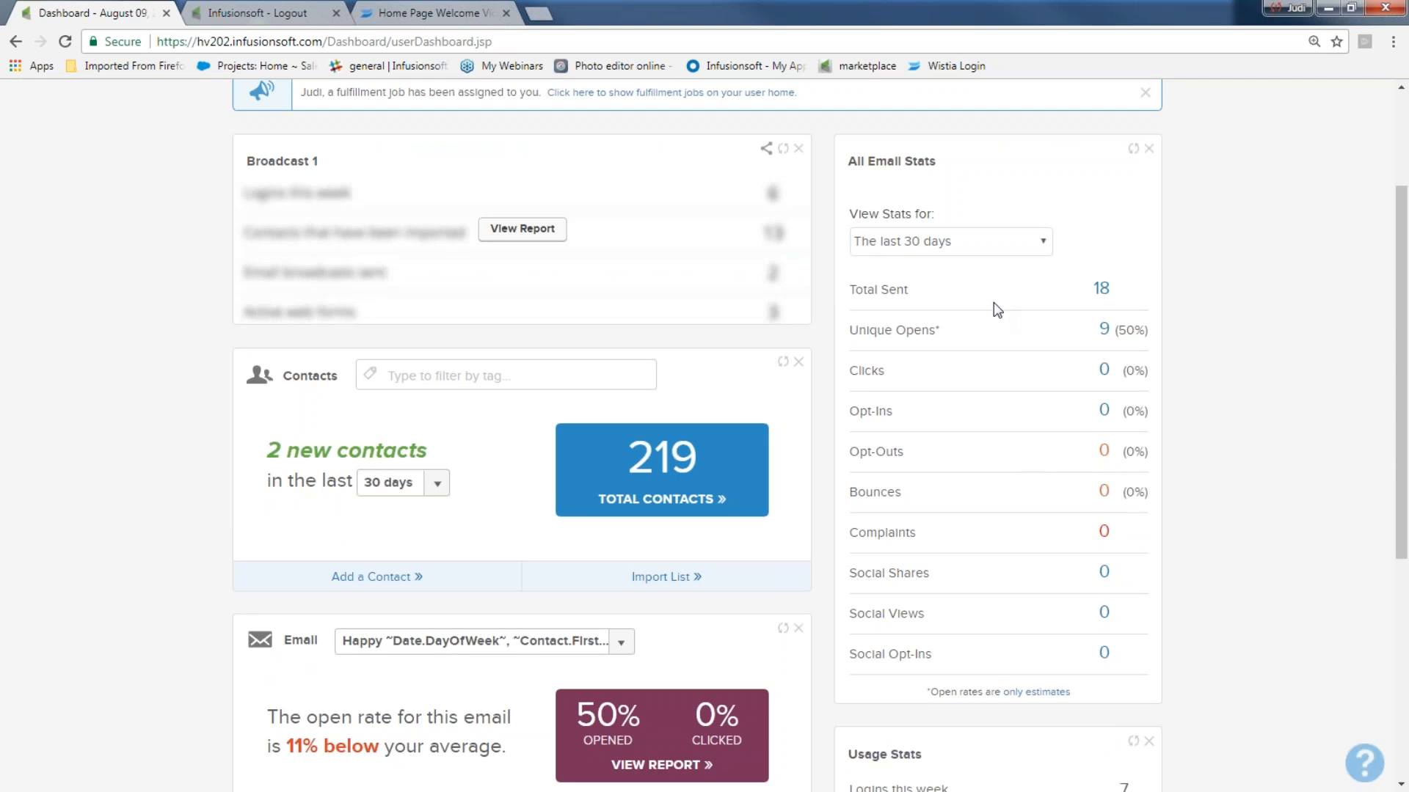
left_click(1148, 150)
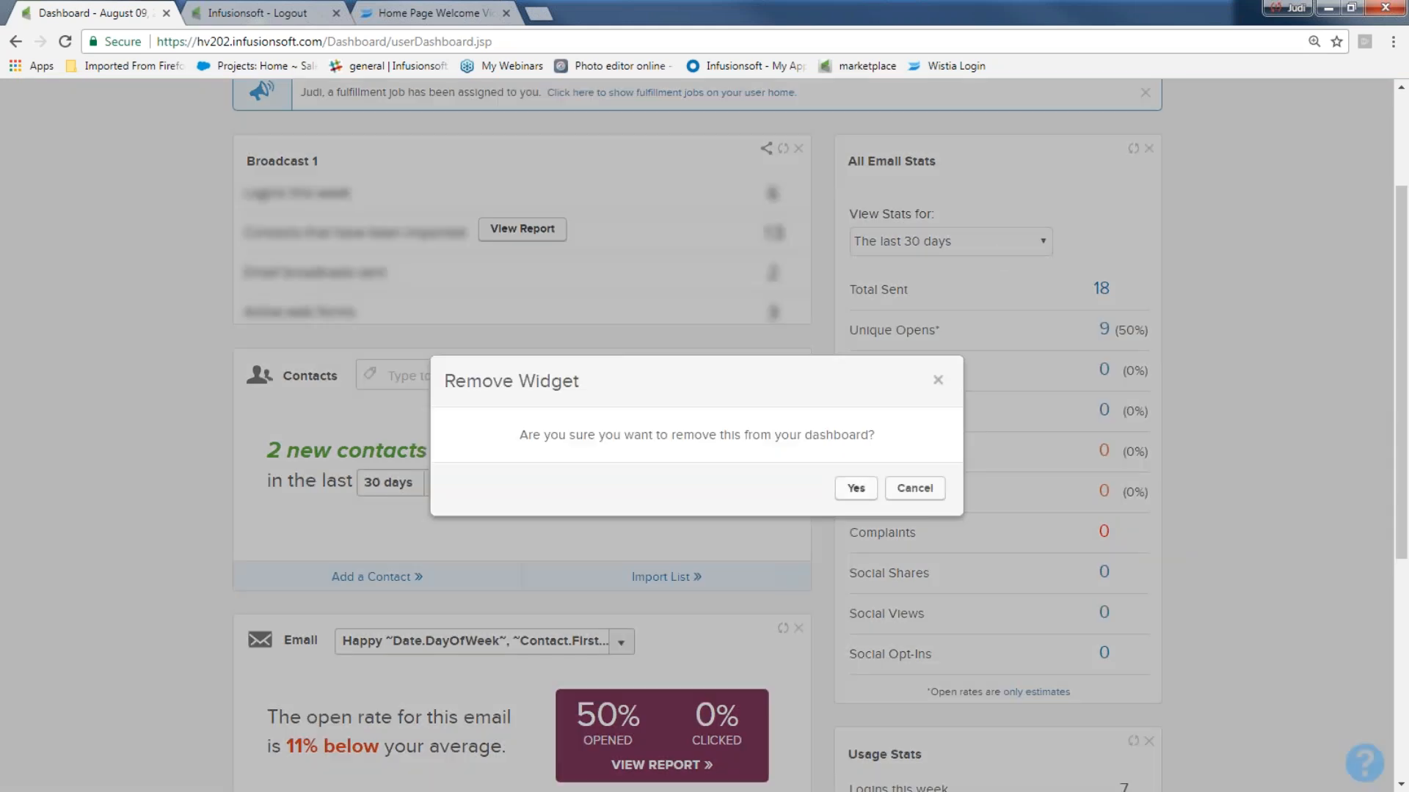
left_click(855, 488)
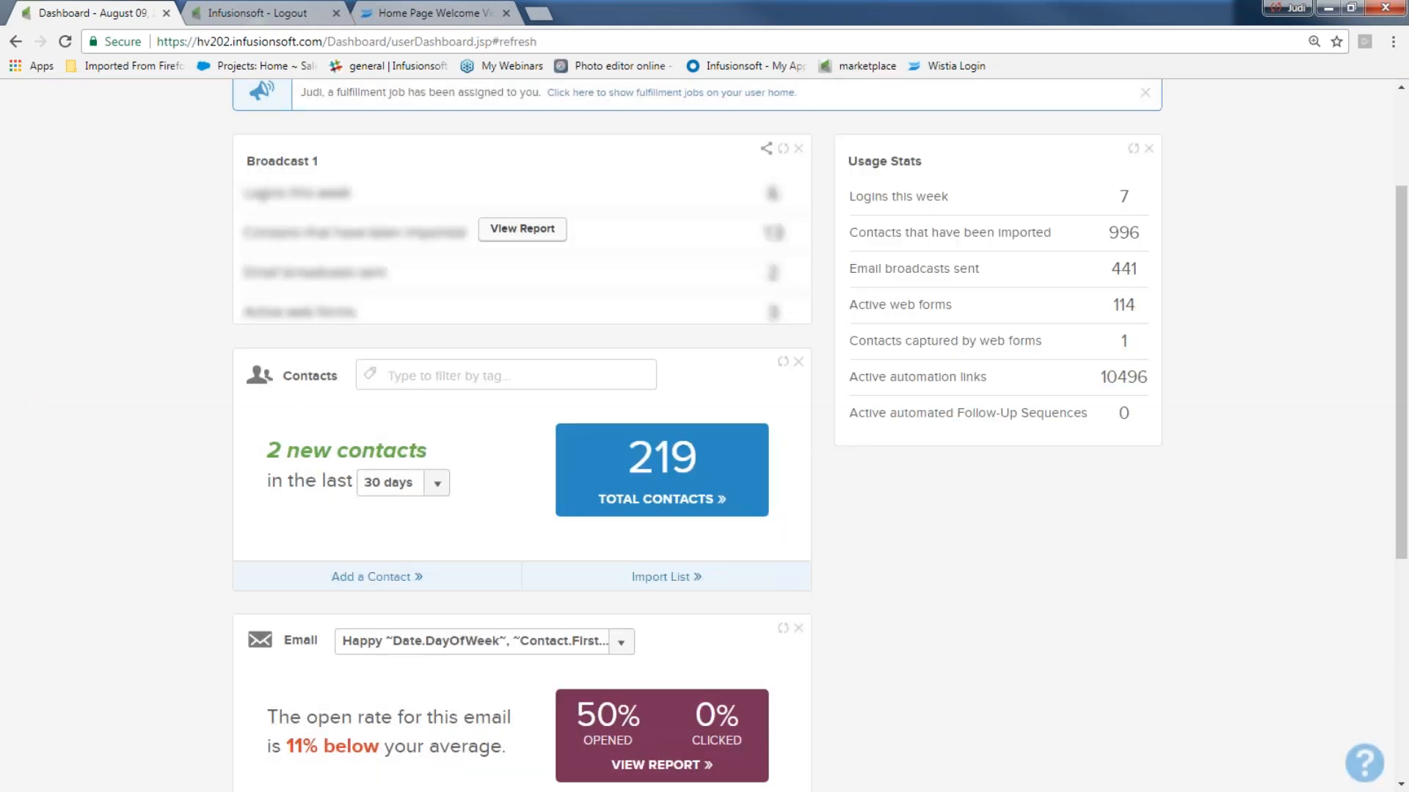
scroll(443, 233, "up", 3)
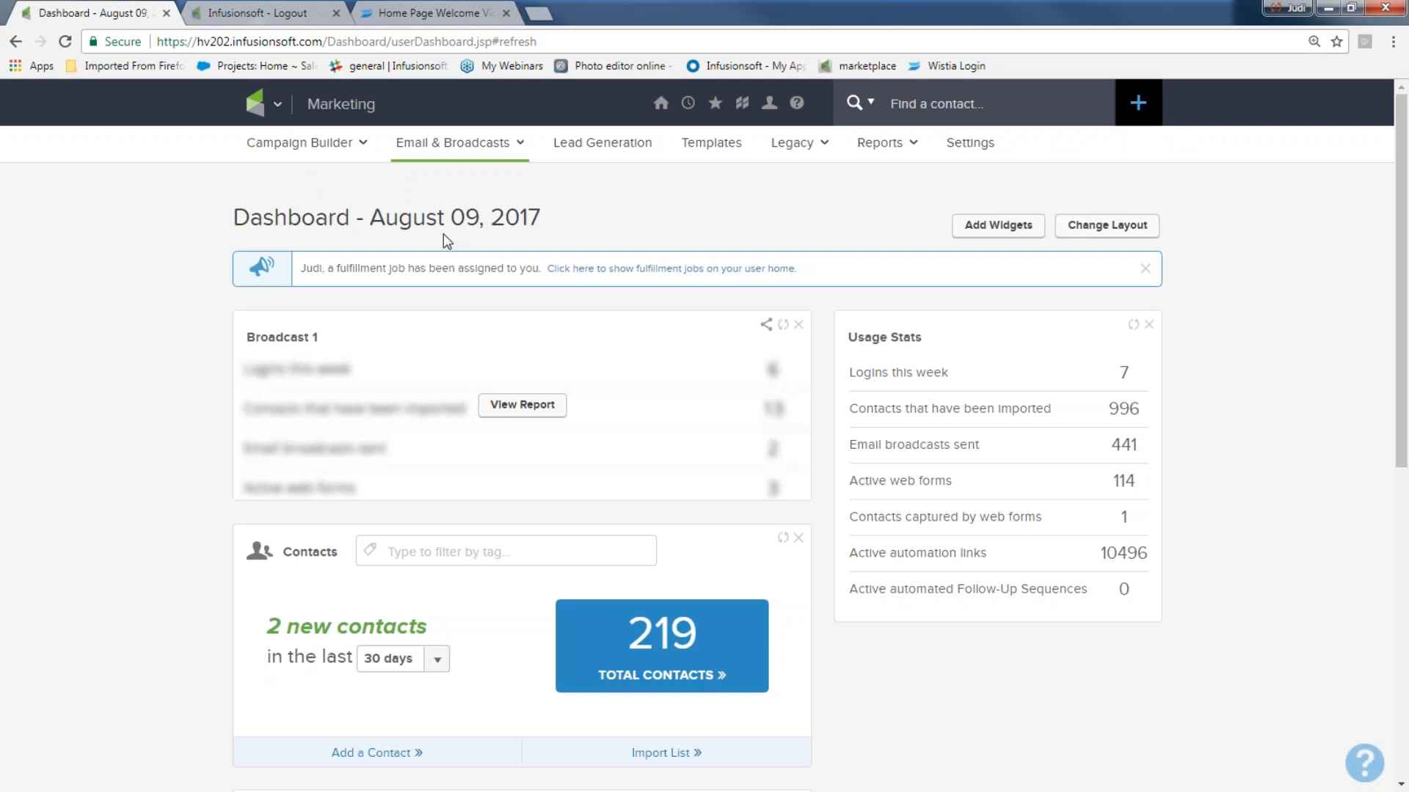
left_click(984, 227)
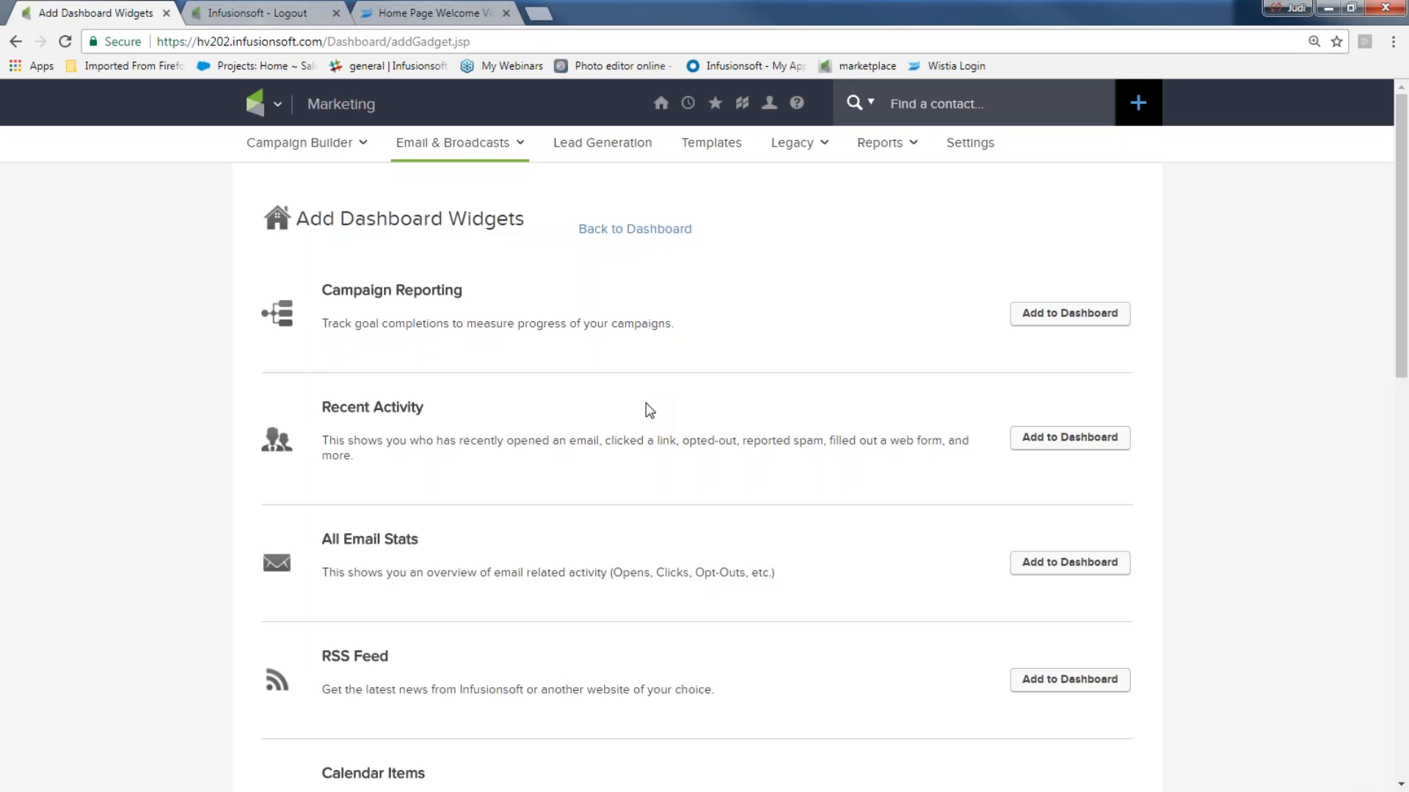
left_click_drag(306, 540, 420, 541)
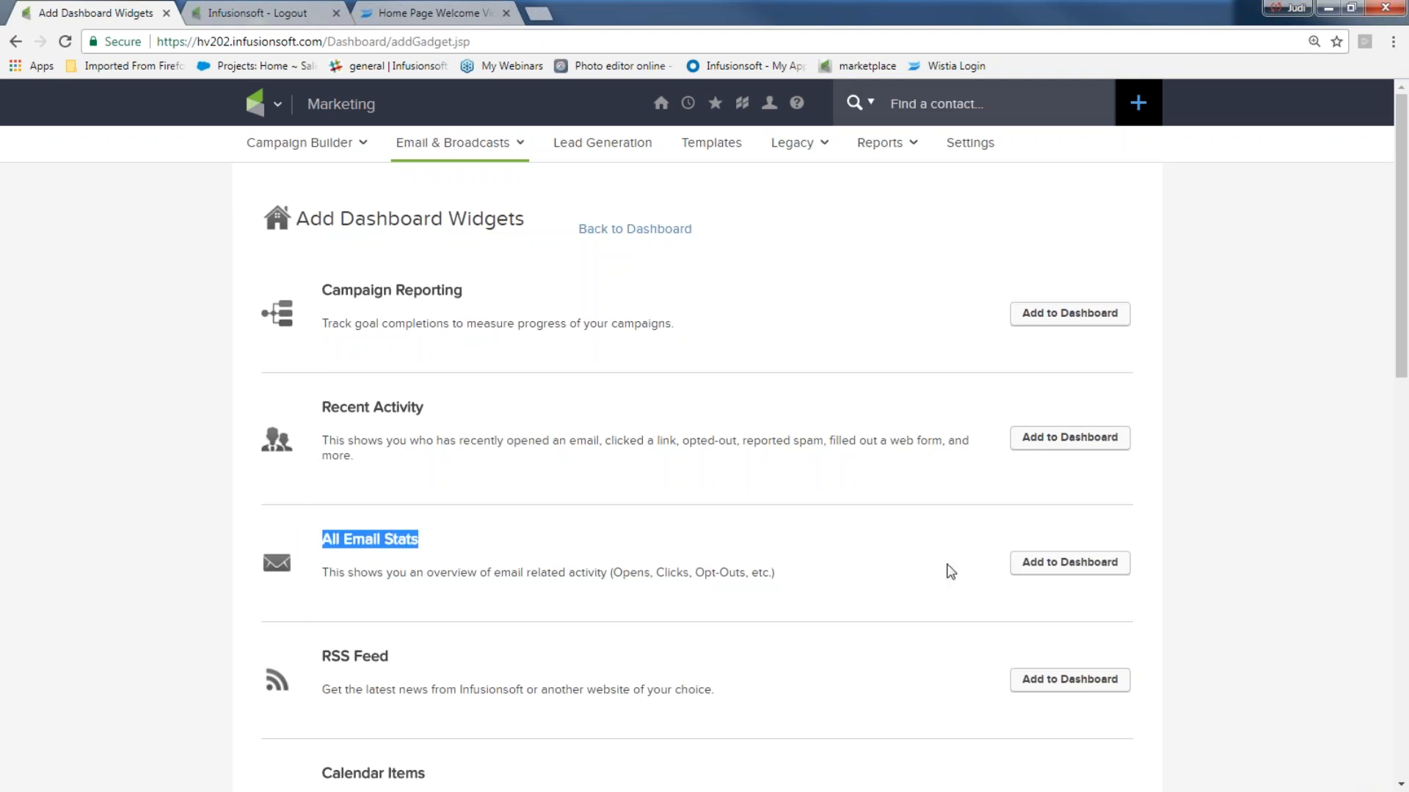
left_click(1054, 571)
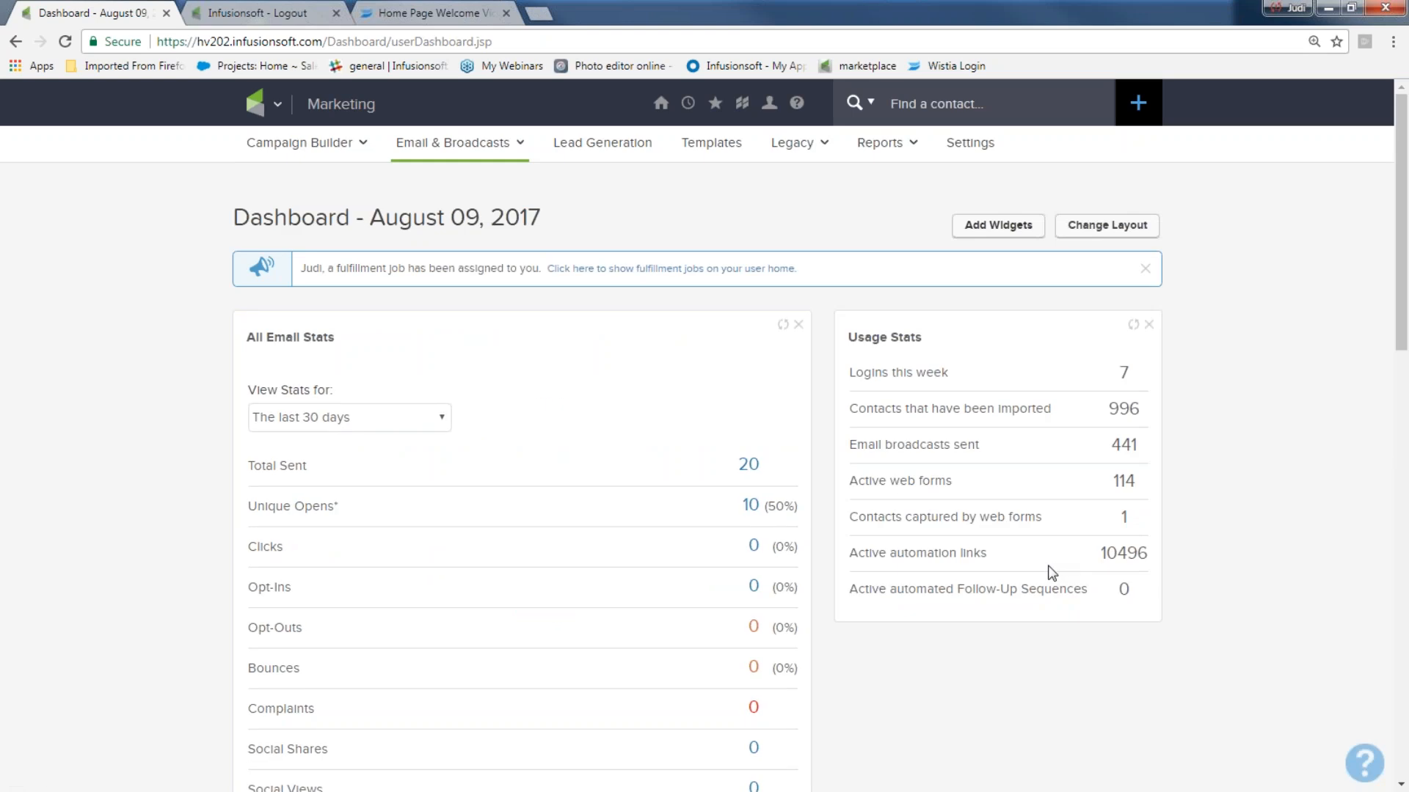
- Move the All Email Stats widget into the dashboard's right column, showing 20 sent and 10 unique opens
left_click_drag(459, 346, 913, 323)
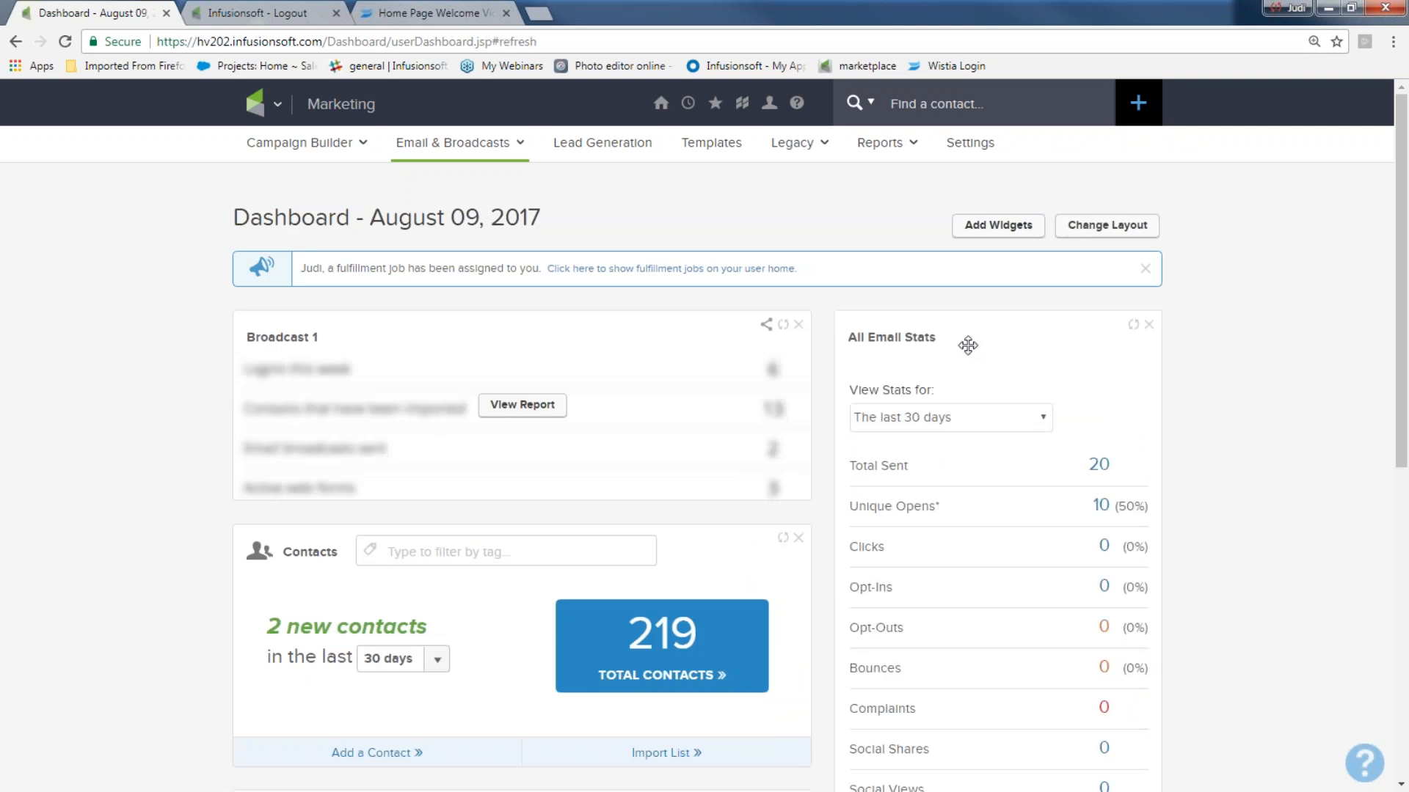
scroll(991, 352, "down", 3)
scroll(1035, 387, "up", 1)
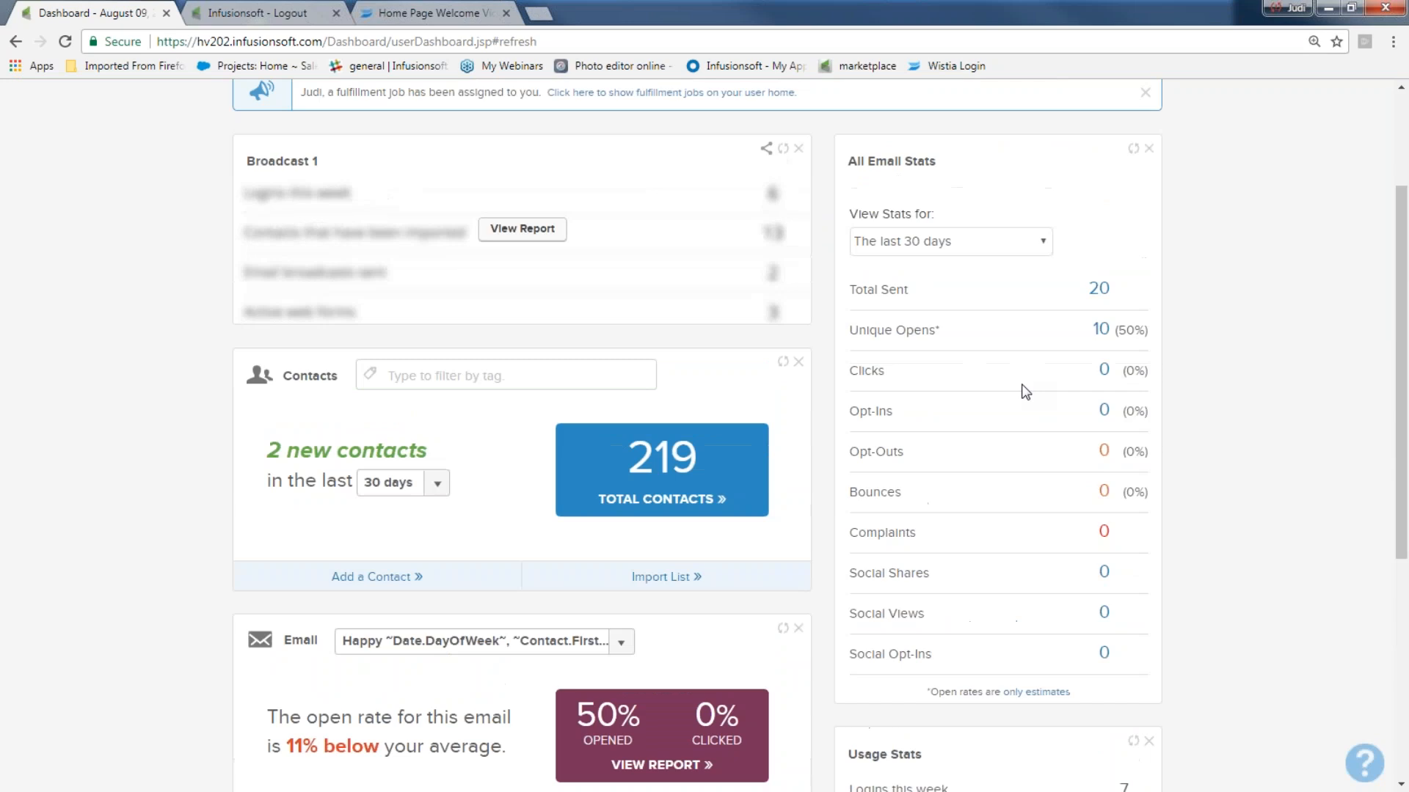
scroll(984, 423, "up", 3)
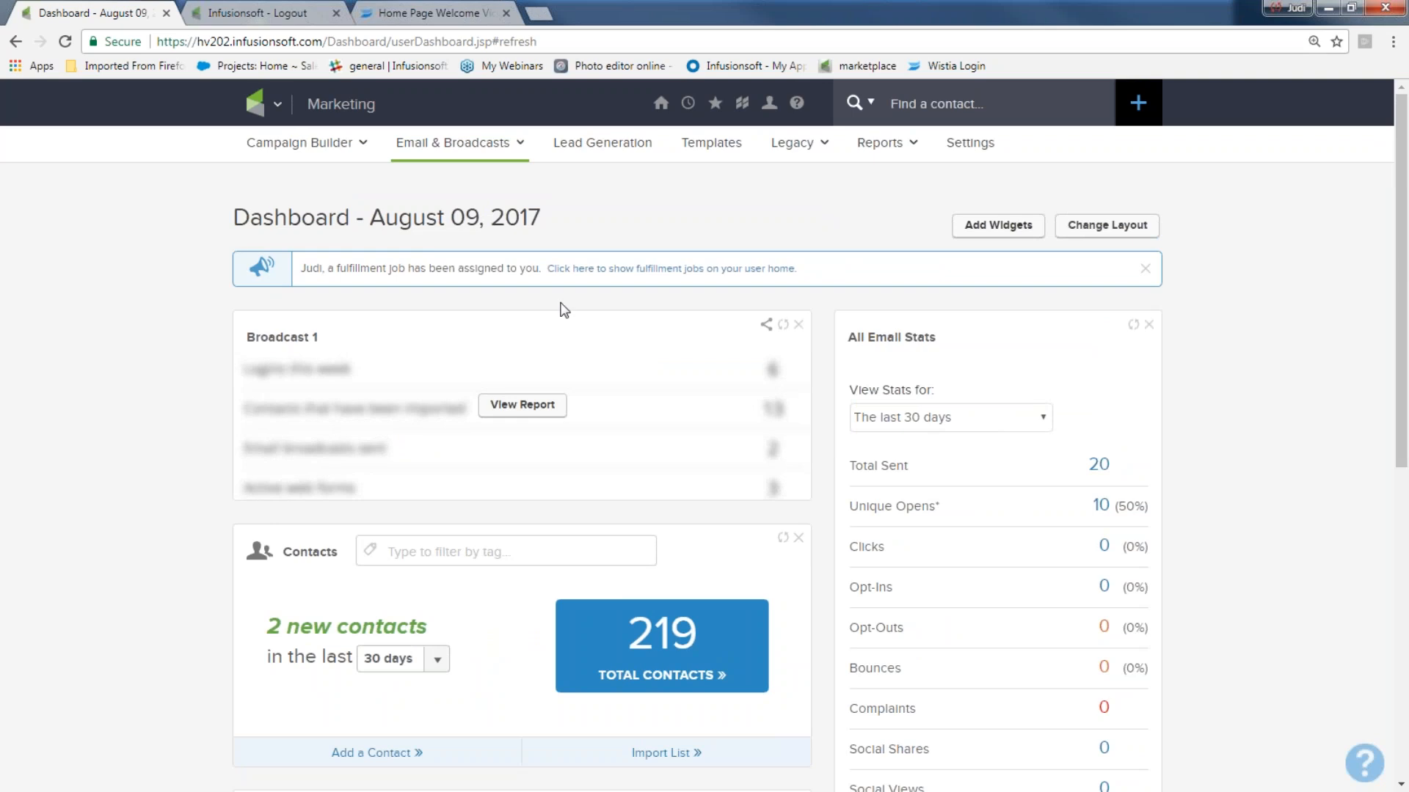
left_click(278, 105)
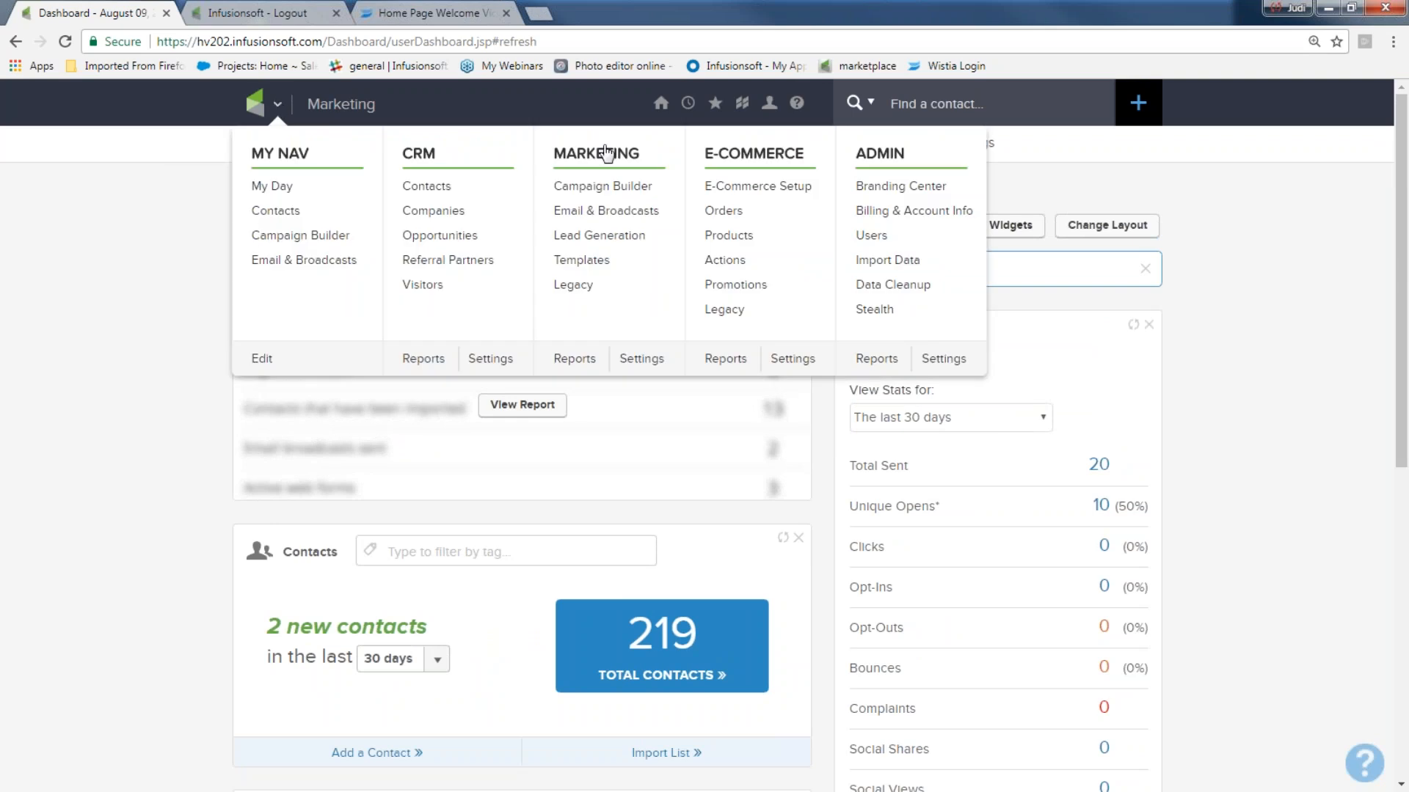
- View the Email Broadcasts report for the latest 'Ducks like rain' batch: 2 sent, 50% unique opens, 0% clicks
left_click(578, 360)
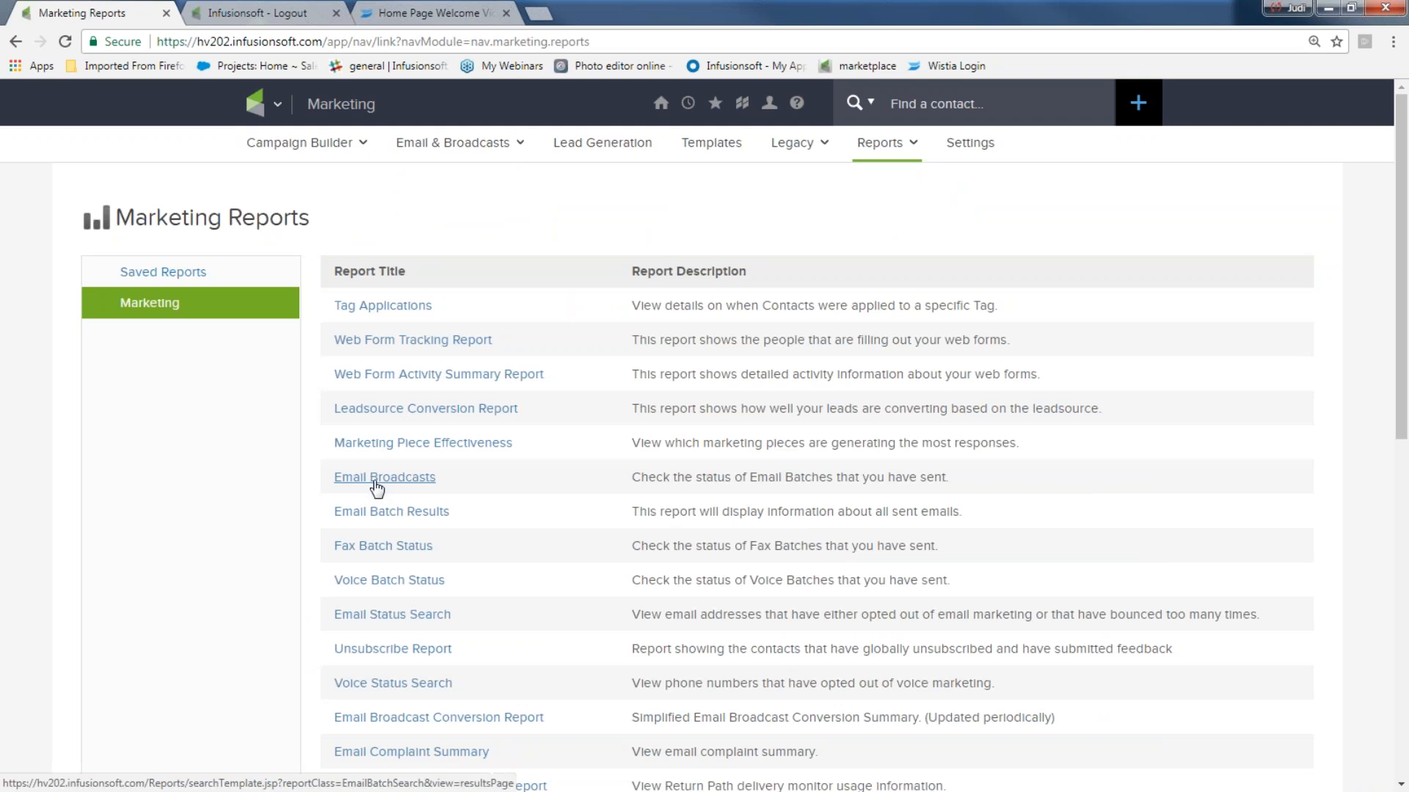
left_click(372, 479)
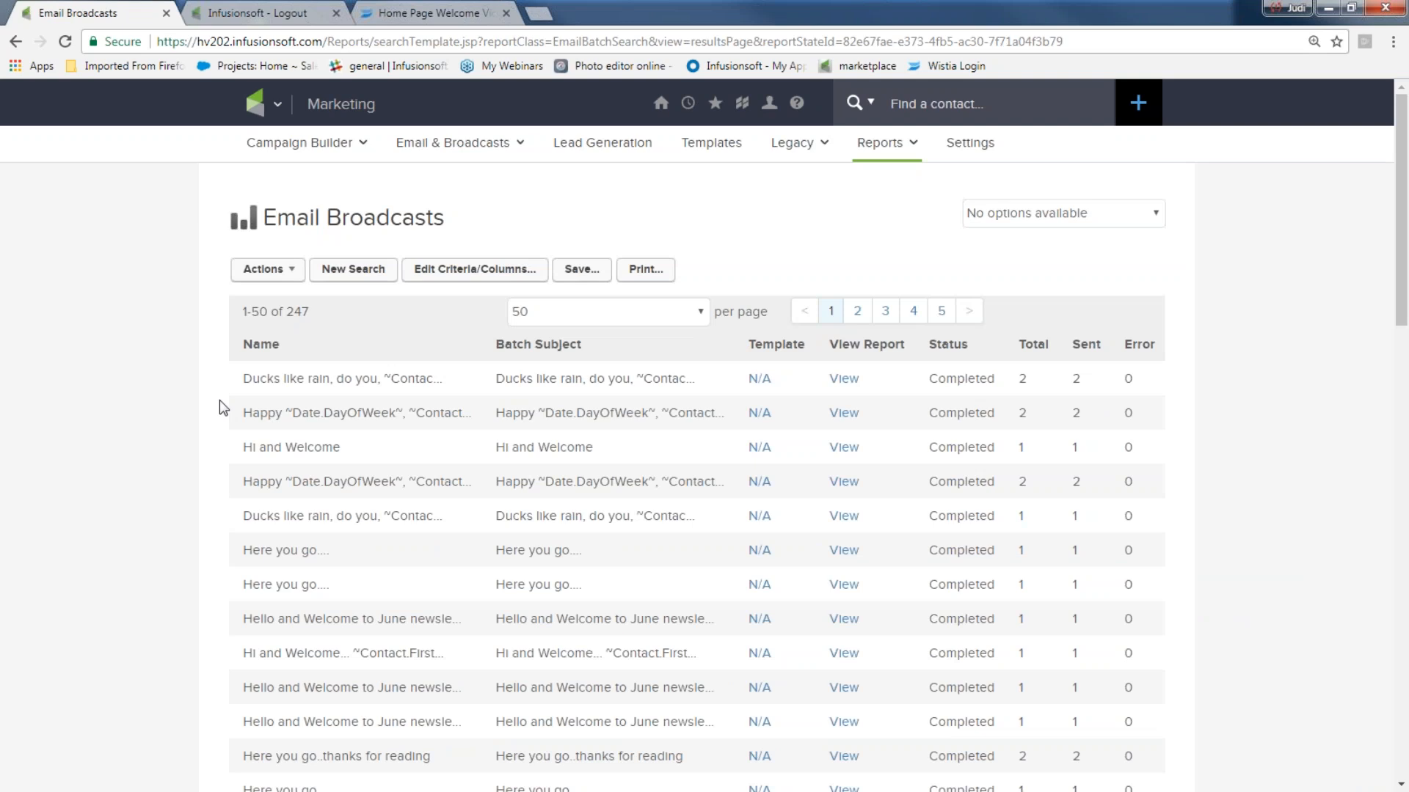
left_click_drag(248, 379, 376, 371)
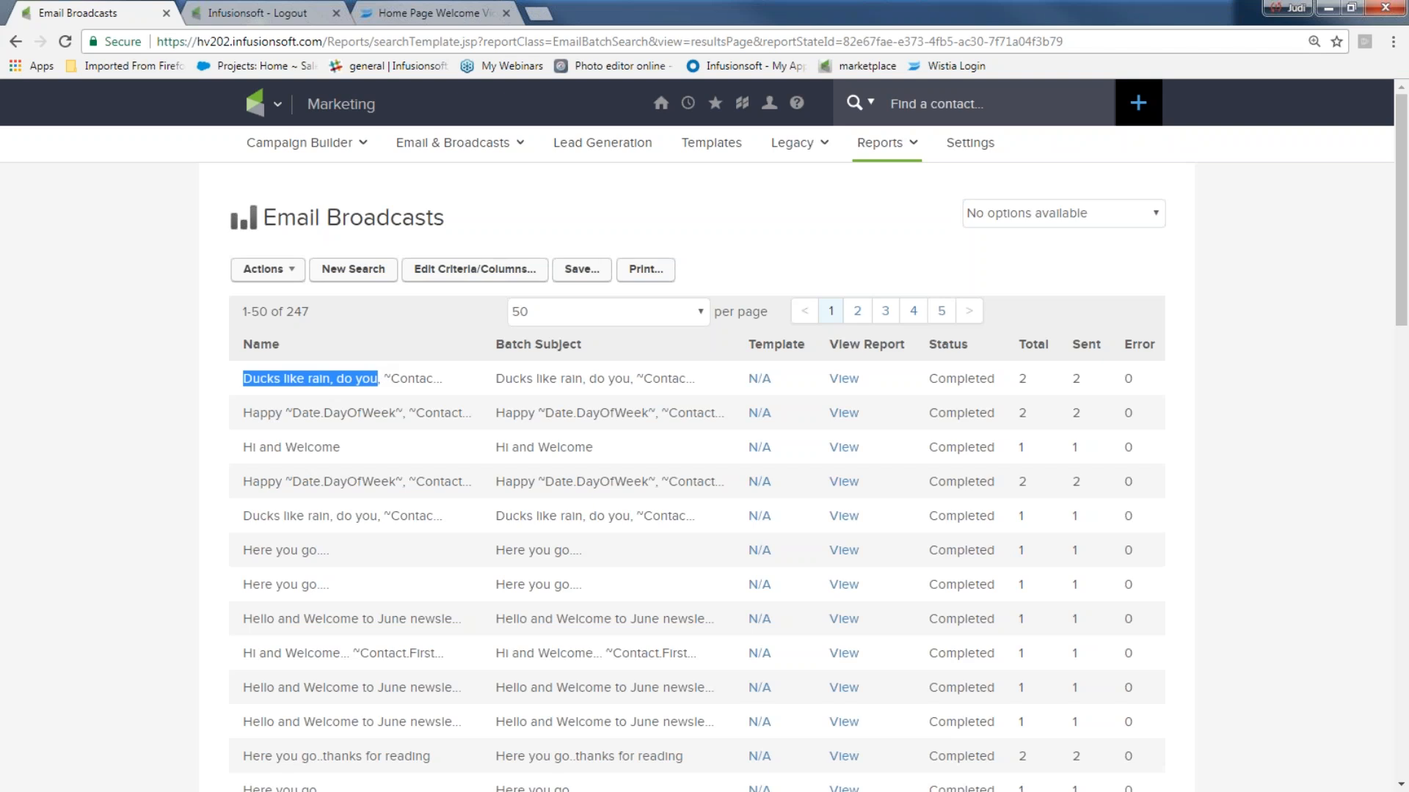
left_click(842, 385)
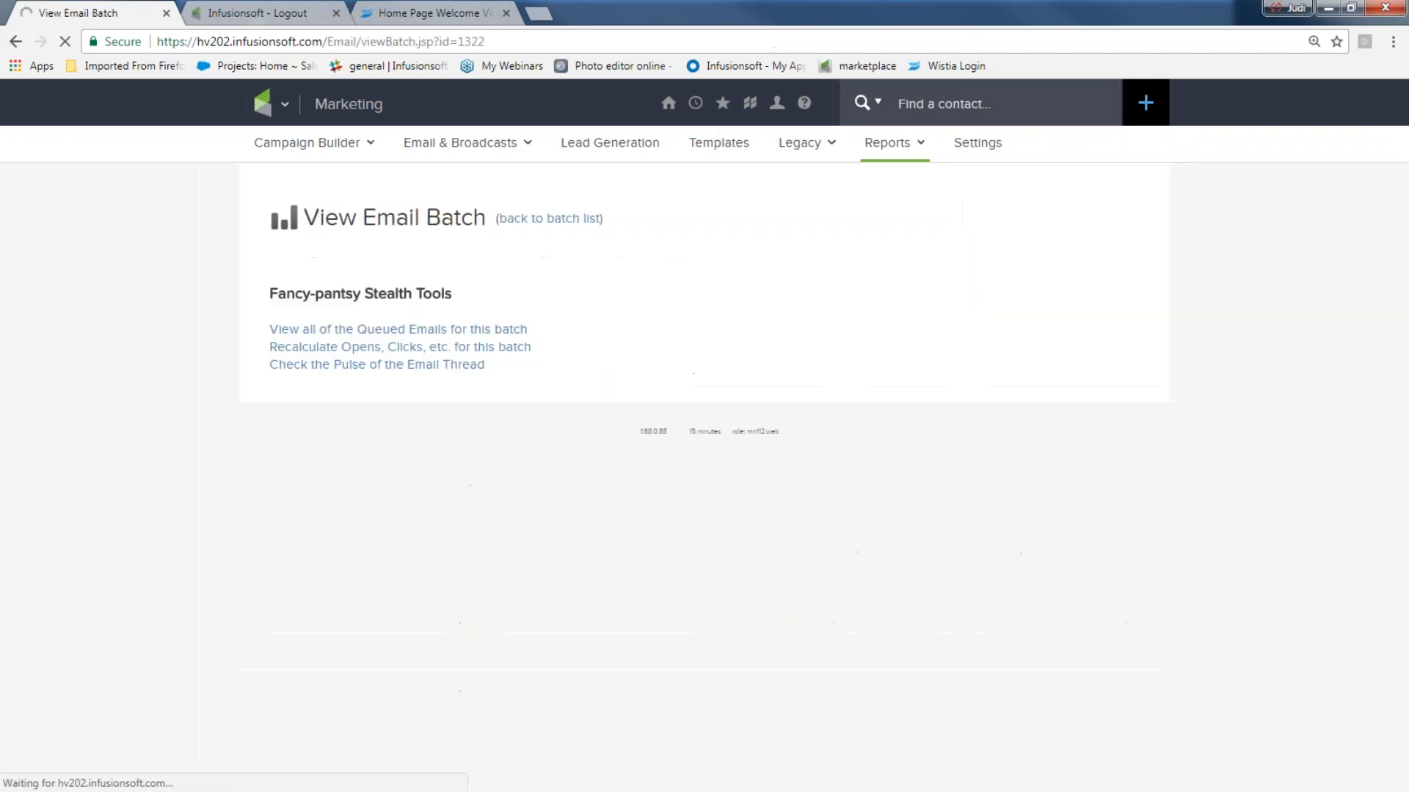
scroll(843, 385, "down", 5)
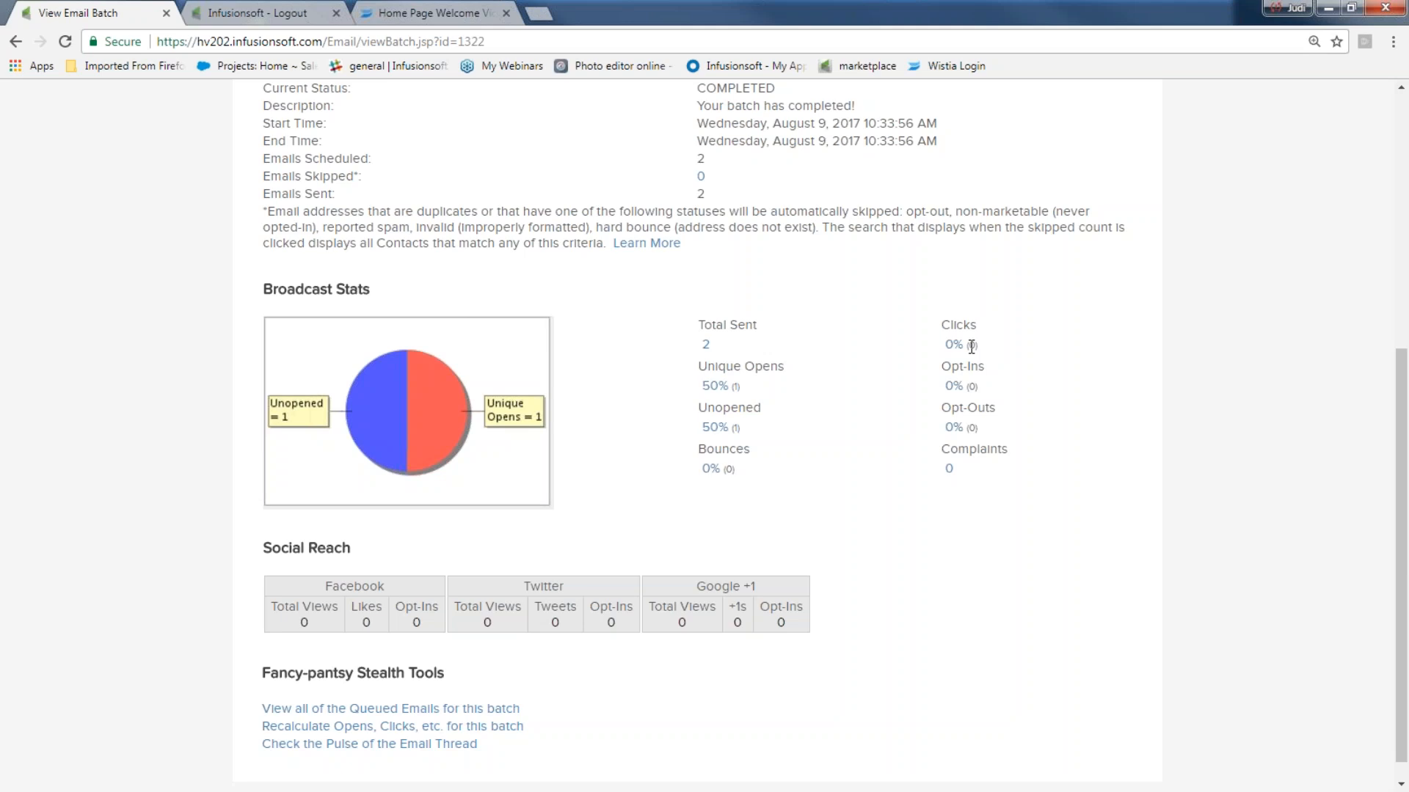
scroll(796, 346, "up", 6)
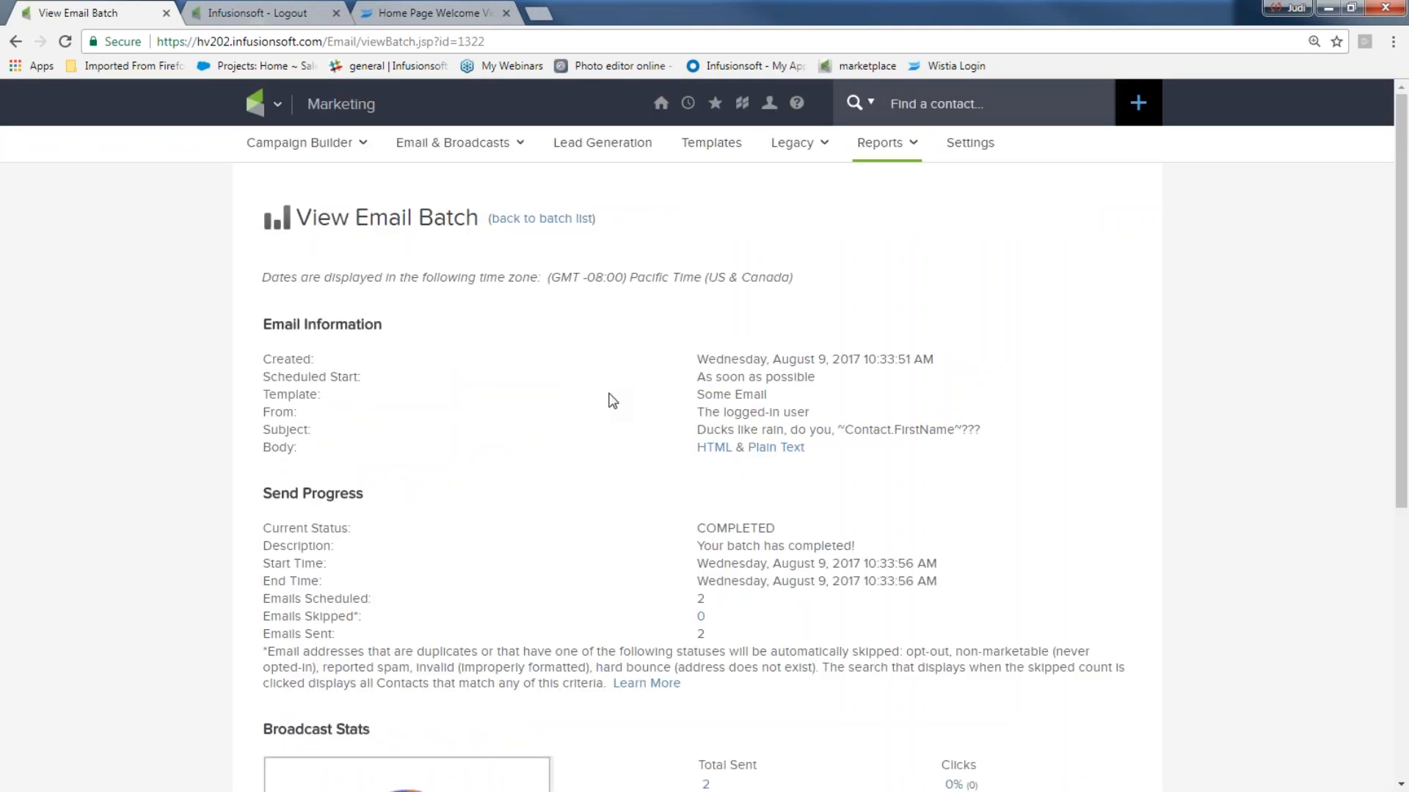
left_click(277, 105)
left_click(623, 212)
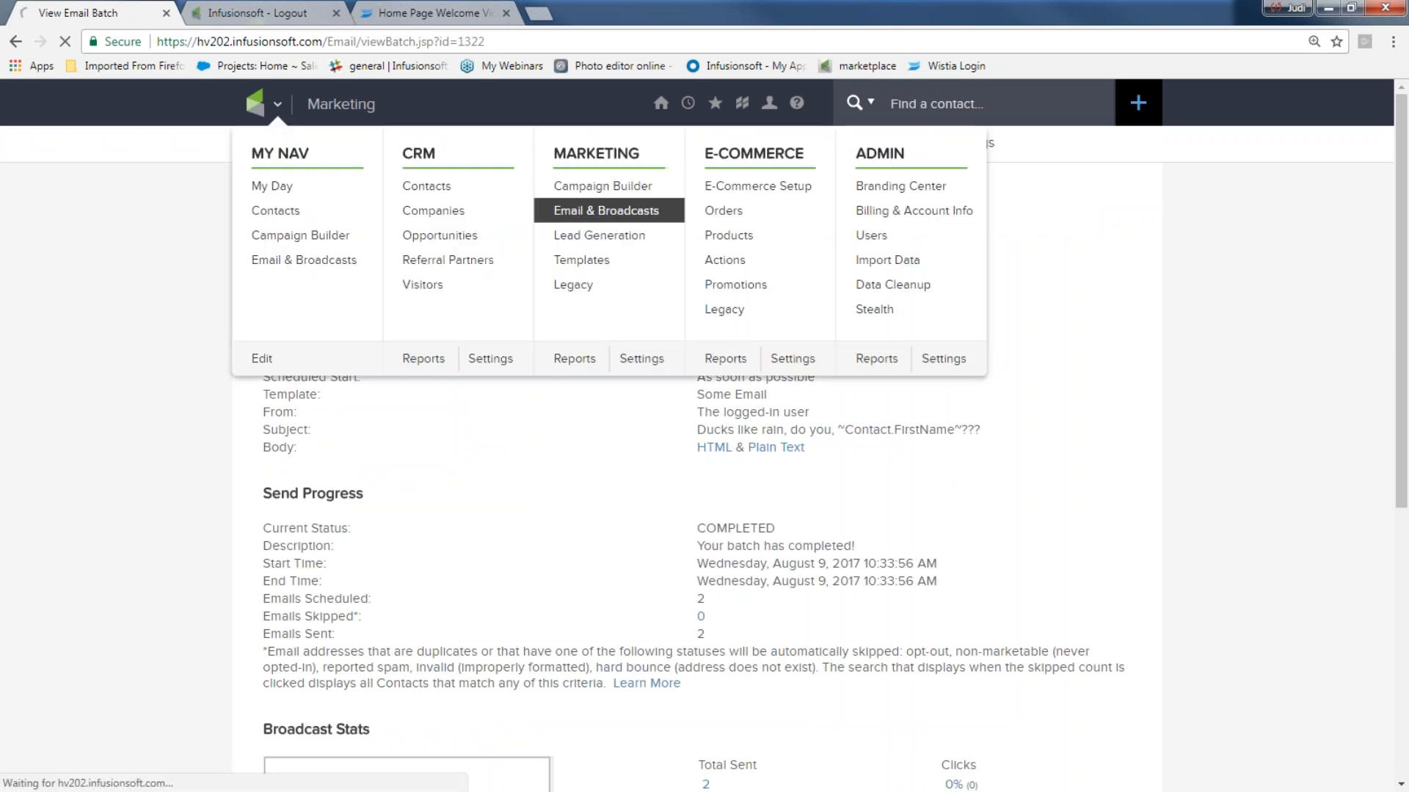
- Start a new broadcast using the previously sent 'Ducks like rain' email as a draft, no recipients yet
left_click(632, 437)
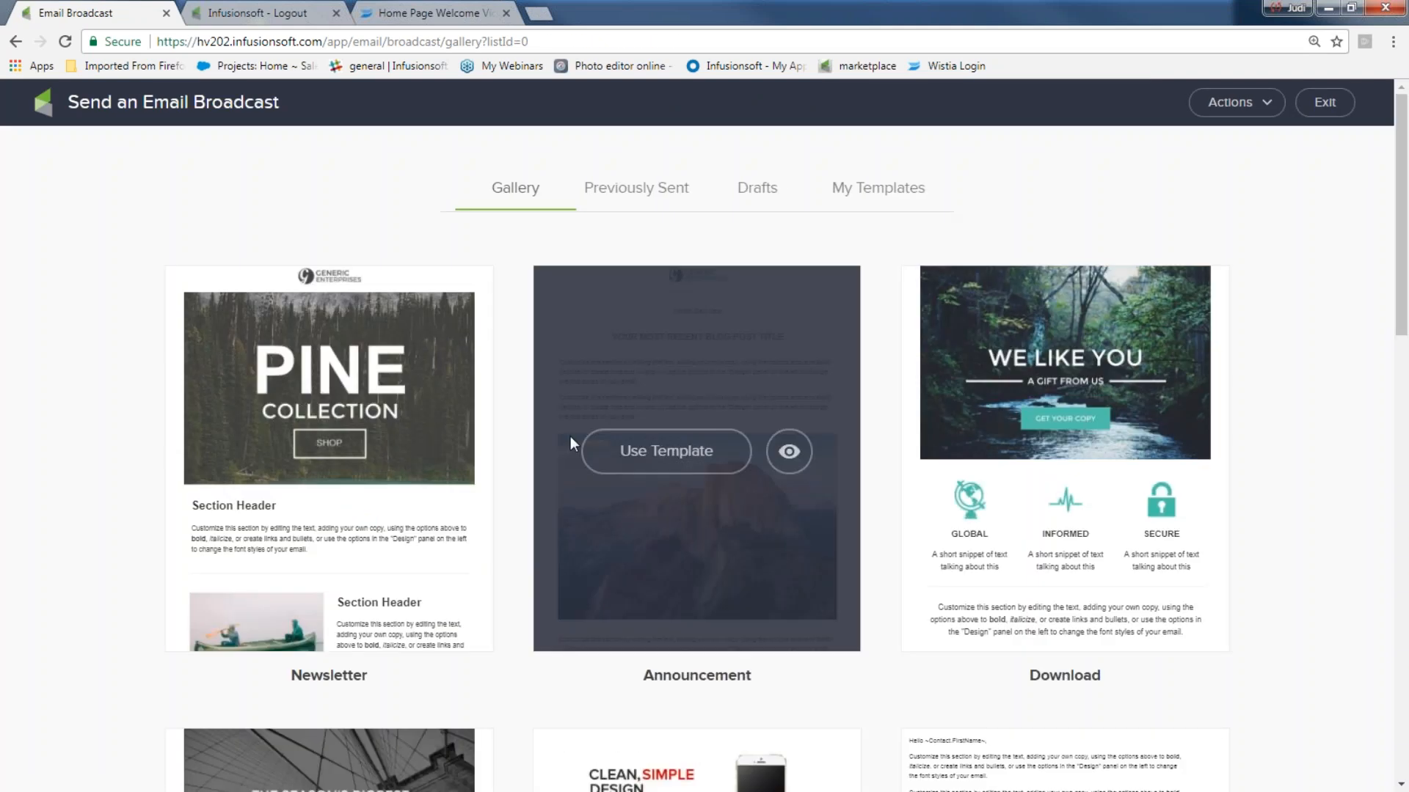
left_click(663, 197)
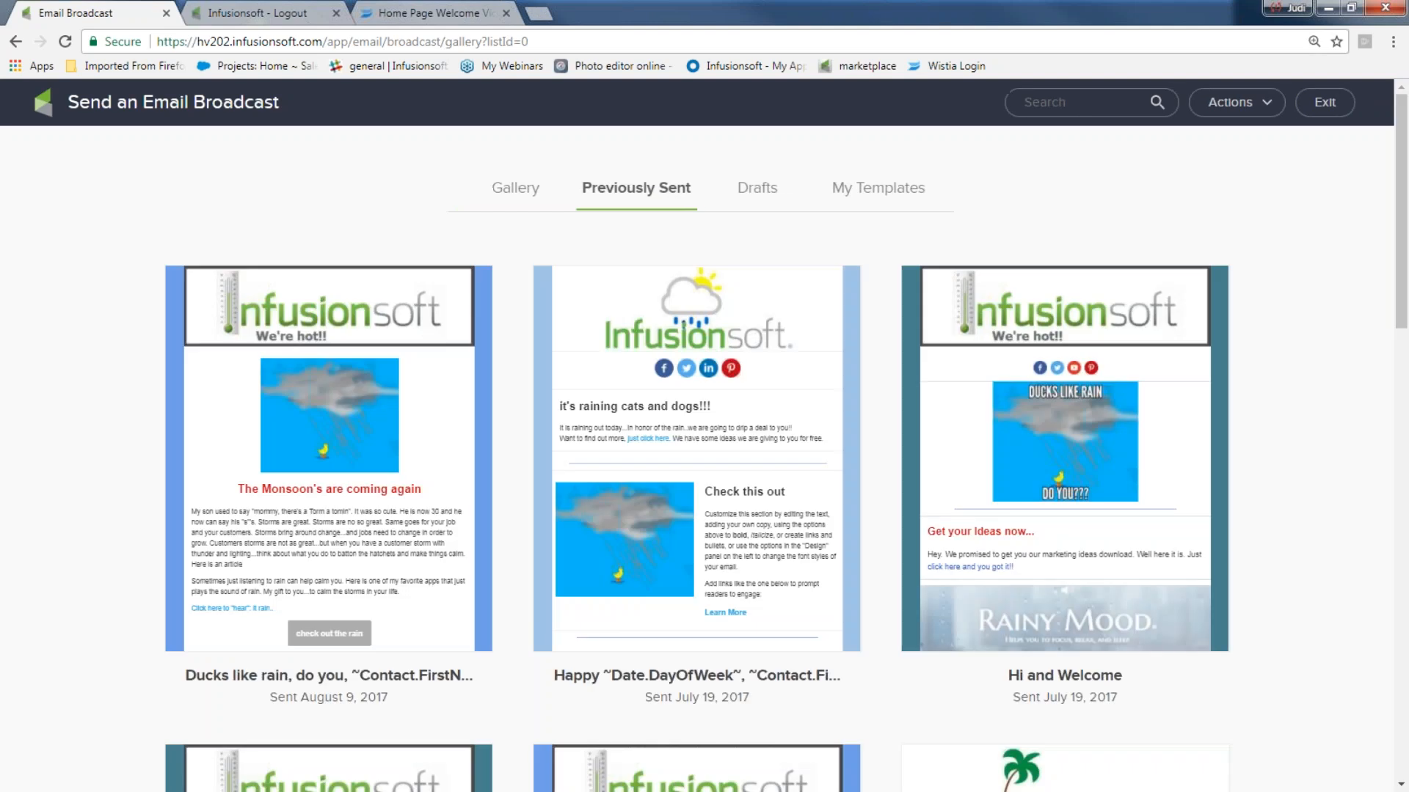
left_click(325, 424)
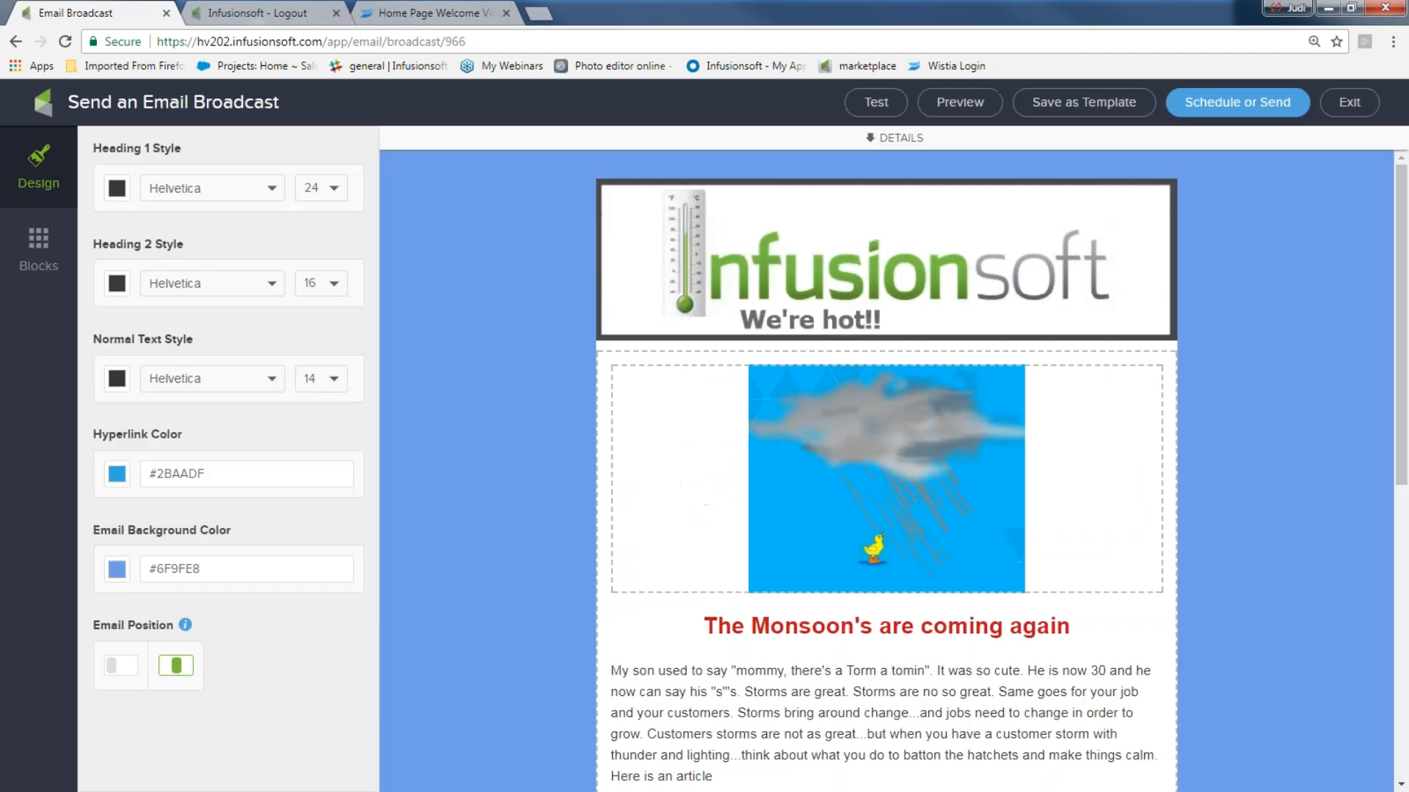
left_click(1237, 102)
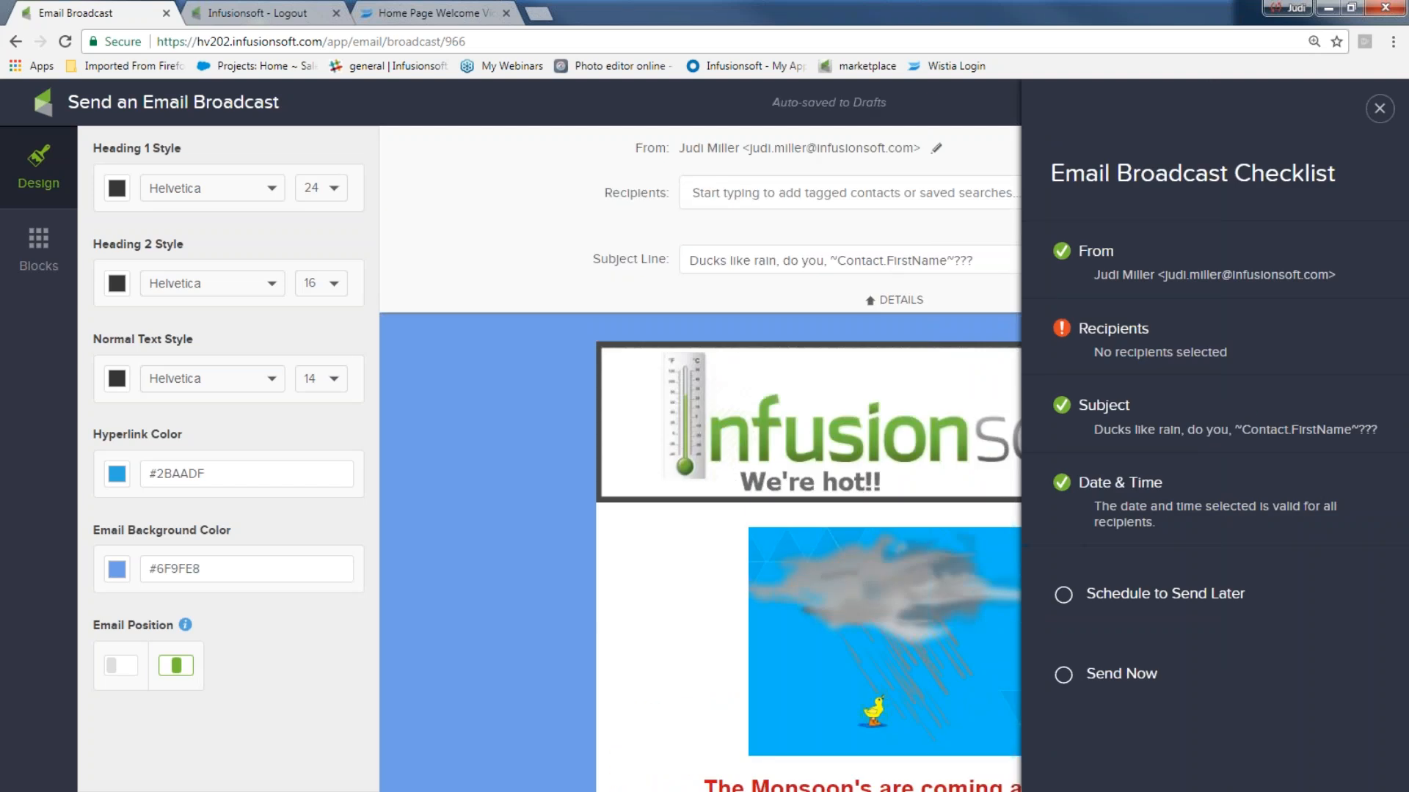
left_click(1380, 108)
left_click(791, 189)
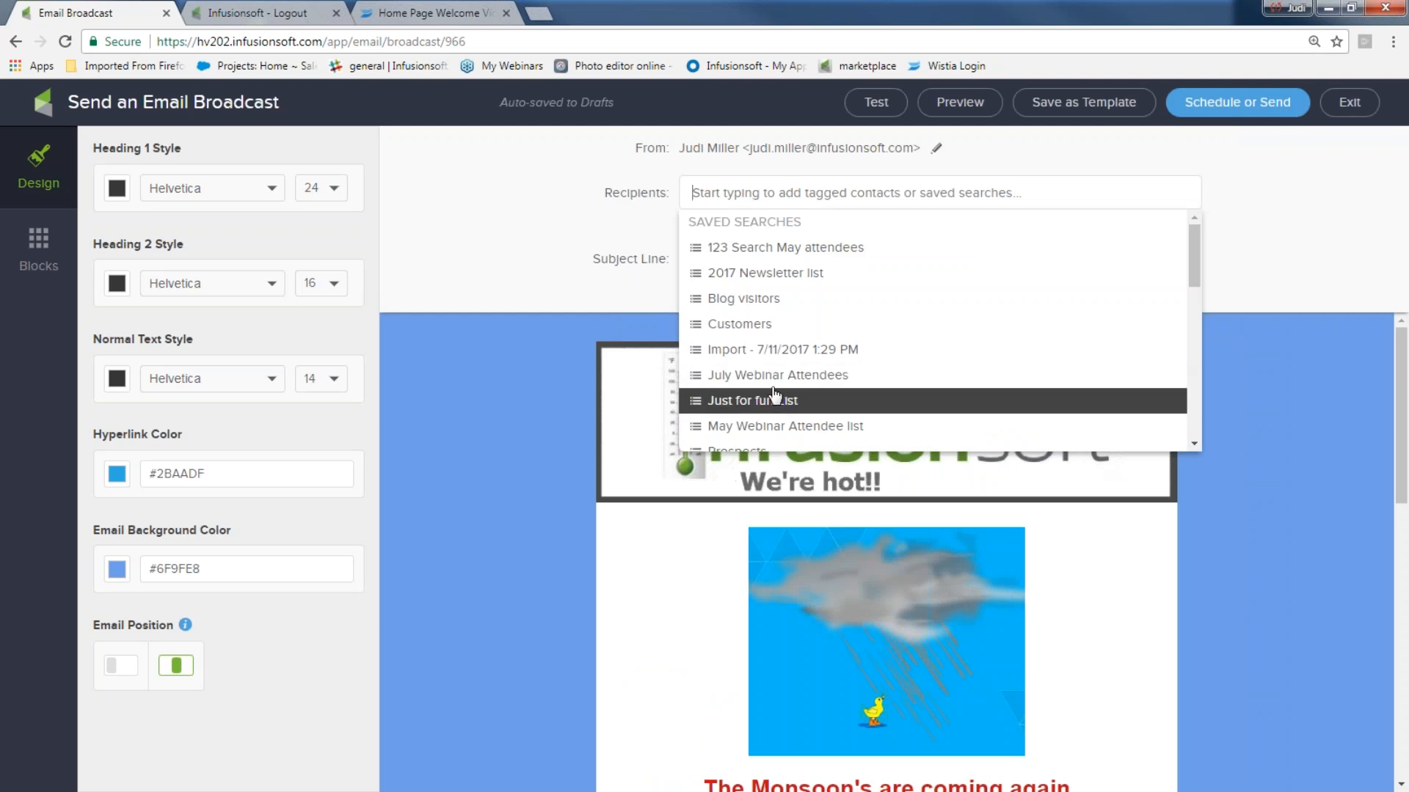
left_click(558, 234)
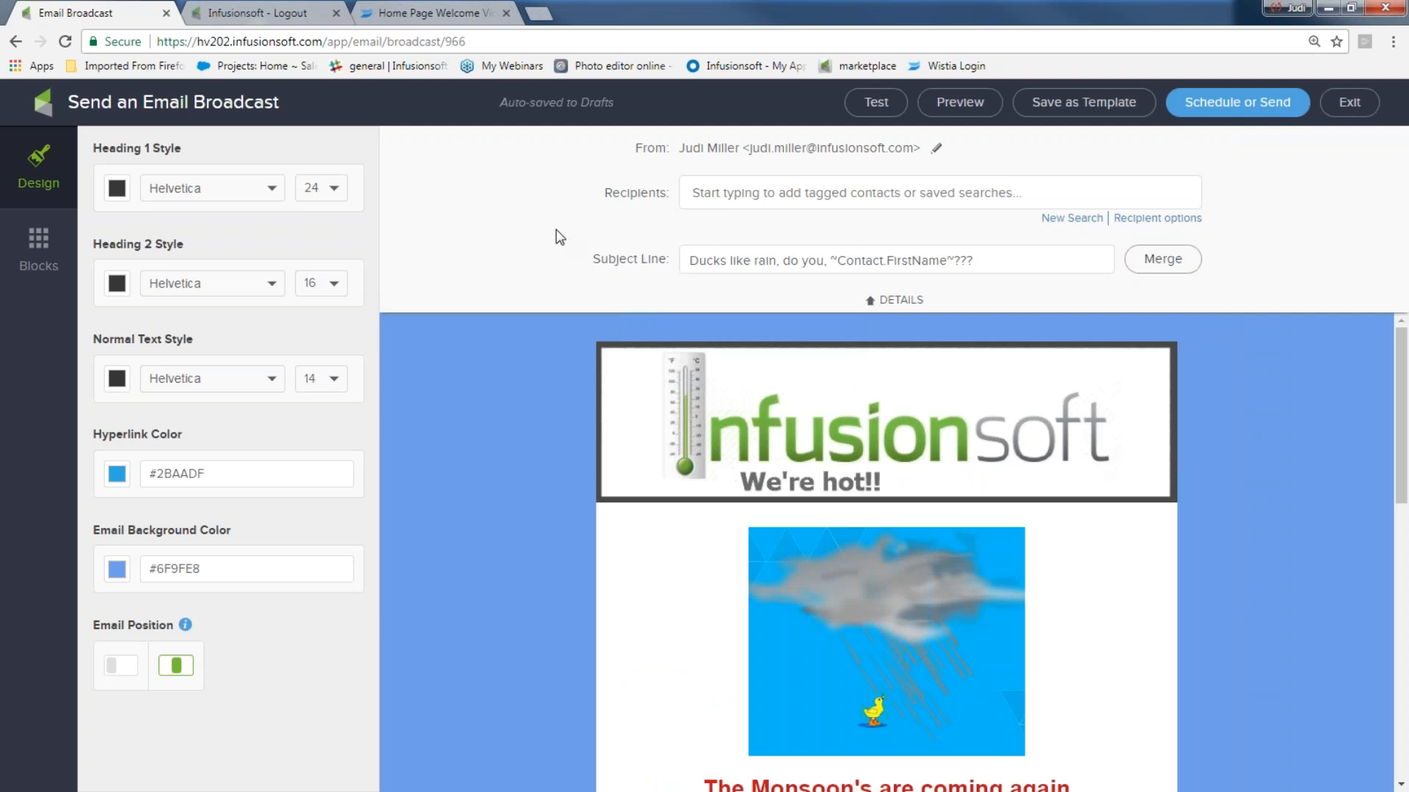
- Create a new recipient search list matching one contact by first name
left_click(1078, 218)
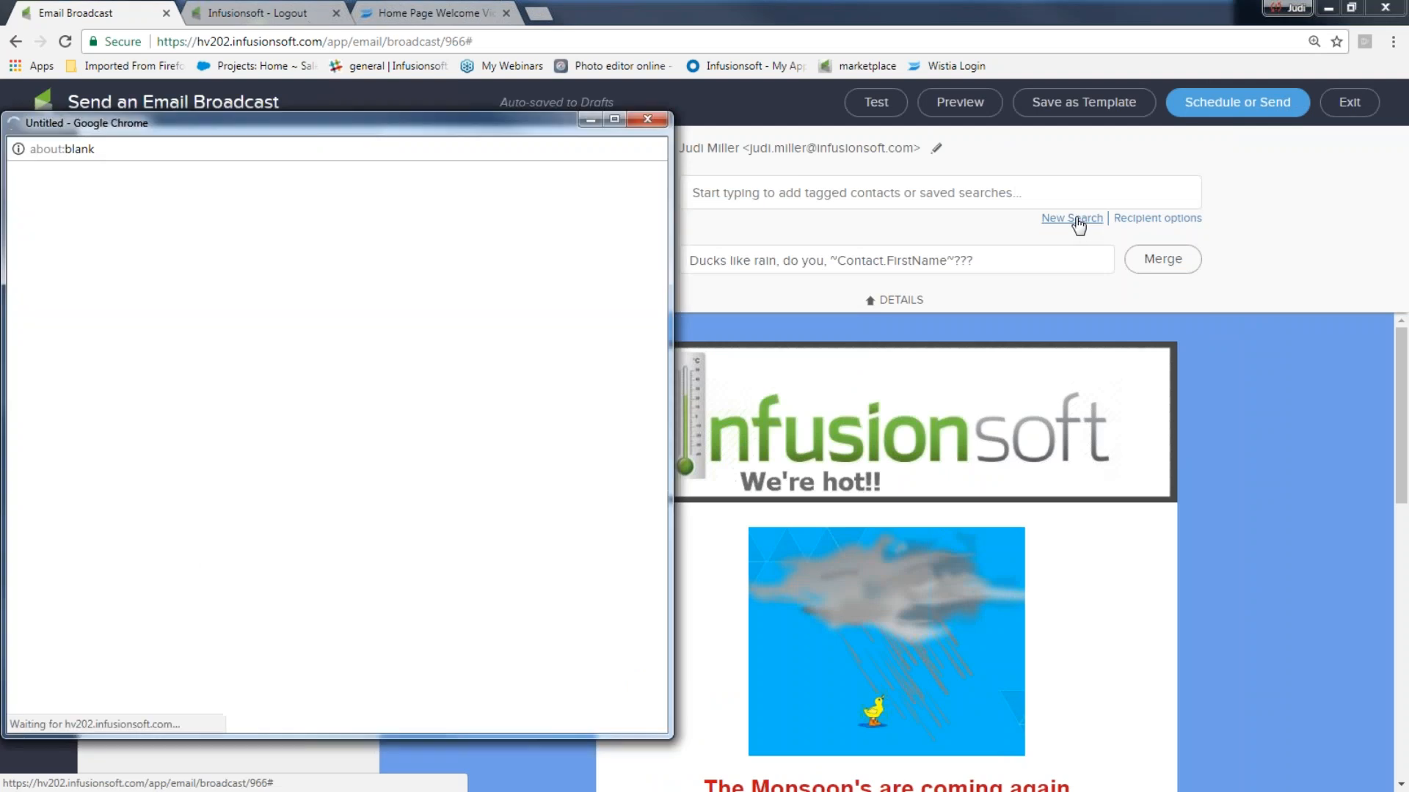
left_click(311, 360)
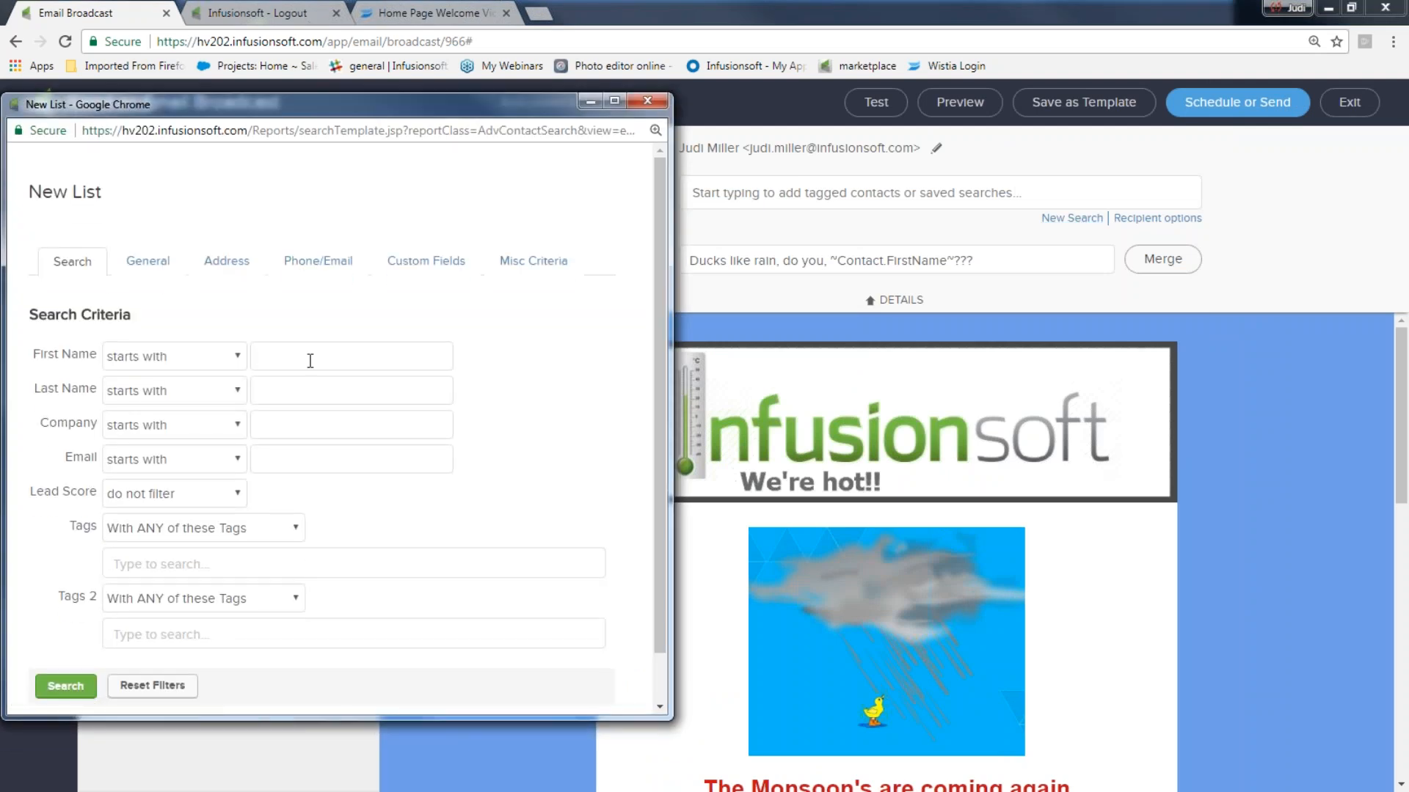
type("Ab")
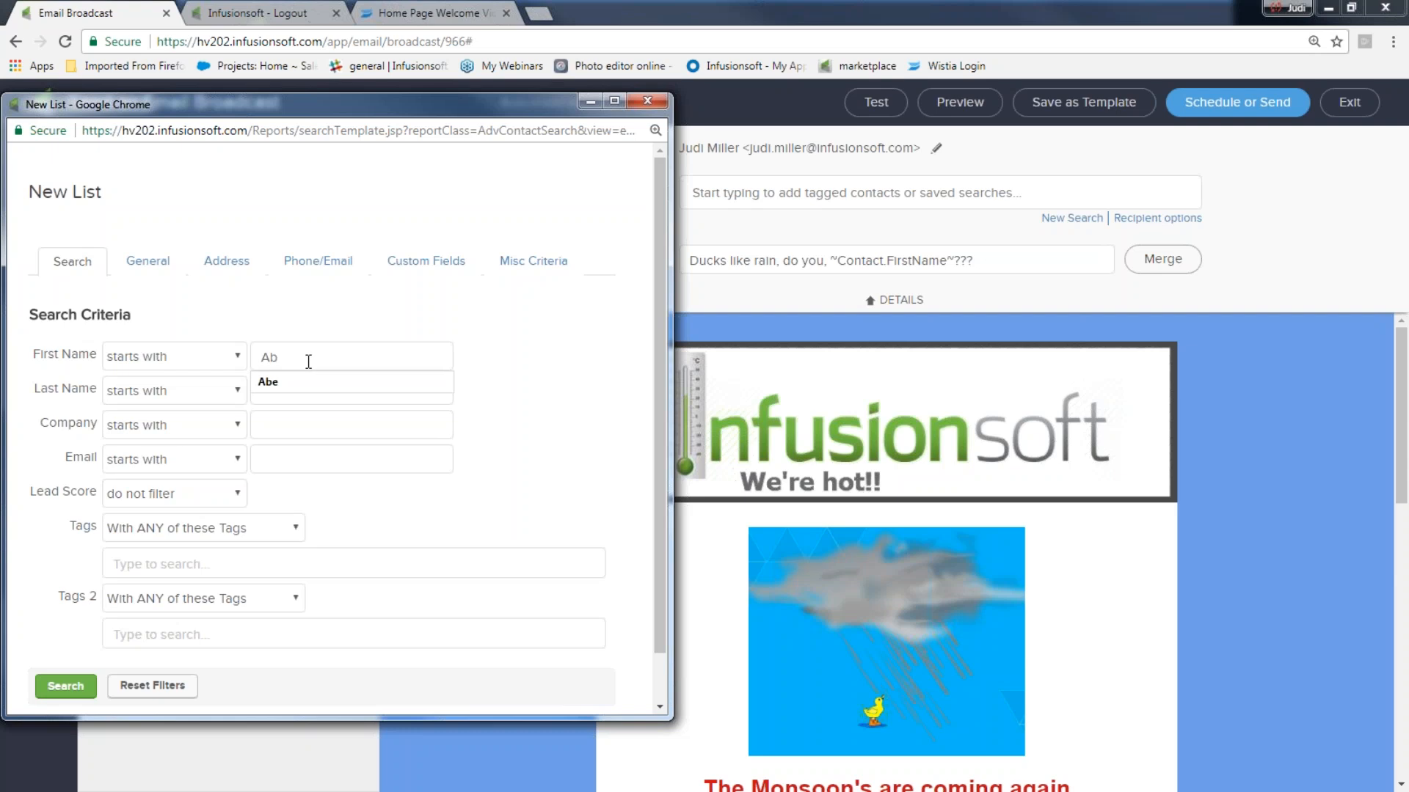
left_click(287, 389)
left_click(63, 686)
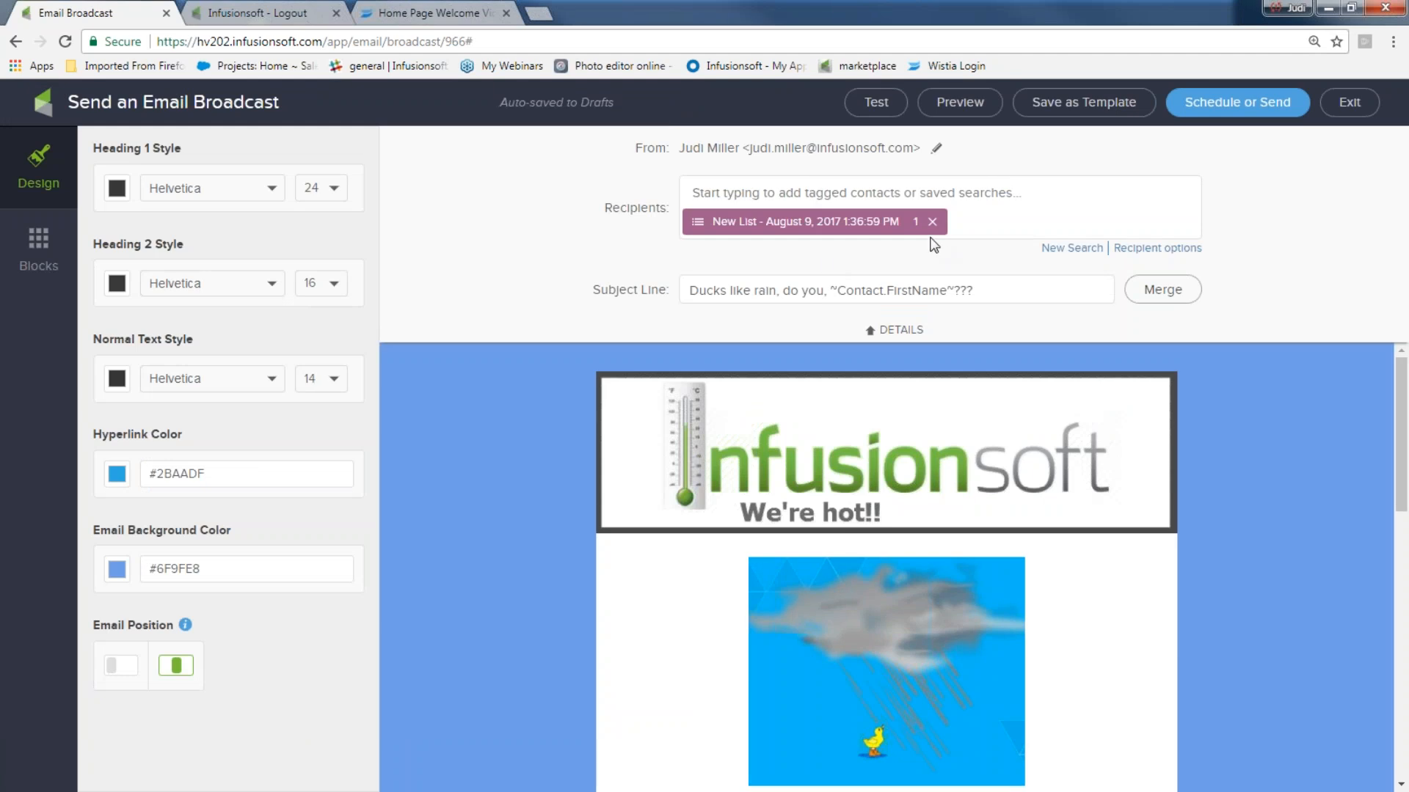
- Send the broadcast immediately to the new one-contact list, then minimize the browser to show the Challenge slide
left_click(1257, 103)
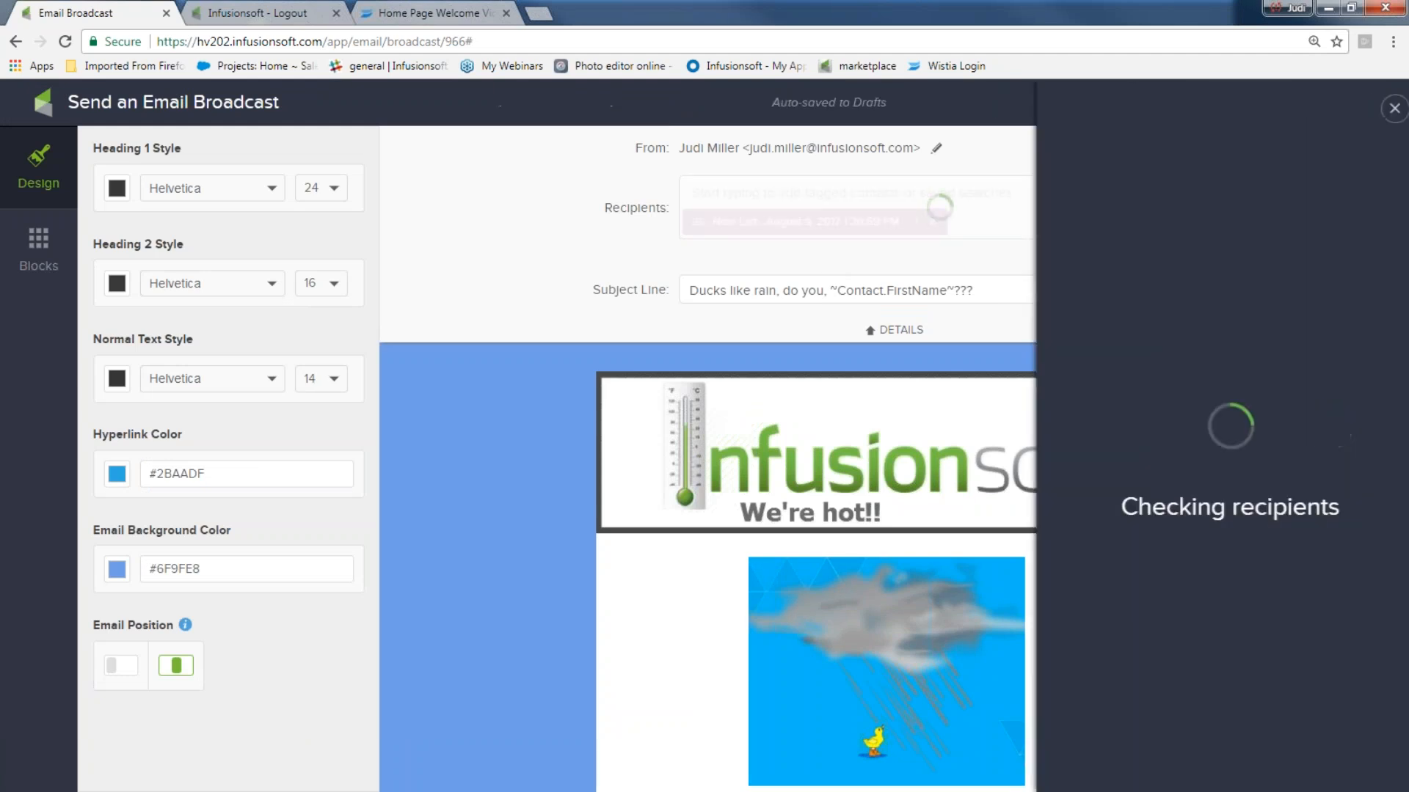
scroll(1056, 739, "down", 2)
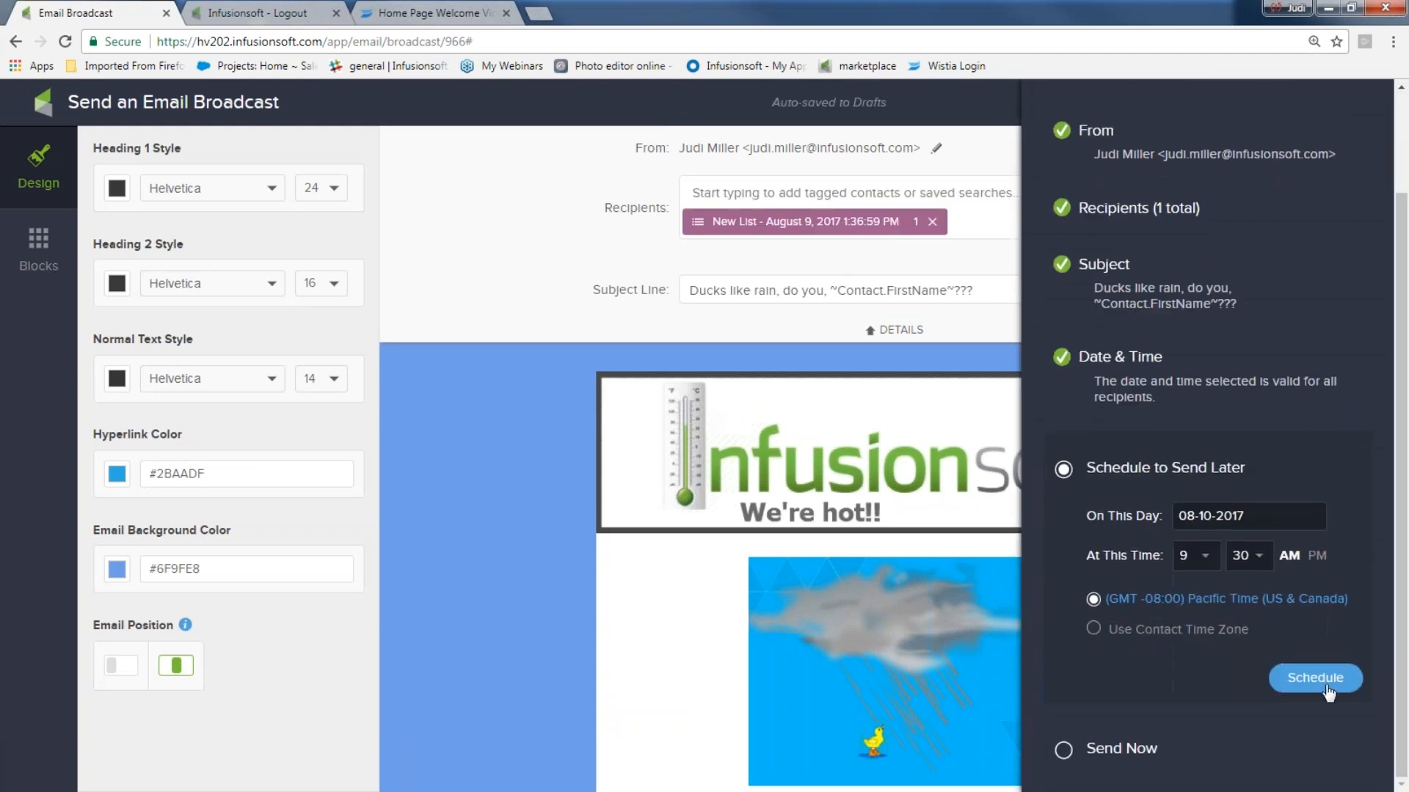
left_click(1062, 747)
left_click(1334, 741)
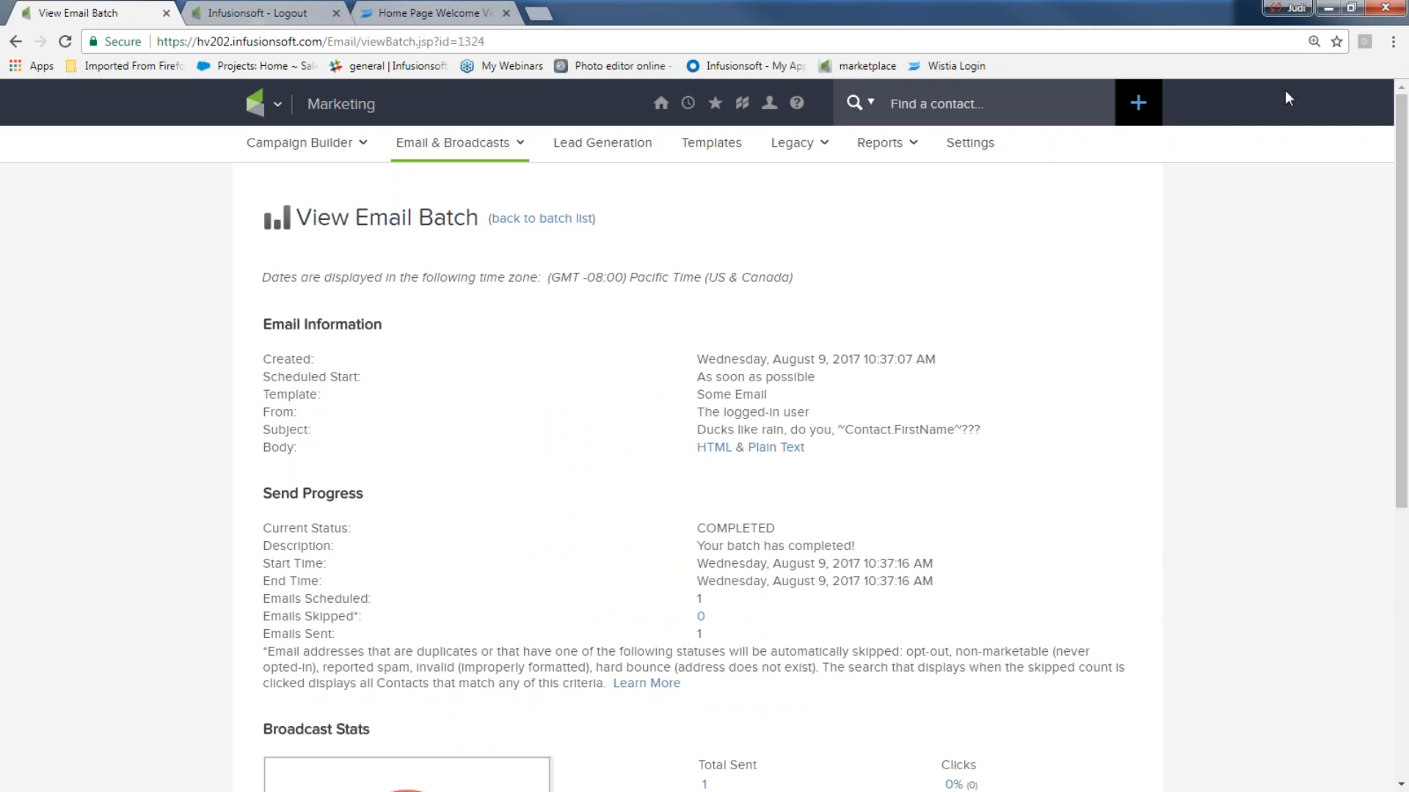
left_click(1328, 7)
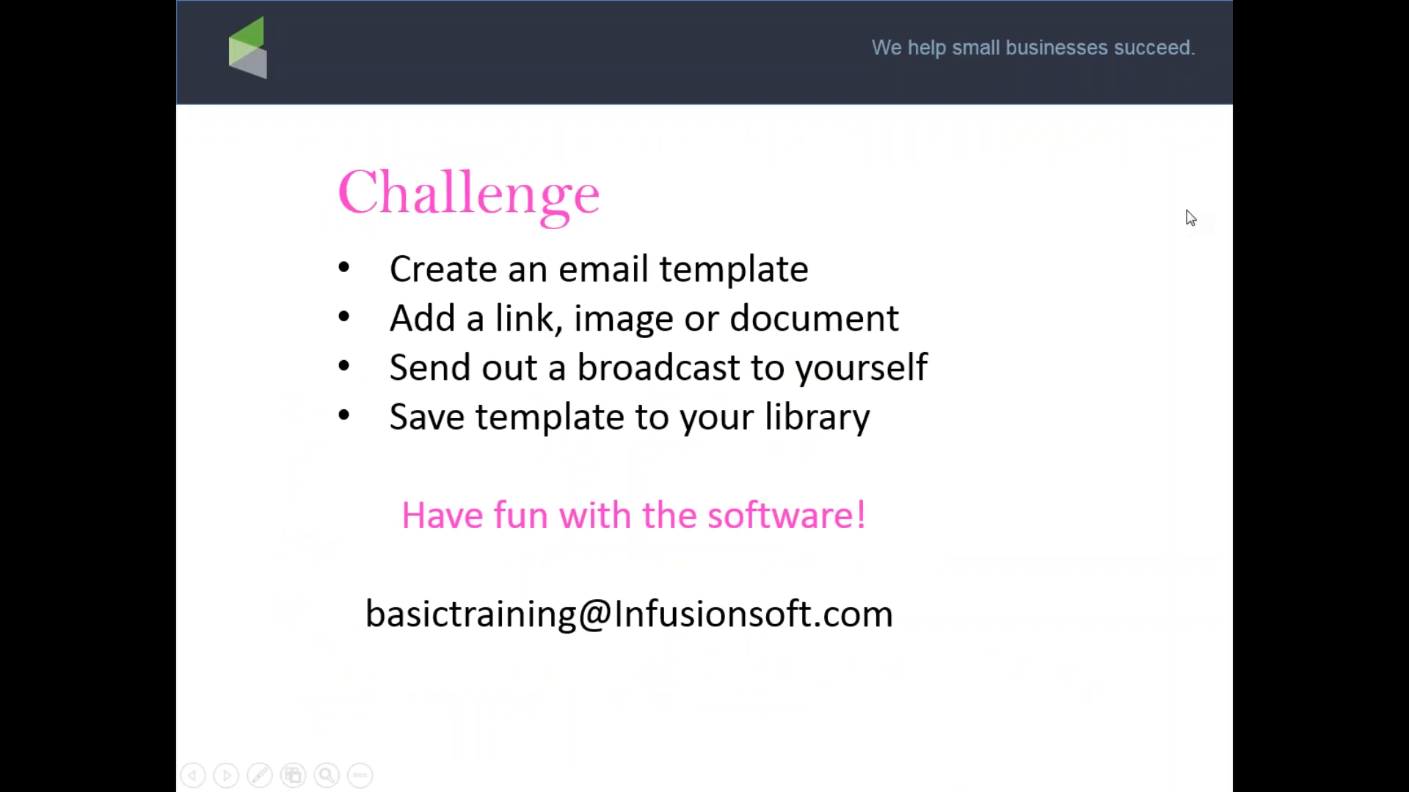